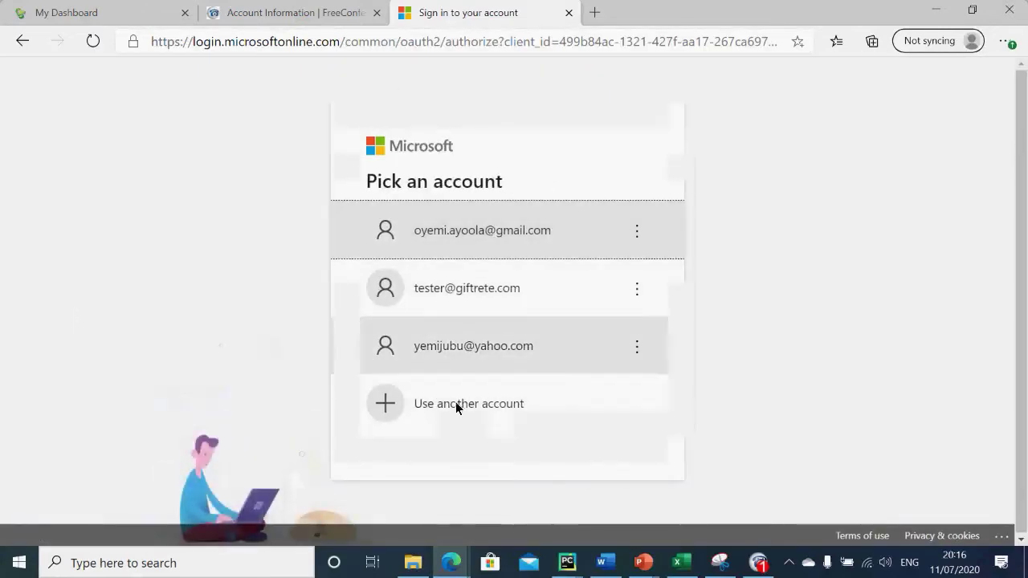
Step: Sign in with the first listed Microsoft account and its password to reach the Azure DevOps projects
click(485, 226)
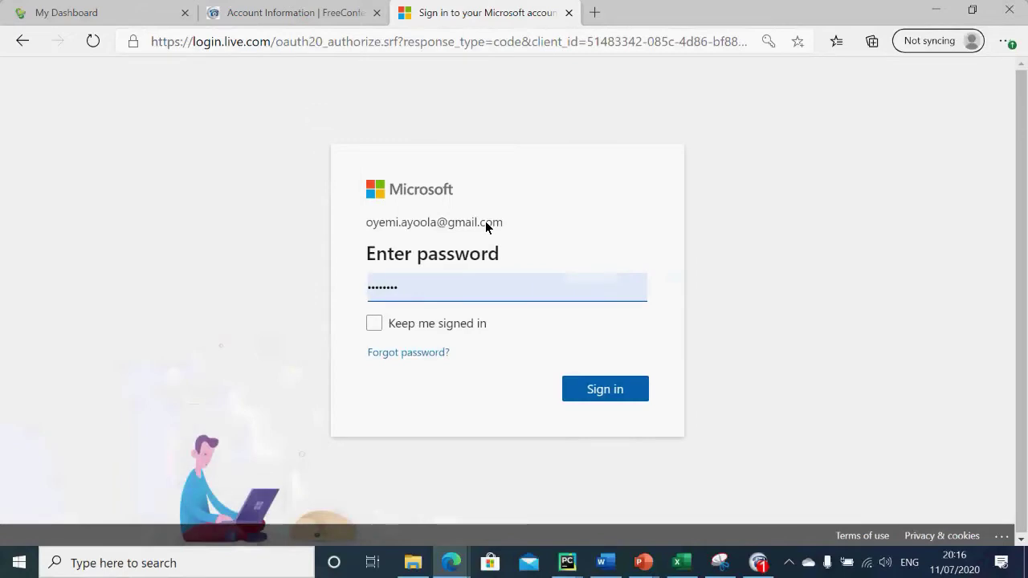
click(628, 389)
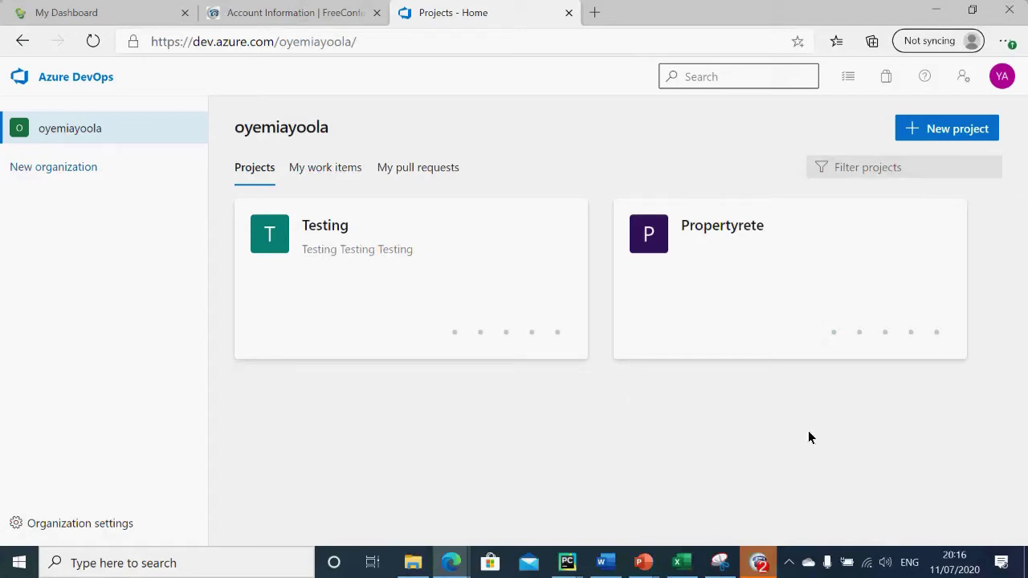
Step: View the OBJECTIVES slide of the Azure Devops Training deck, then return to Azure DevOps to start a new project
click(649, 567)
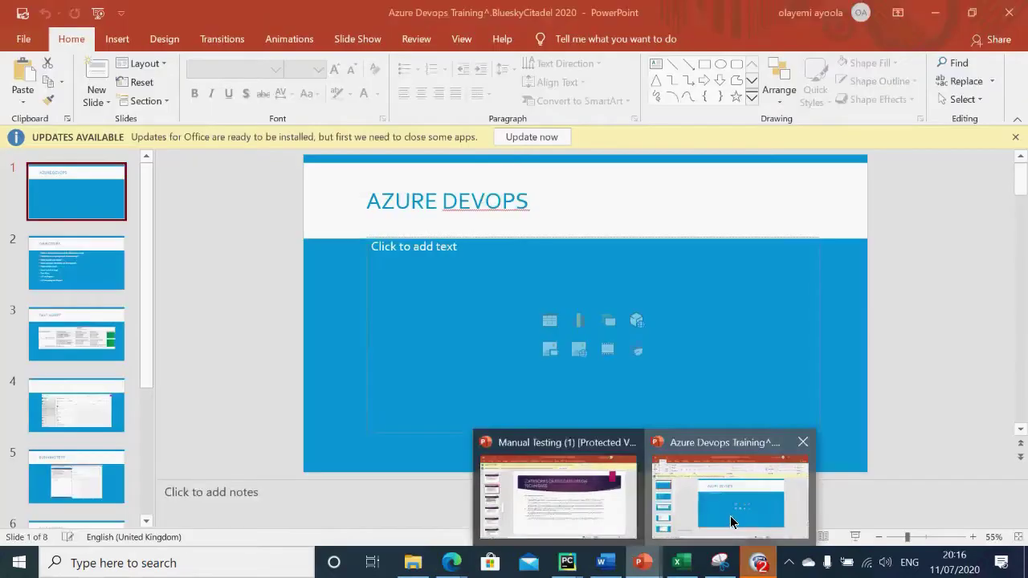
click(730, 515)
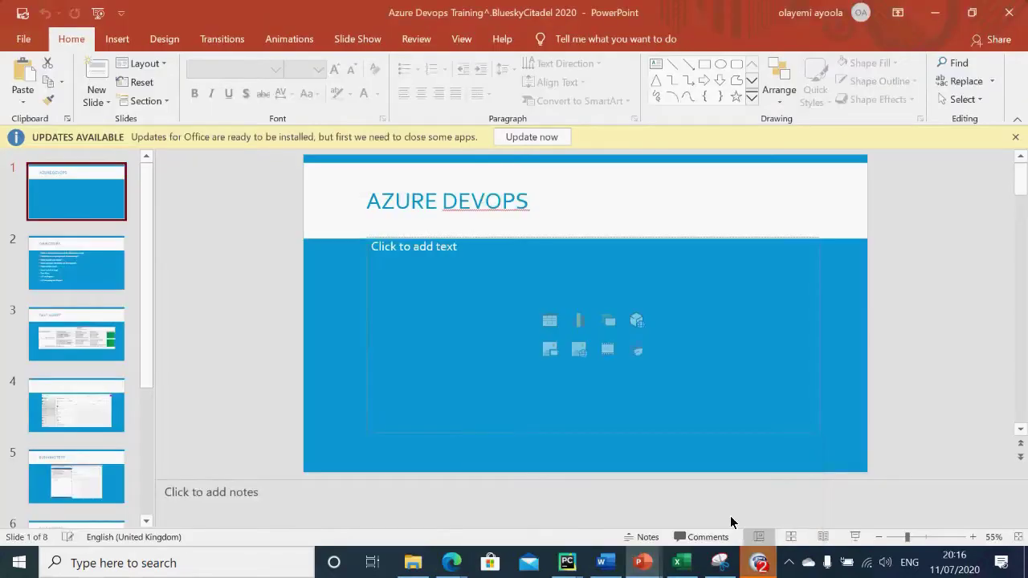
click(72, 264)
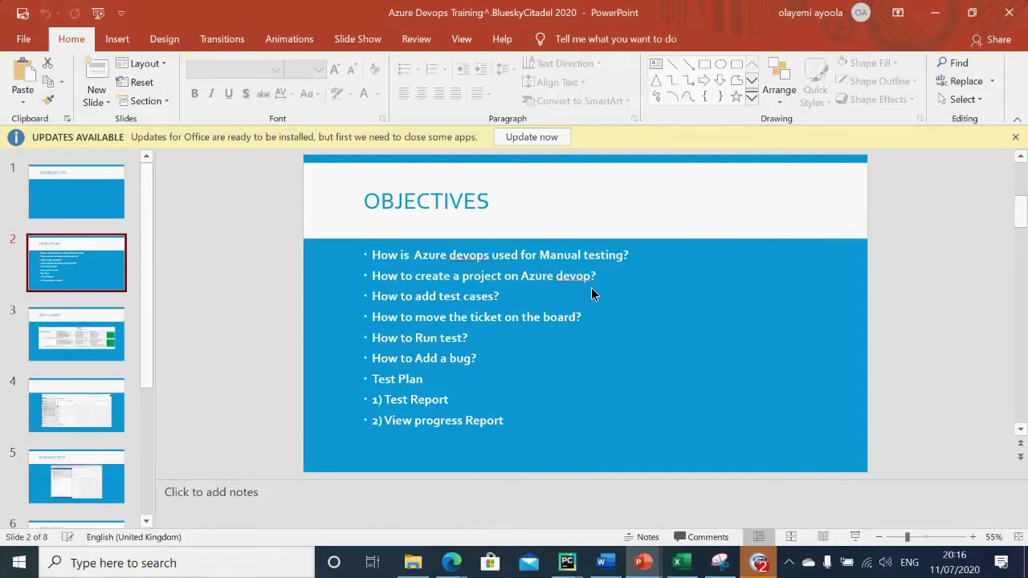
click(935, 11)
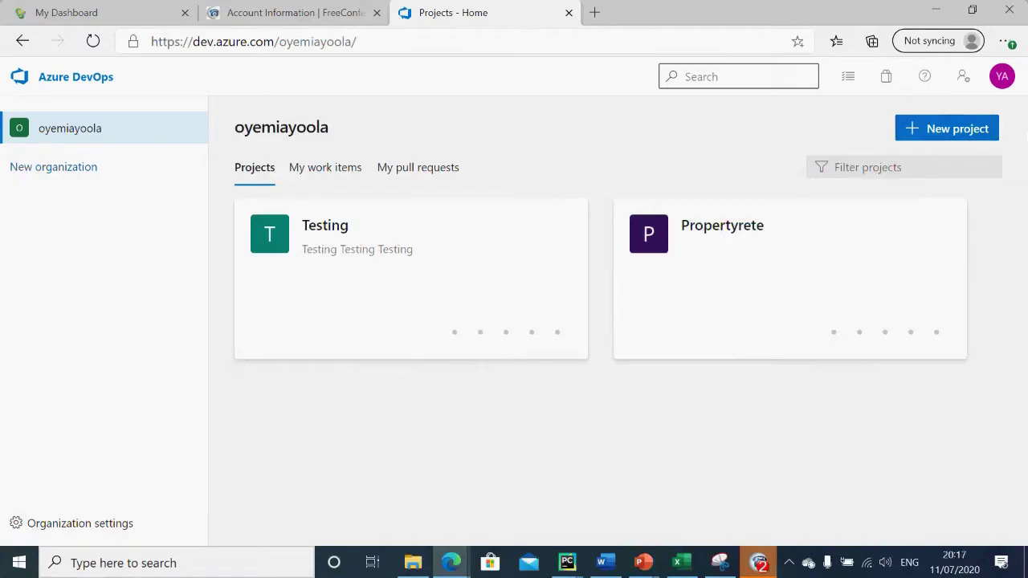
click(938, 134)
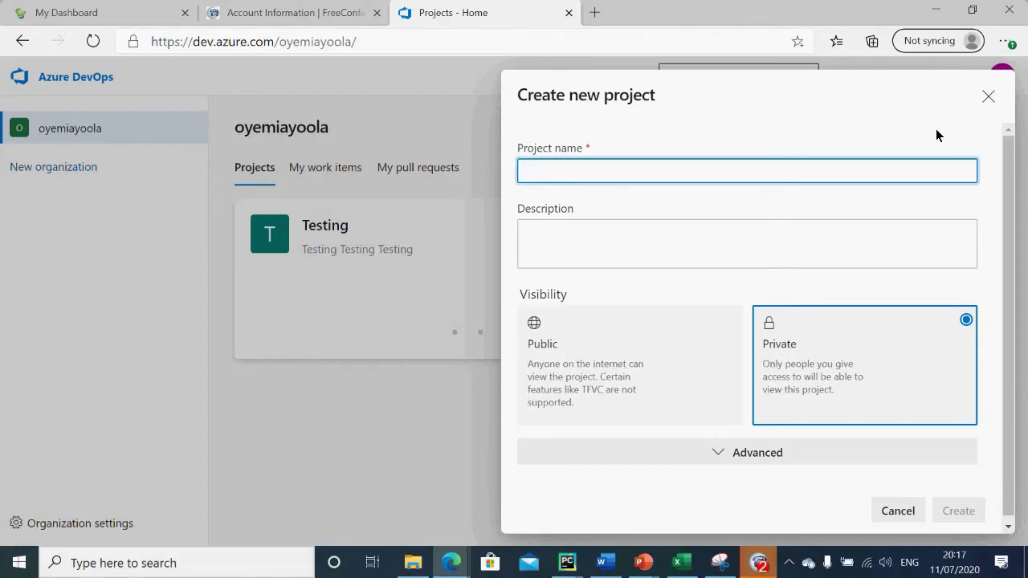
Step: Name the new project TestingAzuManual after clearing earlier attempts, and select Public visibility
text(T)
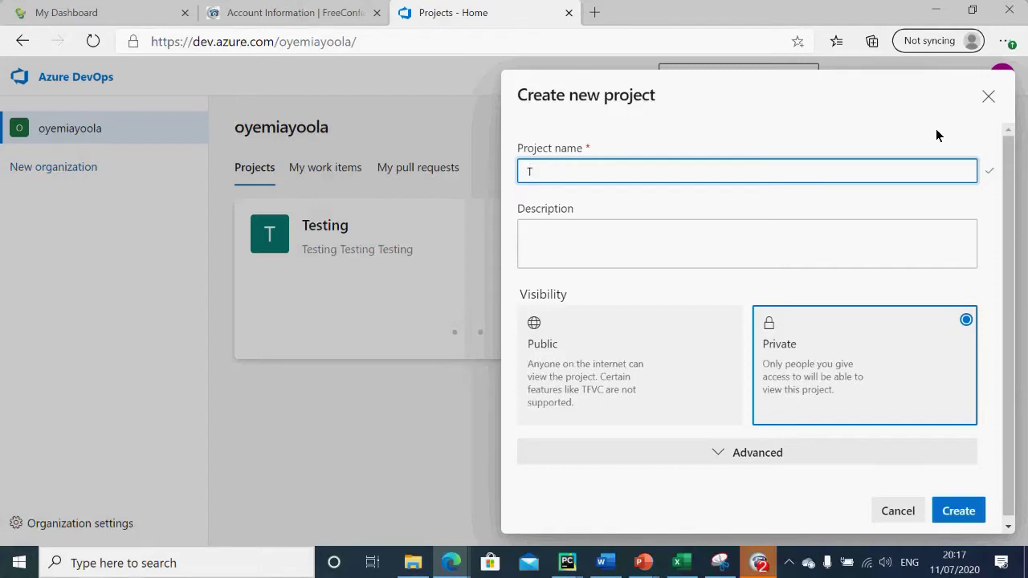
key(BackSpace)
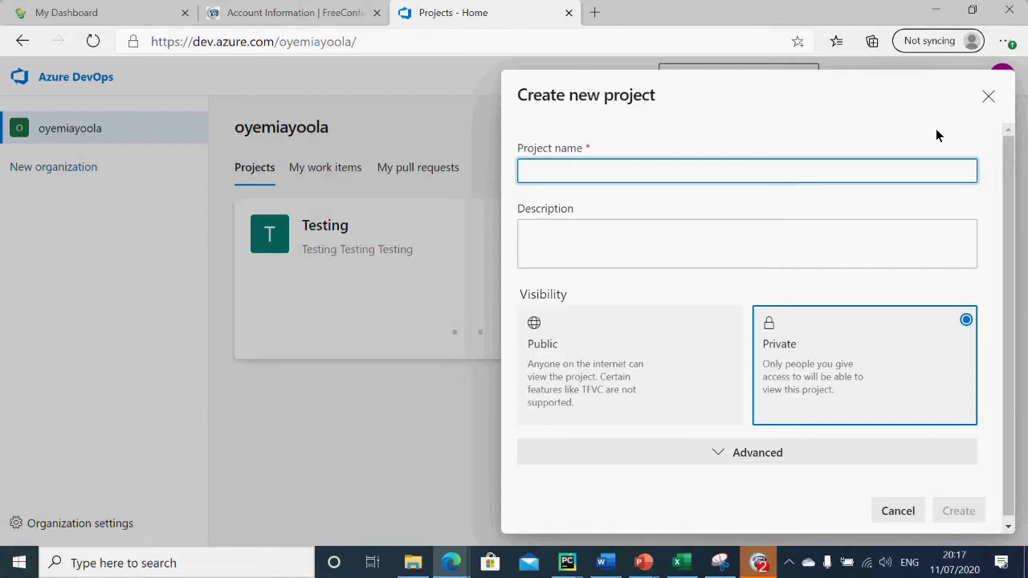
text(A)
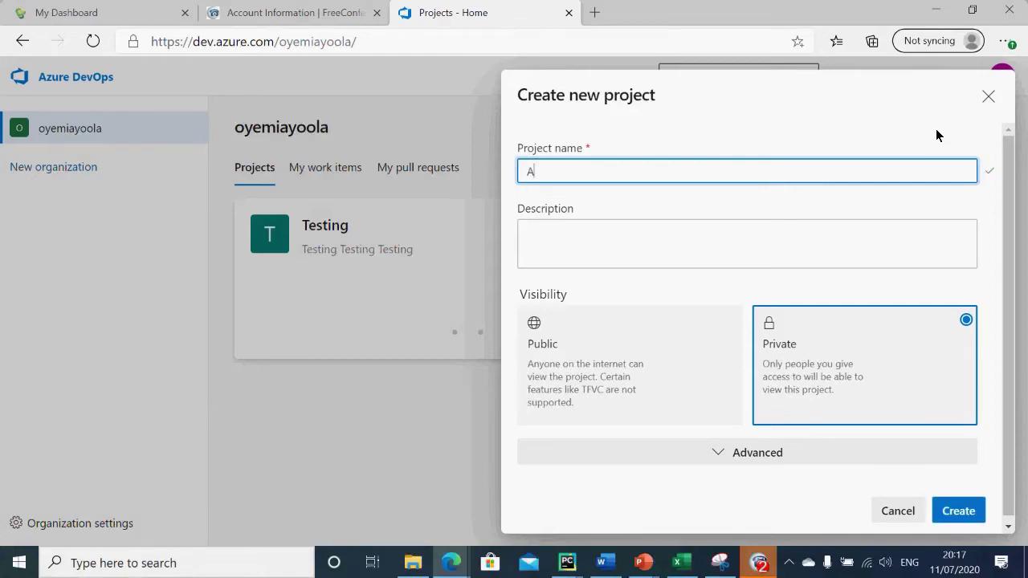
key(BackSpace)
text(test)
key(BackSpace)
key(BackSpace)
key(BackSpace)
key(BackSpace)
text(Ti)
text(esti)
text(ng)
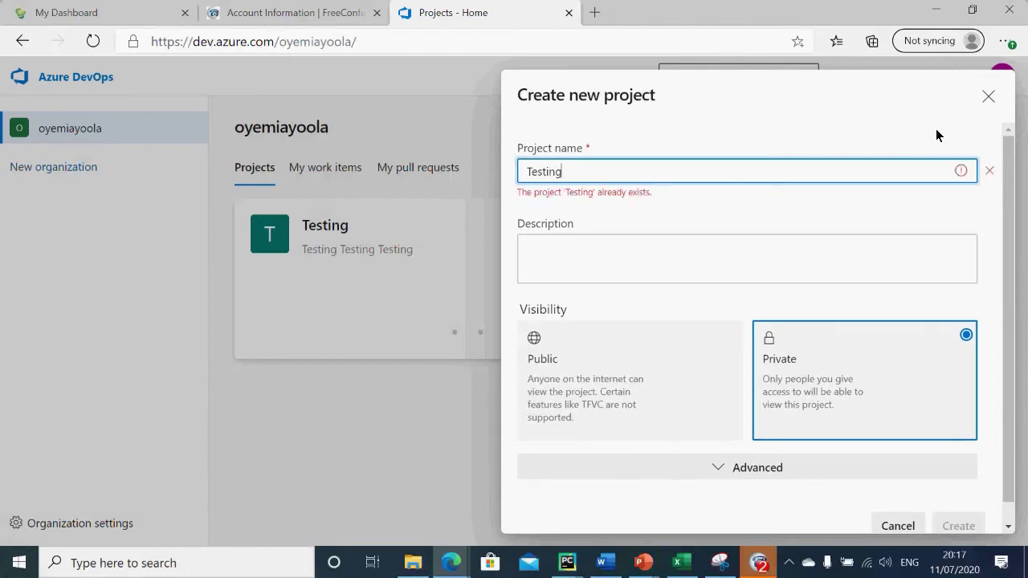
text(Azu)
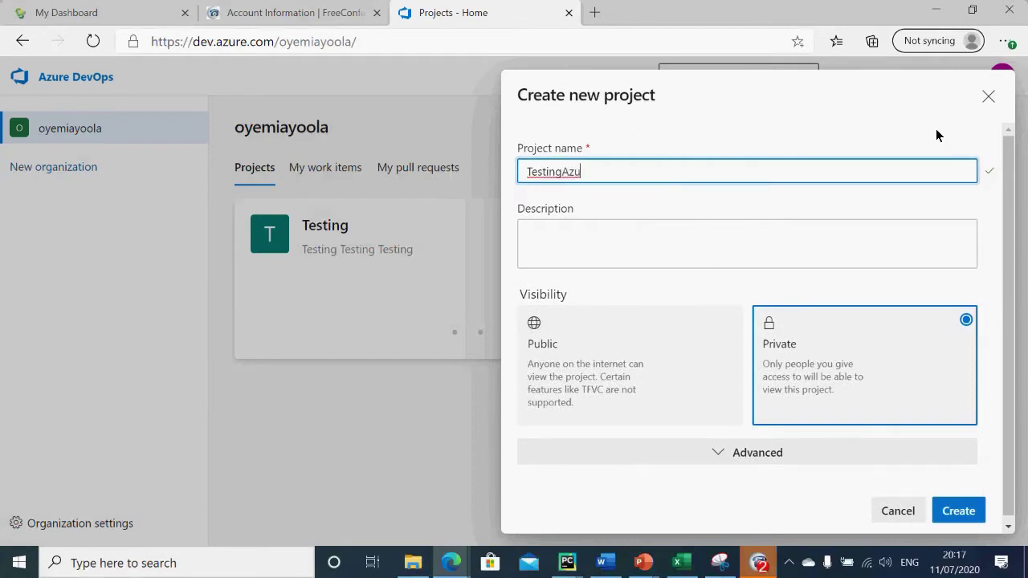
text(Manu)
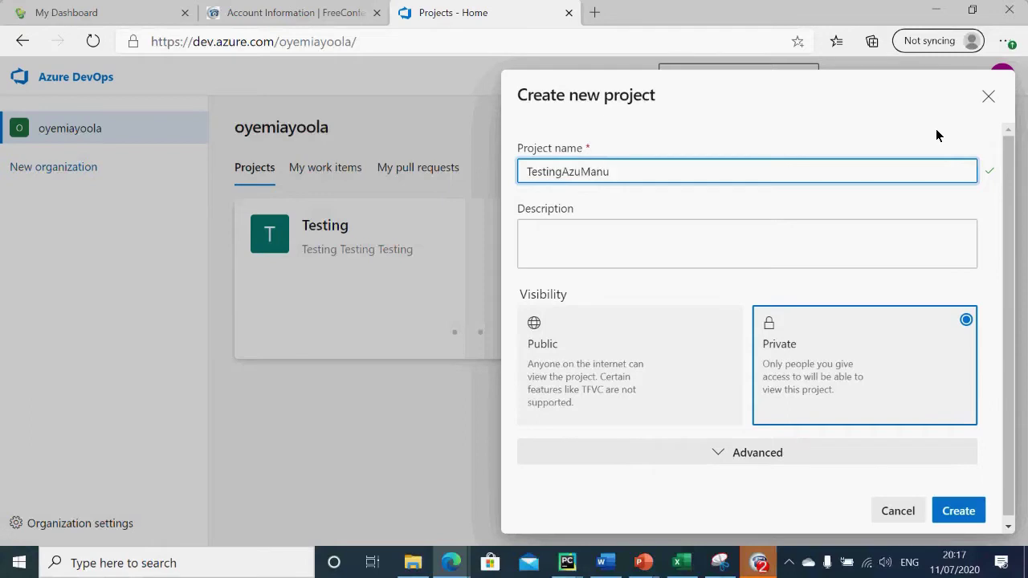
text(al)
click(657, 347)
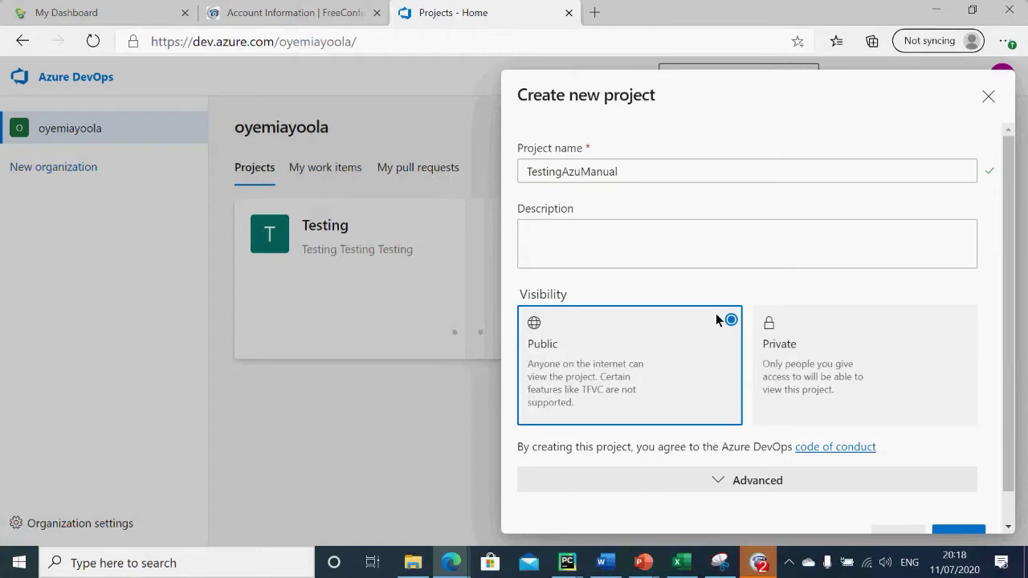
Step: Switch visibility back to Private, create TestingAzuManual, and go back to the projects list
click(855, 348)
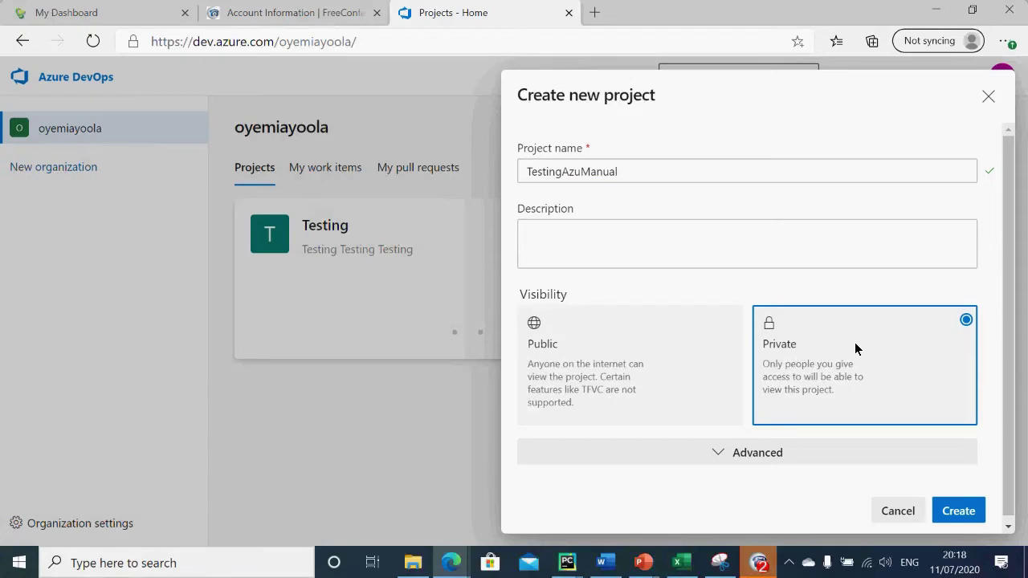
click(957, 515)
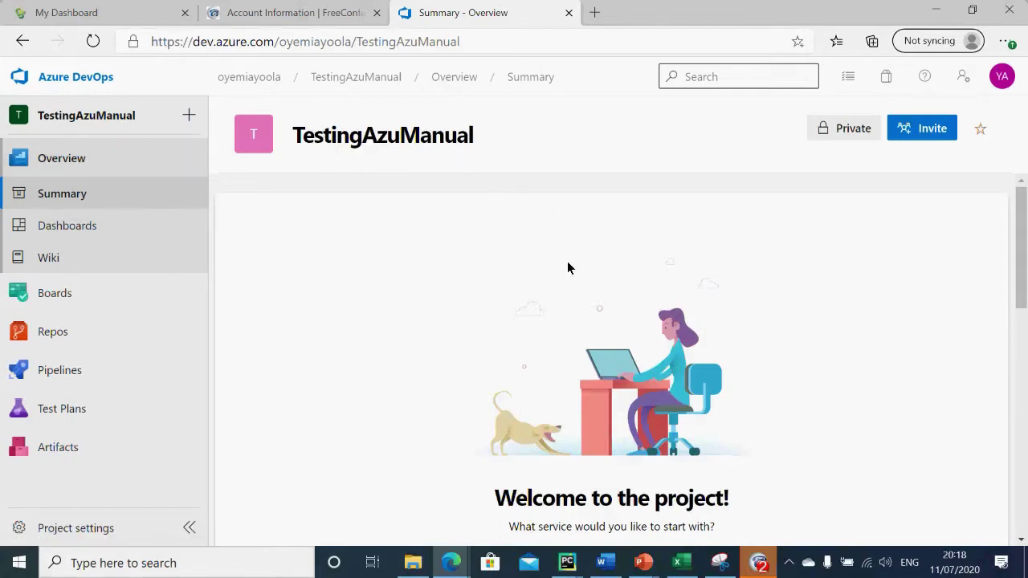
click(115, 72)
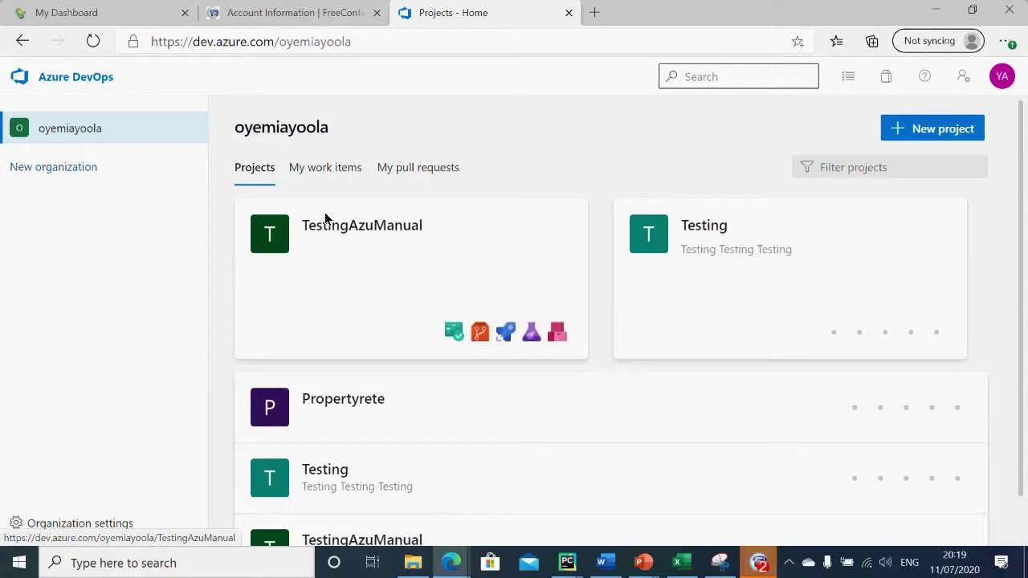
Step: Create a second private project named wqdreewtwe, then return to the projects list
click(937, 130)
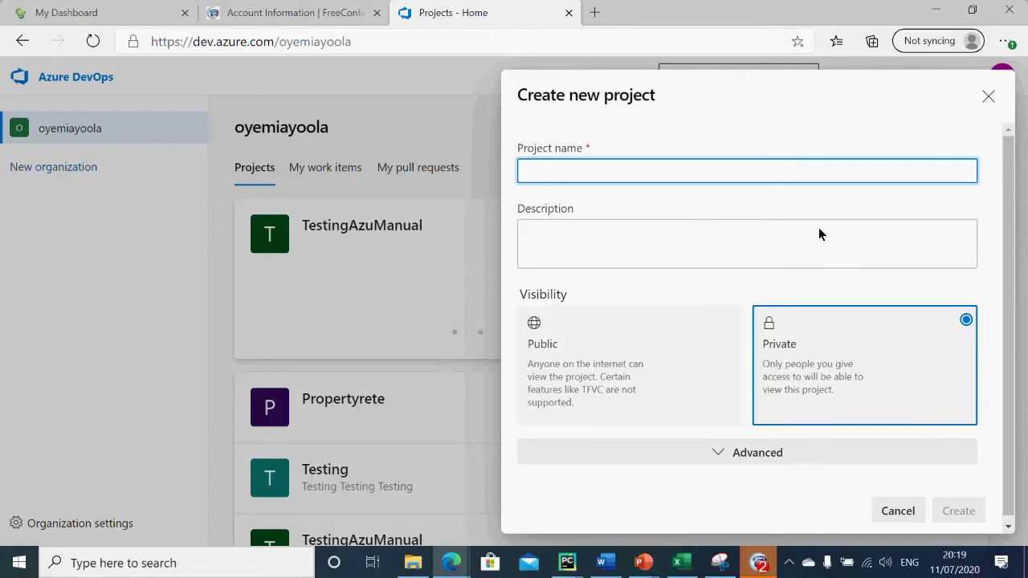
drag(830, 329, 836, 357)
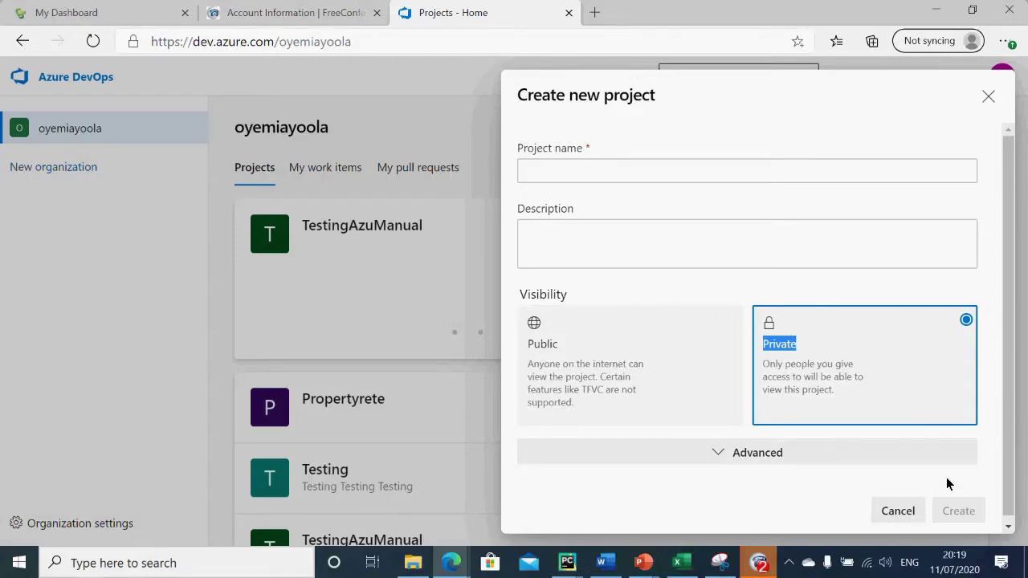
click(628, 169)
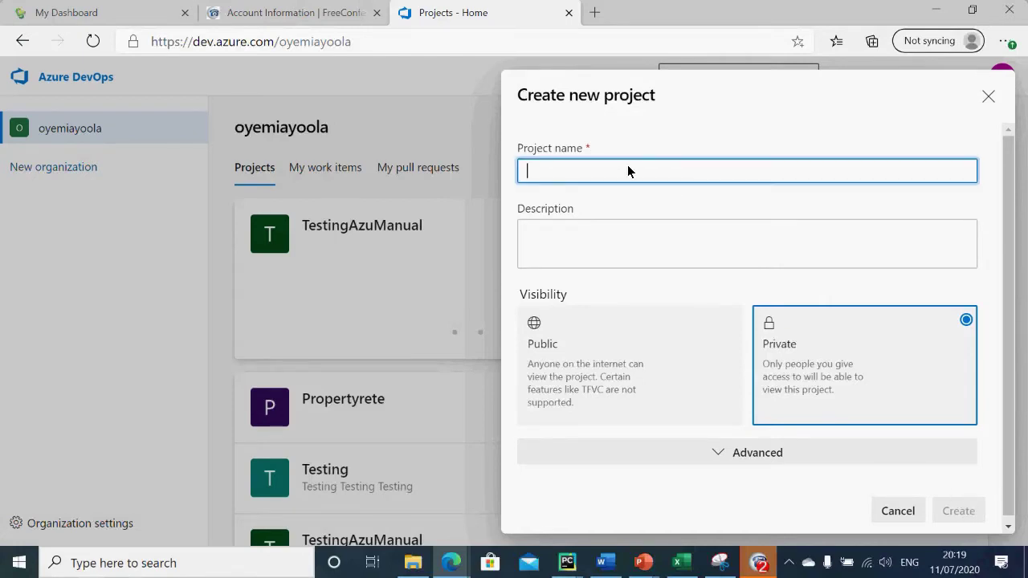
text(wqdreewtwe)
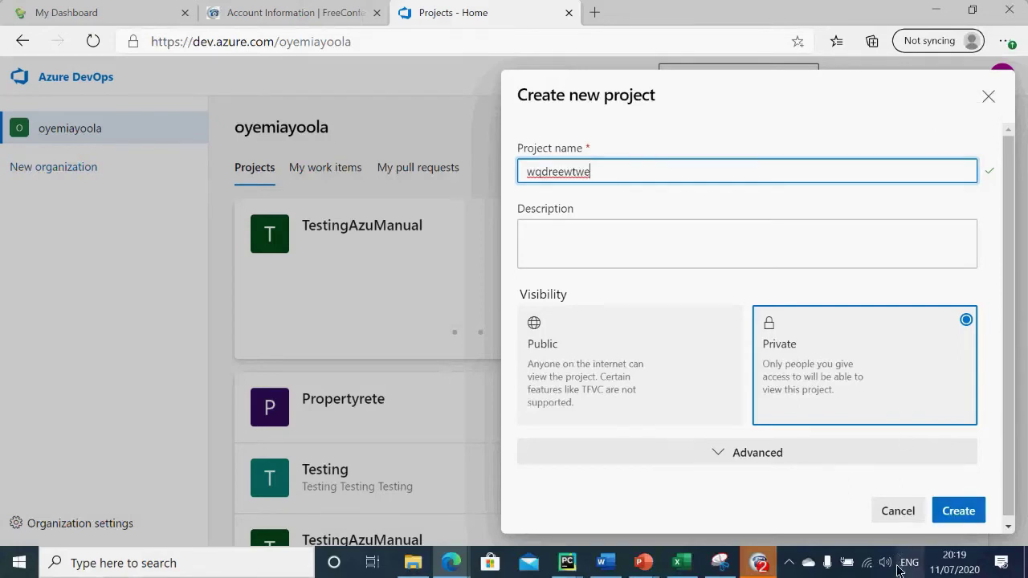
click(954, 526)
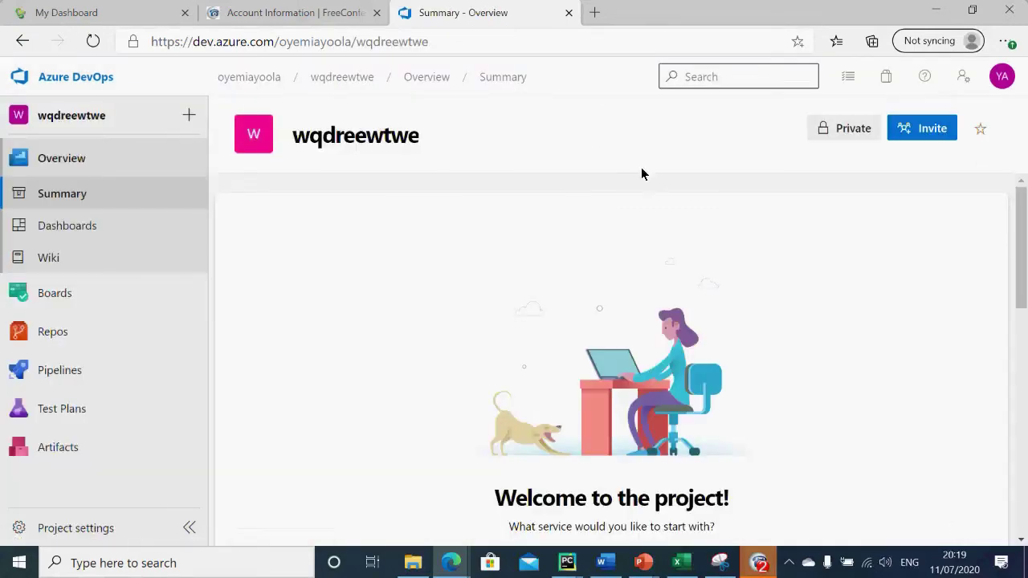
click(46, 81)
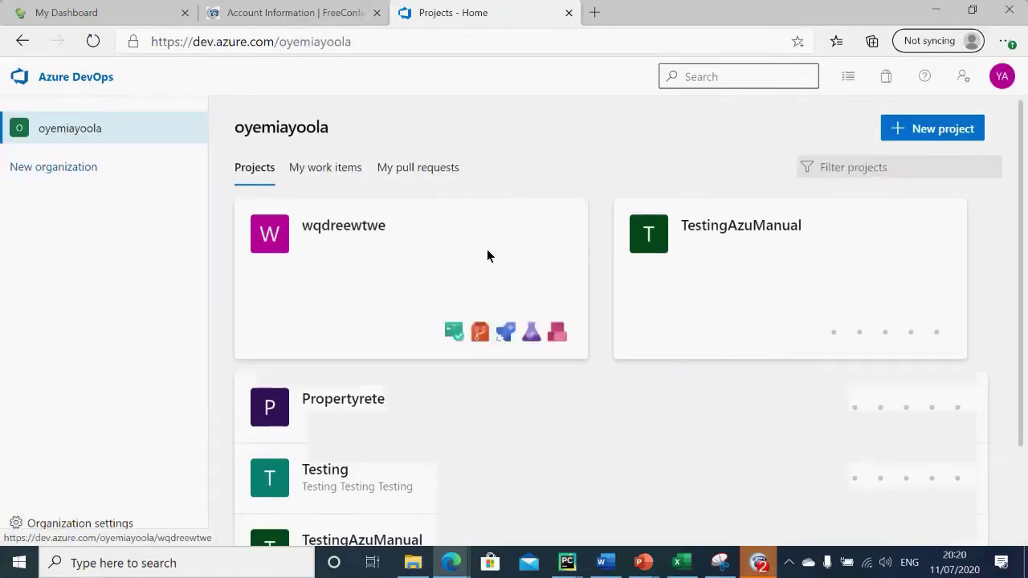
Step: In TestingAzuManual, add a suggested user and a second invitee's e-mail to the invite panel, then dismiss it
click(745, 229)
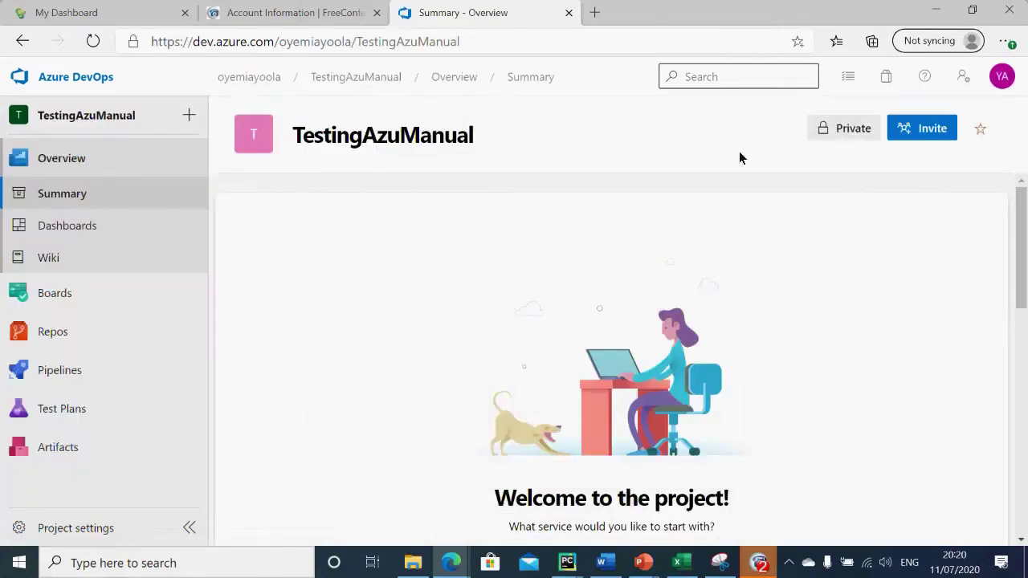
click(931, 130)
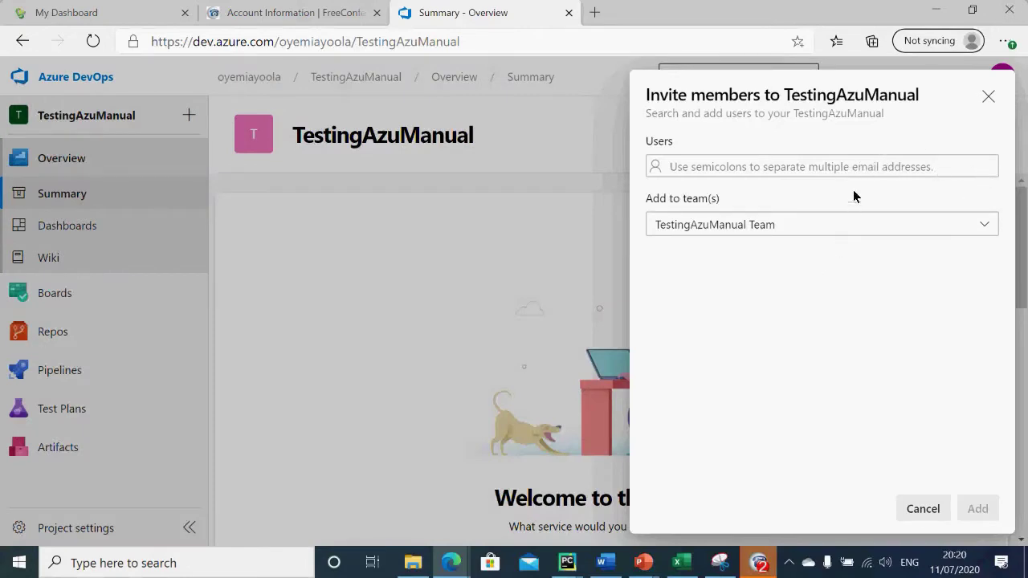
click(877, 166)
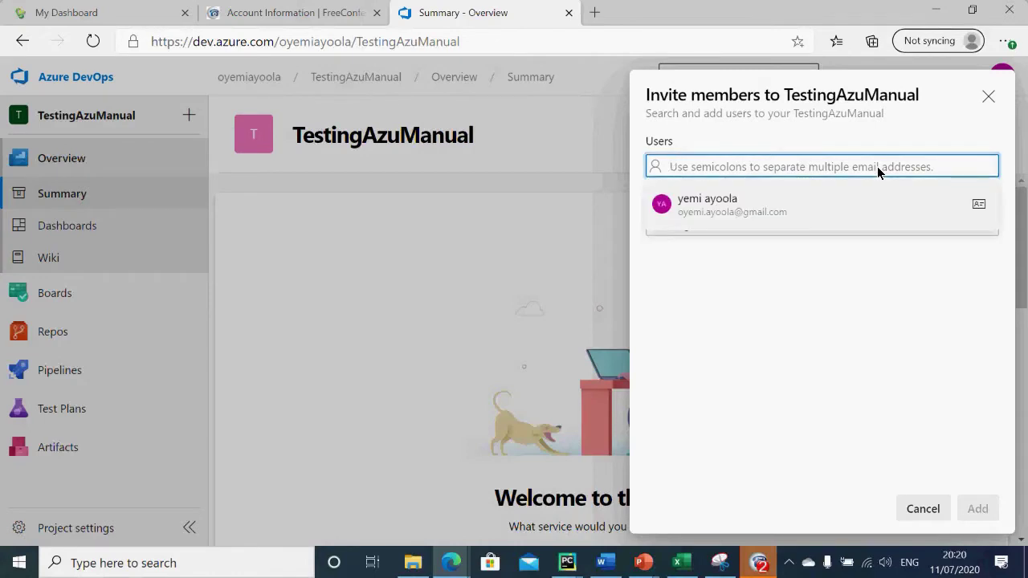
click(801, 218)
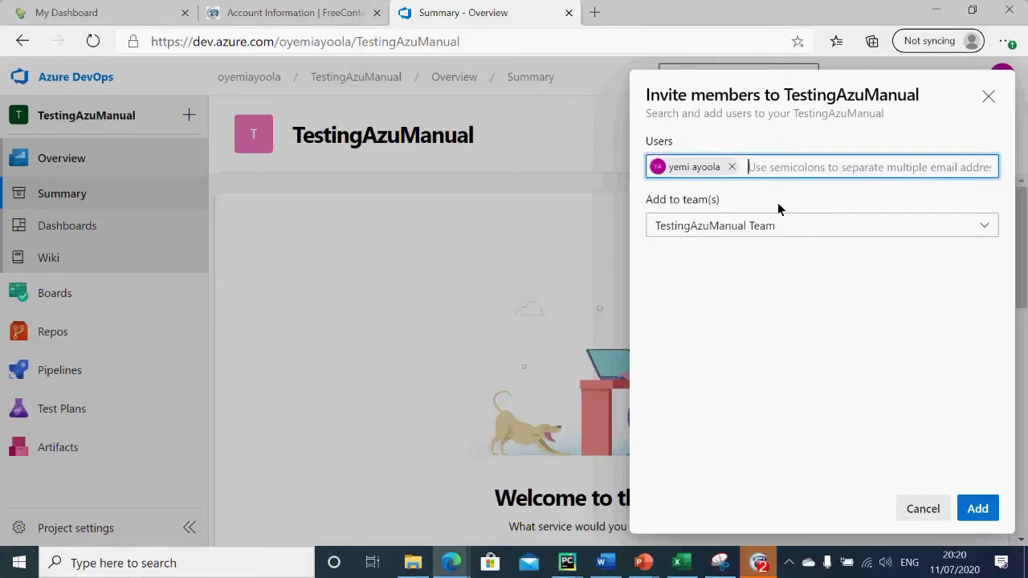
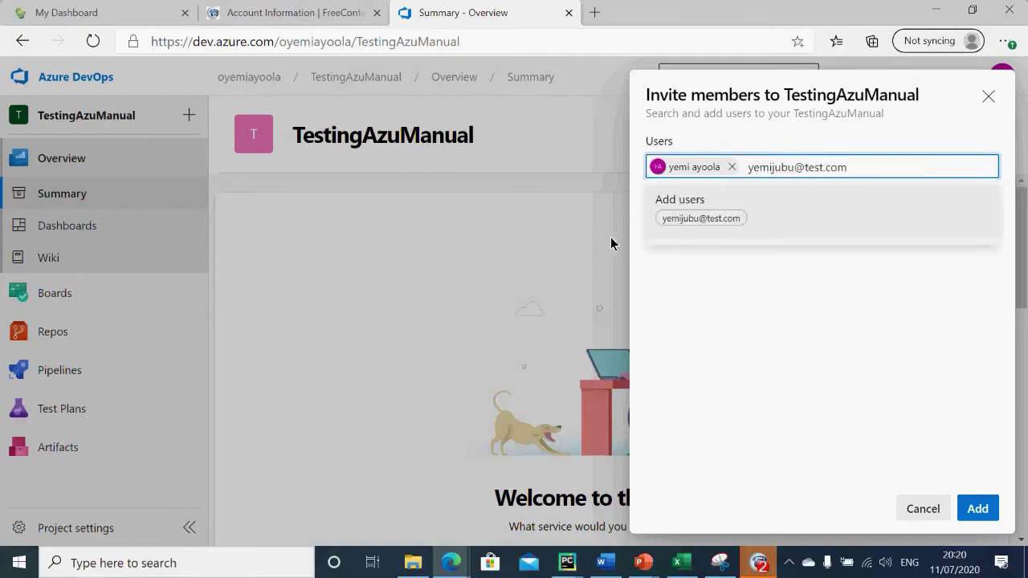
click(610, 243)
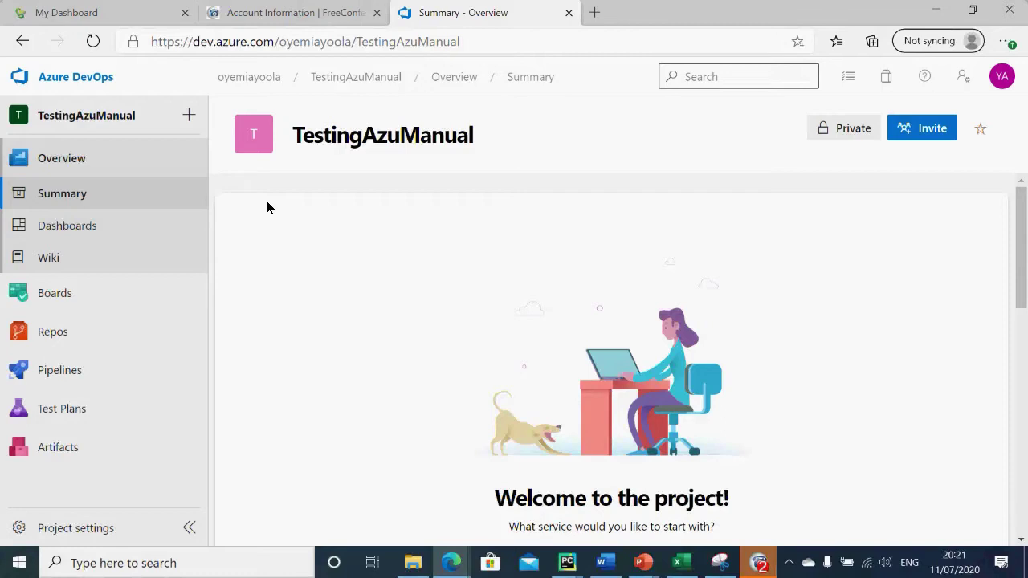
Step: Open the project's Overview dashboard in edit mode with the Add Widget catalog showing
mouse_move(155, 313)
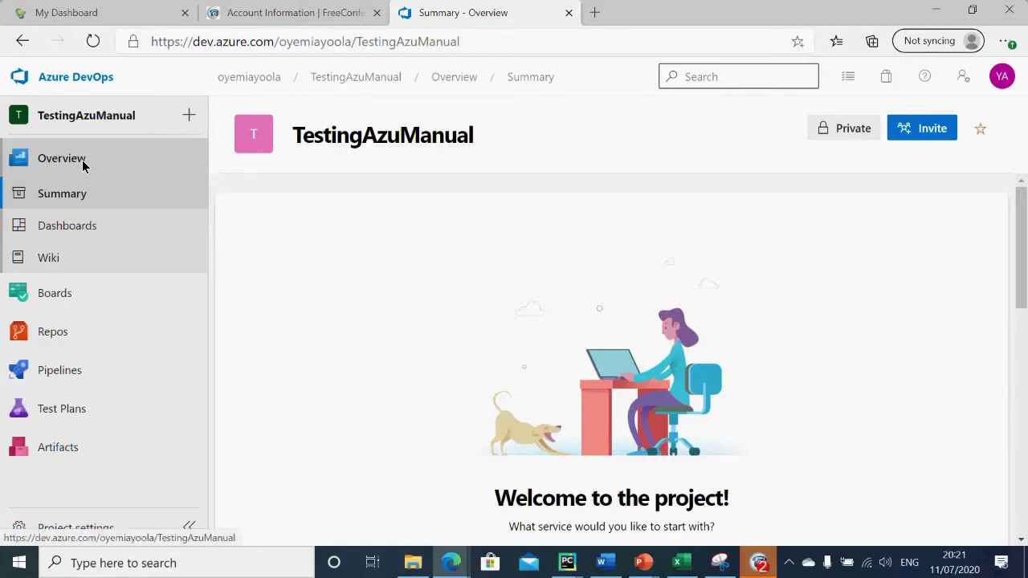
click(93, 204)
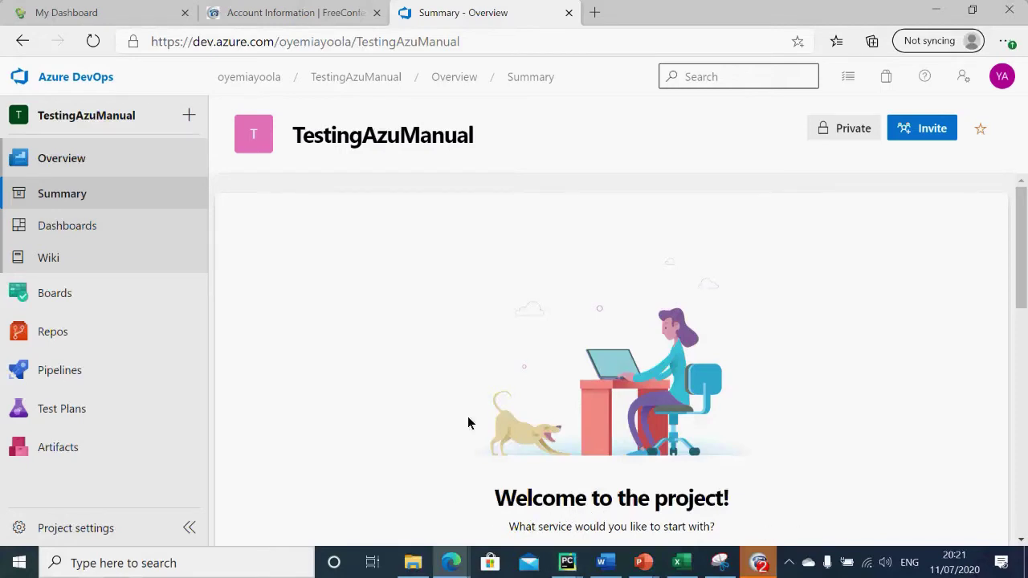
click(97, 232)
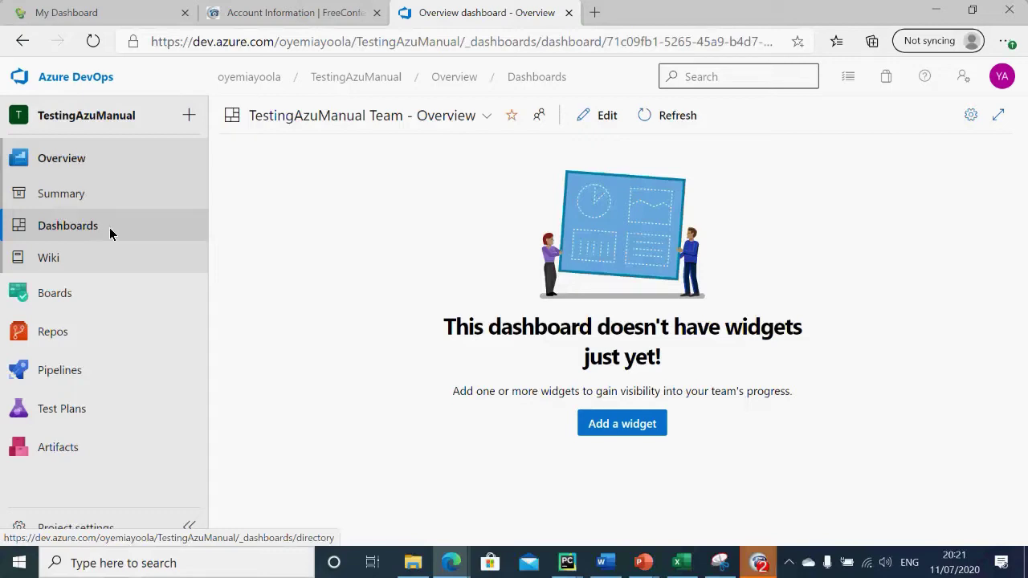
click(636, 424)
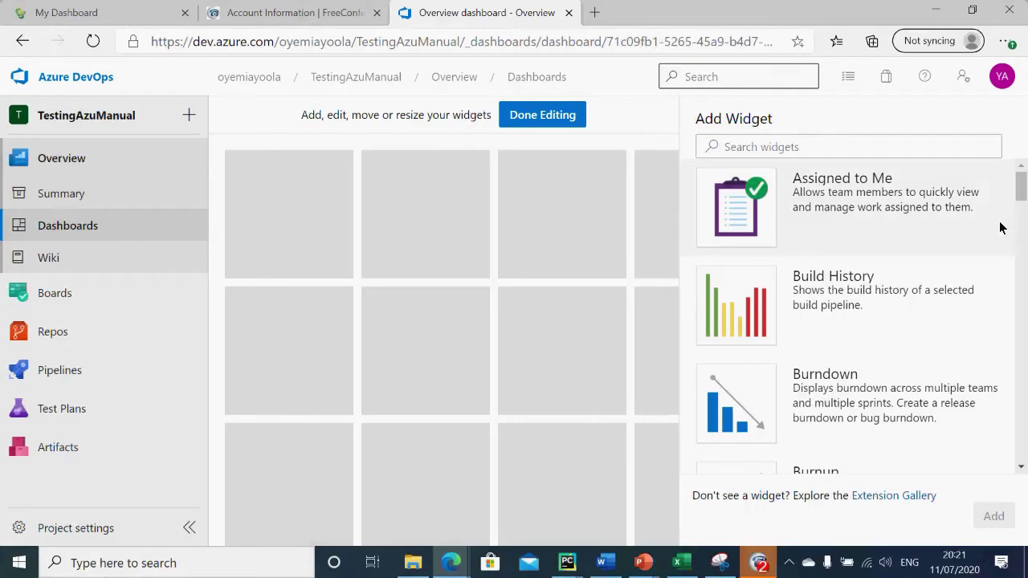
Step: Add the Assigned to Me, Build History and Burndown widgets to the Overview dashboard
double_click(831, 201)
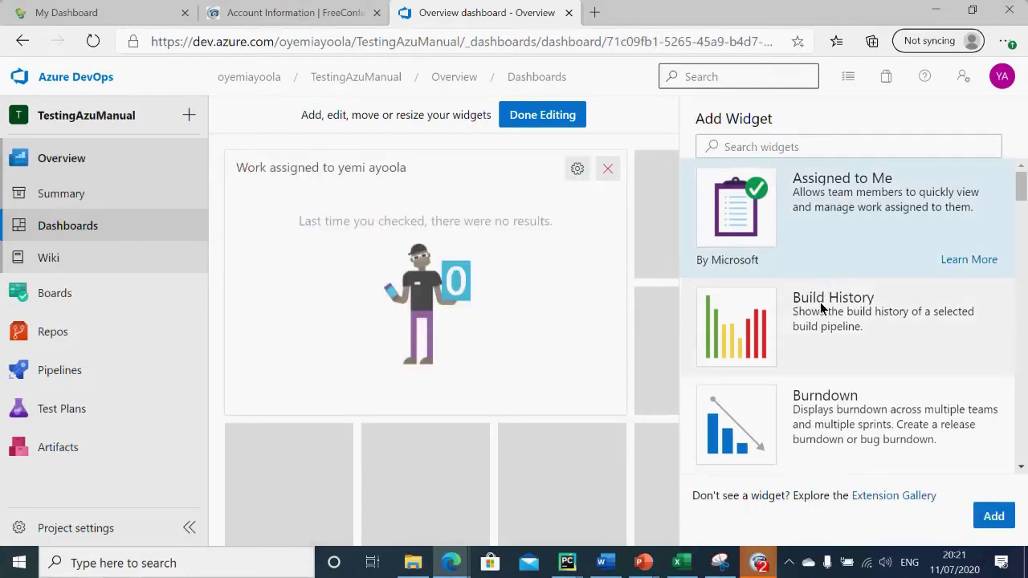
double_click(821, 315)
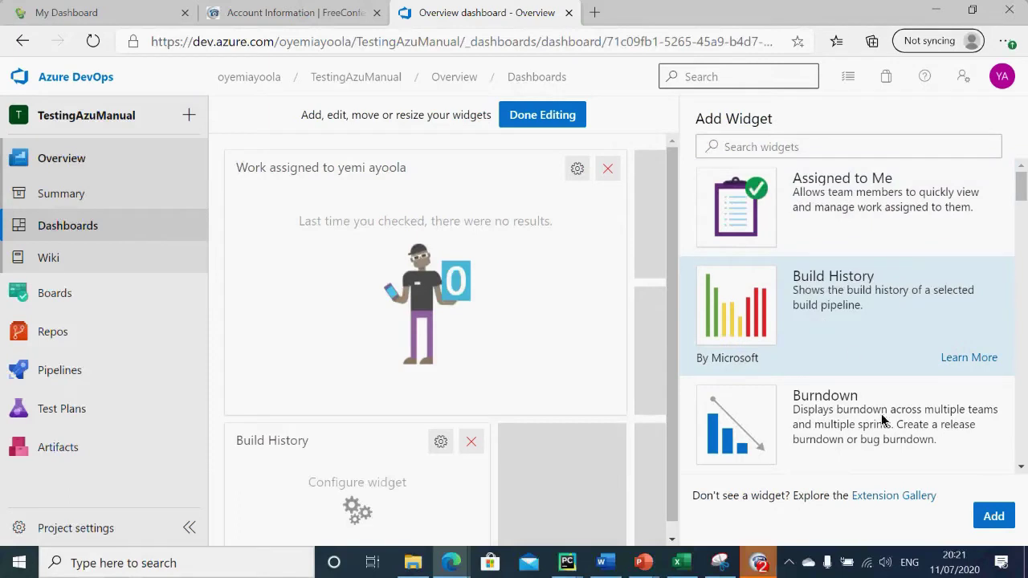
double_click(908, 450)
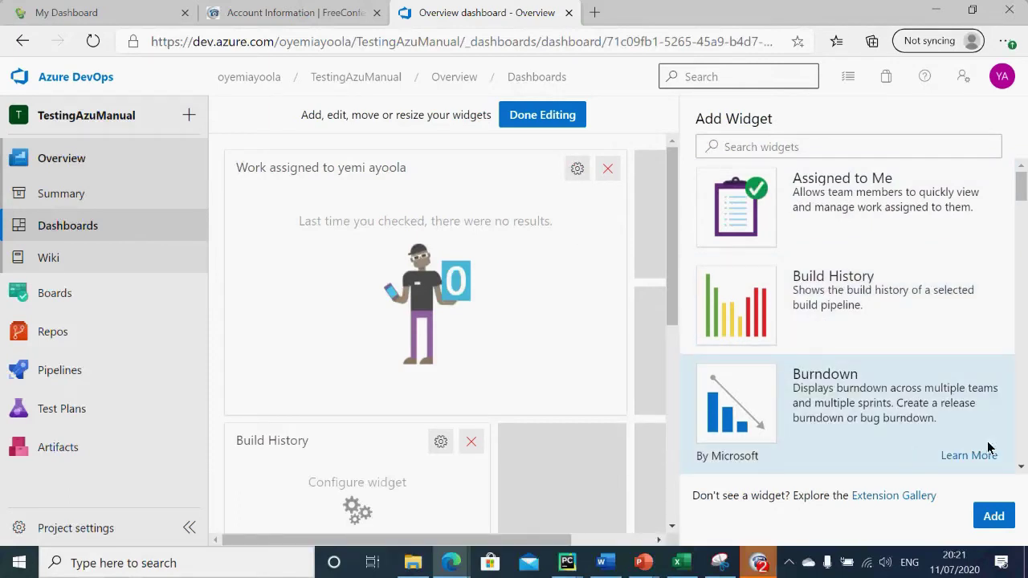
scroll(1025, 464, down, 6)
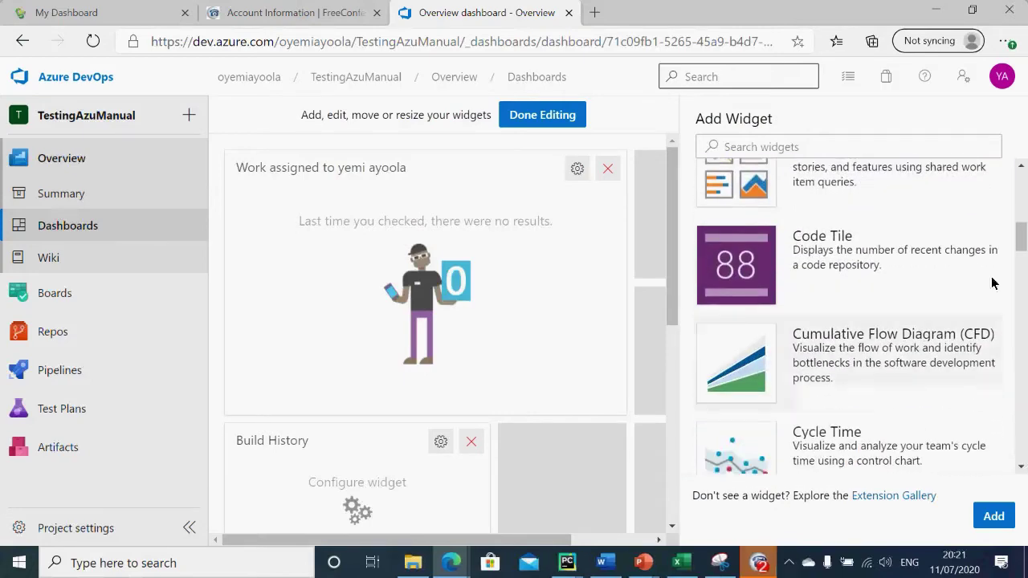
scroll(897, 297, up, 4)
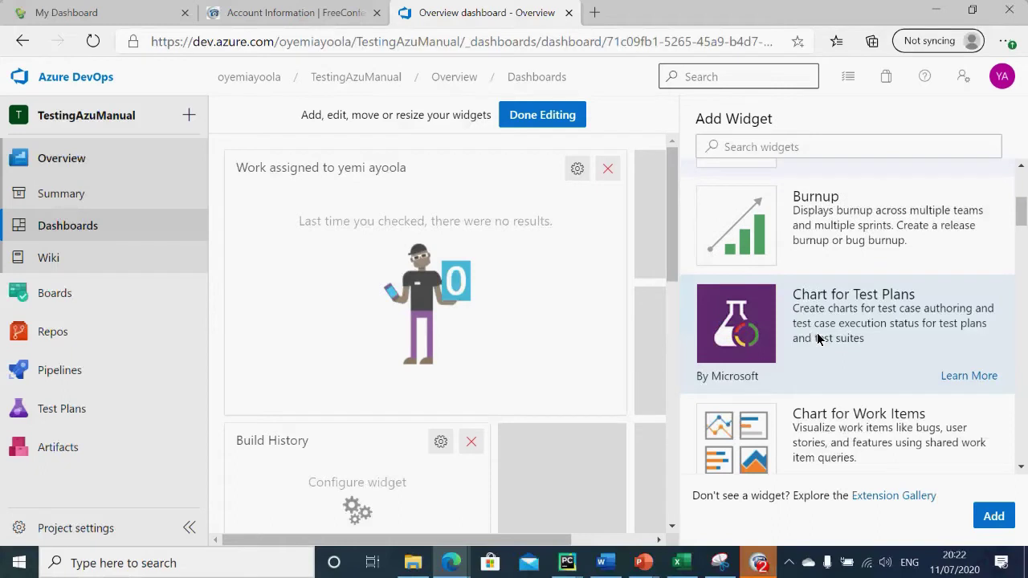
Step: Delete the Assigned to Me and Build History widgets, leaving only Burndown, then go to the Wiki
click(608, 169)
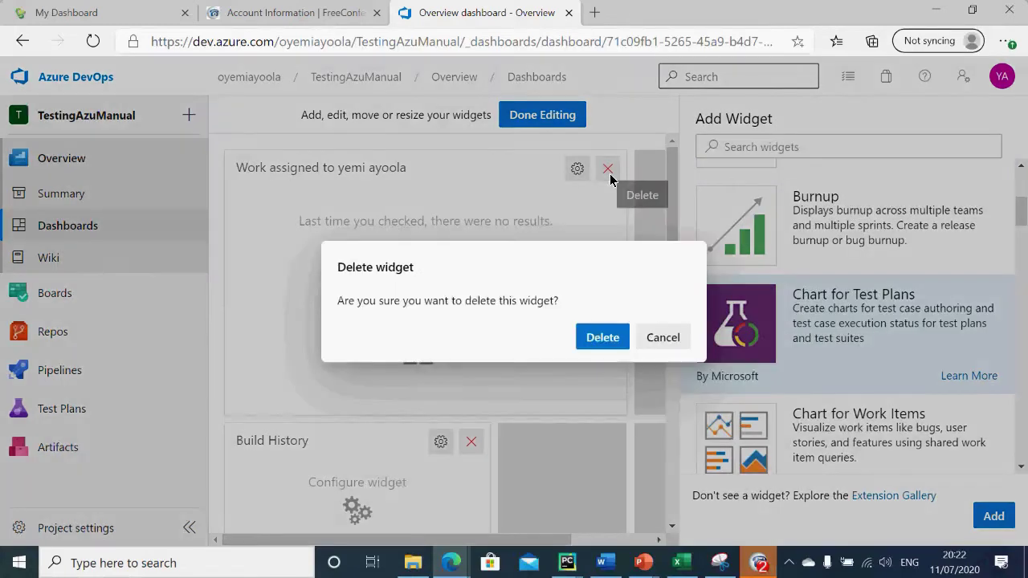
click(603, 338)
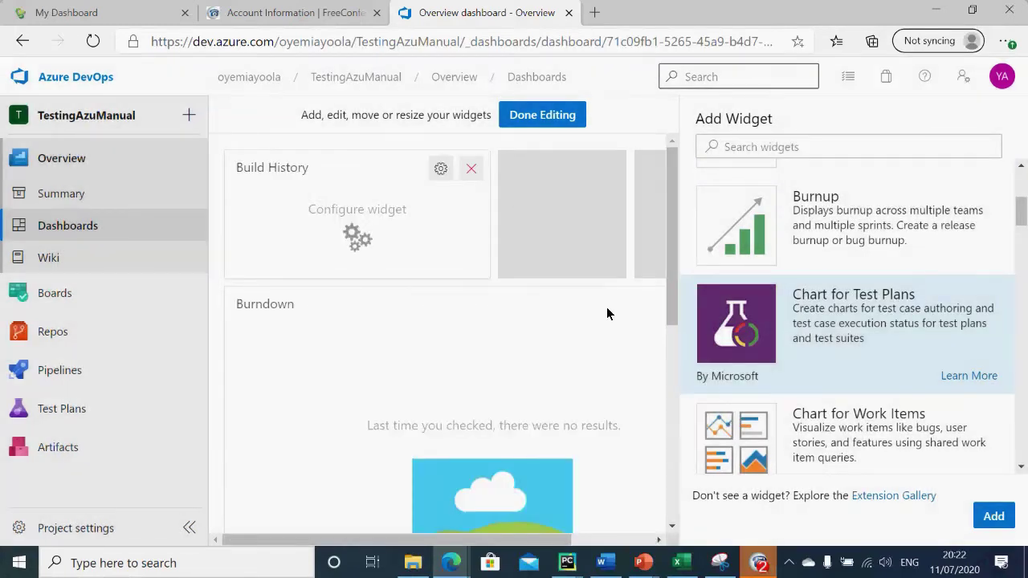
click(471, 171)
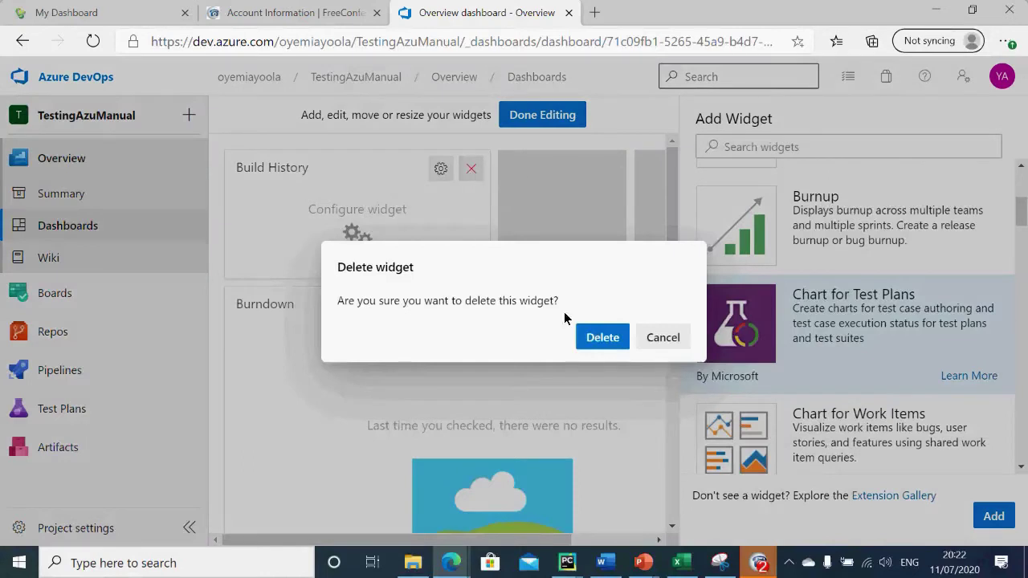
click(598, 338)
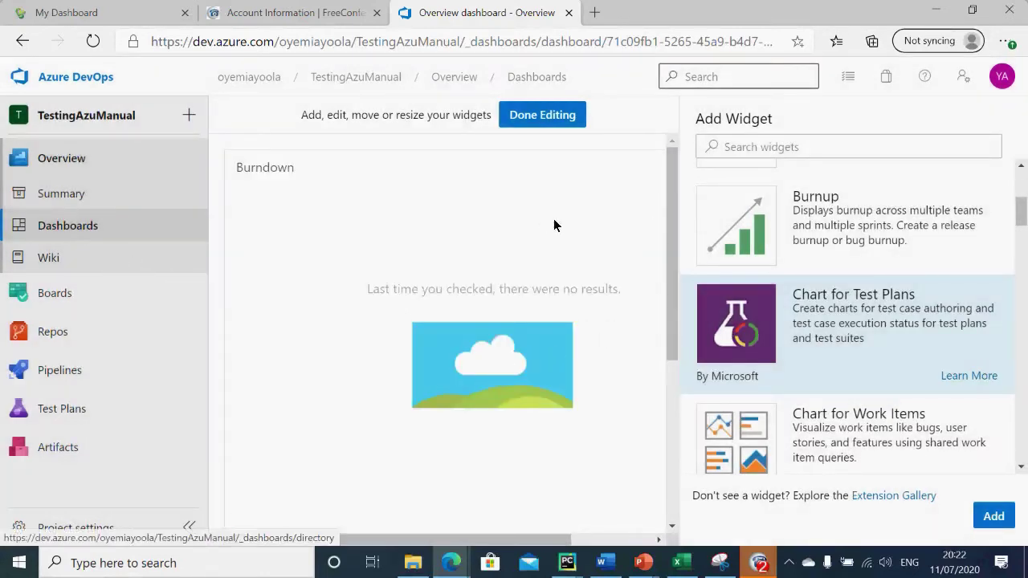
click(63, 260)
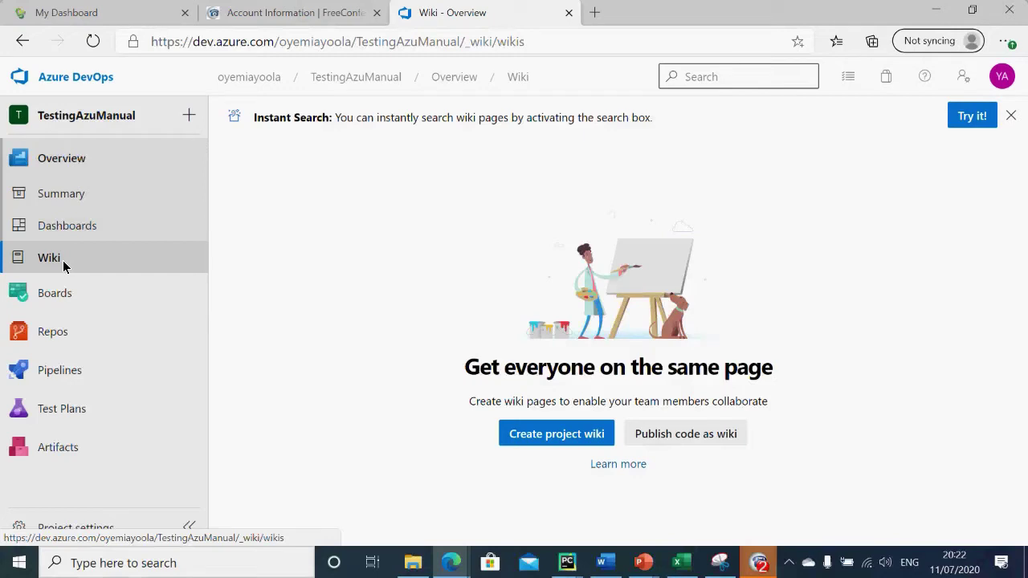
Step: Move from the empty wiki to the Boards Work items page
click(58, 293)
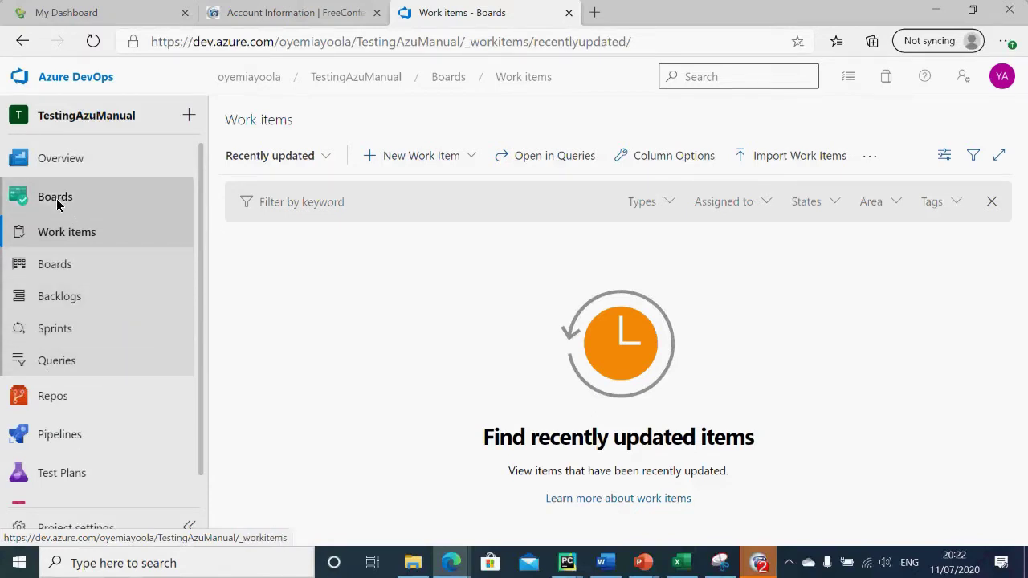
Step: Open the Repos Files page, which shows the empty repository's clone and push instructions
click(42, 398)
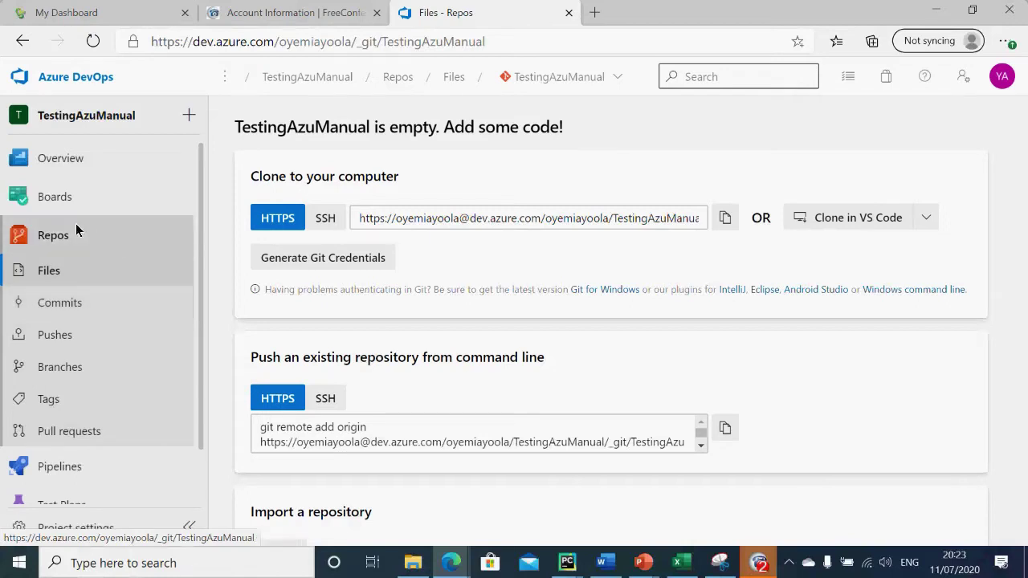
Step: Open the TestingAzuManual Pipelines page, which shows no pipelines yet
mouse_move(38, 217)
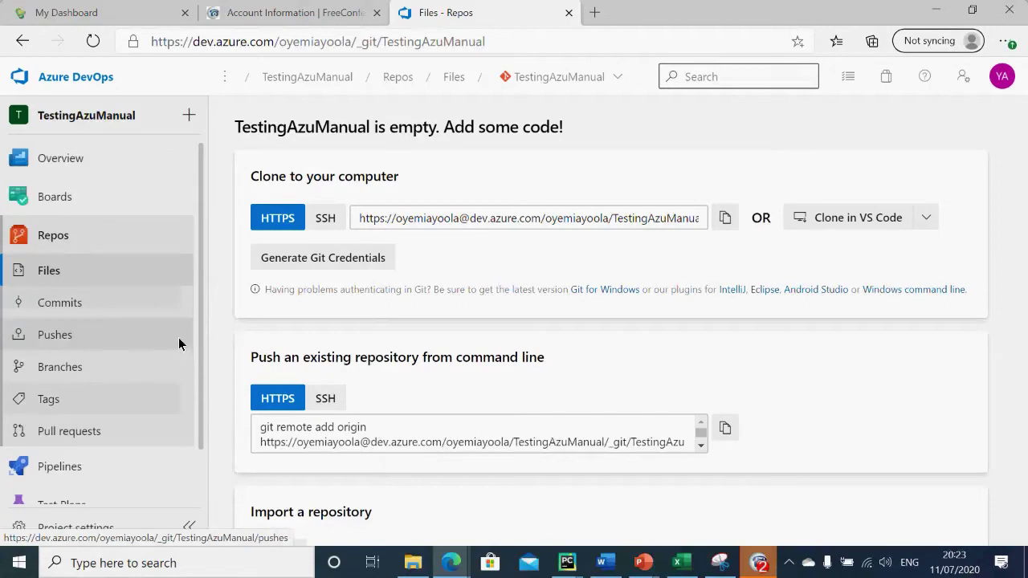
click(93, 468)
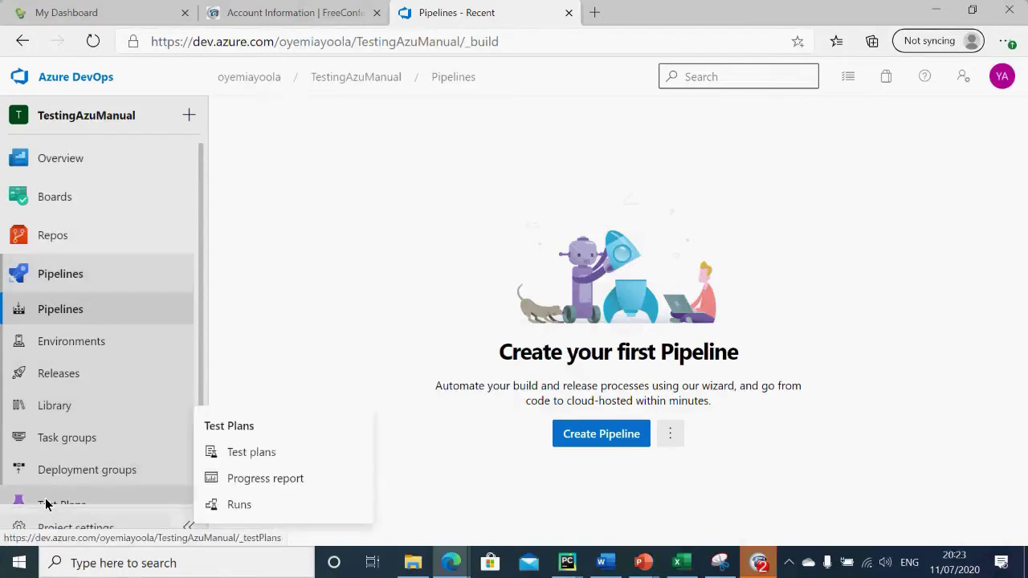
Step: Browse Test Plans, its progress report and test runs, then the Artifacts feeds
drag(199, 434, 199, 512)
click(104, 451)
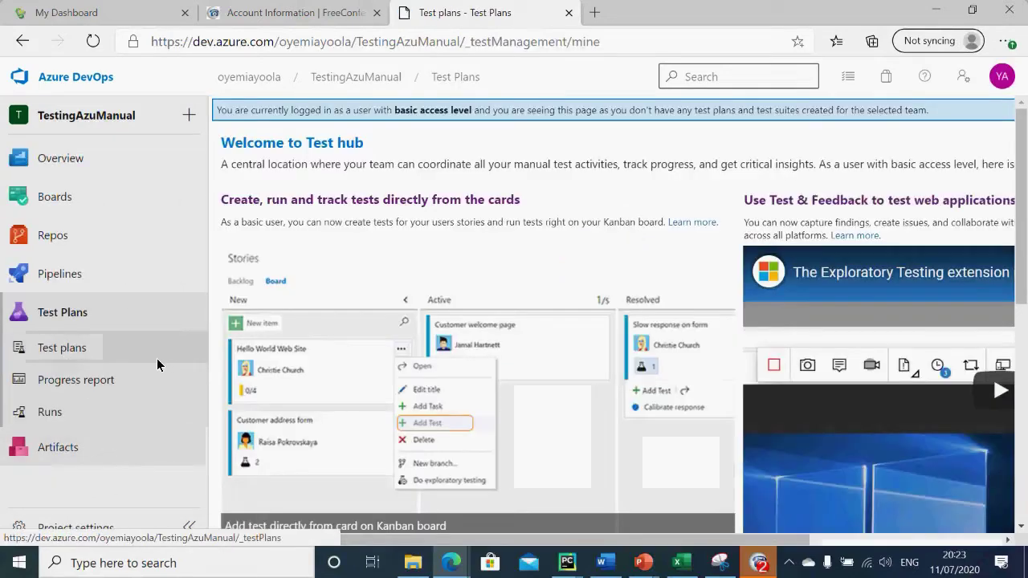
click(88, 384)
click(71, 411)
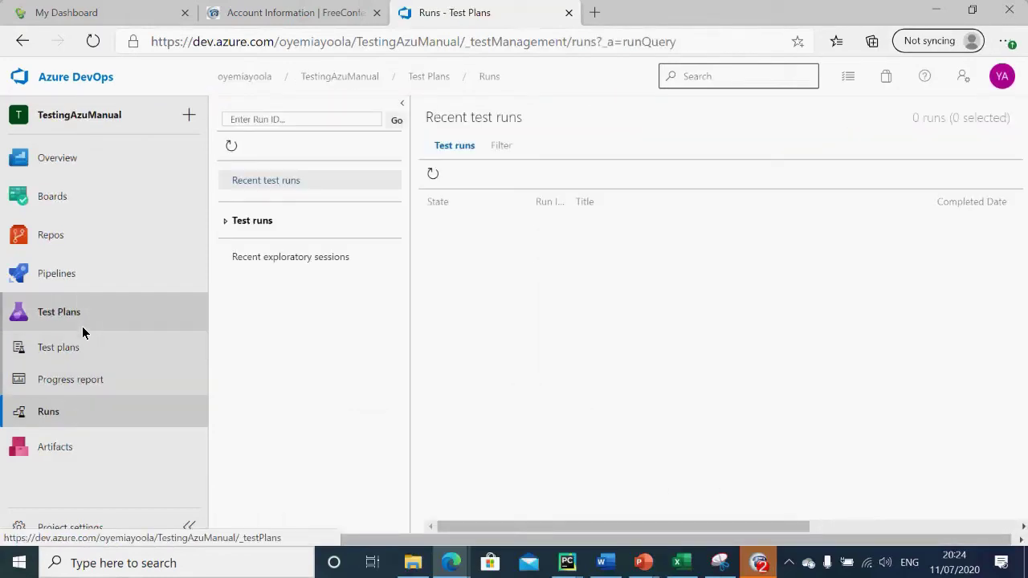
click(44, 447)
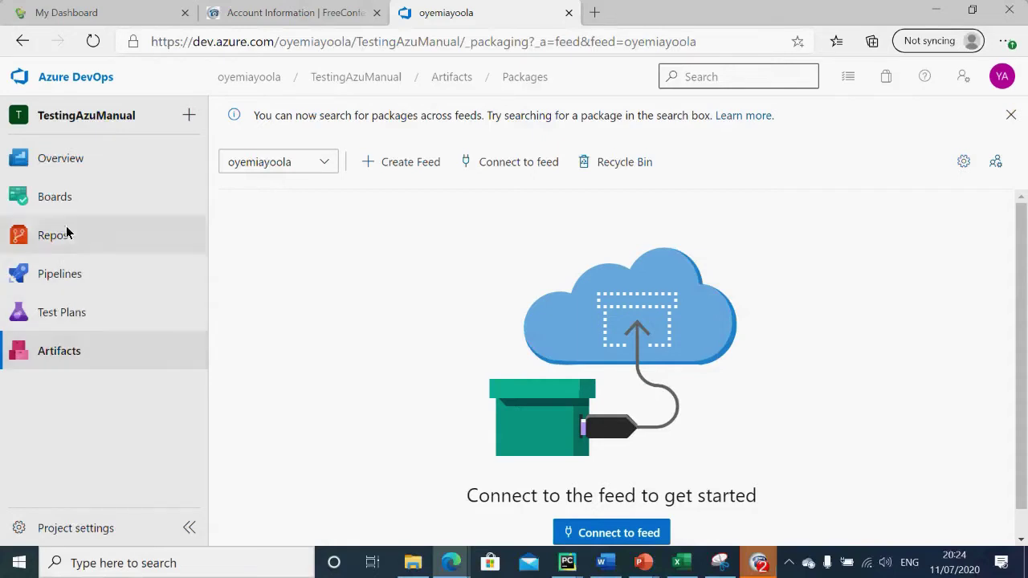
Step: Revisit Work items, Test Plans and the project summary, ending on the Work items page
click(63, 197)
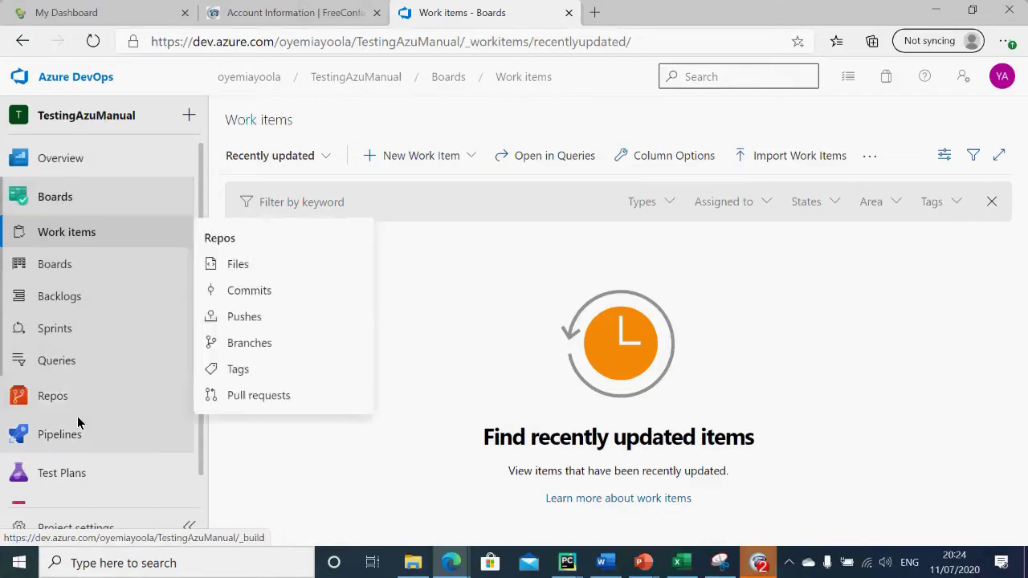
click(79, 475)
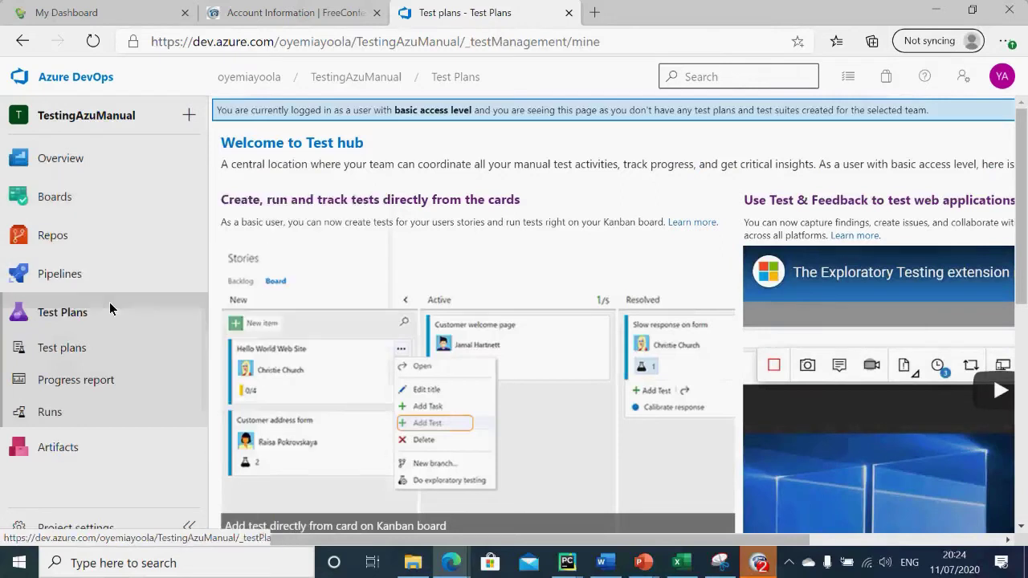
mouse_move(99, 161)
click(203, 154)
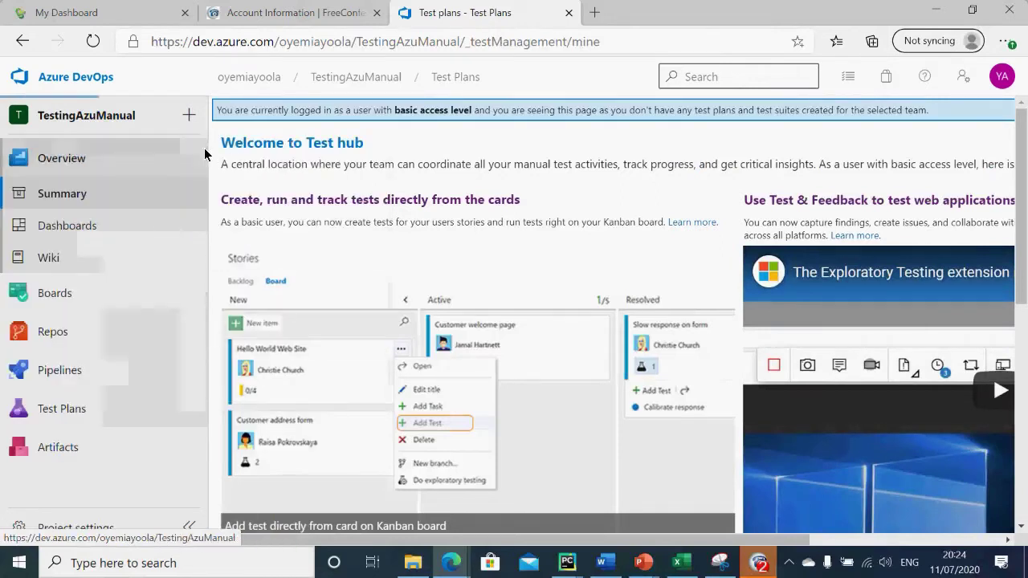
click(45, 295)
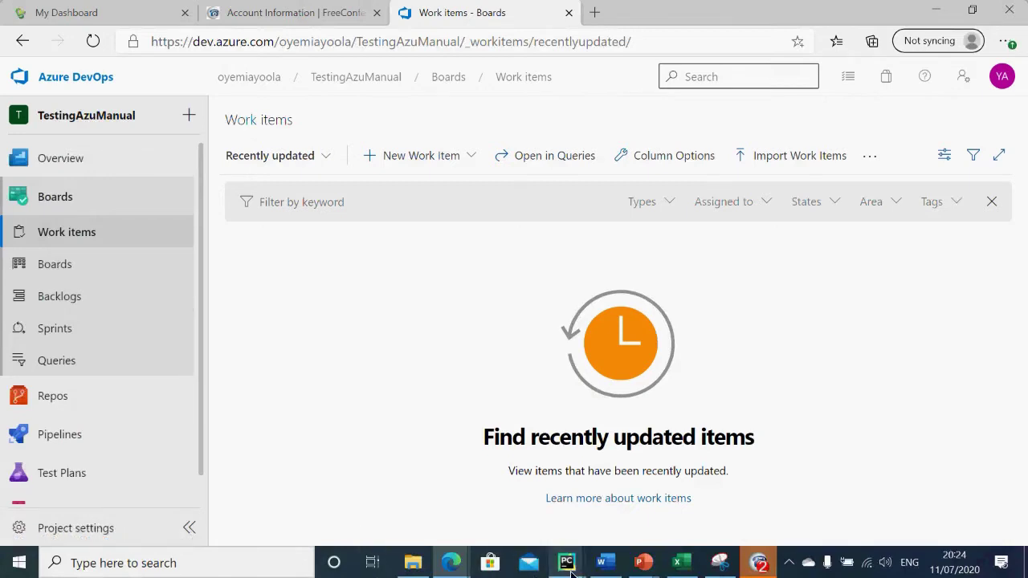
Step: Tick 'Manual test case - Excel' in FreeConference's shared items, apply, then switch to that workbook
mouse_move(571, 572)
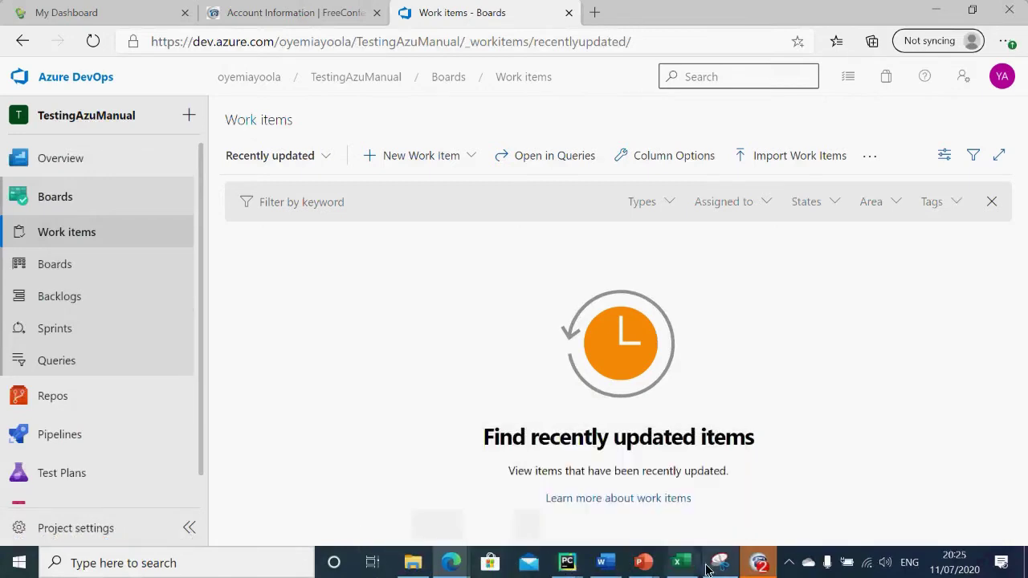
click(759, 564)
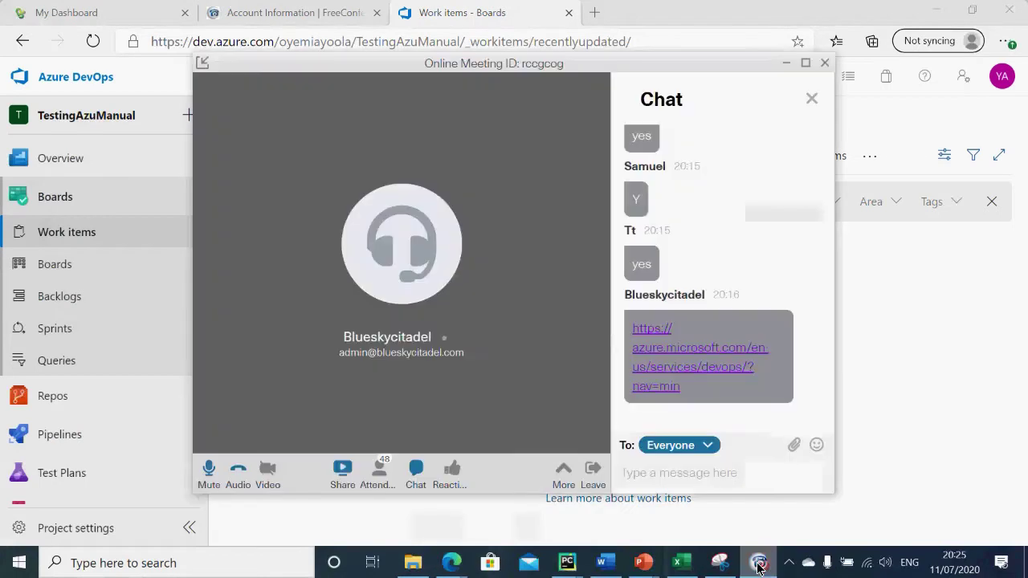
click(341, 470)
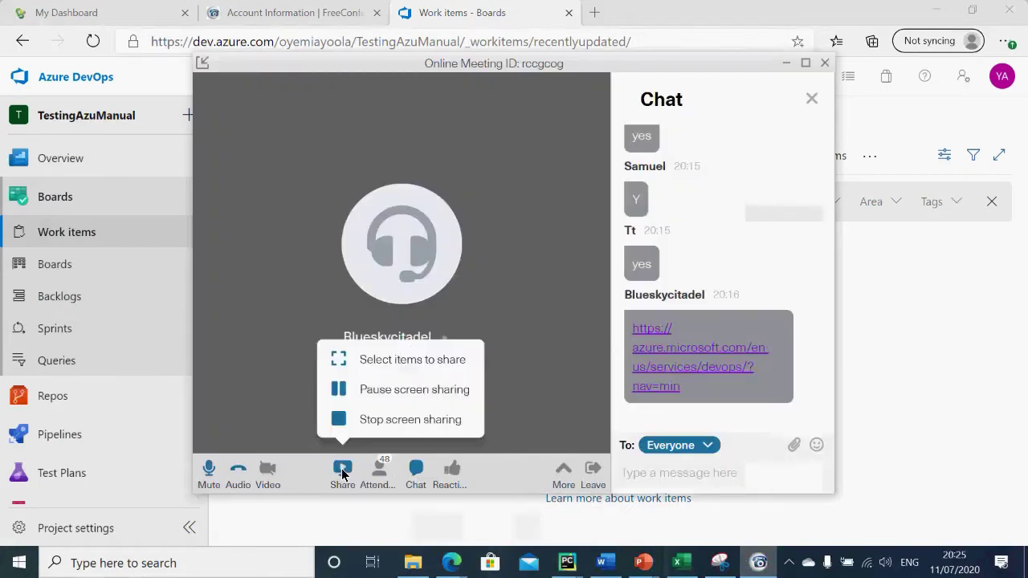
click(397, 360)
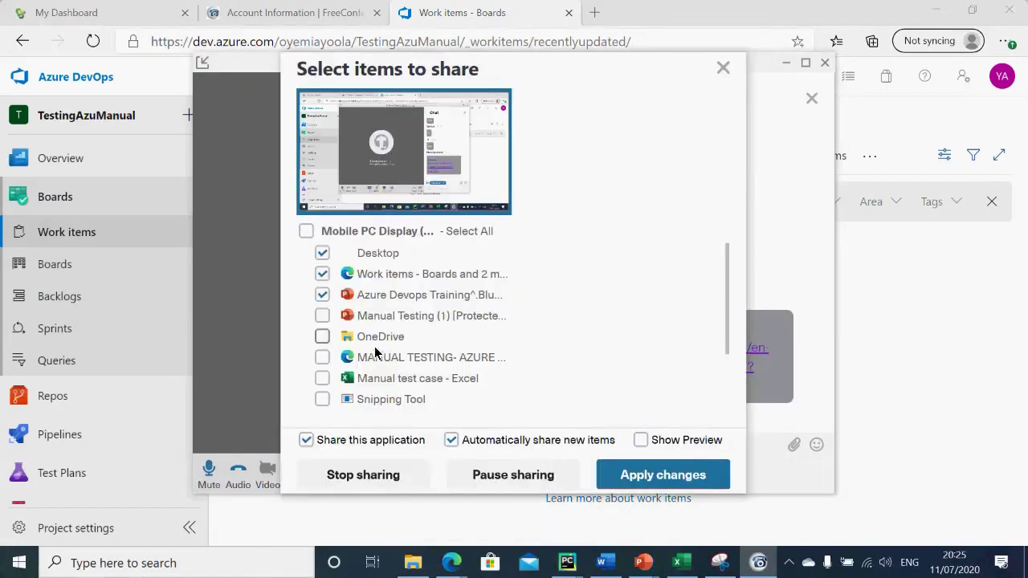
click(322, 378)
click(659, 475)
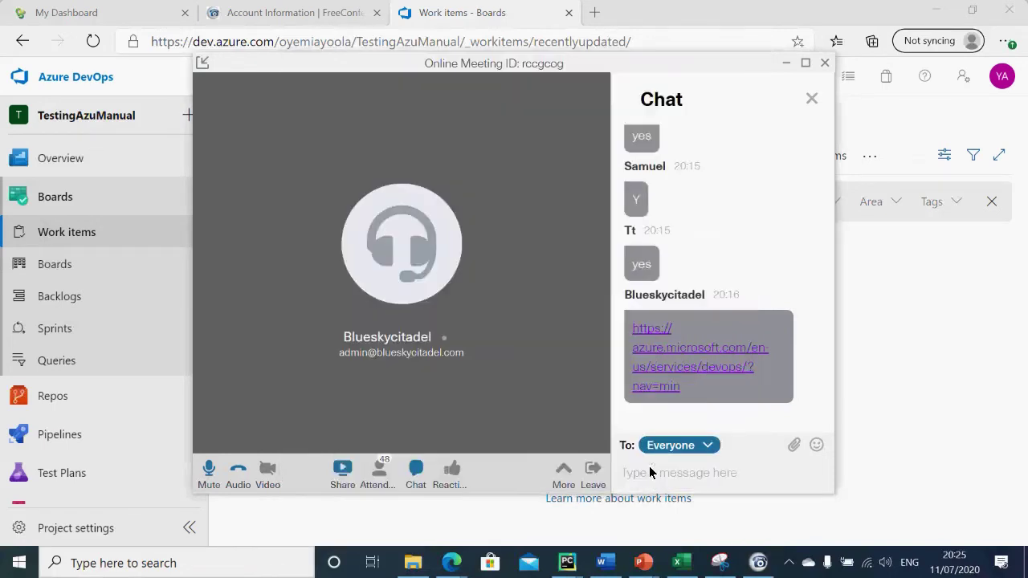
click(786, 64)
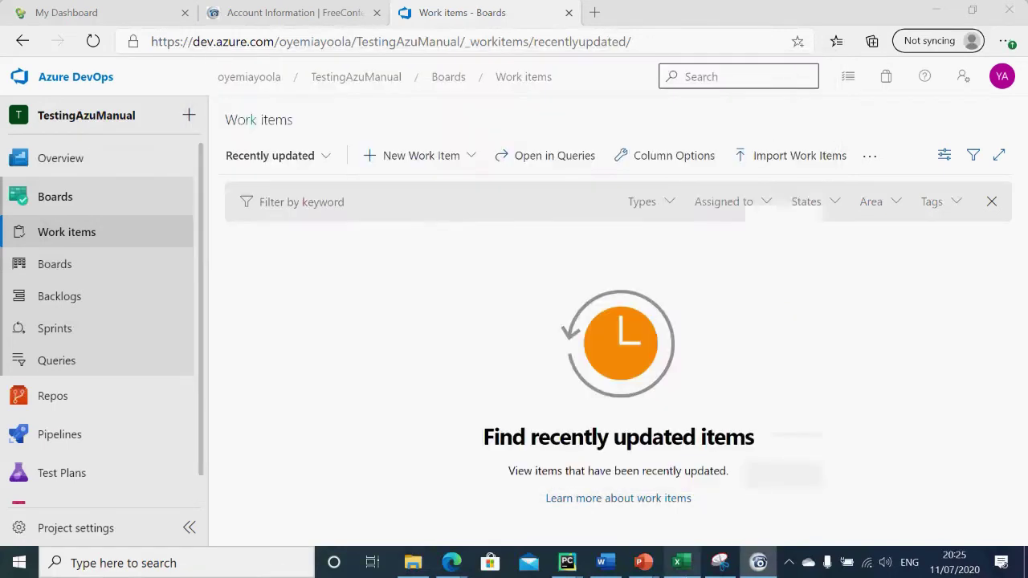
click(677, 562)
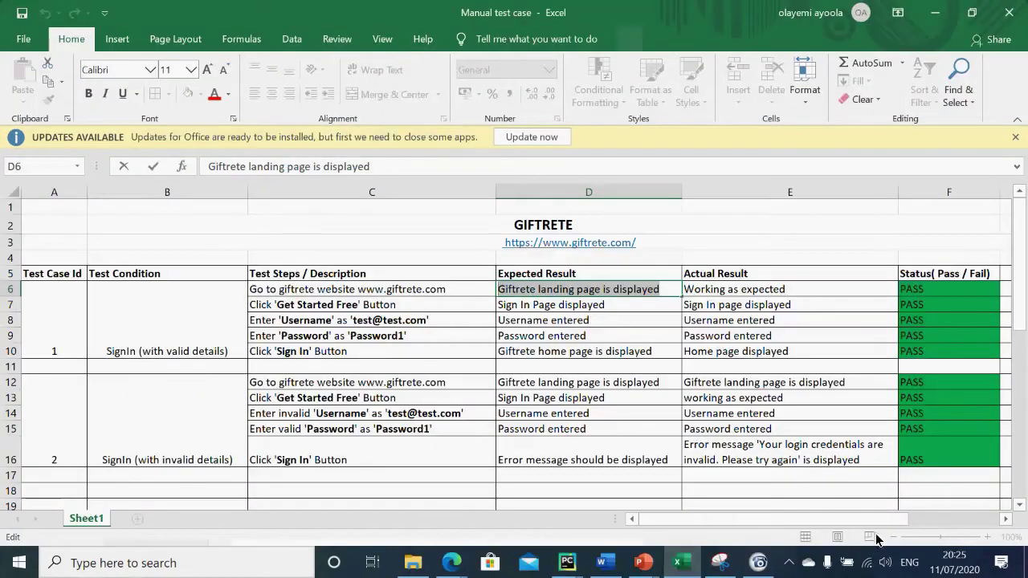
Step: Check the meeting window, then minimize the Excel workbook and reload the Work items page
click(758, 566)
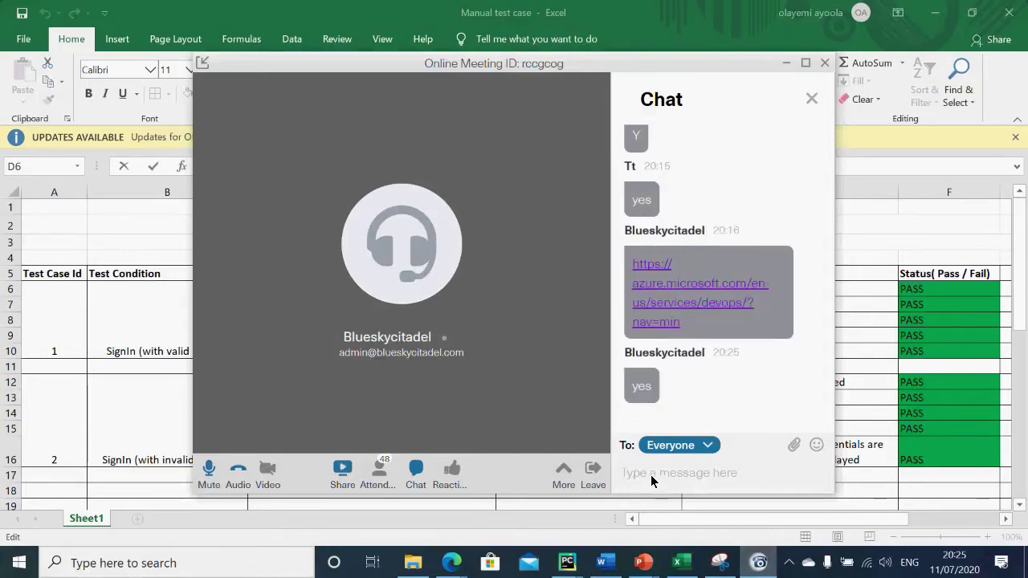
click(786, 63)
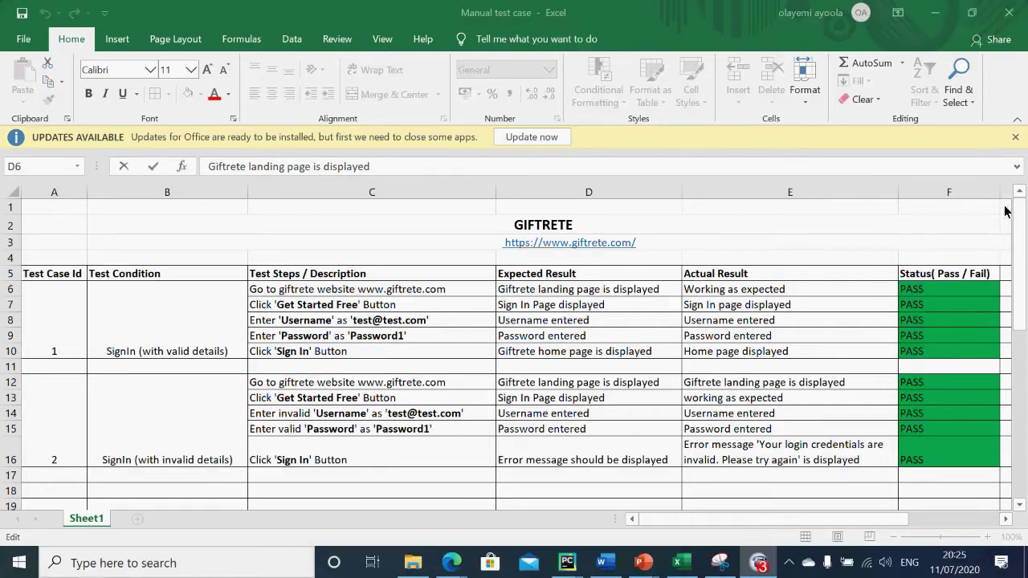
click(936, 13)
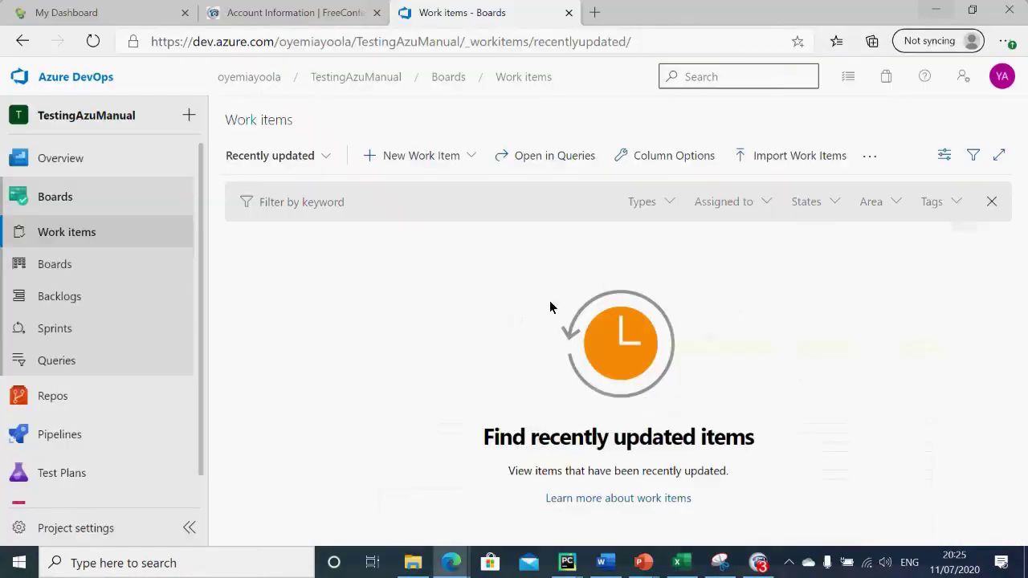
click(89, 234)
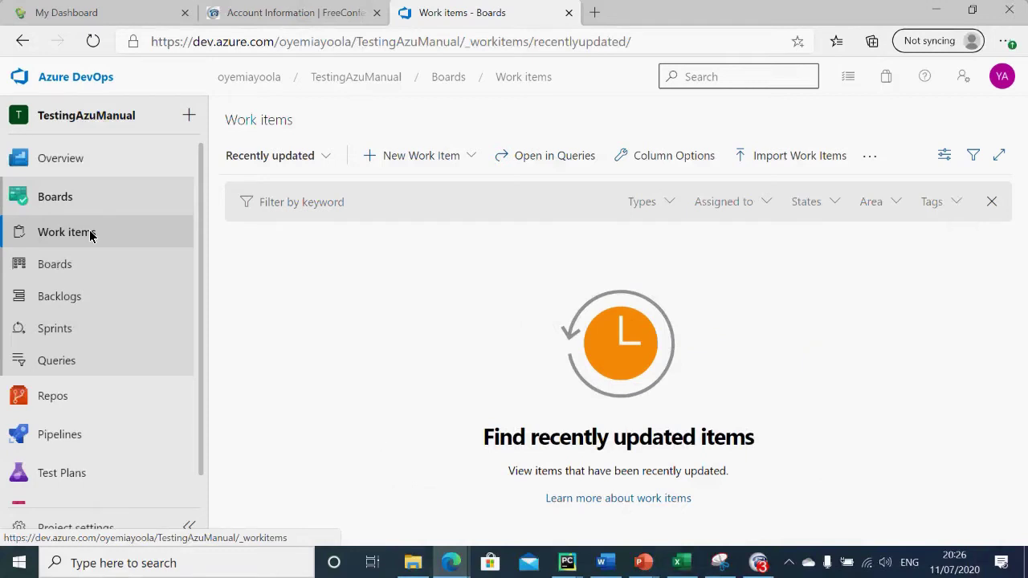
Step: Glance at the New Work Item types and the meeting chat, then open the TestingAzuManual Team backlog
click(412, 157)
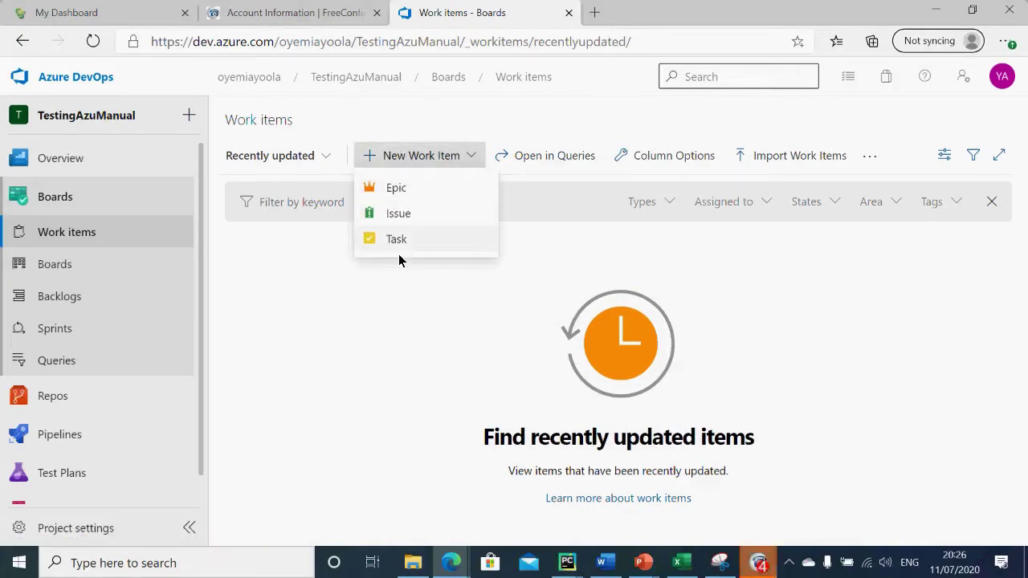
click(758, 563)
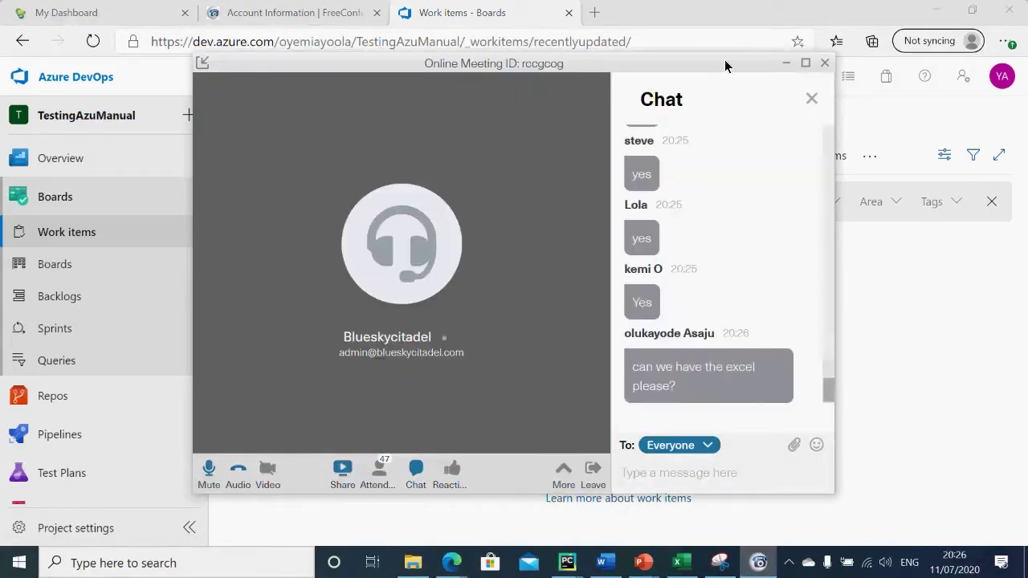
click(786, 63)
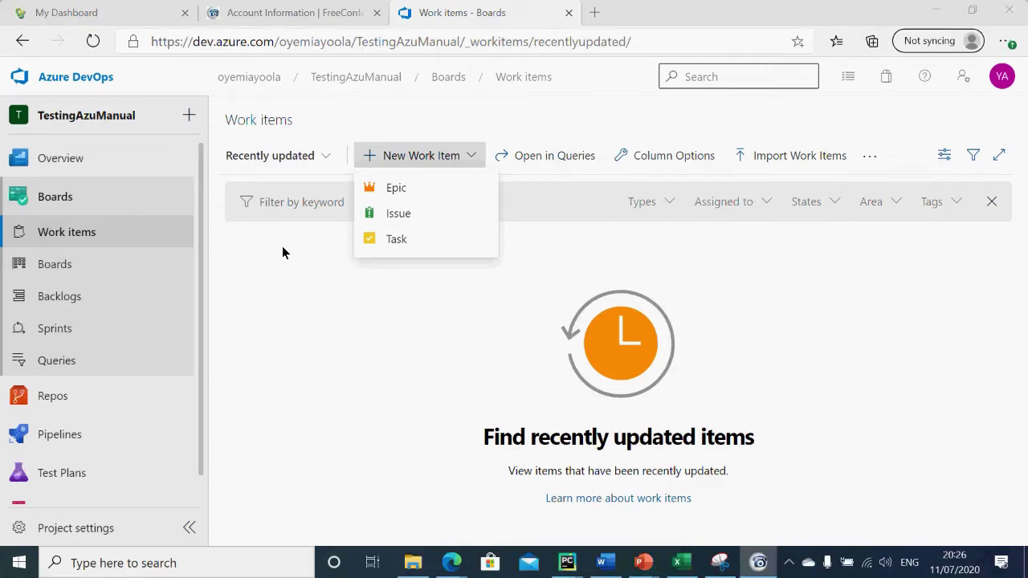
click(60, 298)
click(60, 298)
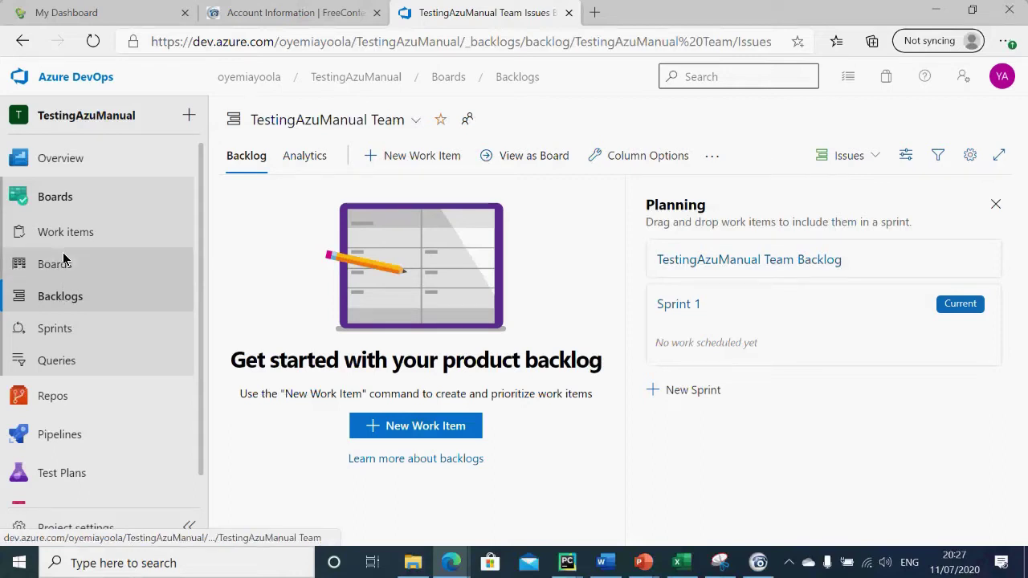
Step: Open the Kanban board, start a To Do card, then switch to the Manual test case workbook
click(63, 256)
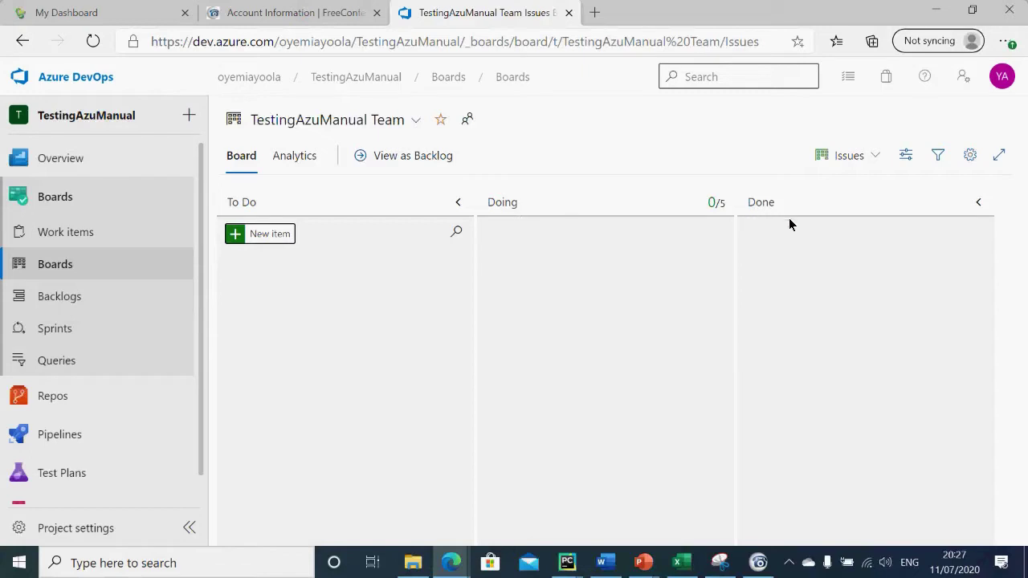
click(265, 236)
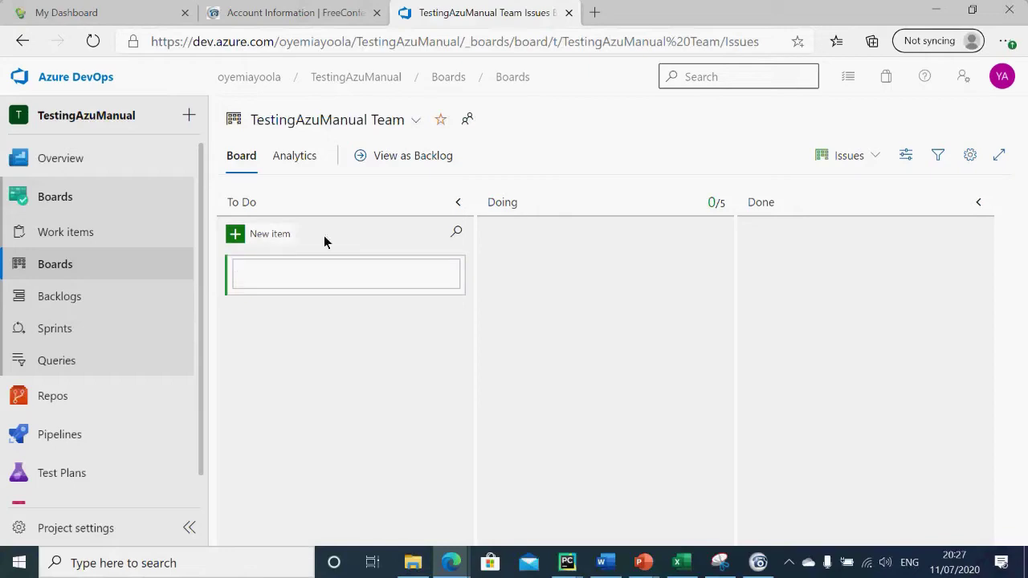
click(682, 567)
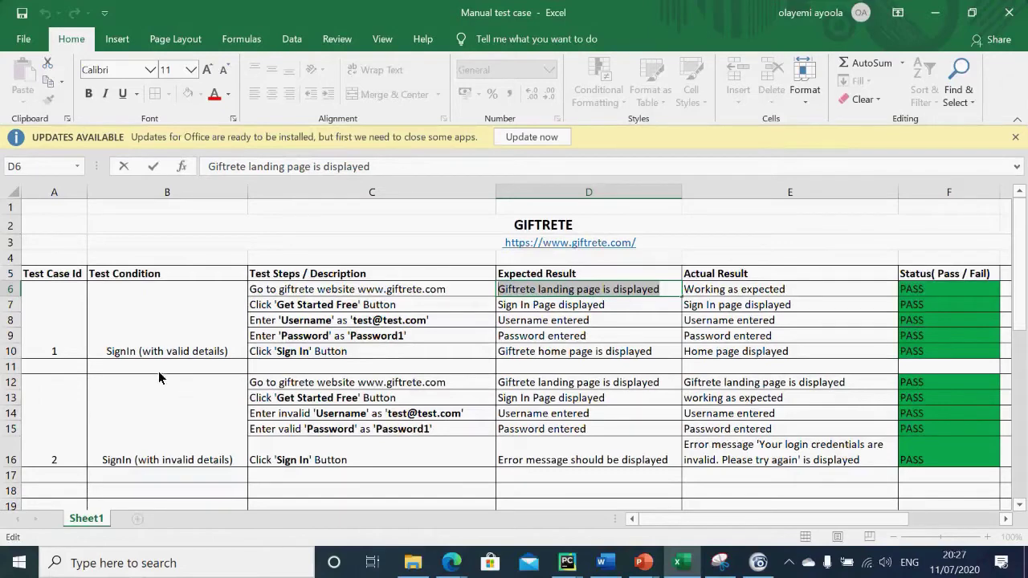
Step: Copy 'SignIn (with valid details)' from cell B6 and start a new To Do card on the board
click(108, 355)
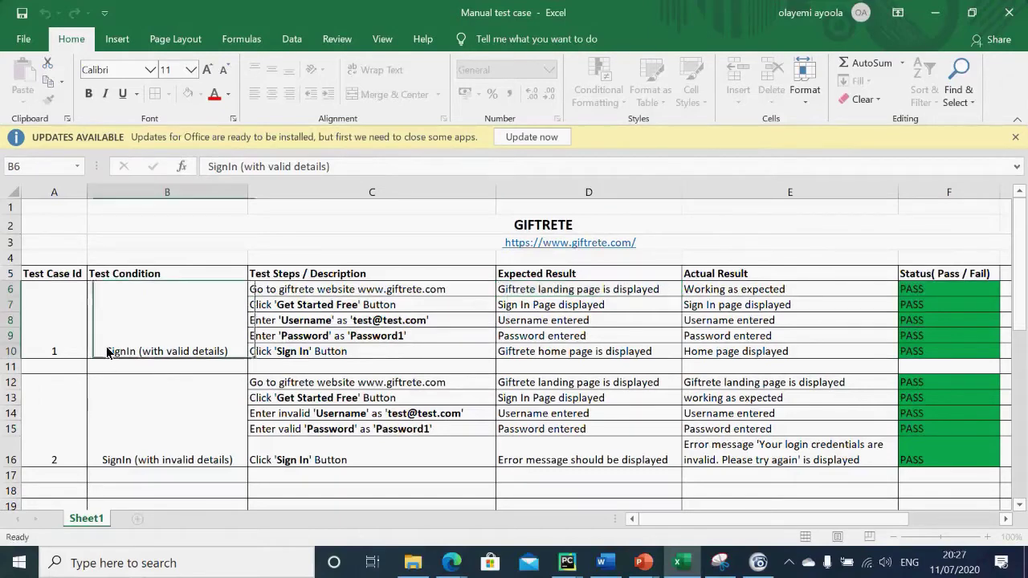
double_click(230, 351)
drag(230, 351, 92, 358)
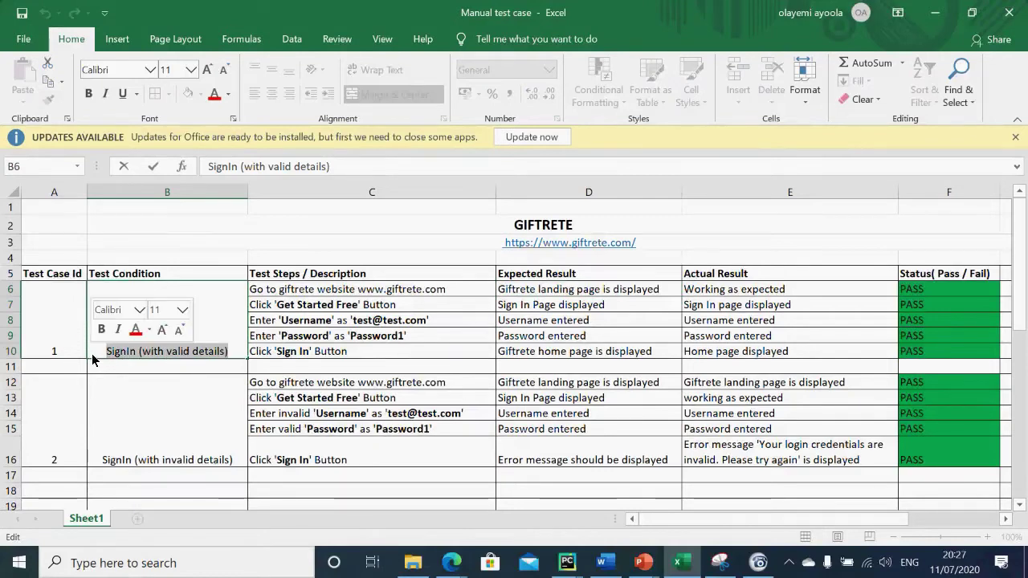
key(ctrl+c)
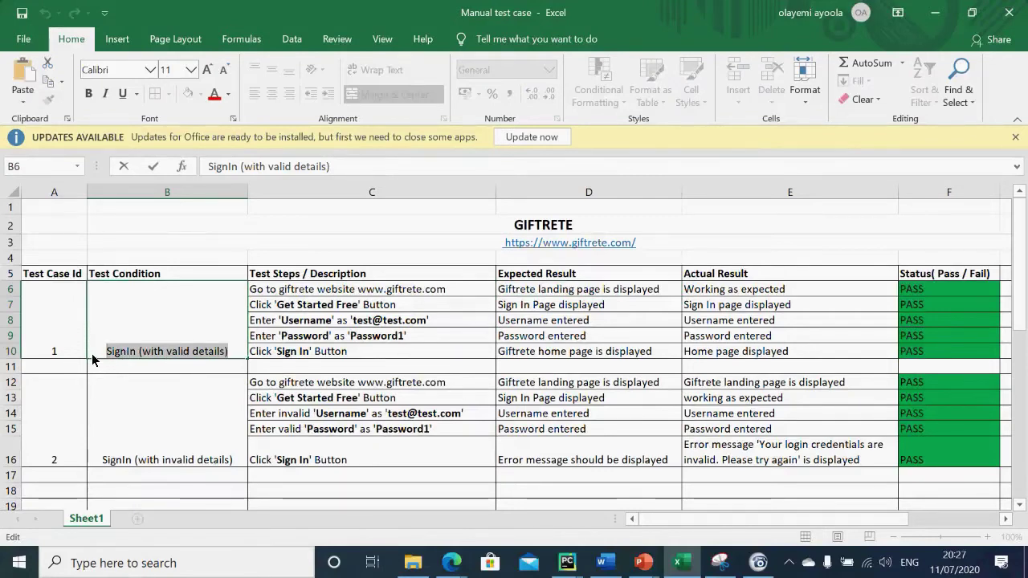
key(alt+Tab)
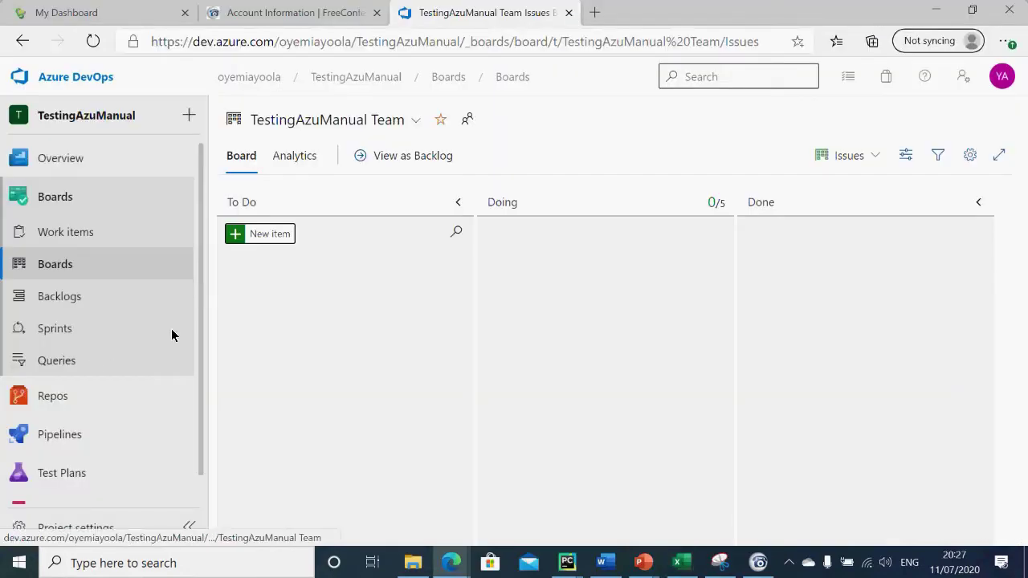
click(269, 233)
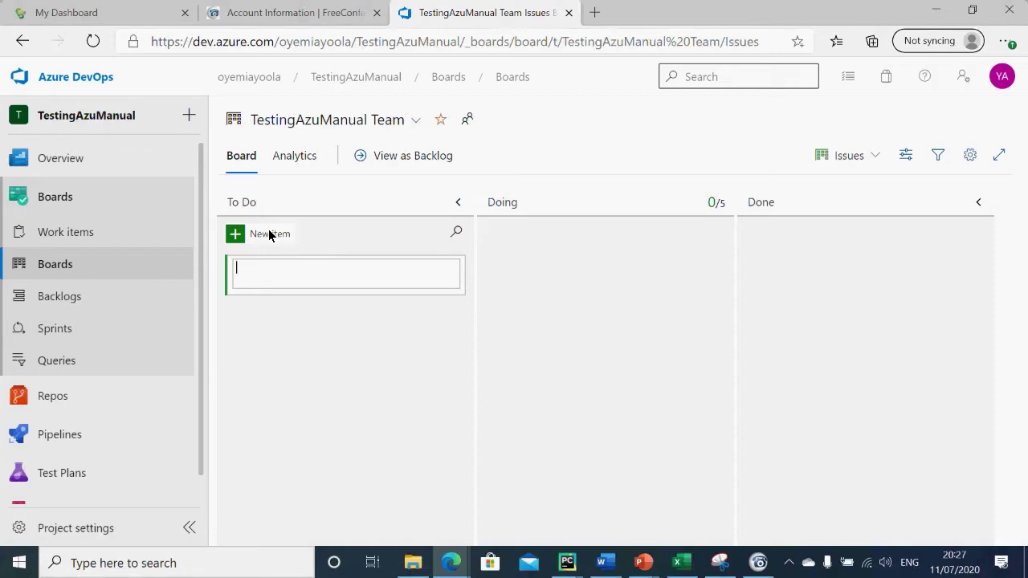
Step: Create 'Login' and 'Test' work items in the board's To Do column
text(Login)
click(273, 317)
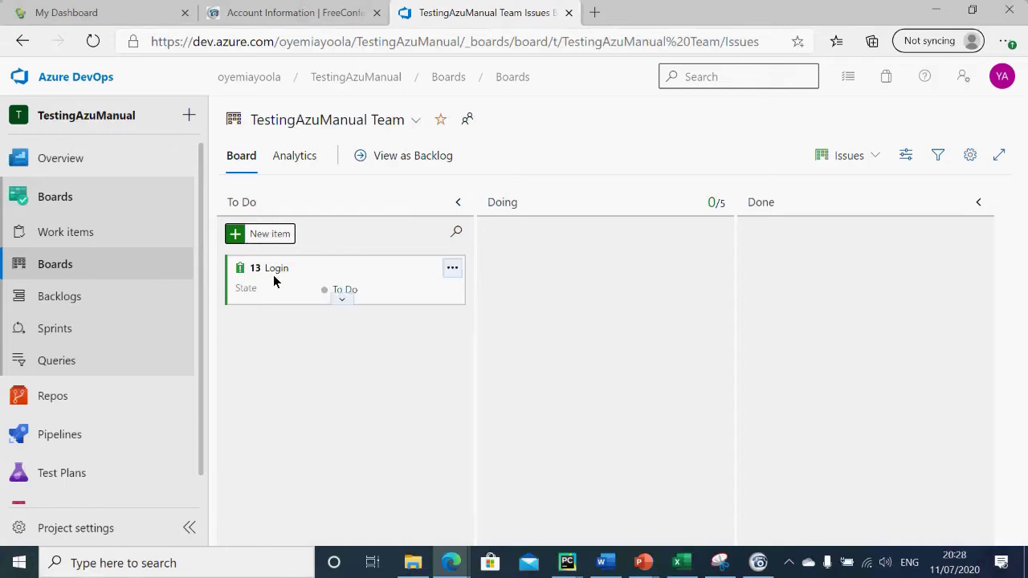
click(272, 234)
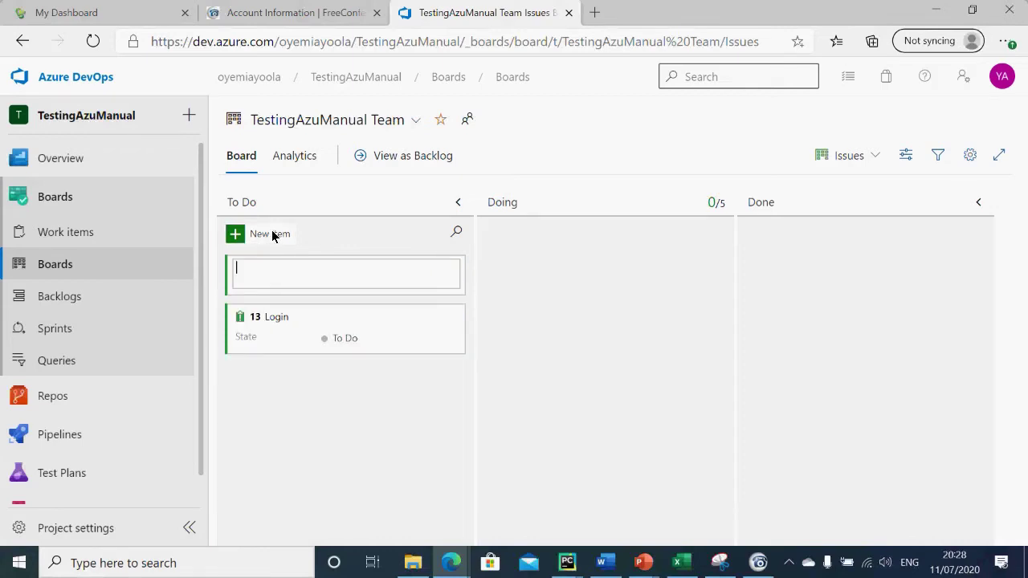
text(Test)
key(Return)
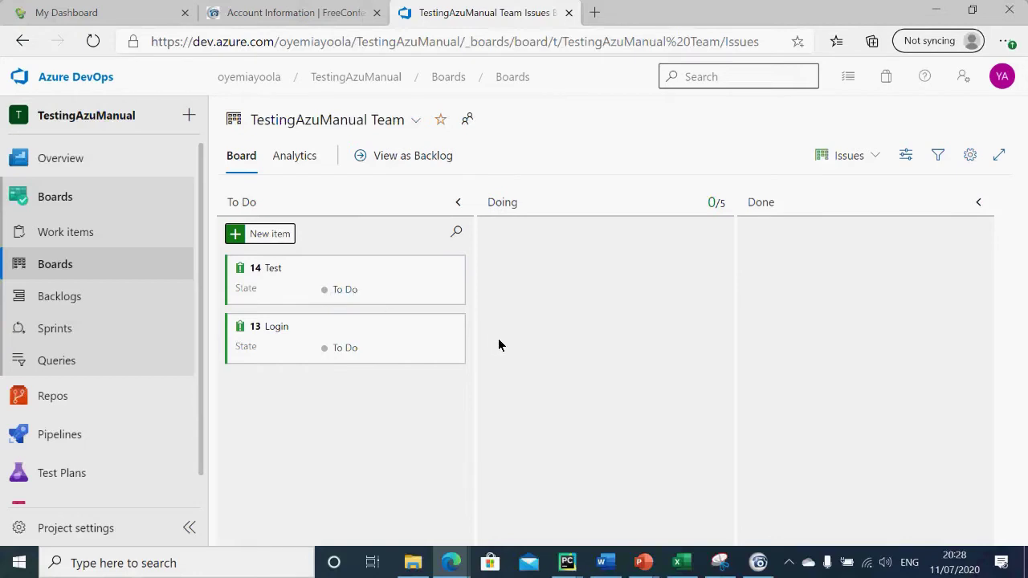
click(268, 237)
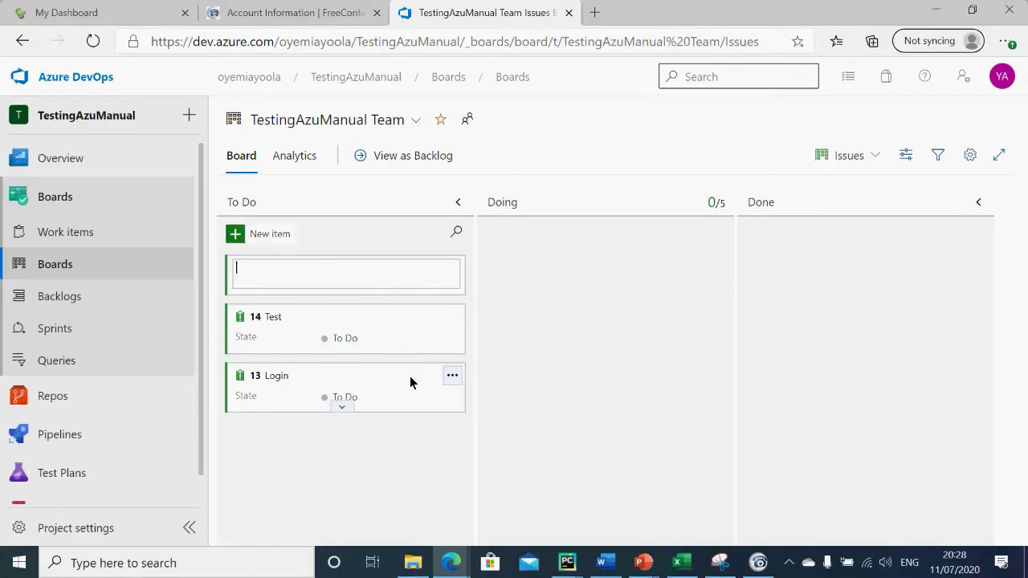
key(Escape)
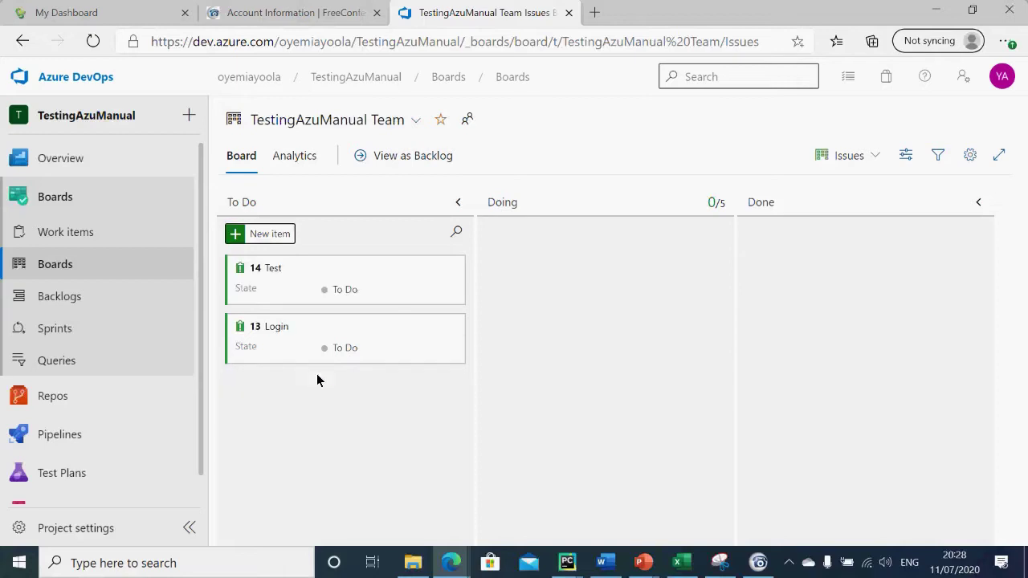
Step: Add an inline test named 'SignIn (with valid details)' to the Login card
click(453, 334)
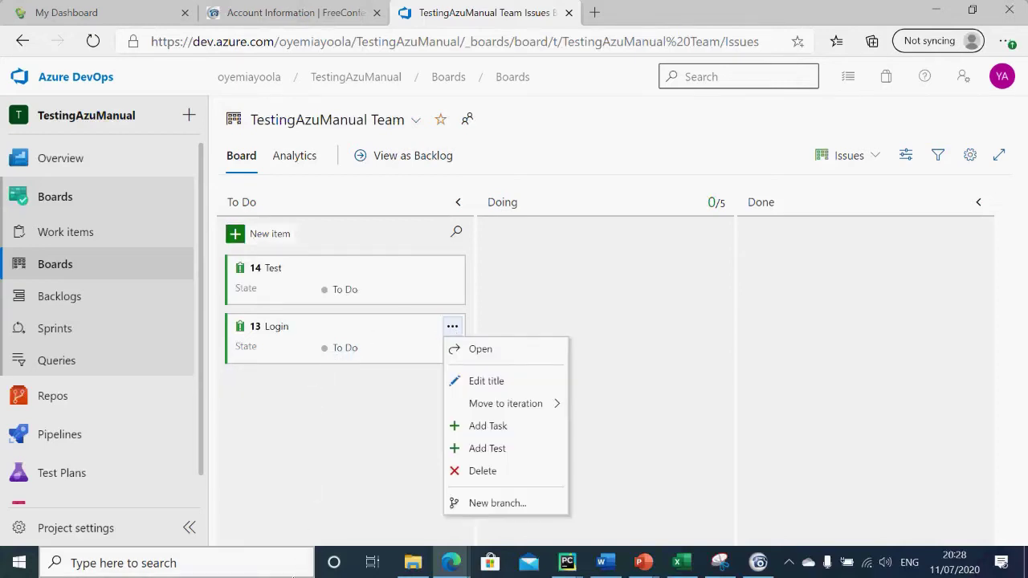
click(380, 473)
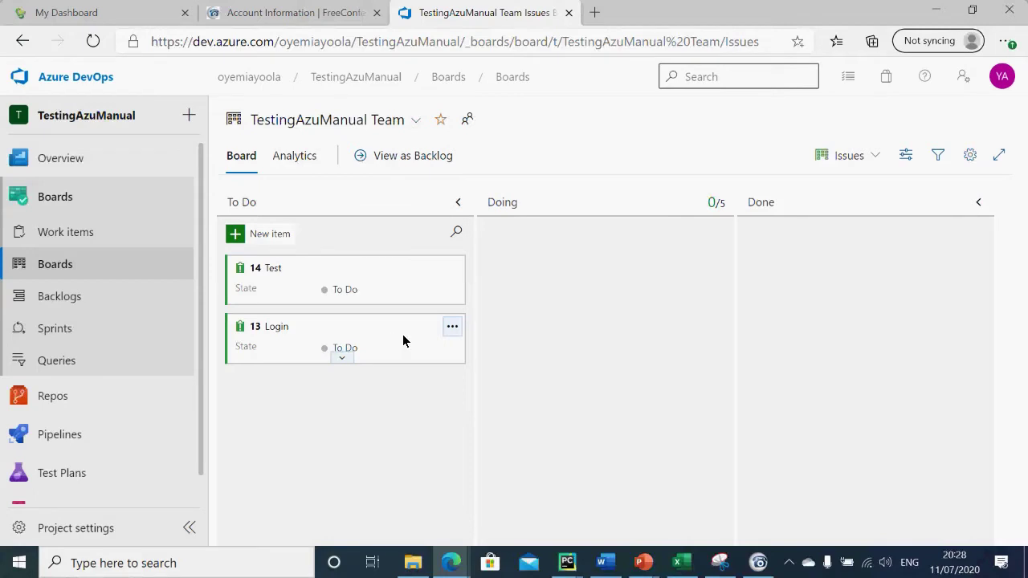
click(452, 328)
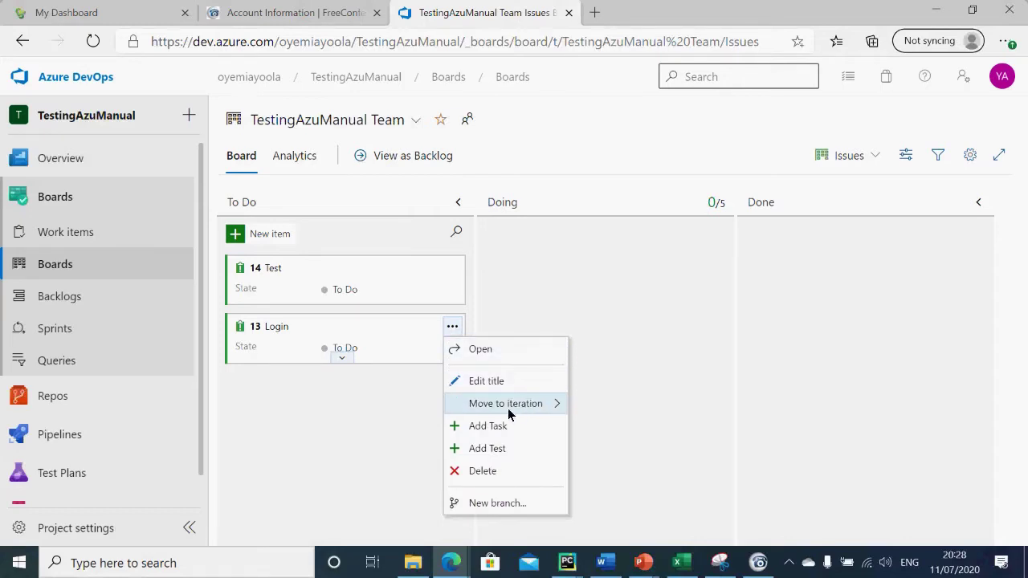
mouse_move(493, 409)
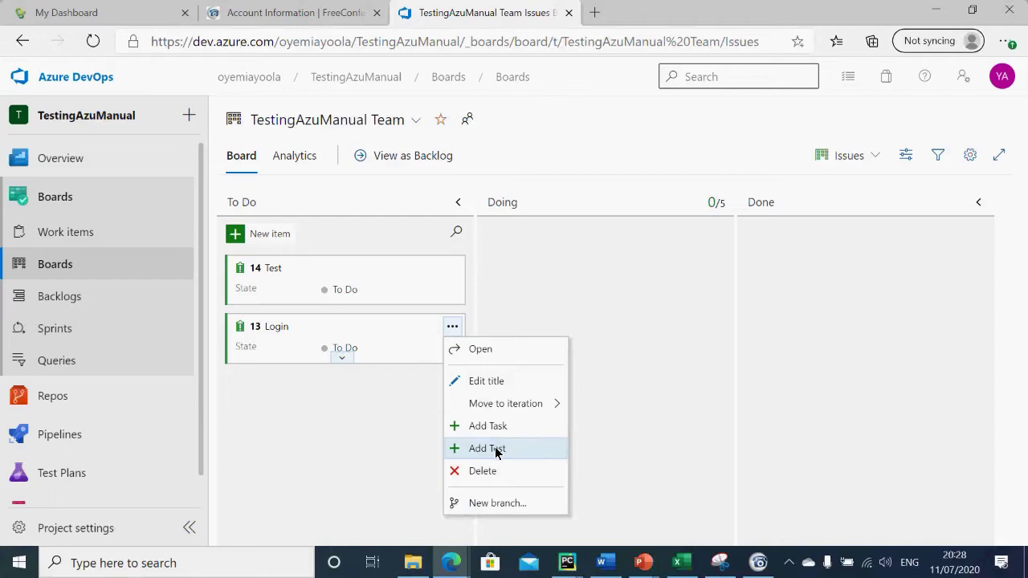
click(497, 450)
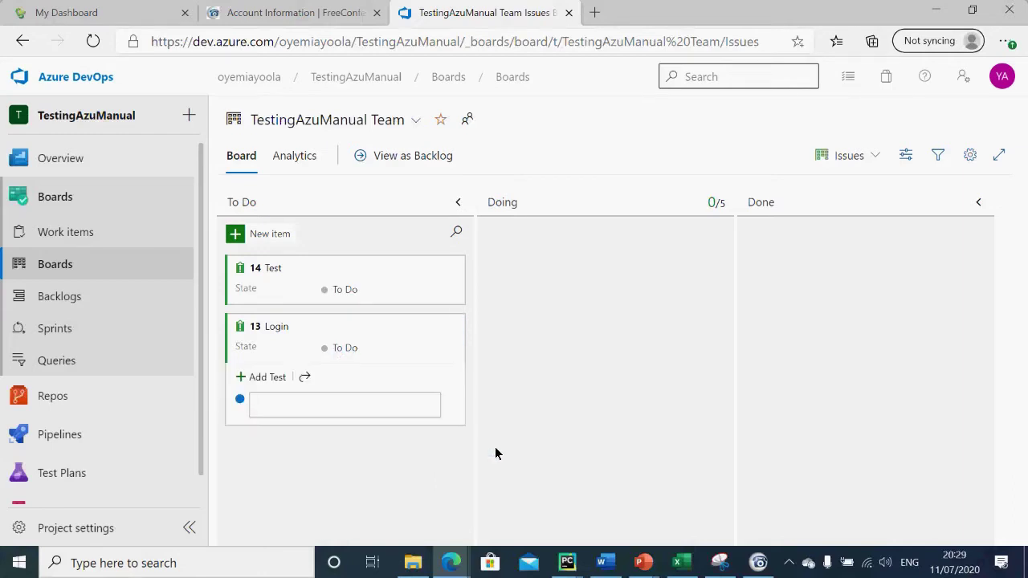
key(ctrl+v)
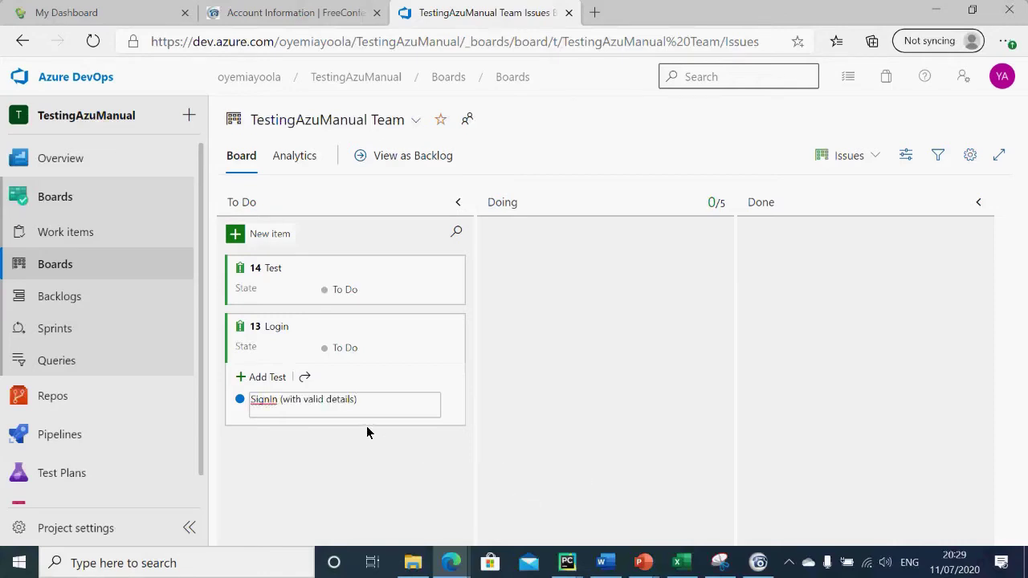
key(Return)
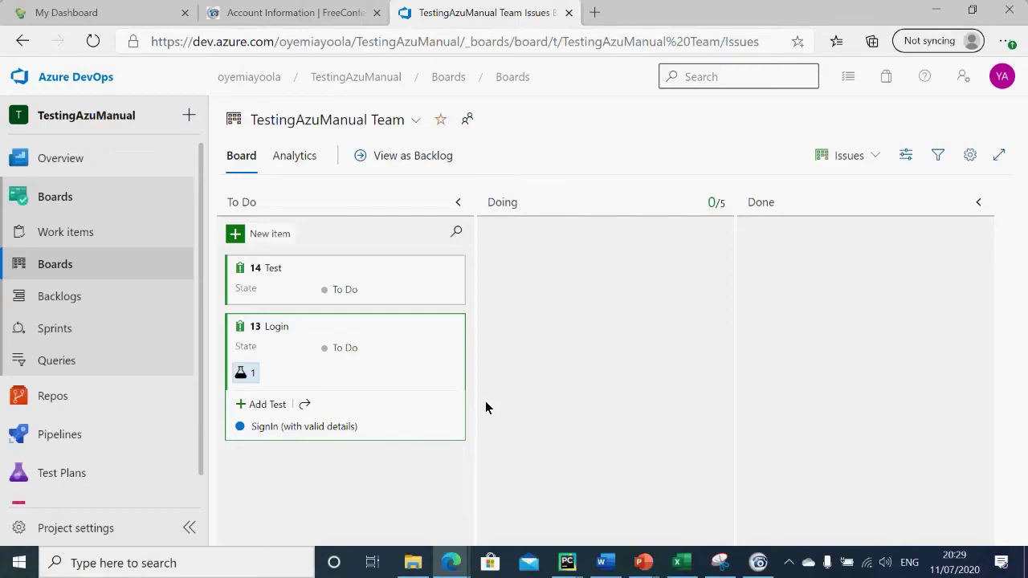
Step: Select the 'SignIn (with invalid details)' text in cell B12, then return to the board
key(alt+Tab)
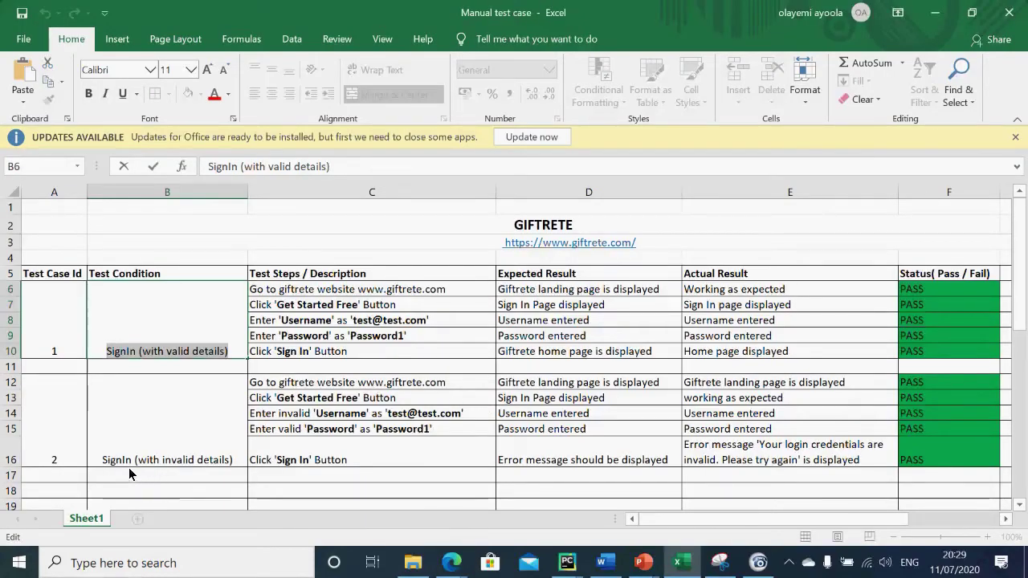
click(231, 459)
double_click(231, 460)
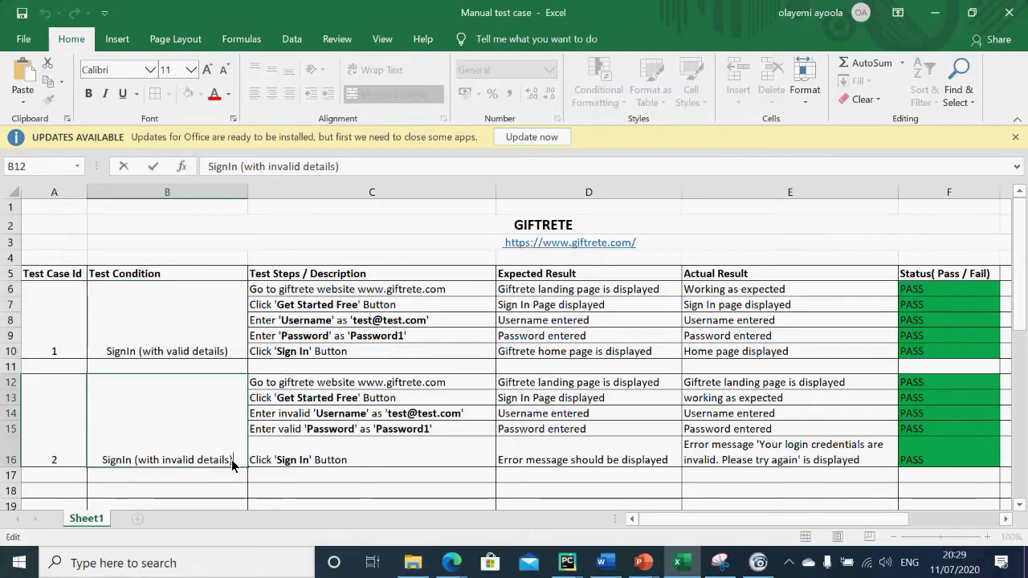
drag(231, 460, 65, 469)
key(ctrl+c)
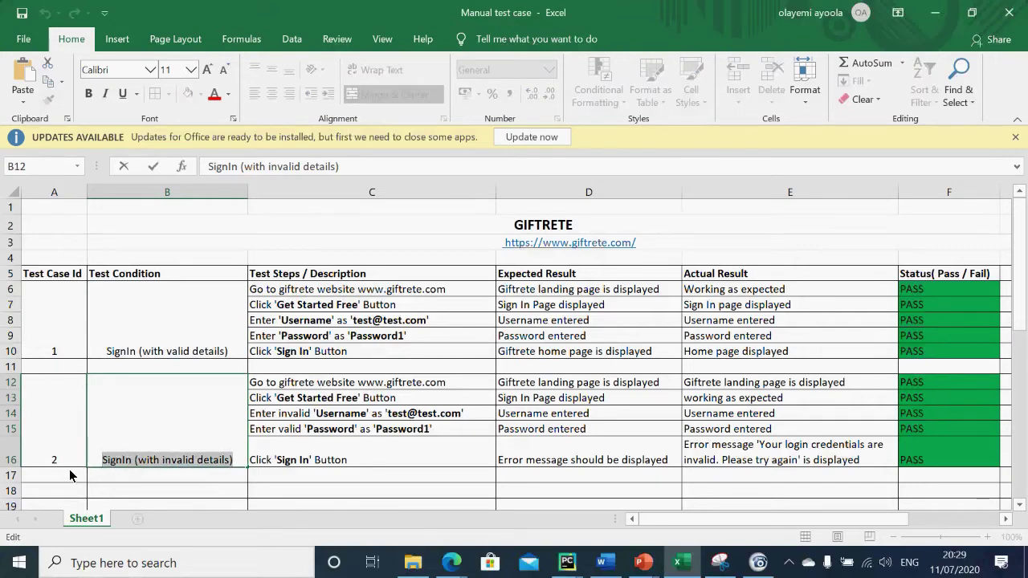
key(alt+Tab)
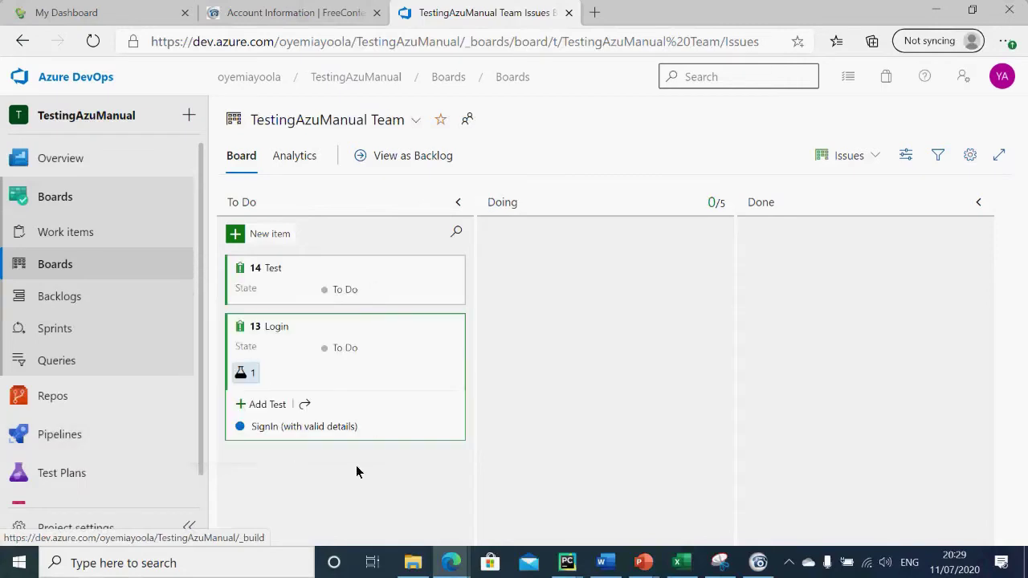
Step: Paste 'SignIn (with invalid details)' as Login's second test, then view and close the valid-details test
click(264, 405)
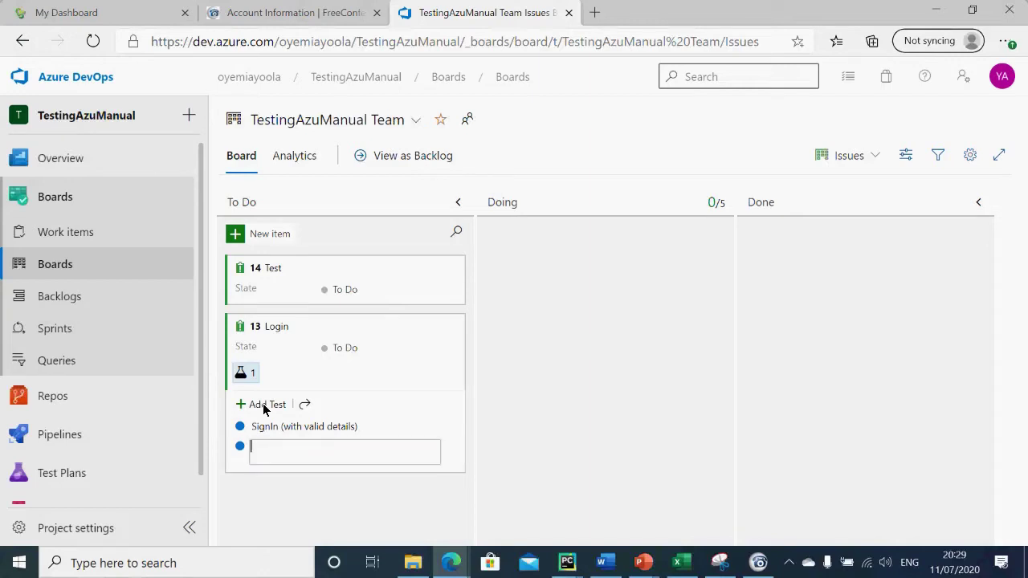
key(ctrl+v)
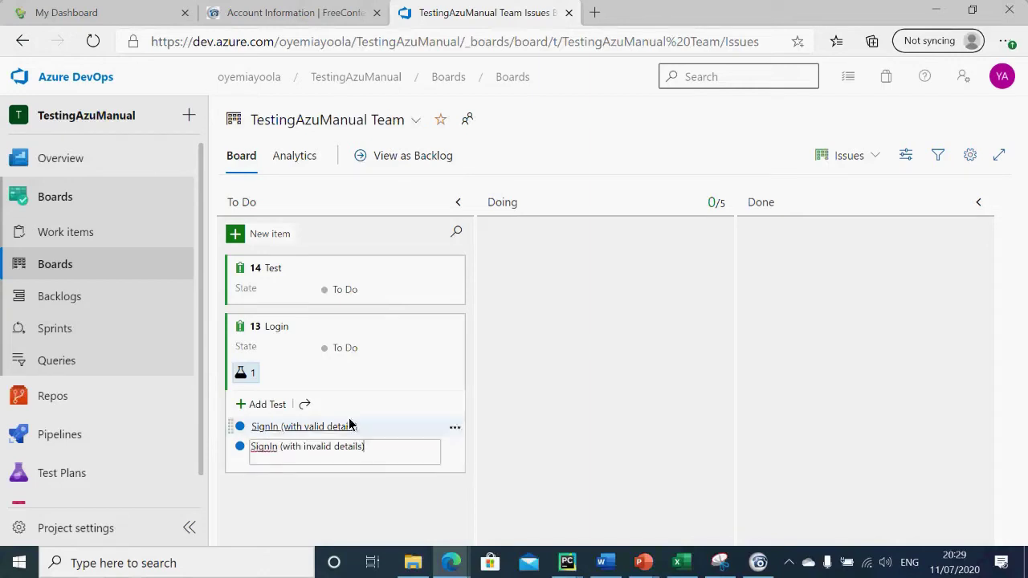
click(534, 463)
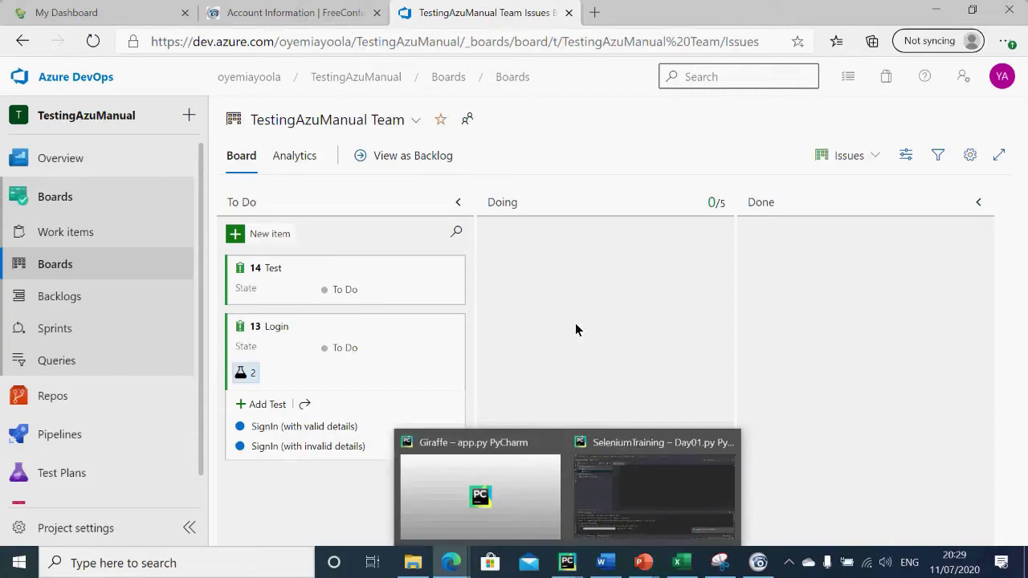
click(353, 428)
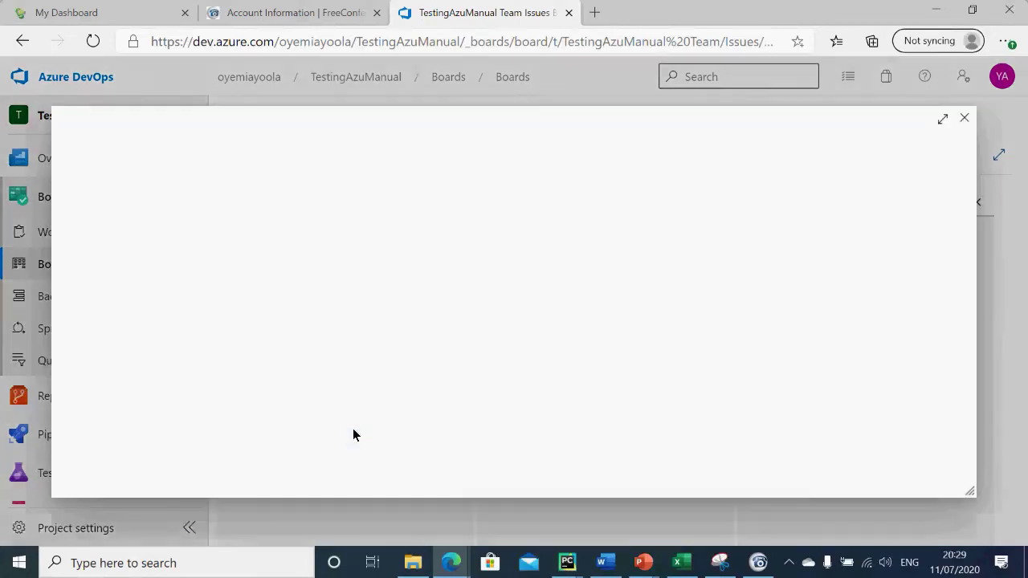
click(965, 119)
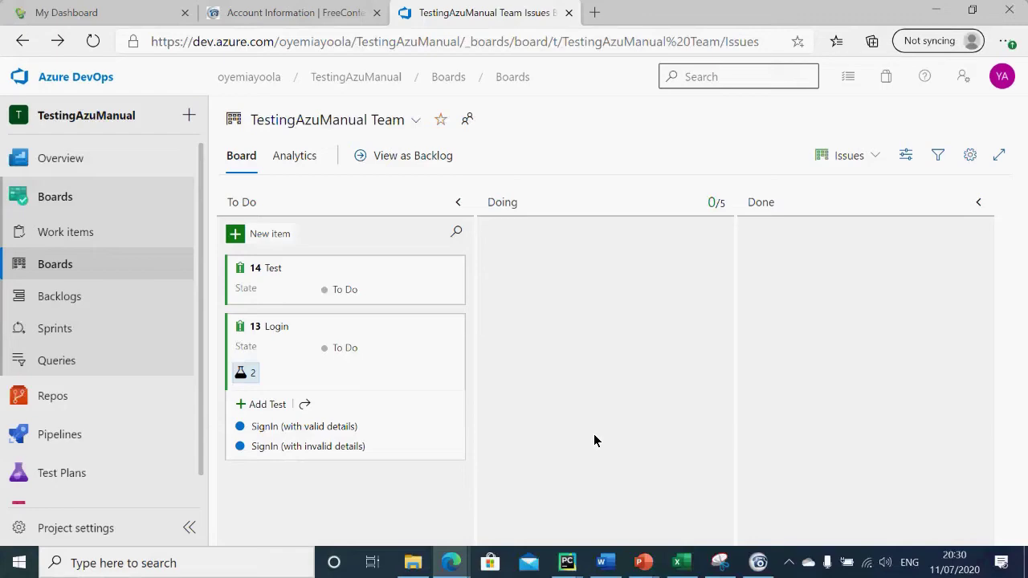
key(alt+Tab)
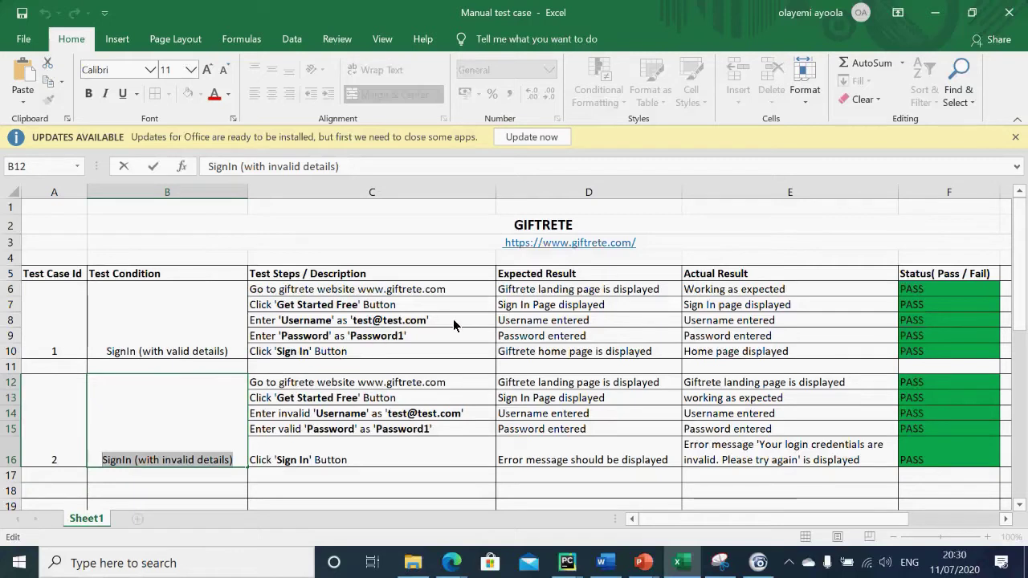
click(462, 292)
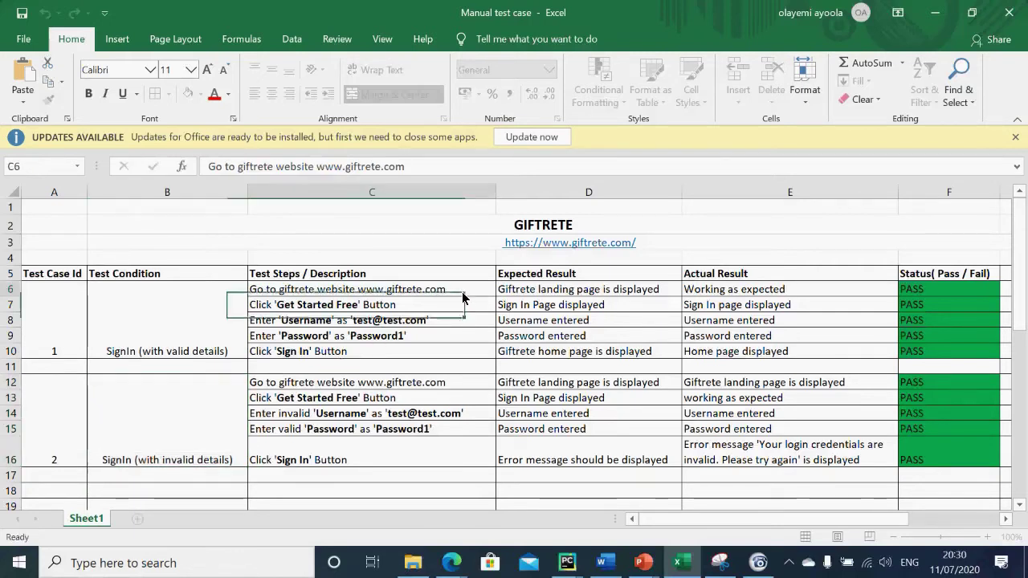
double_click(461, 292)
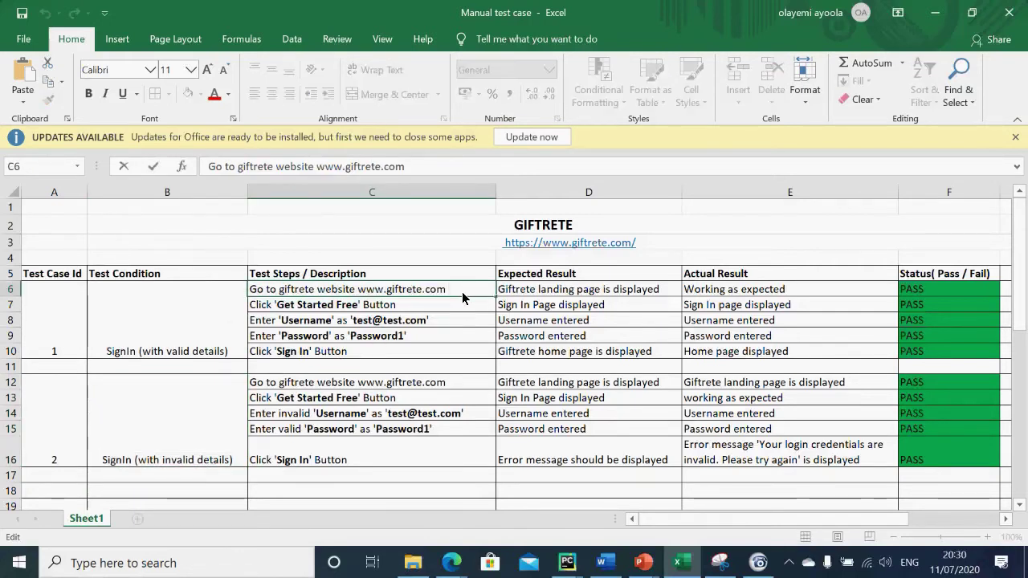
drag(462, 292, 253, 306)
key(ctrl+c)
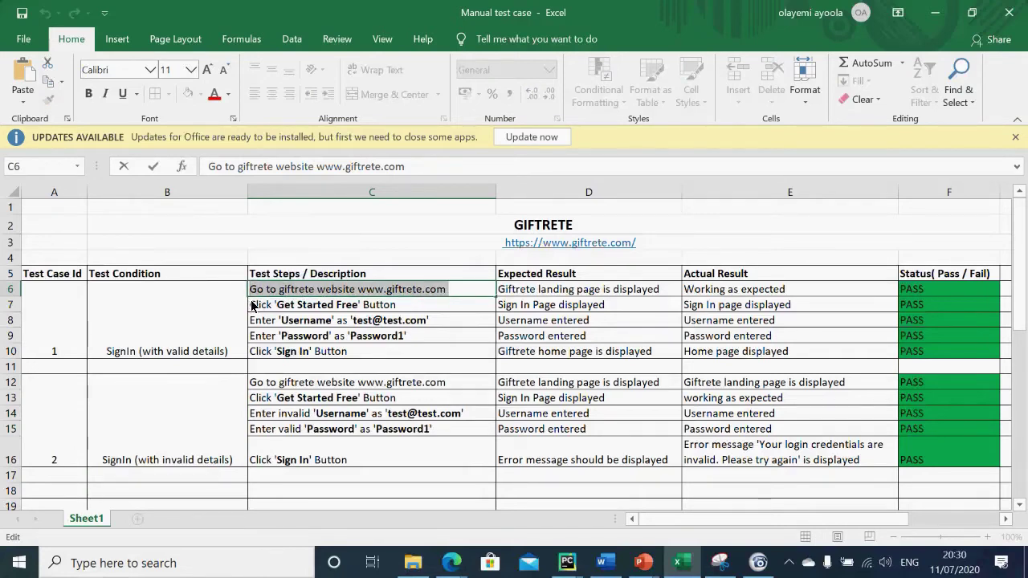
key(alt+Tab)
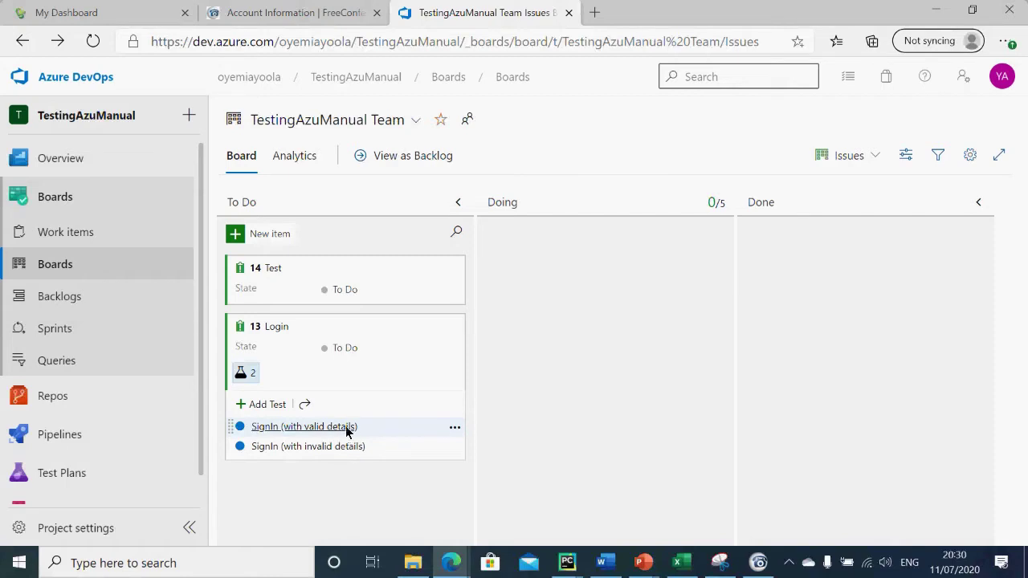
Step: Open test case 15, SignIn (with valid details), from its actions menu on the board
click(453, 430)
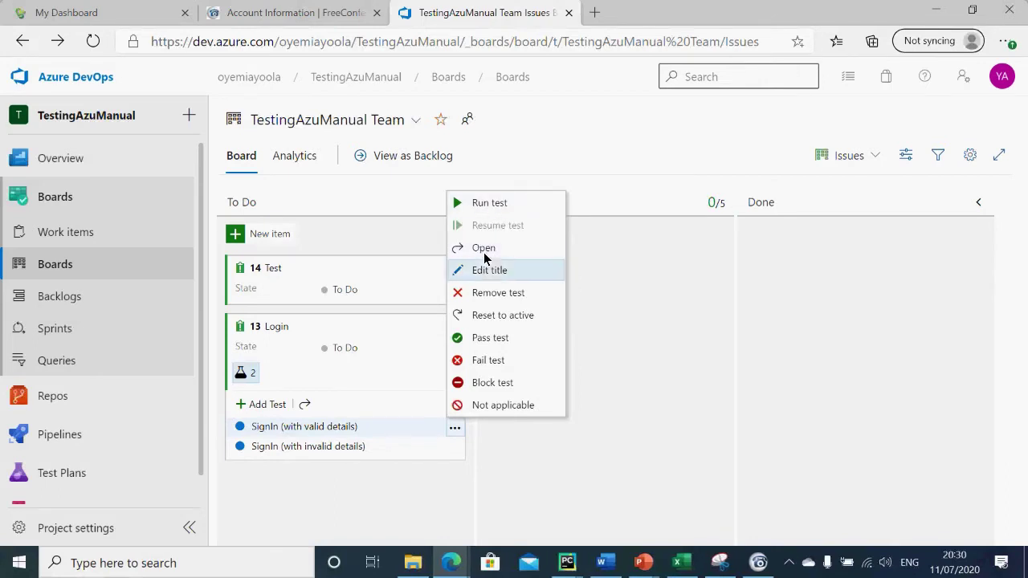
click(335, 427)
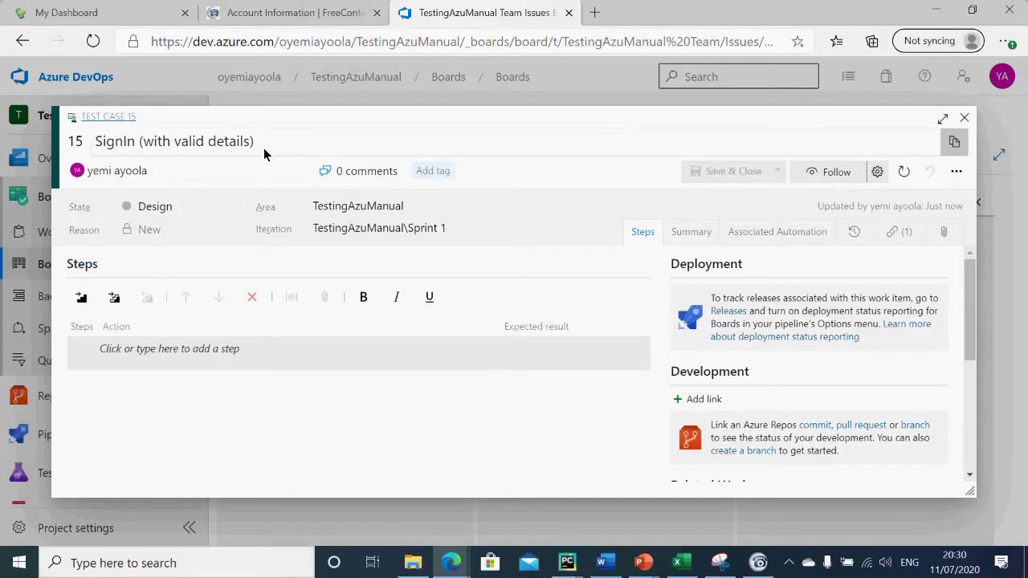
key(alt+Tab)
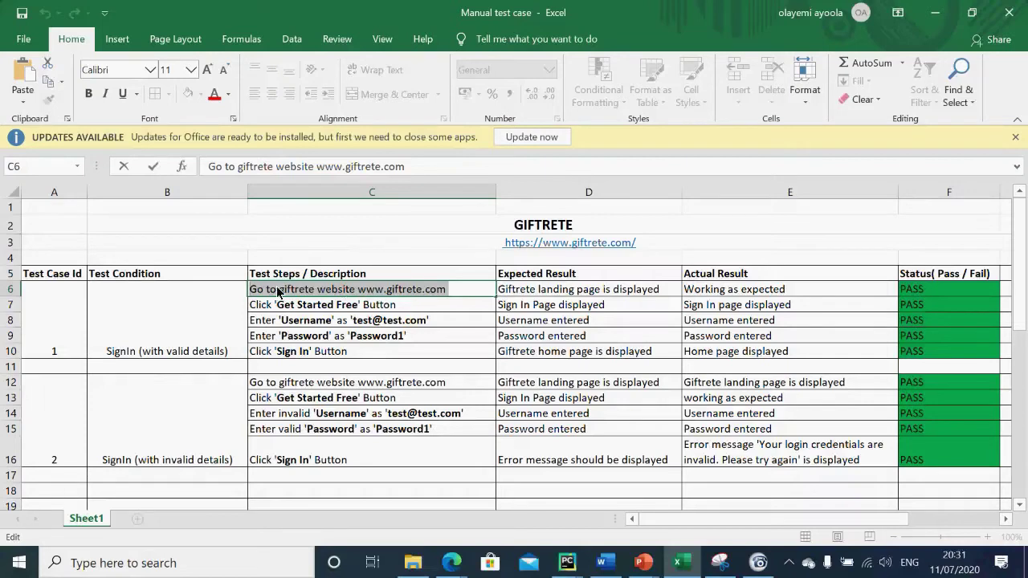
key(alt+Tab)
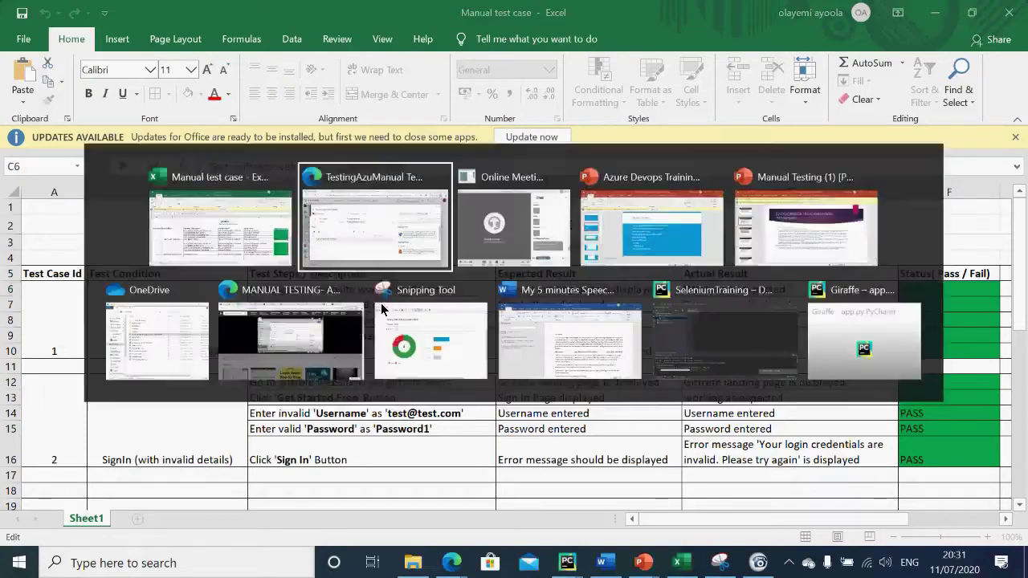
click(227, 350)
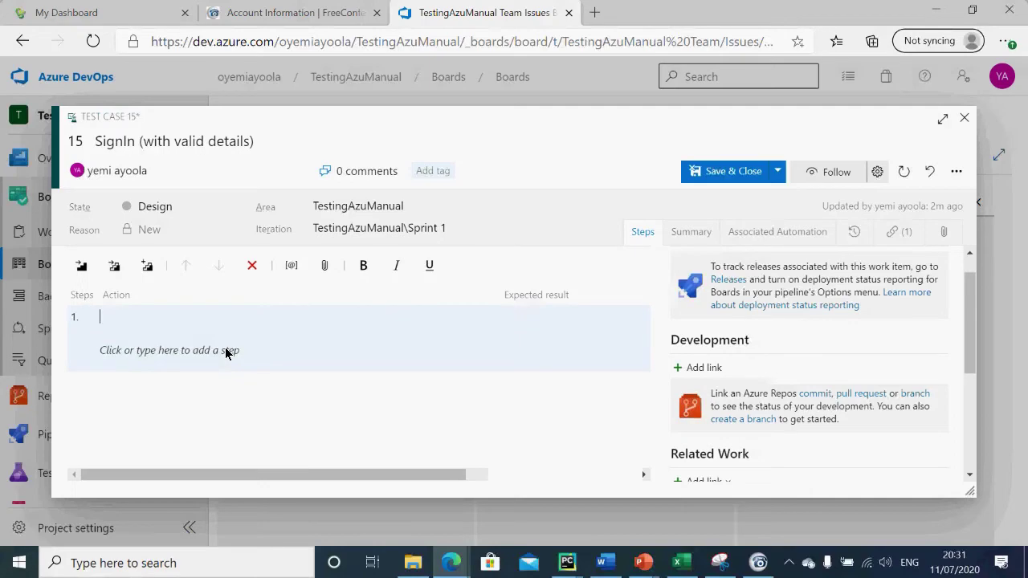
key(ctrl+v)
key(Tab)
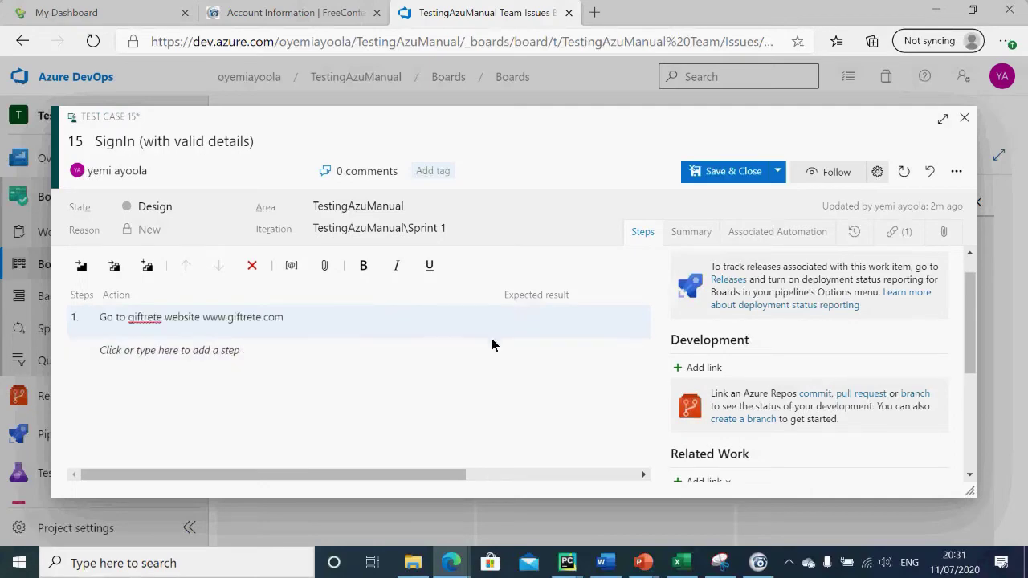
Step: Set step 1's expected result to 'Giftrete landing page is displayed', copied from cell D6
key(alt+Tab)
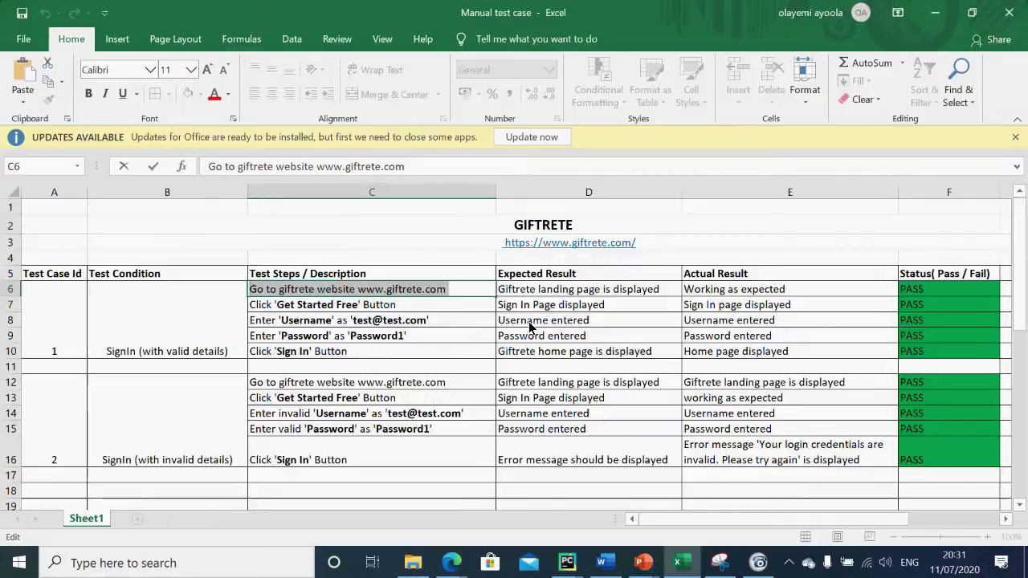
click(664, 291)
double_click(665, 289)
drag(665, 289, 484, 294)
key(ctrl+c)
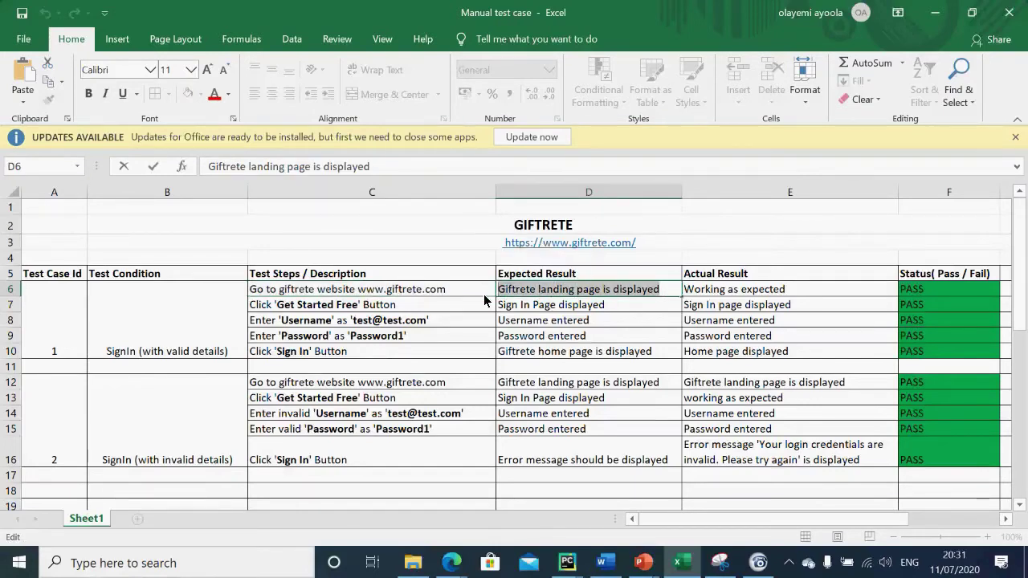
key(alt+Tab)
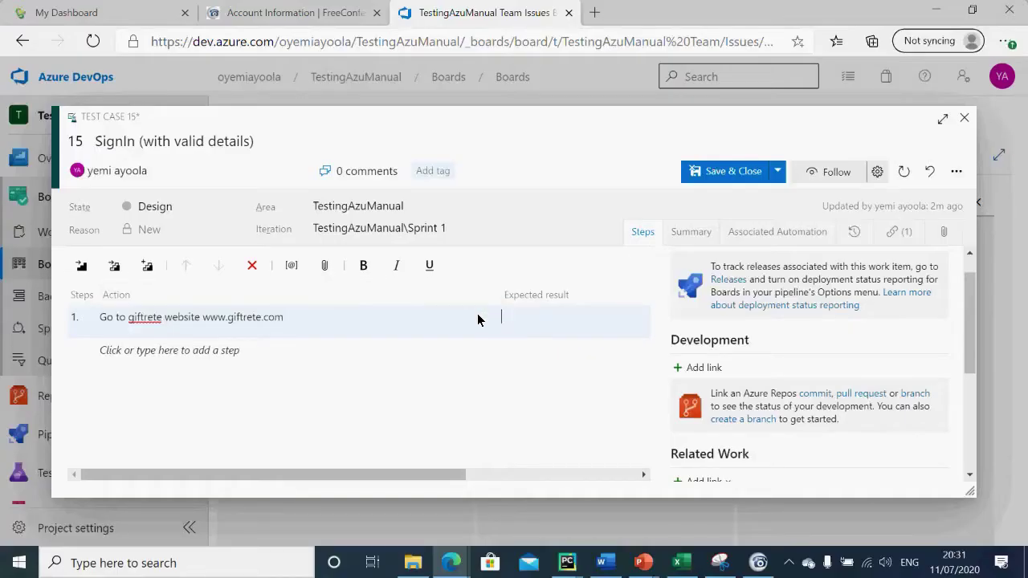
click(506, 320)
key(ctrl+v)
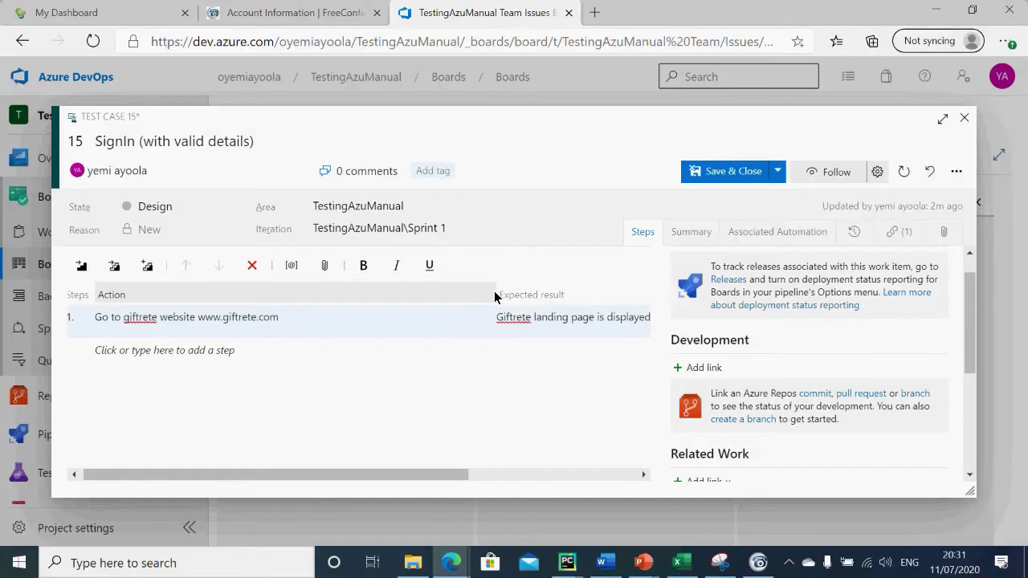
Step: Narrow the Action column and add a second step row
drag(495, 297, 356, 319)
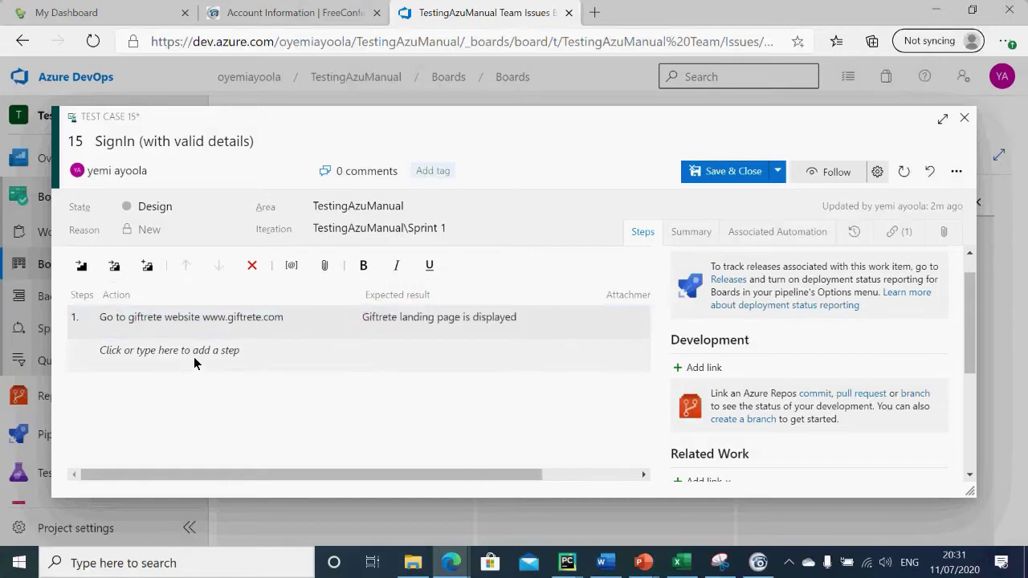
click(522, 321)
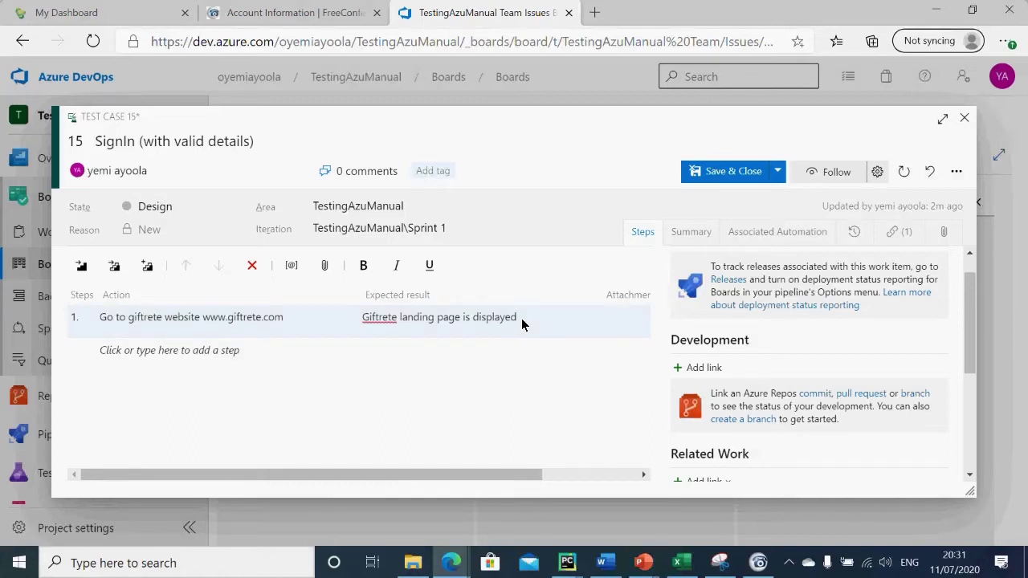
key(Return)
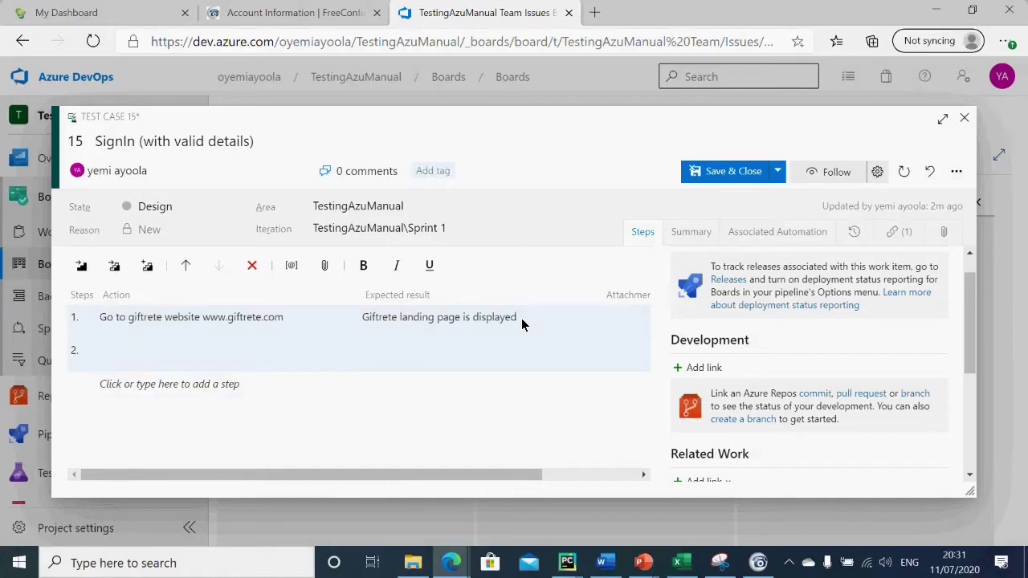
key(alt+Tab)
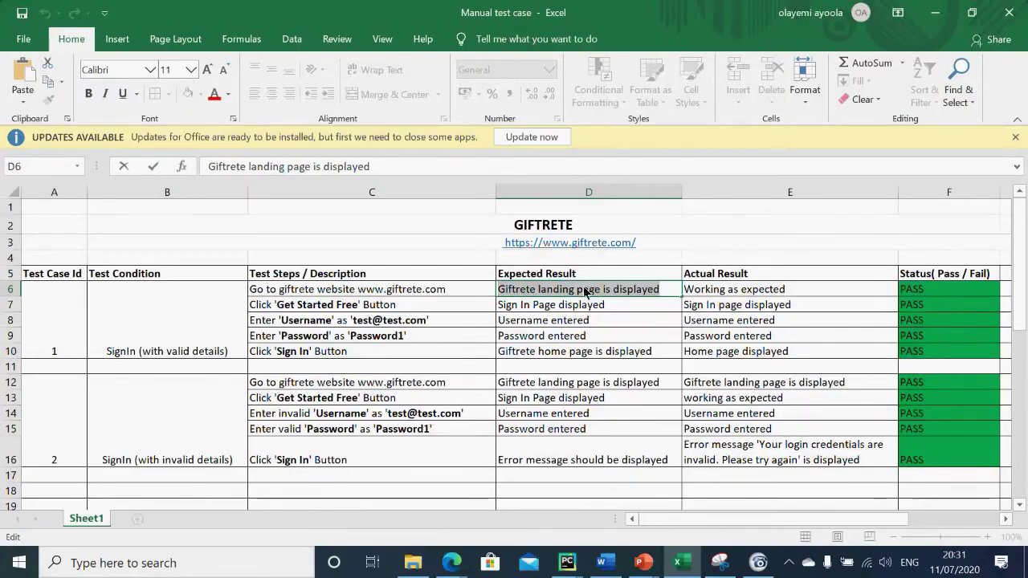
Step: Fill step 2 from row 7: click Get Started Free, expecting 'Sign In Page displayed'
click(417, 312)
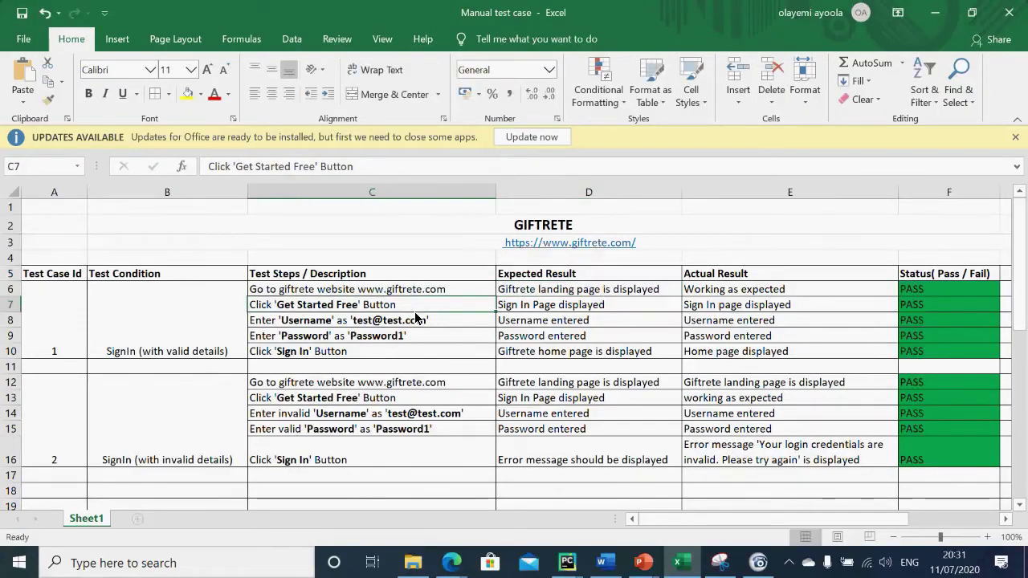
double_click(406, 311)
drag(405, 312, 215, 339)
key(ctrl+c)
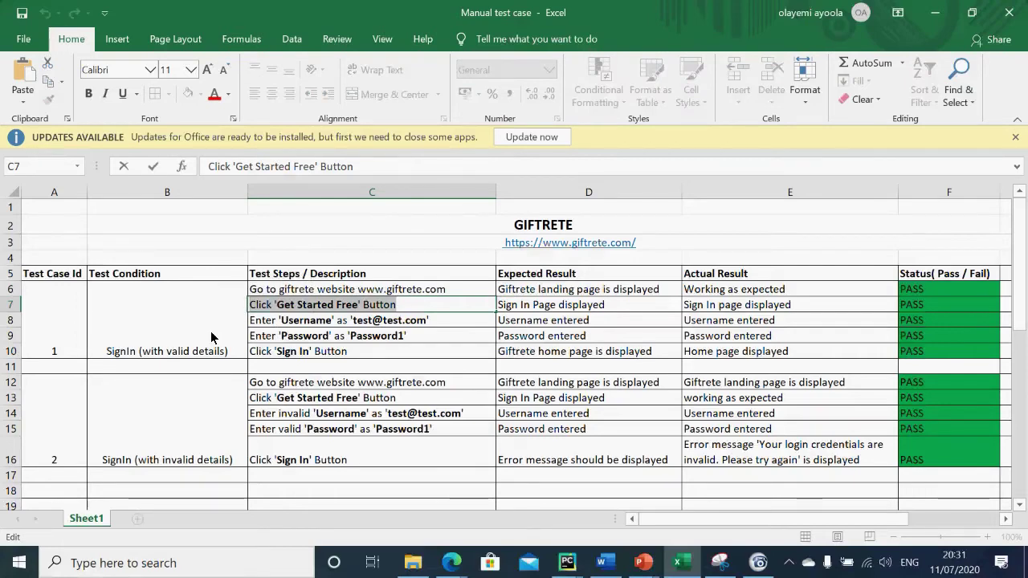
key(alt+Tab)
key(ctrl+v)
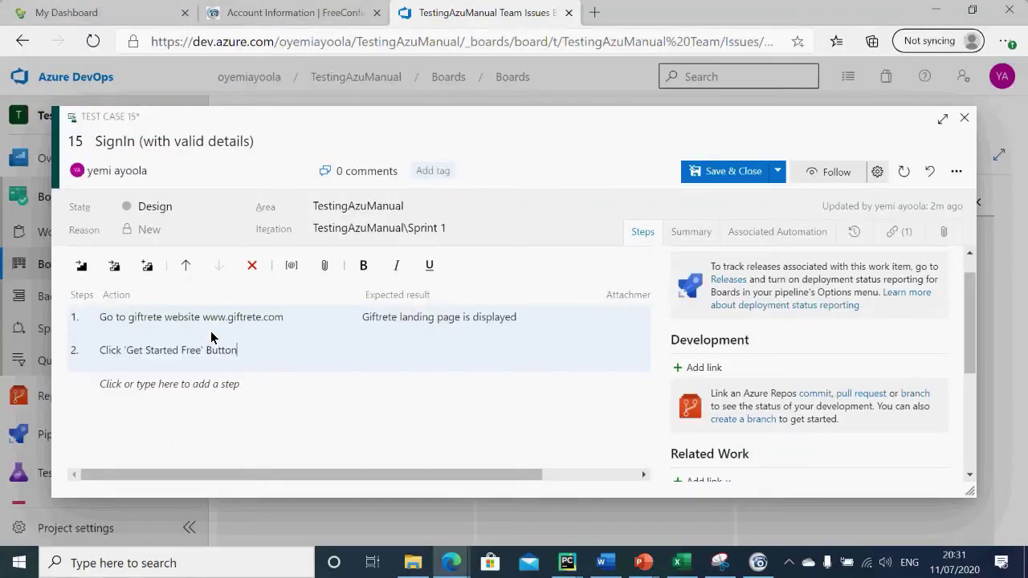
key(alt+Tab)
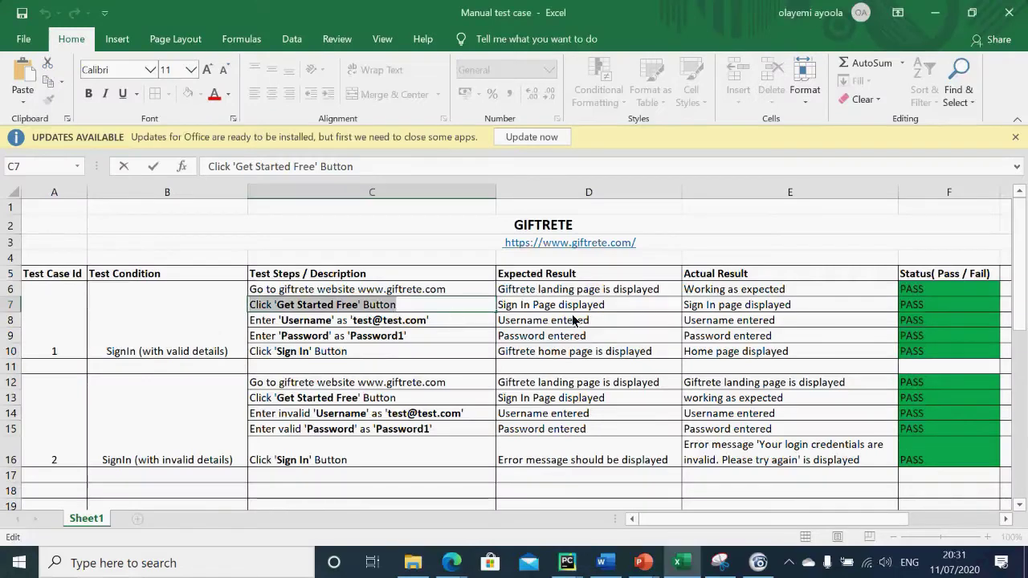
double_click(607, 302)
drag(607, 302, 495, 304)
key(ctrl+c)
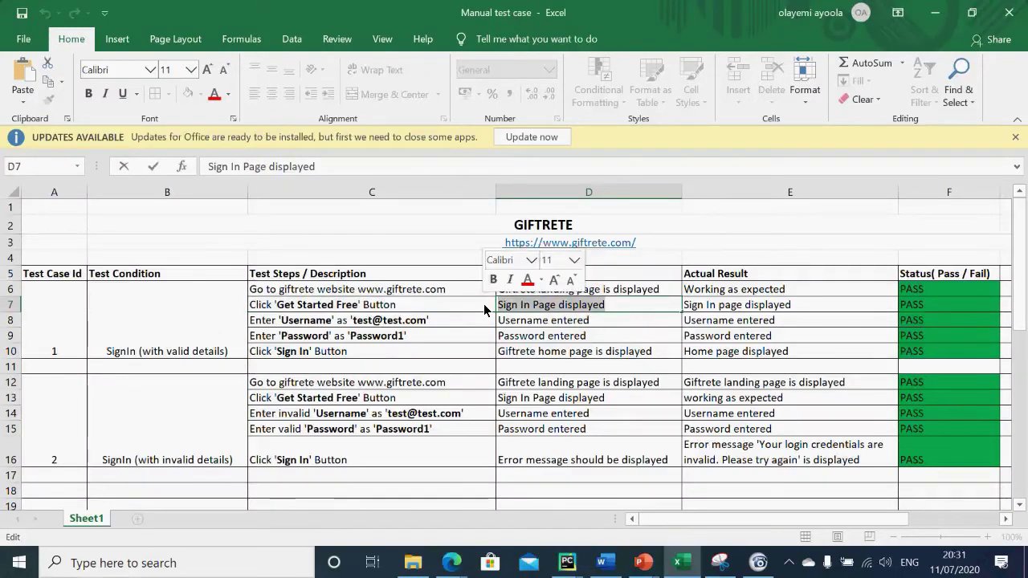
key(alt+Tab)
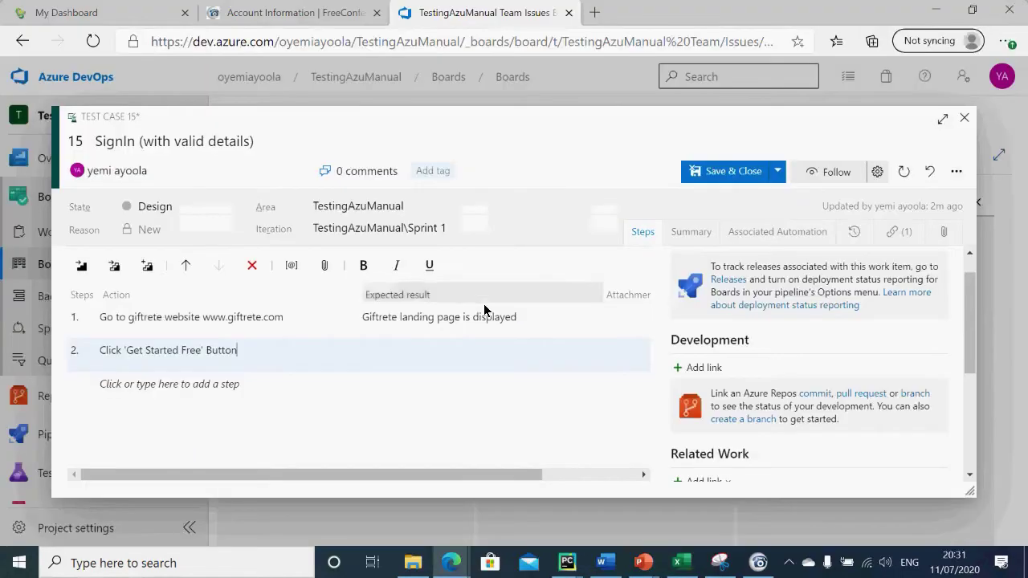
click(403, 356)
key(ctrl+v)
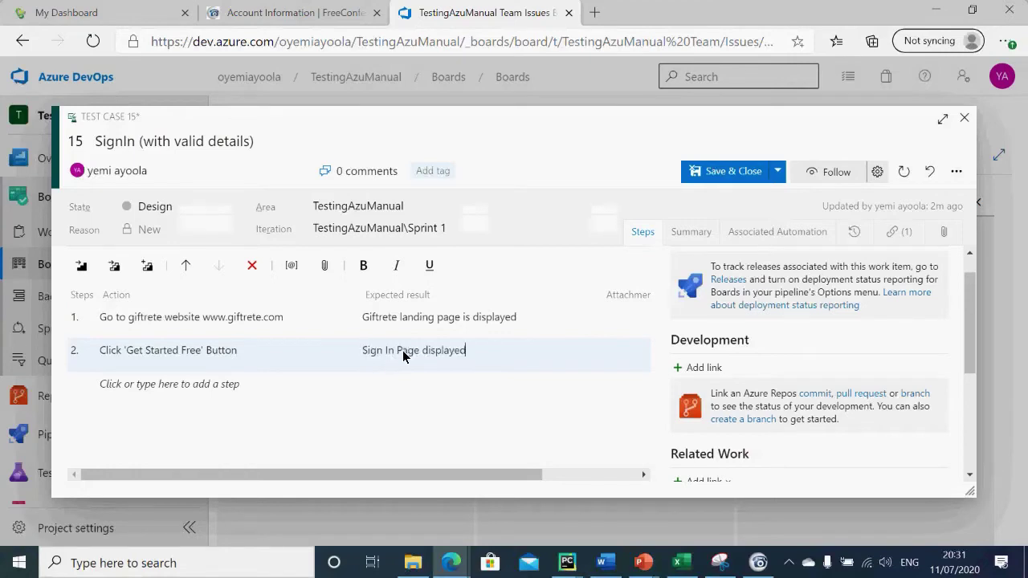
click(271, 393)
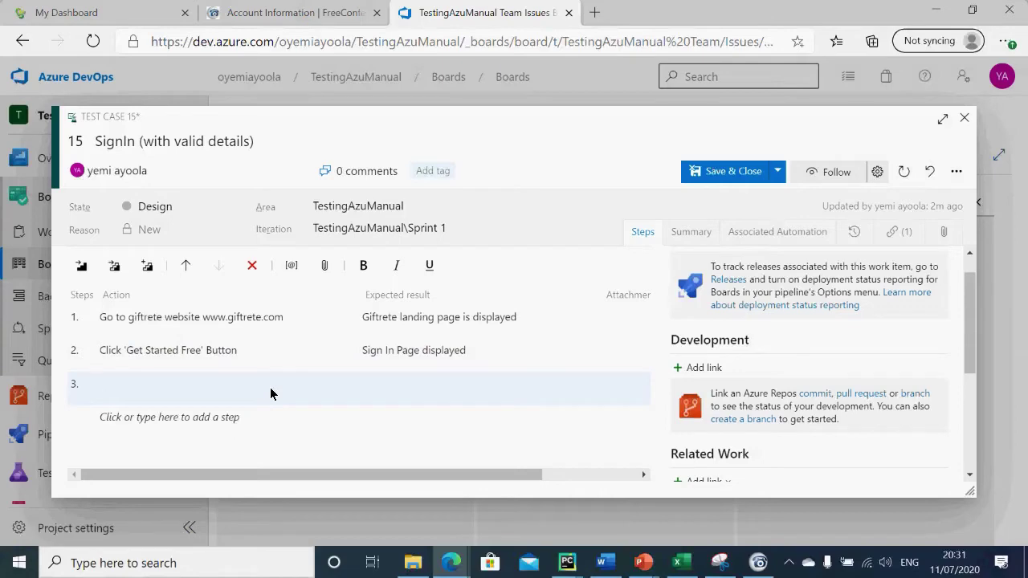
Step: Add step 3 for entering the username, with expected result 'Username entered'
key(alt+Tab)
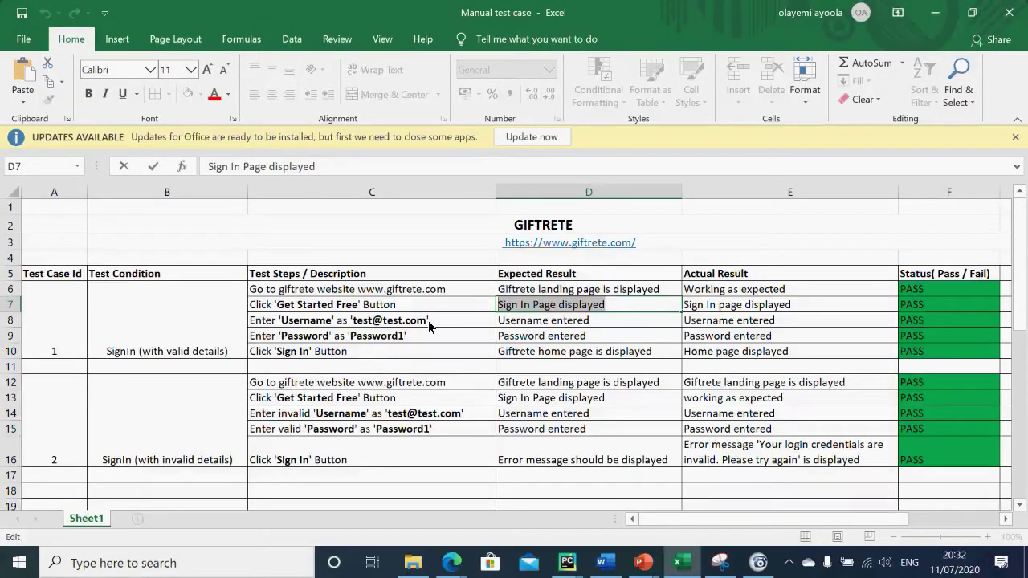
double_click(428, 321)
drag(428, 321, 213, 337)
key(ctrl+c)
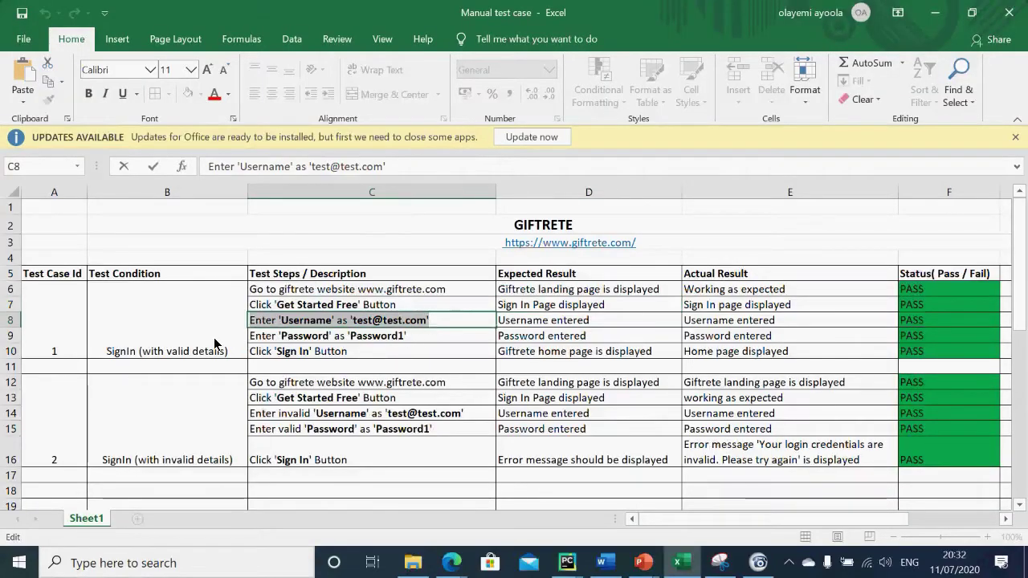
key(alt+Tab)
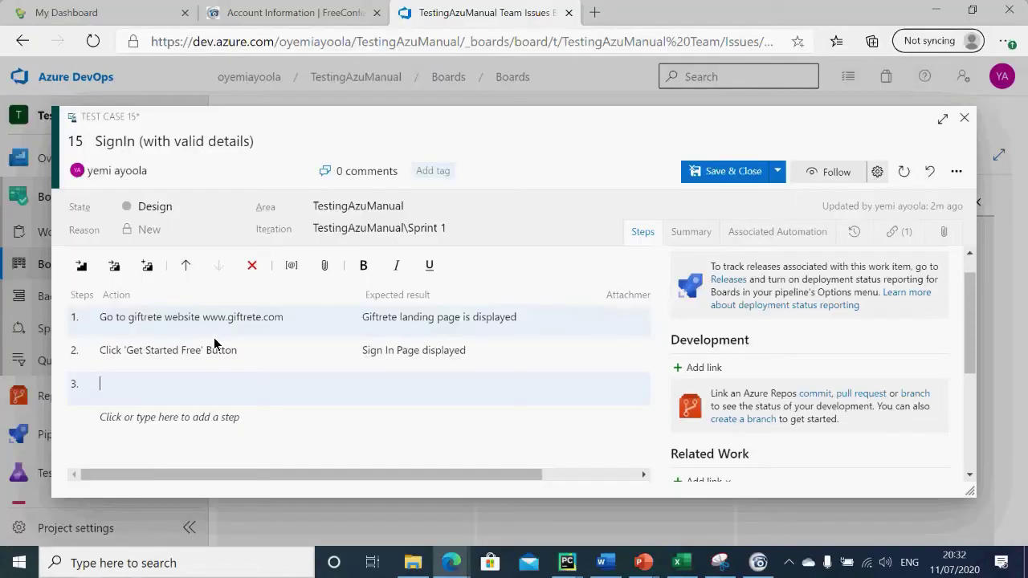
key(ctrl+v)
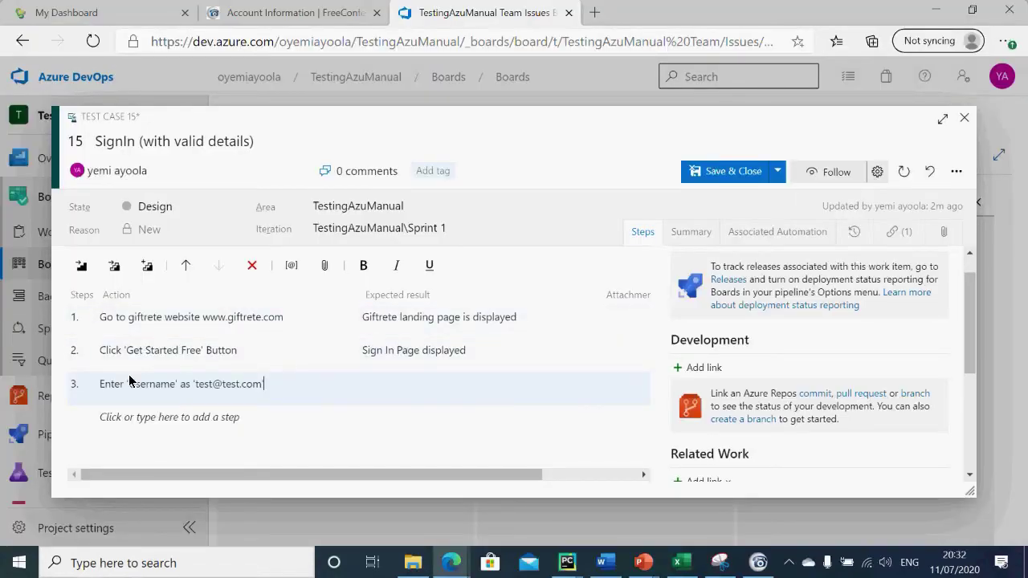
key(alt+Tab)
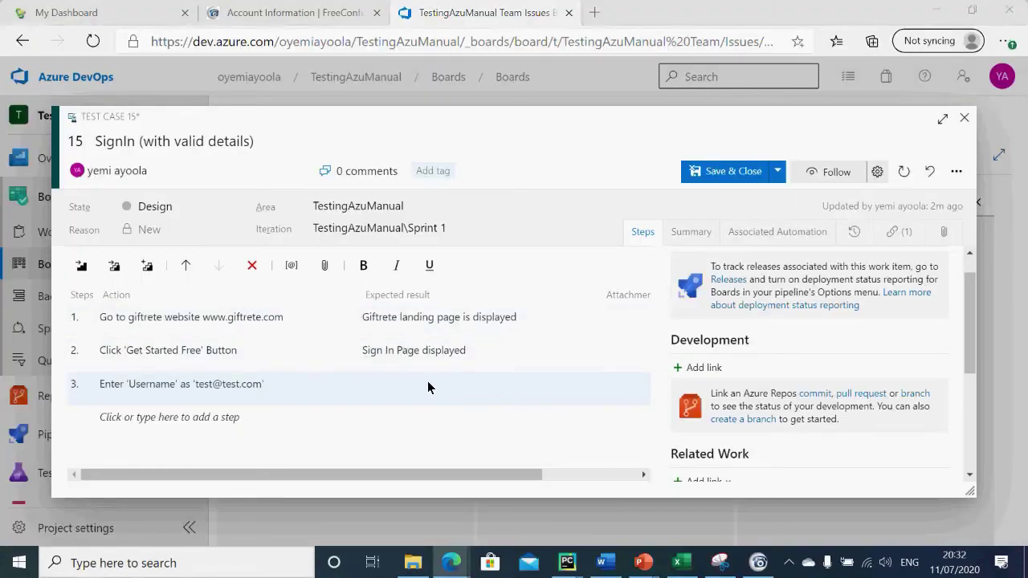
click(585, 321)
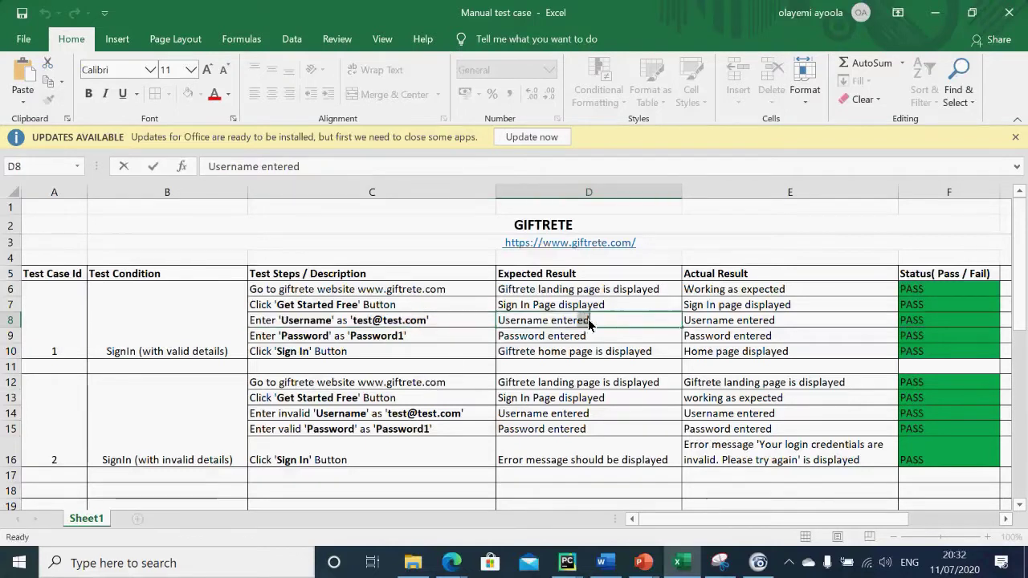
double_click(598, 319)
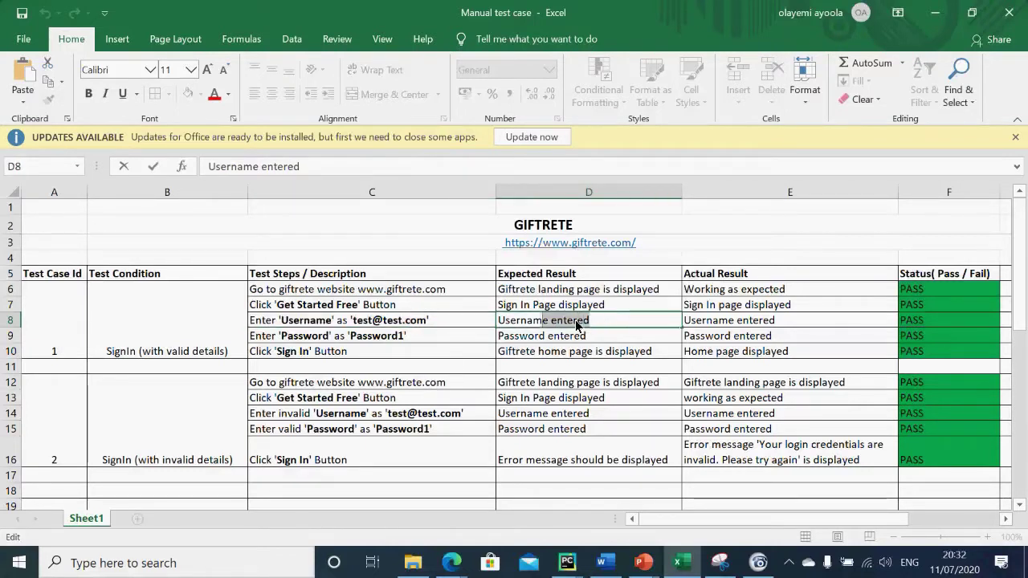
drag(575, 319, 498, 323)
key(ctrl+c)
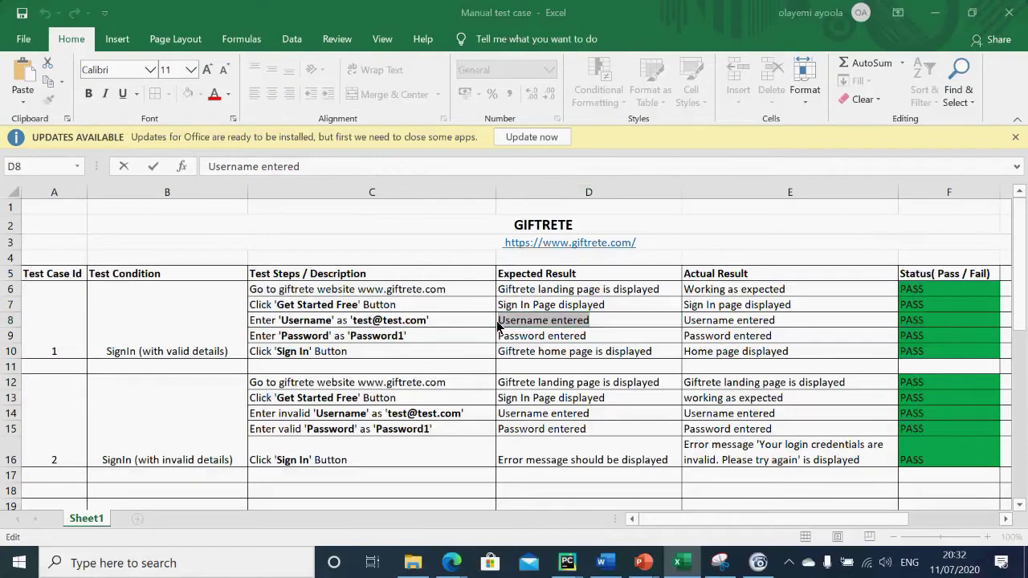
key(alt+Tab)
click(452, 389)
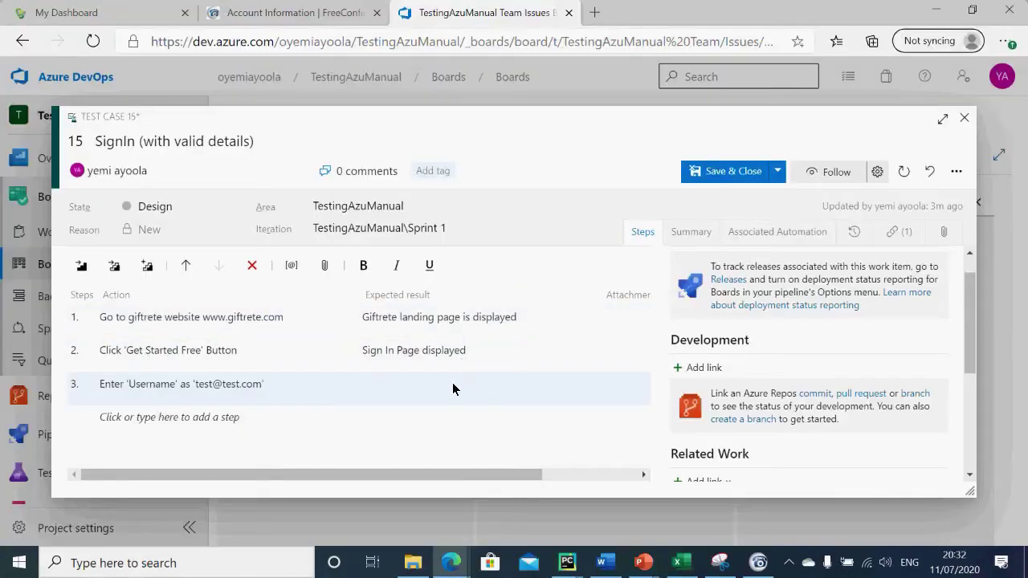
key(ctrl+v)
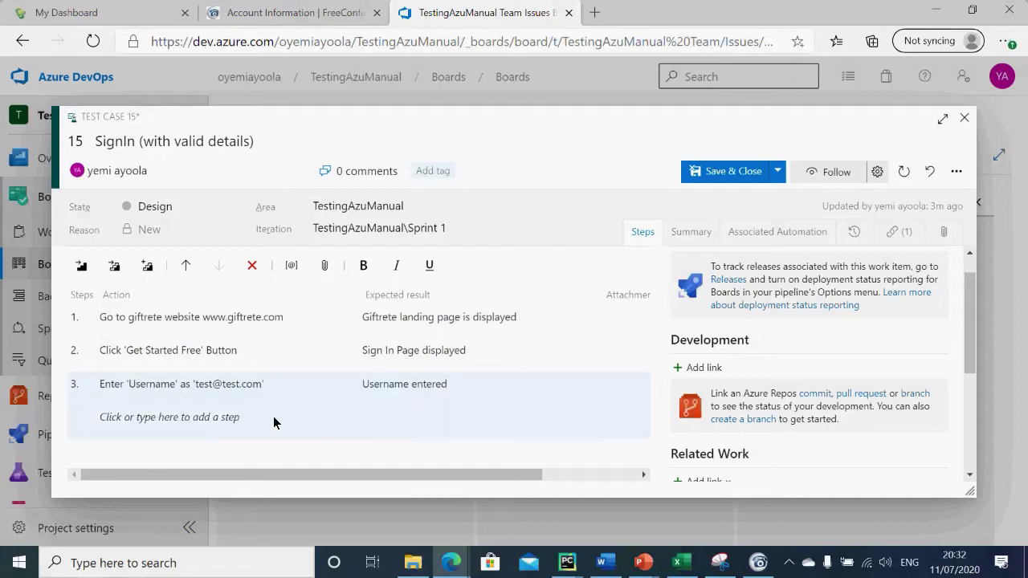
click(238, 419)
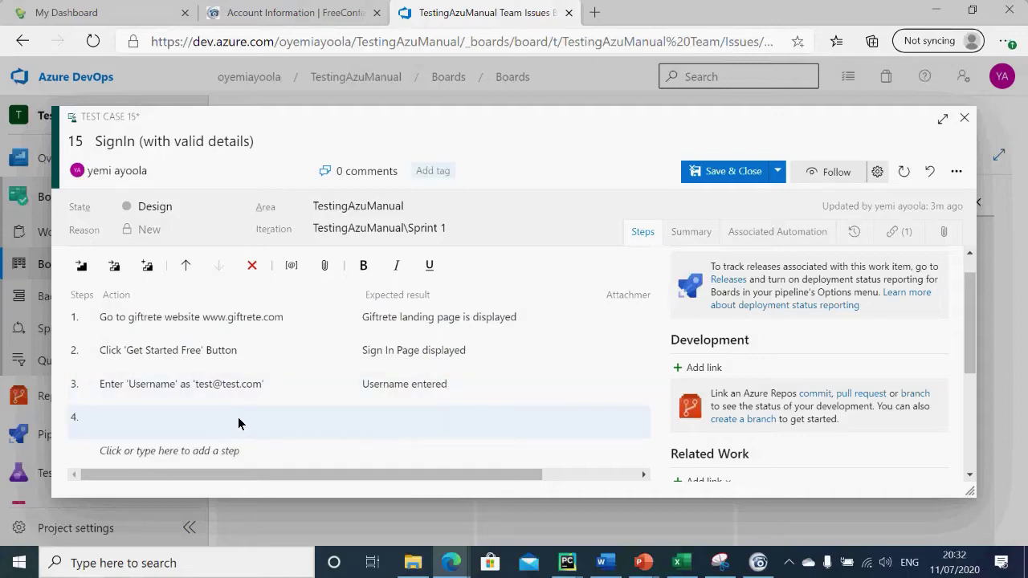
Step: Add step 4 for entering the password, with expected result 'Password entered'
key(alt+Tab)
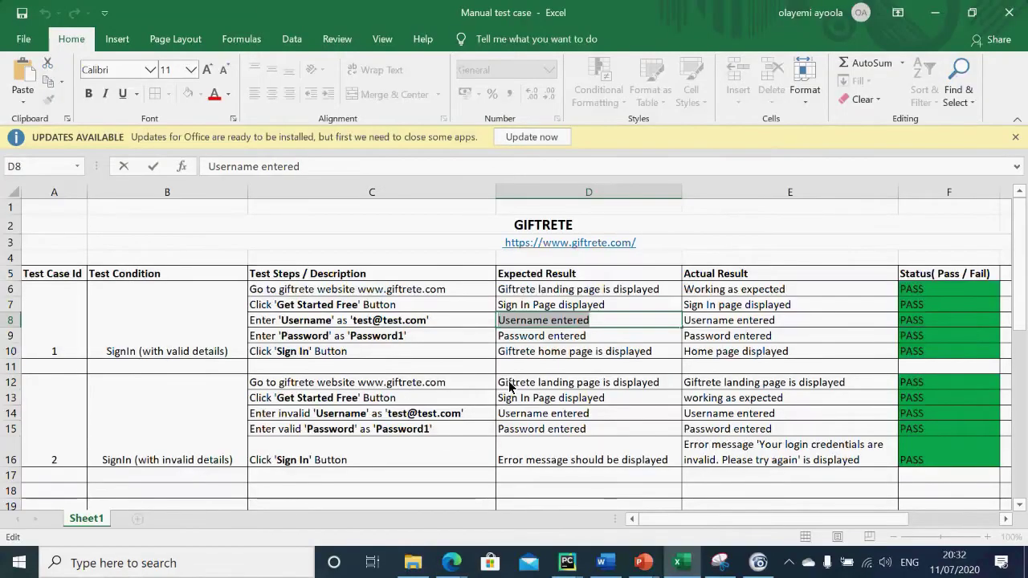
double_click(402, 336)
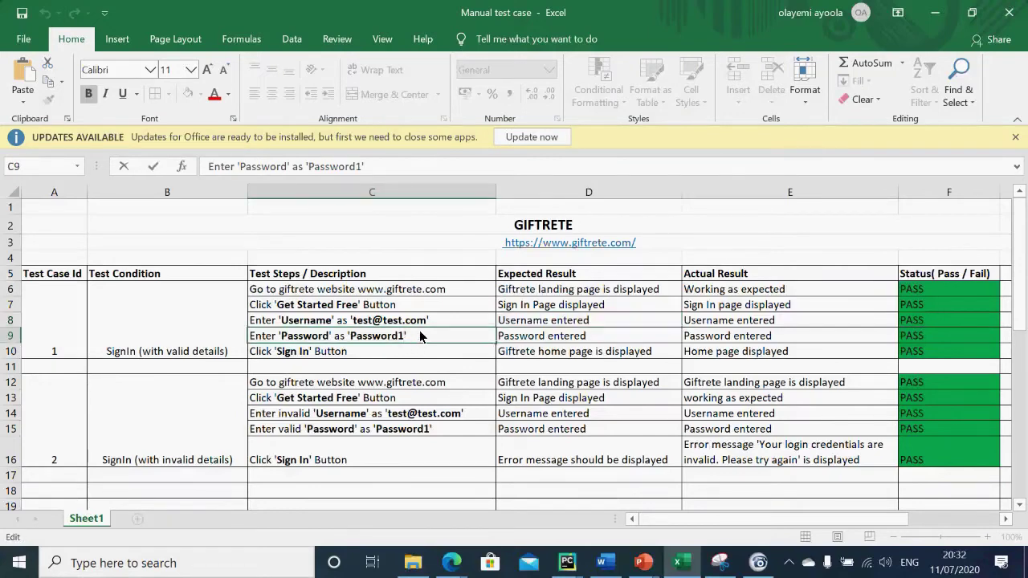
drag(419, 334, 236, 342)
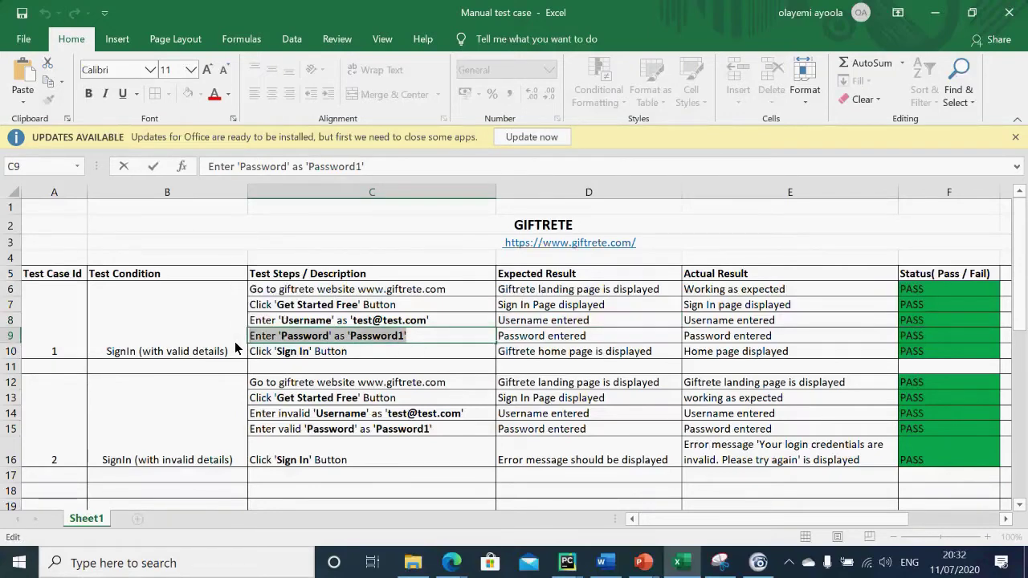
key(alt+Tab)
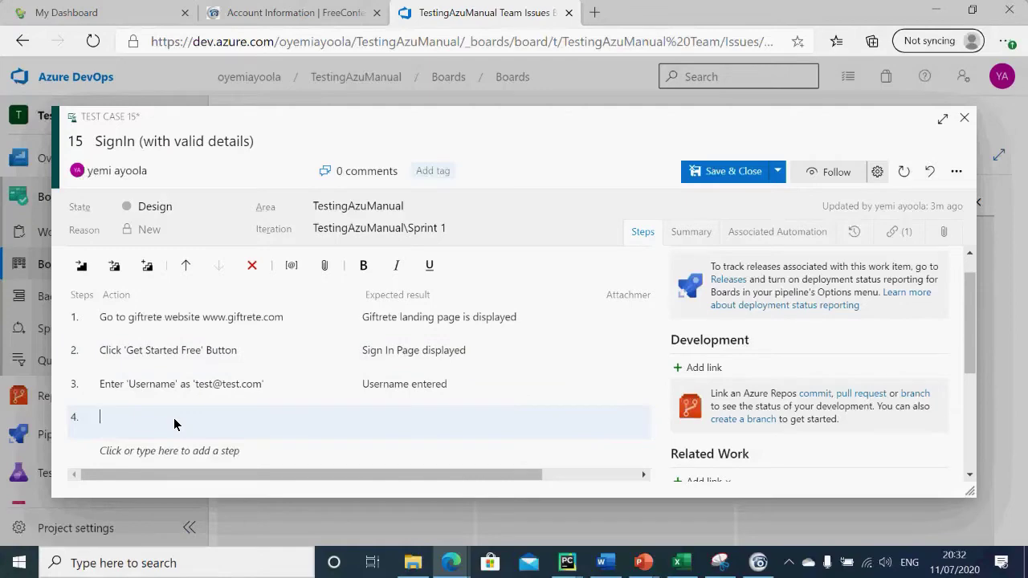
key(ctrl+v)
key(Tab)
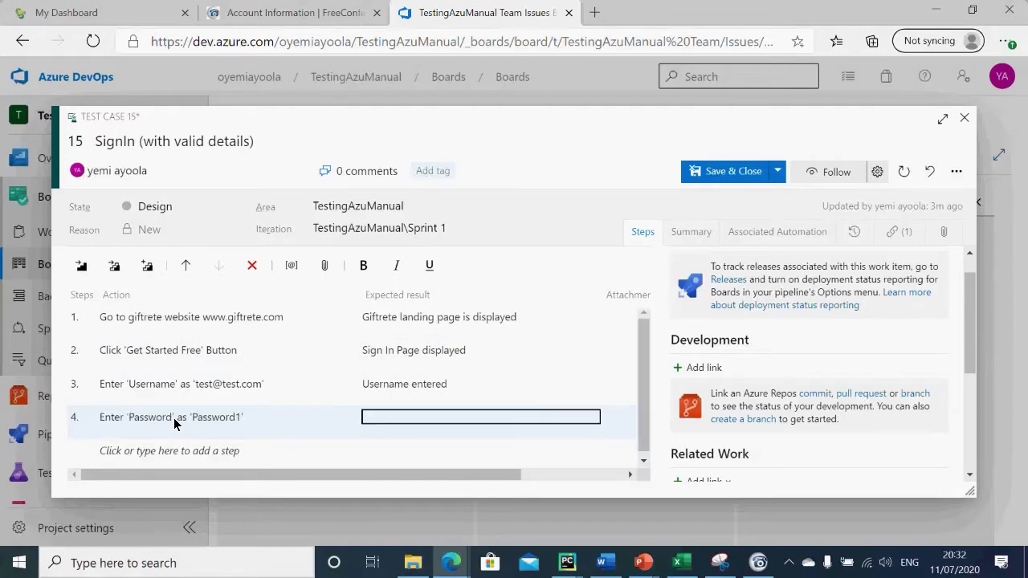
key(alt+Tab)
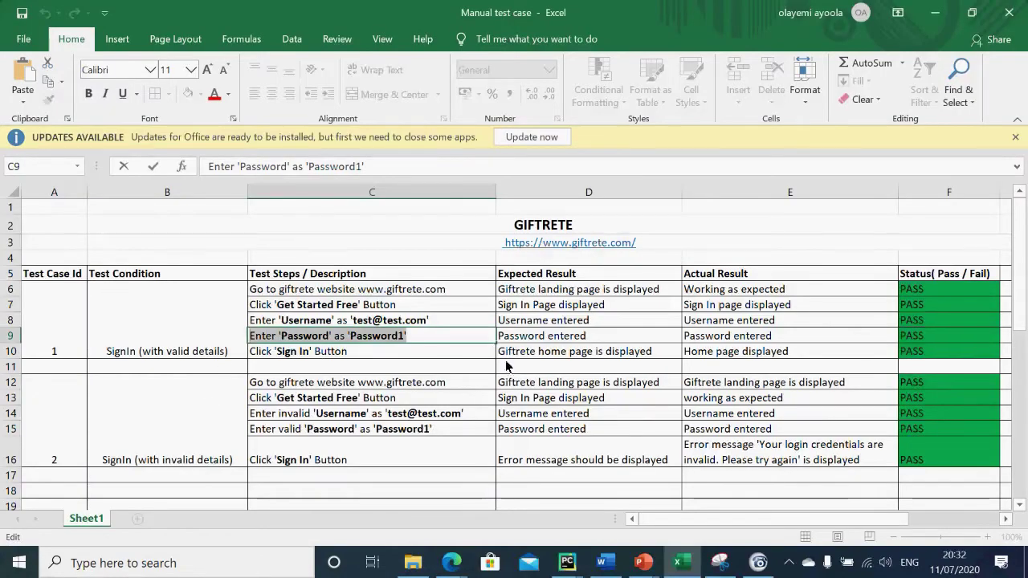
double_click(575, 341)
drag(573, 339, 485, 353)
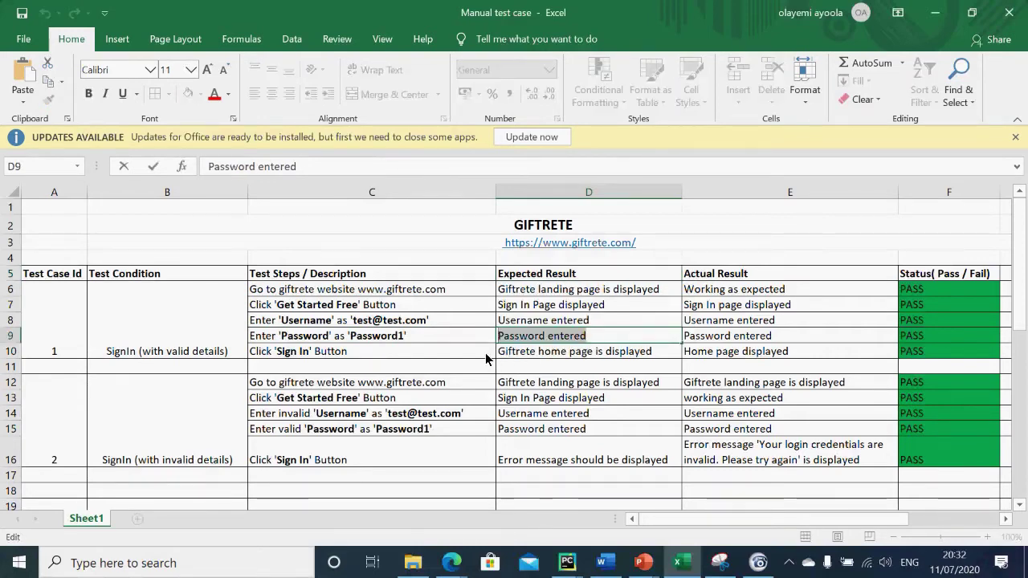
key(alt+Tab)
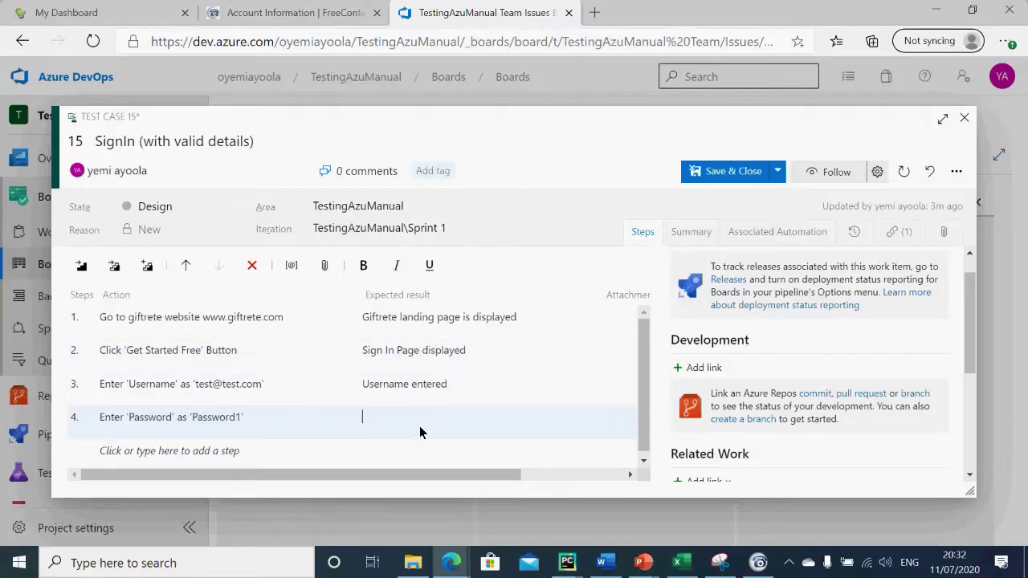
click(423, 424)
key(ctrl+v)
key(Tab)
Step: Copy the Sign In step from cell C10 for step 5
key(alt+Tab)
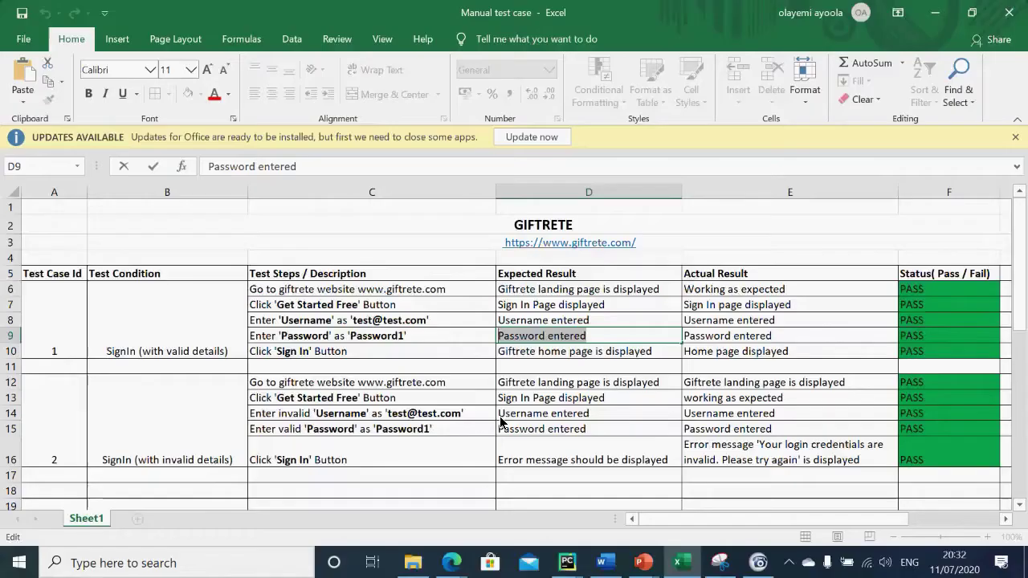
click(348, 350)
double_click(348, 351)
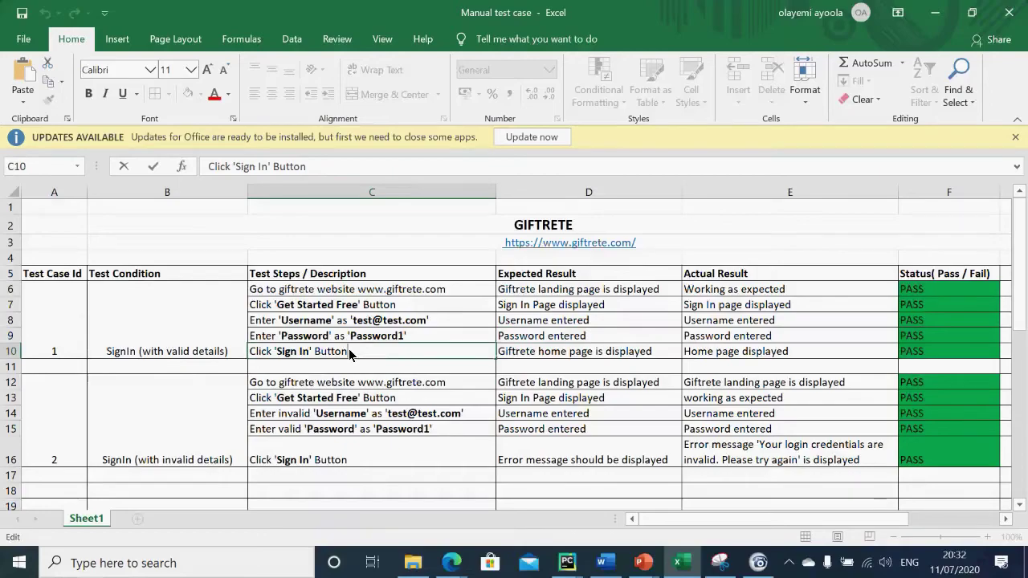
drag(349, 350, 242, 363)
key(ctrl+c)
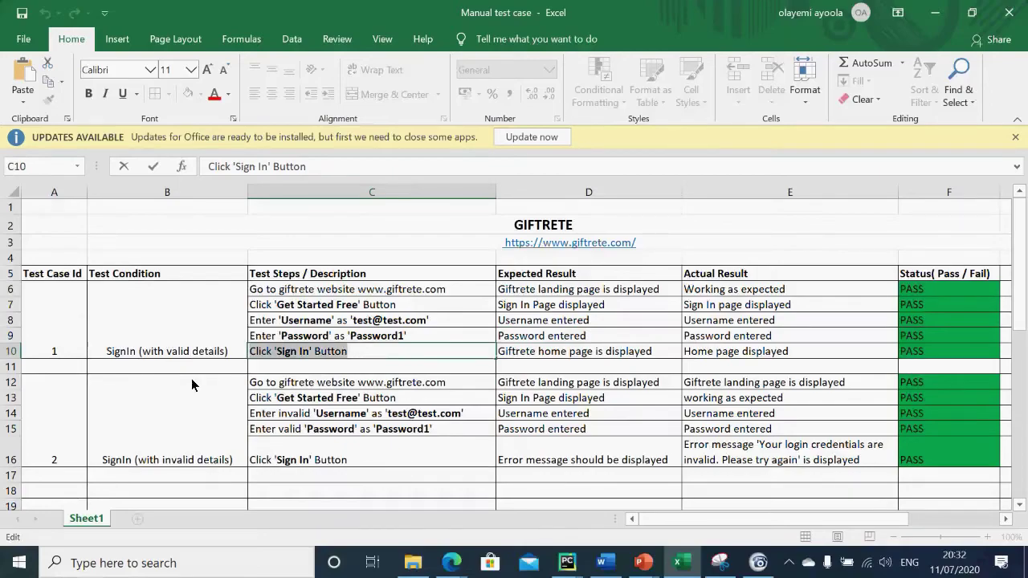
key(alt+Tab)
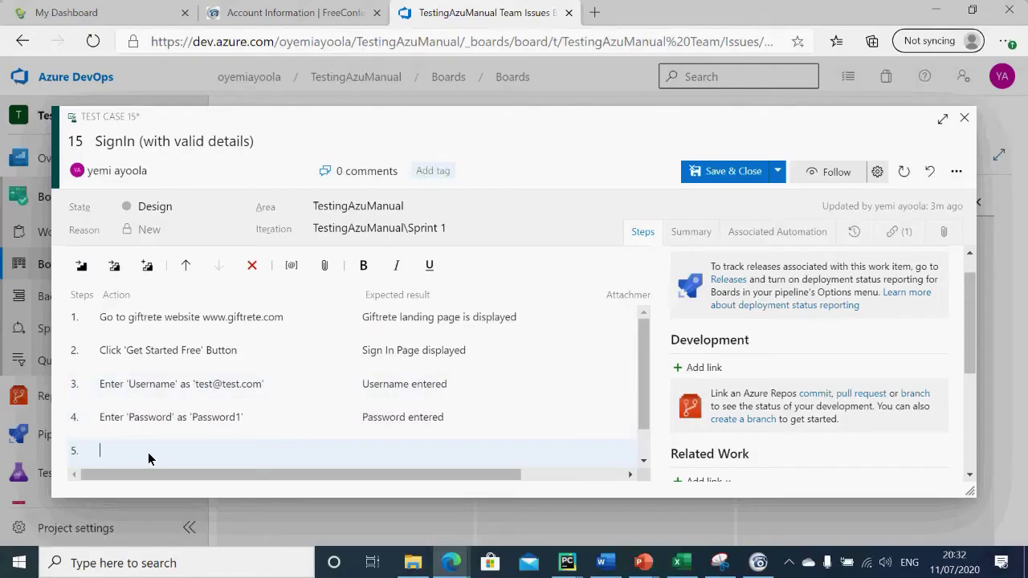
Step: Fill step 5 with Click 'Sign In' Button, expecting 'Giftrete home page is displayed'
key(ctrl+v)
key(alt+Tab)
double_click(594, 359)
drag(673, 356, 474, 358)
key(ctrl+c)
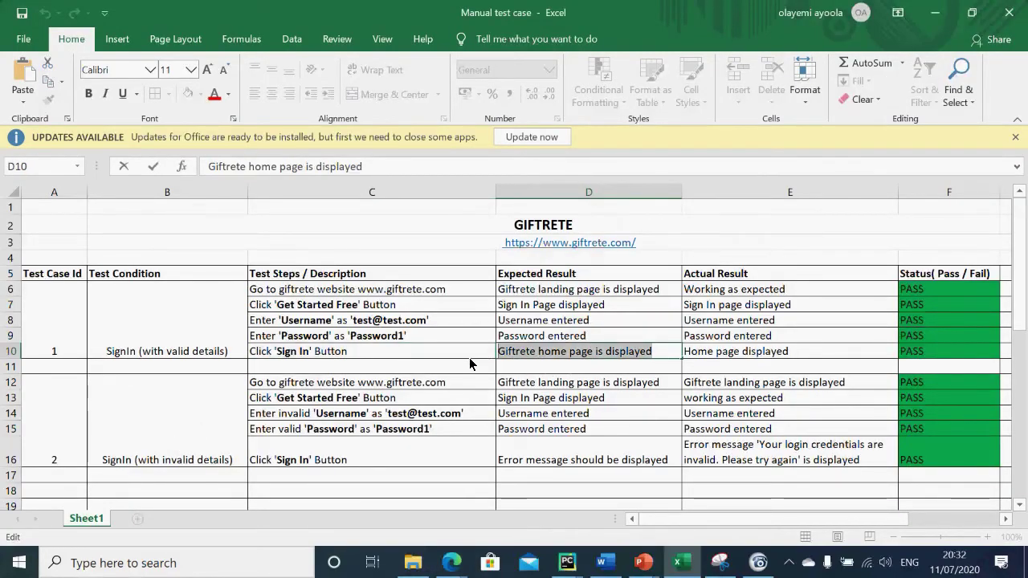
key(alt+Tab)
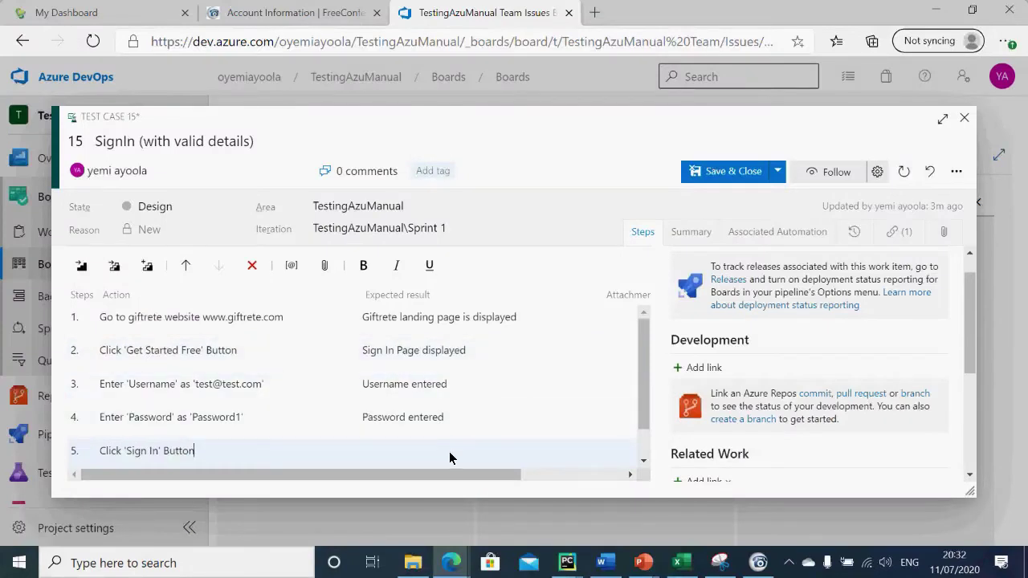
key(ctrl+v)
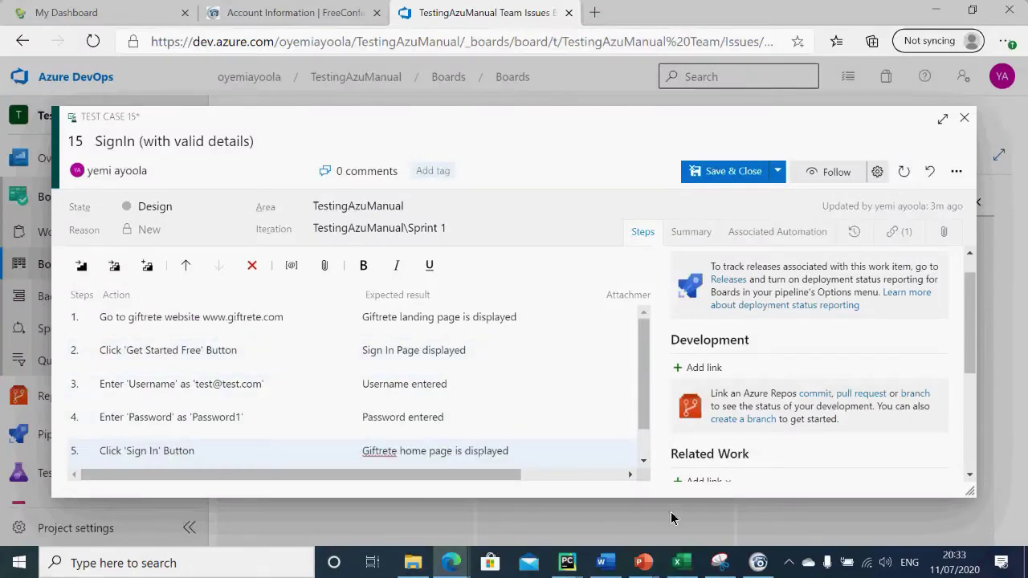
drag(645, 426, 621, 395)
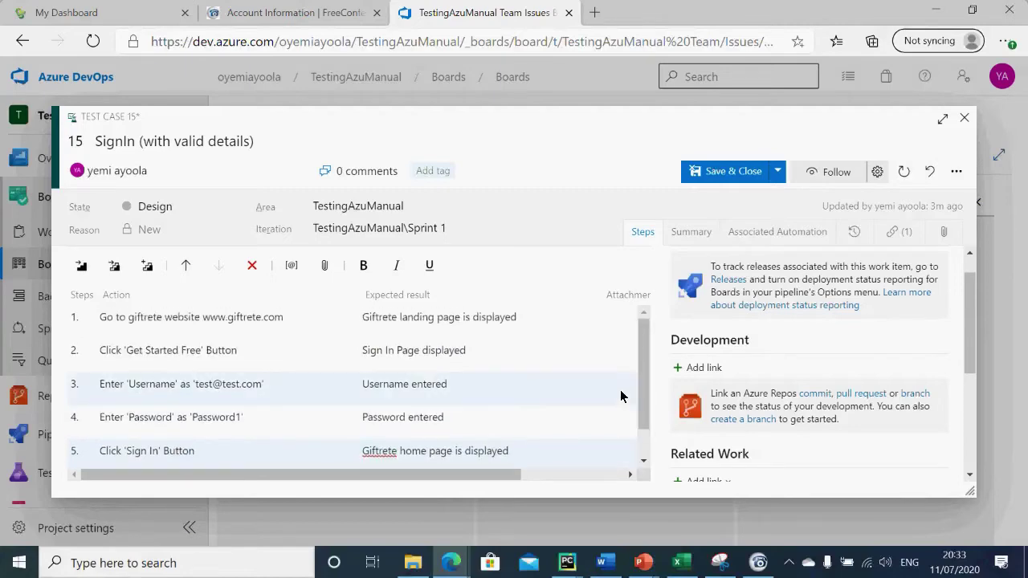
key(alt+Tab)
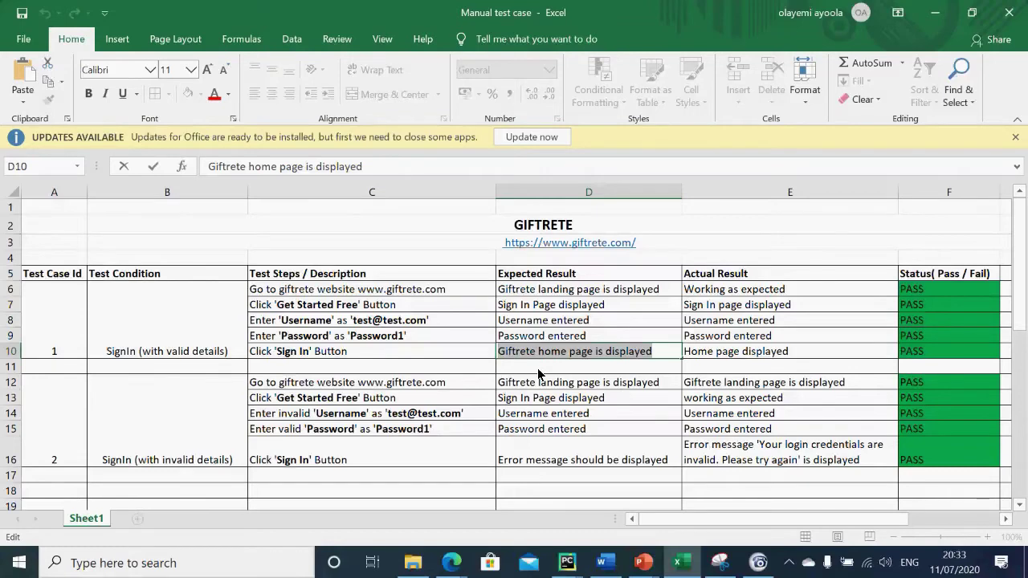
key(alt+Tab)
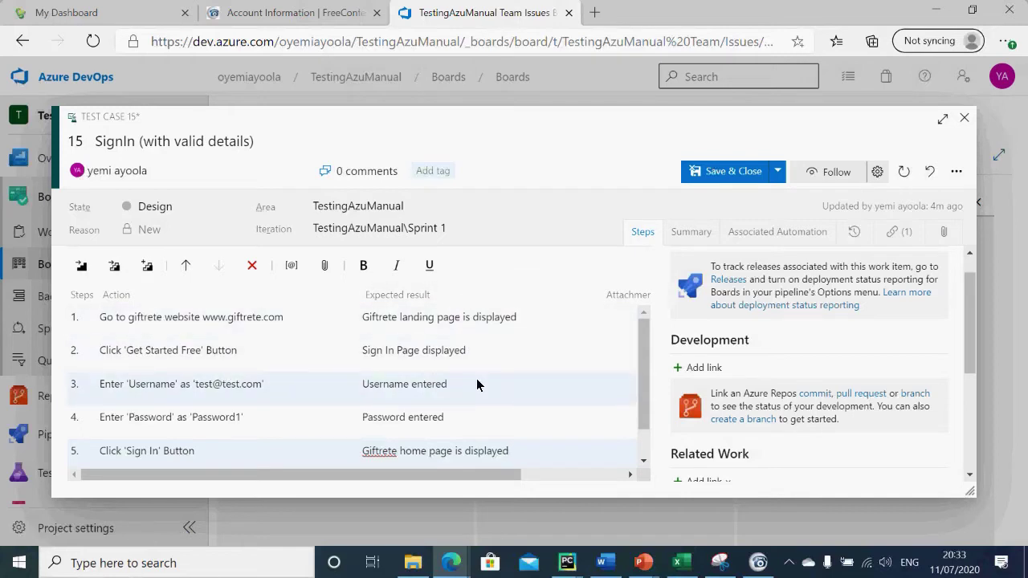
Step: Save test case 15, reopen it, and stray characters 'djchadsjksdaj' land in step 1's action
click(743, 175)
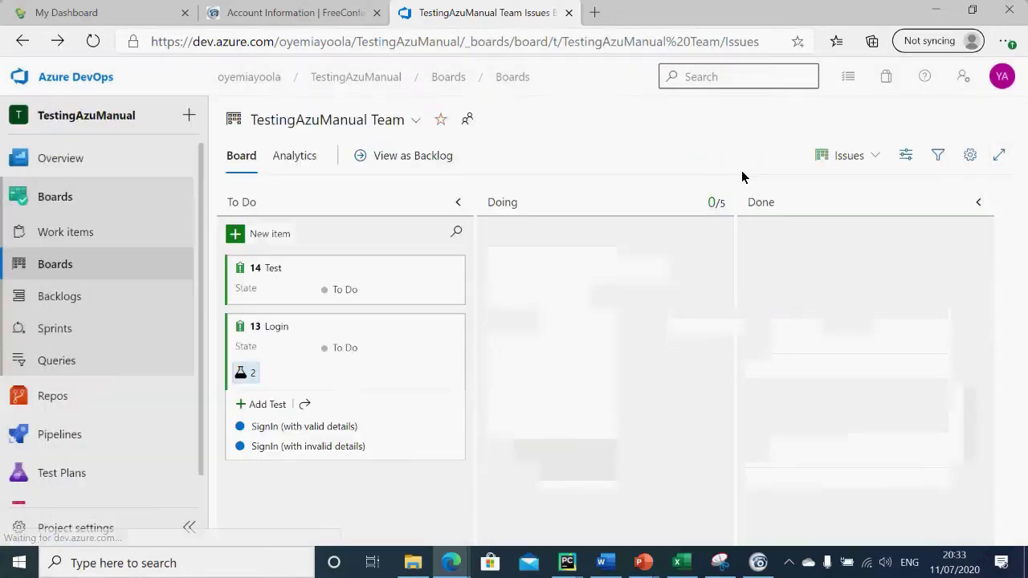
click(257, 430)
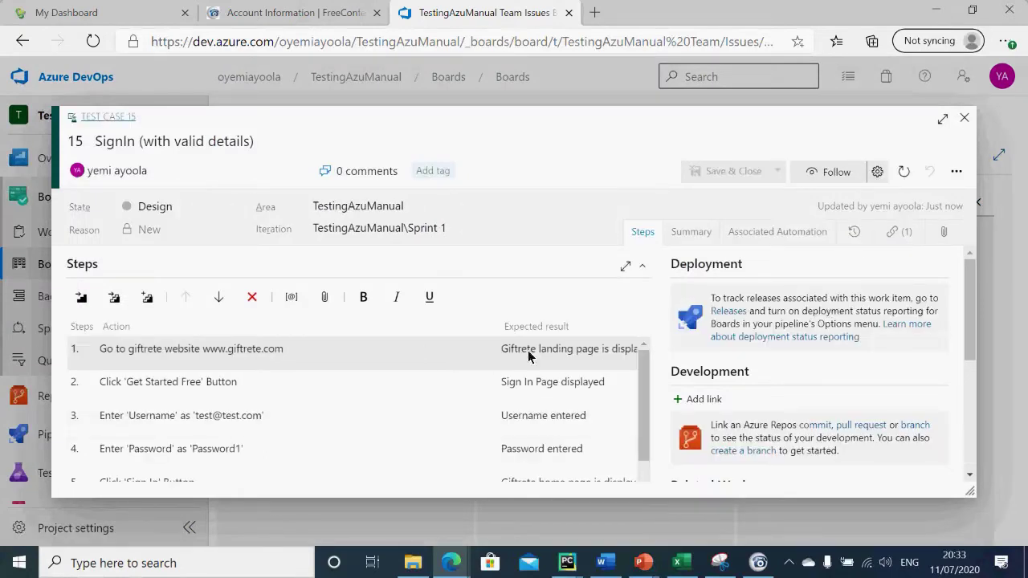
mouse_move(649, 383)
mouse_down()
mouse_move(654, 473)
mouse_move(643, 395)
mouse_up()
click(306, 354)
text(djchadsjksdaj)
click(315, 380)
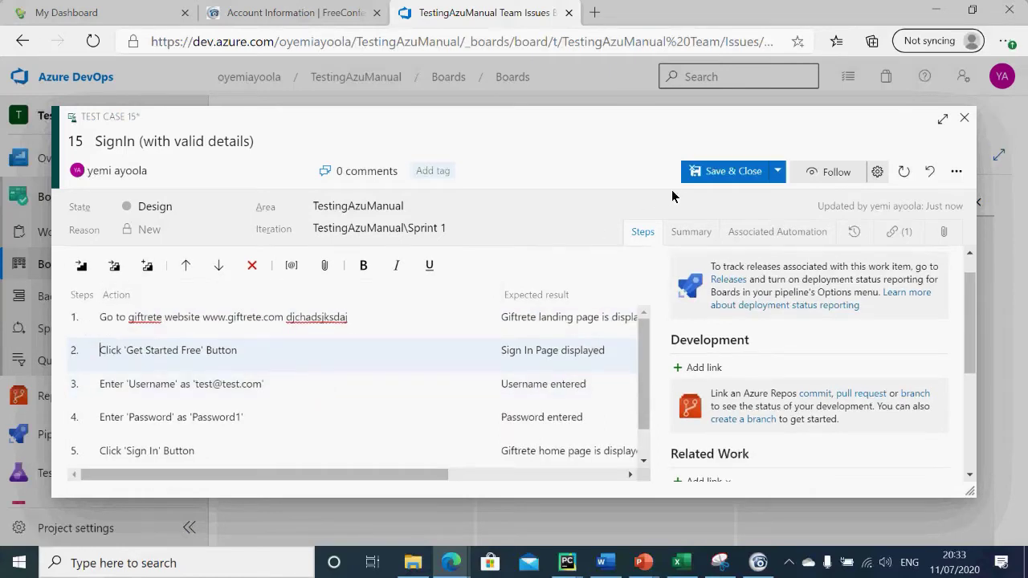
click(391, 312)
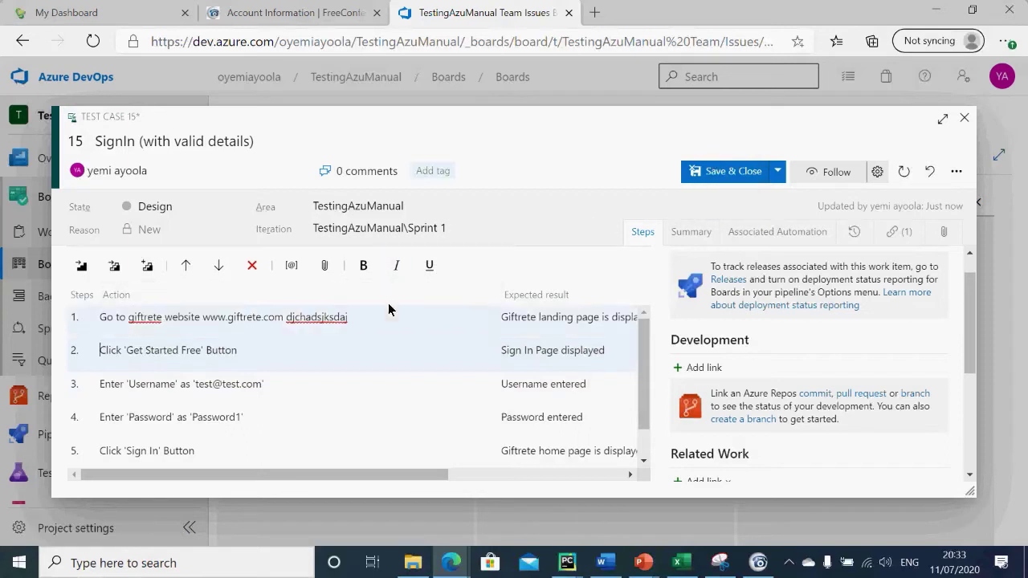
click(358, 322)
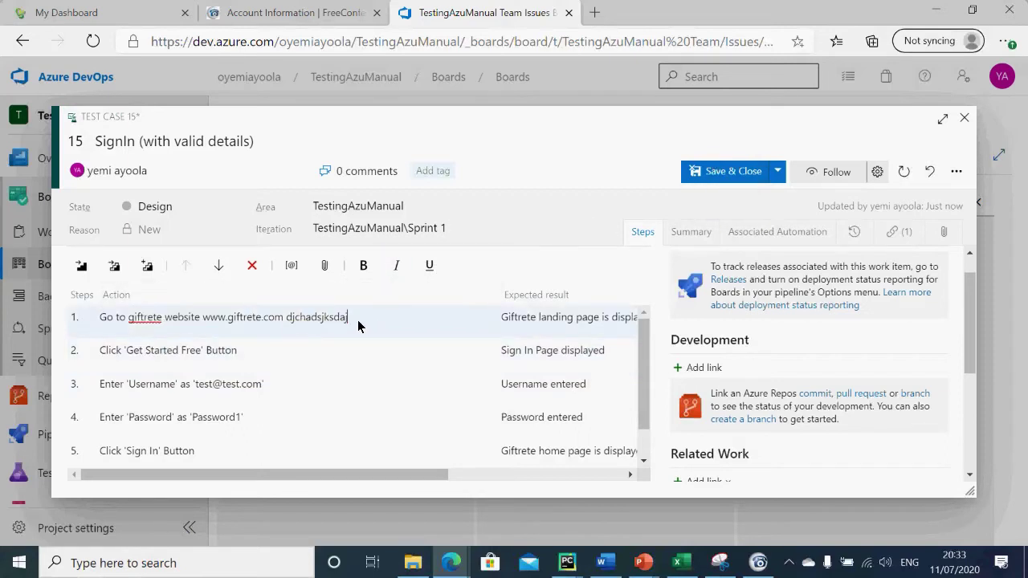
key(BackSpace)
key(BackSpace)
key(BackSpace)
key(BackSpace)
key(BackSpace)
key(BackSpace)
key(BackSpace)
key(BackSpace)
key(BackSpace)
key(BackSpace)
key(BackSpace)
key(BackSpace)
key(BackSpace)
click(731, 171)
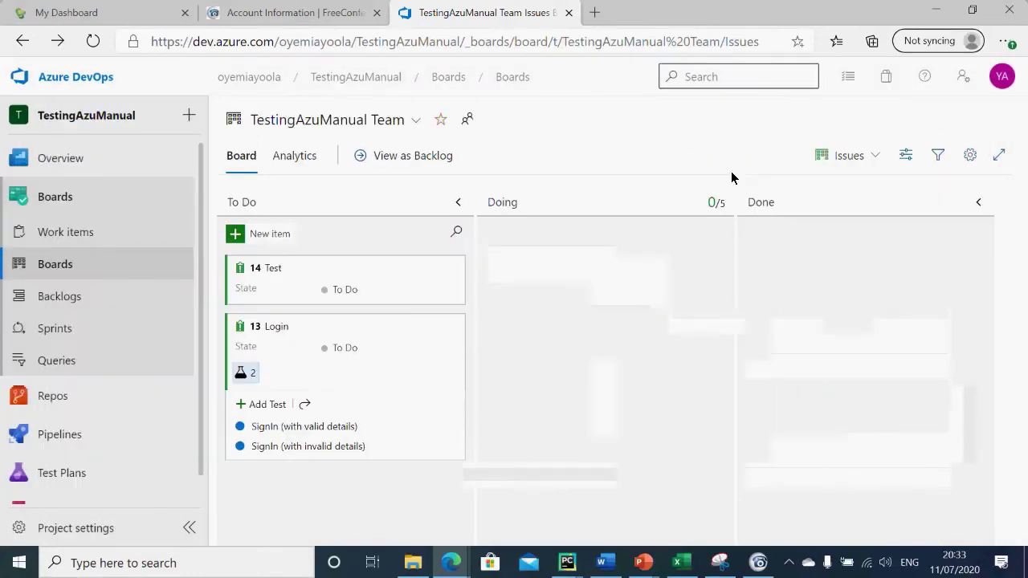
click(344, 425)
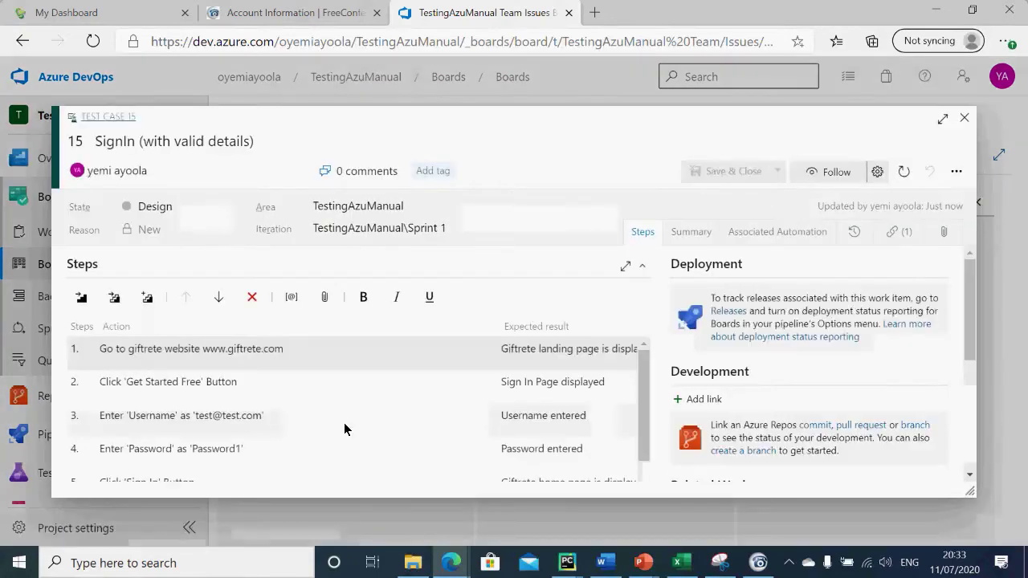
click(965, 118)
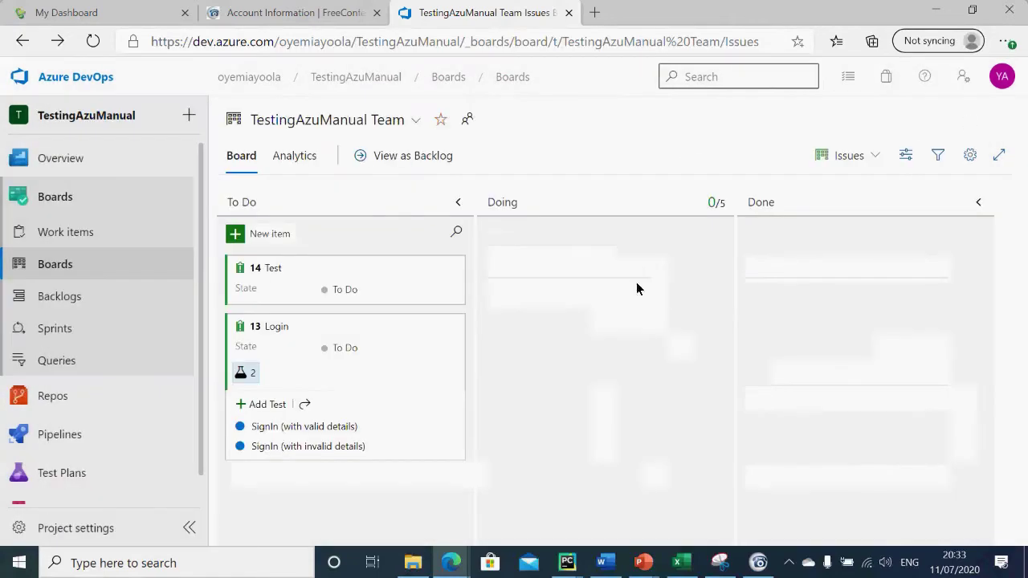
Step: Open test case 15's details from the SignIn (with valid details) actions menu
click(454, 429)
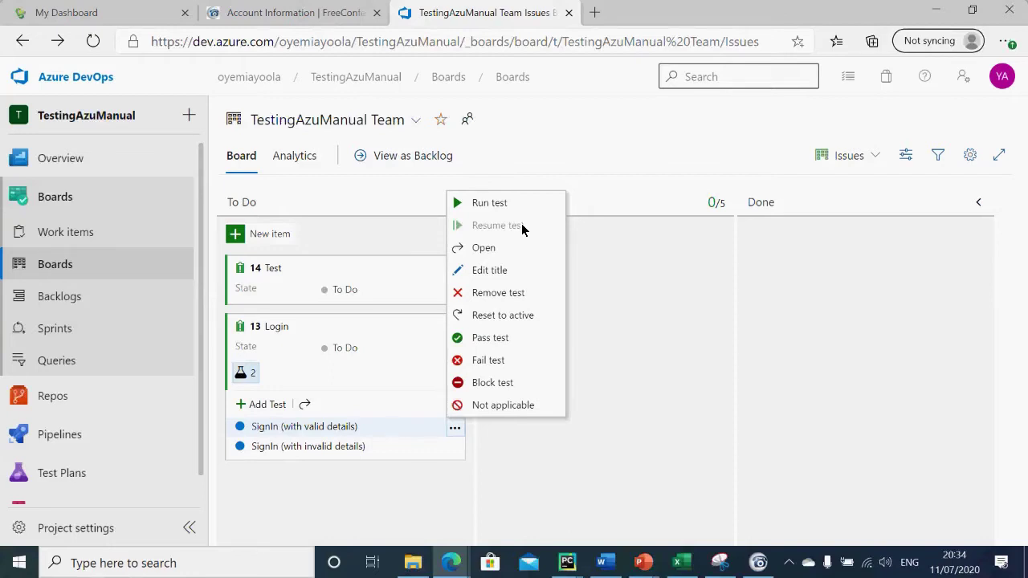
click(484, 249)
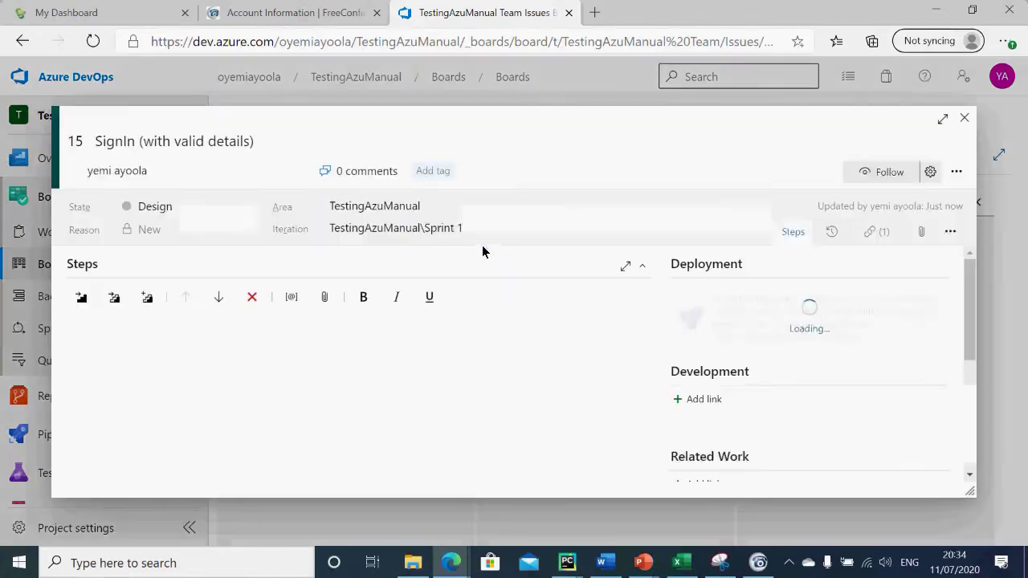
click(964, 119)
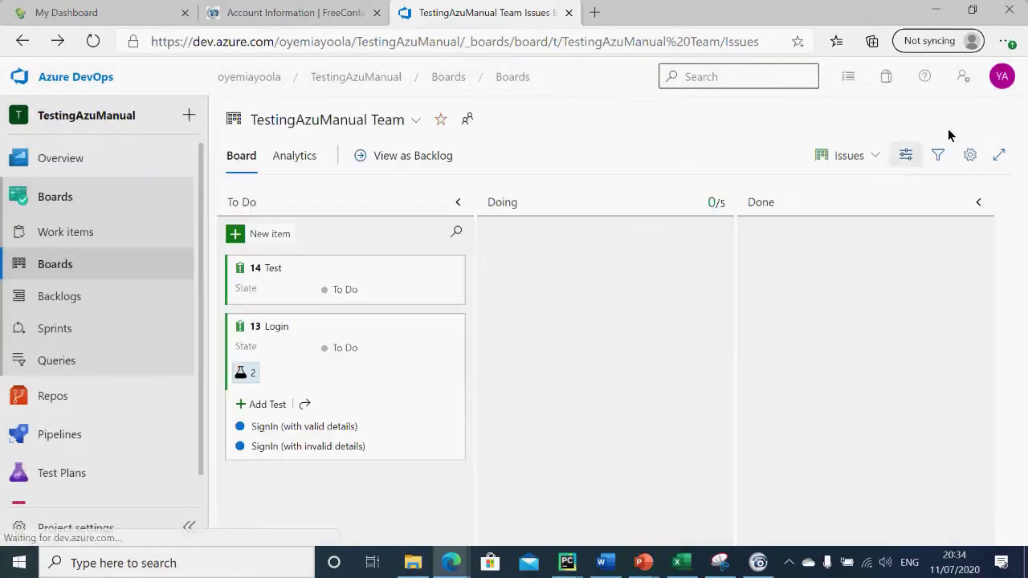
click(454, 428)
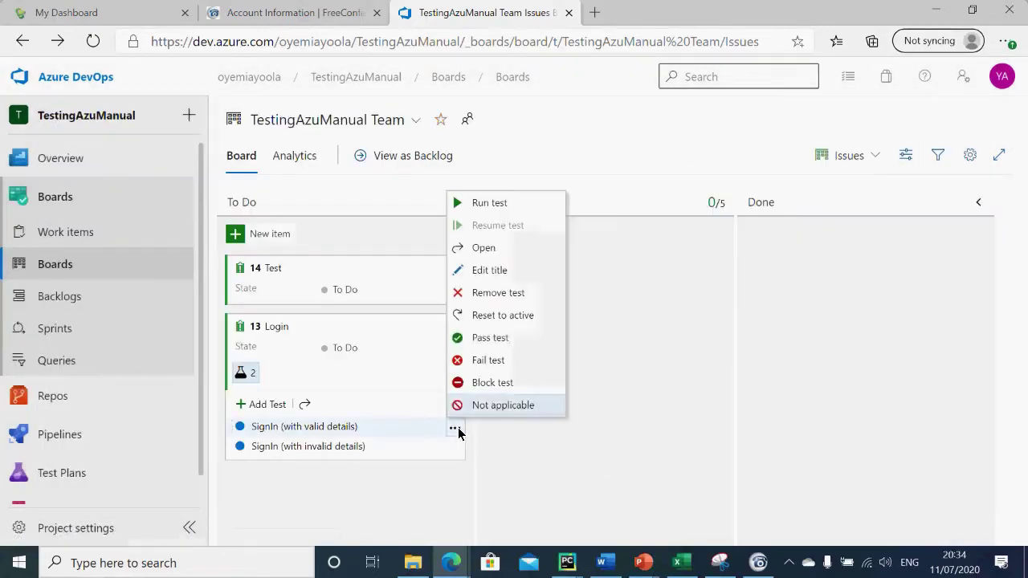
click(483, 271)
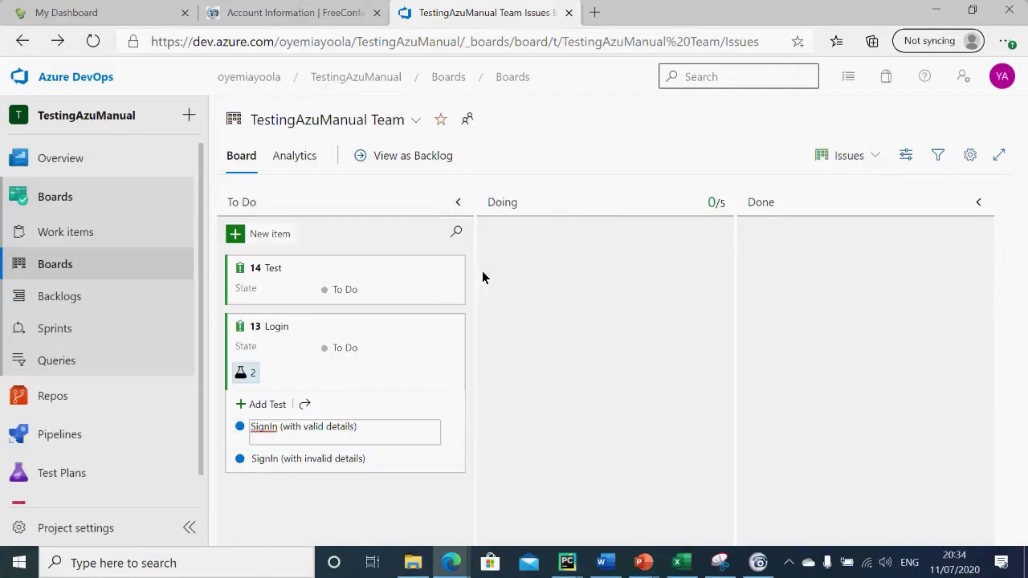
key(Return)
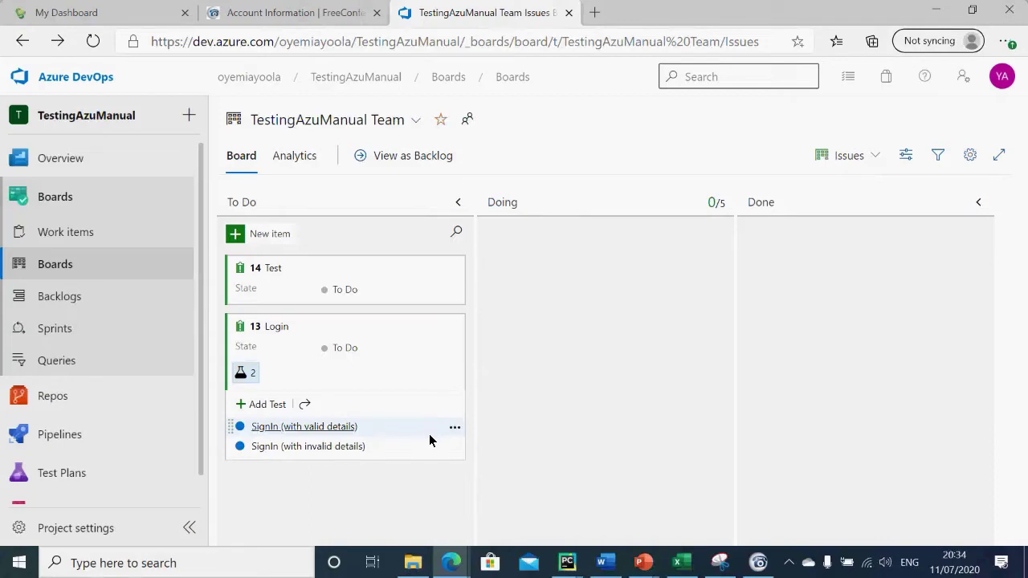
click(454, 430)
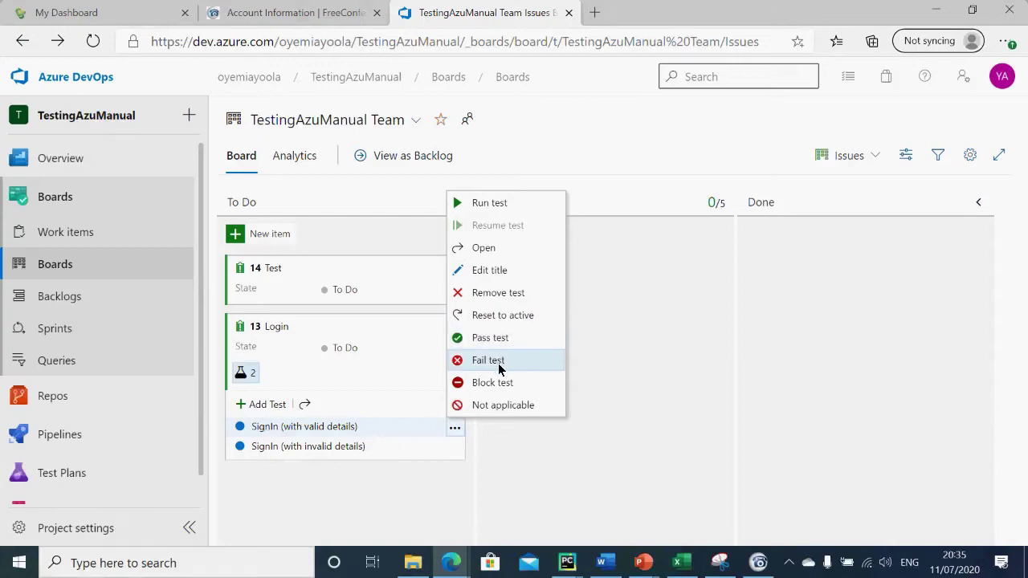
click(657, 370)
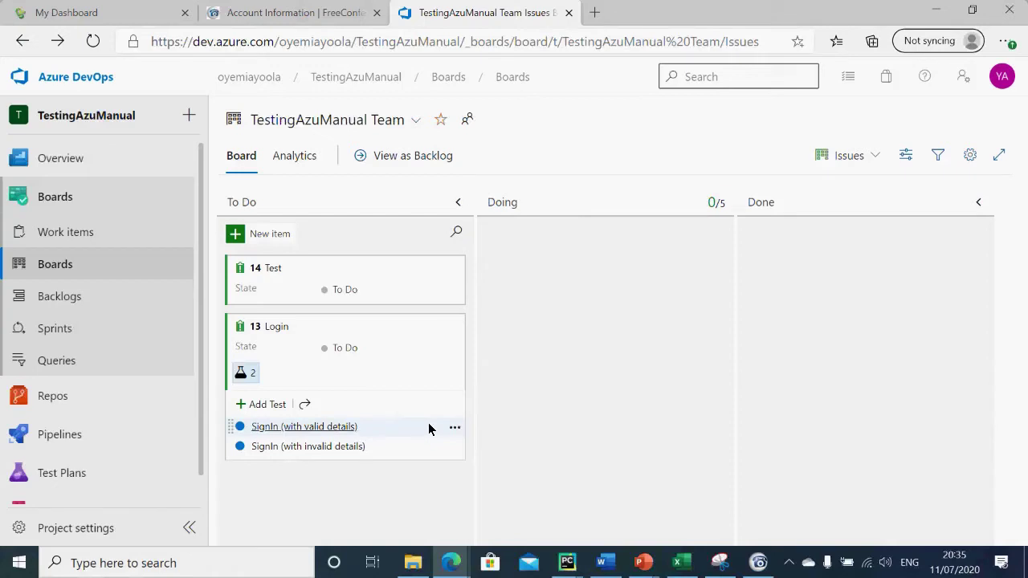
Step: Run the SignIn (with valid details) test from its actions menu, then return to the board
click(455, 428)
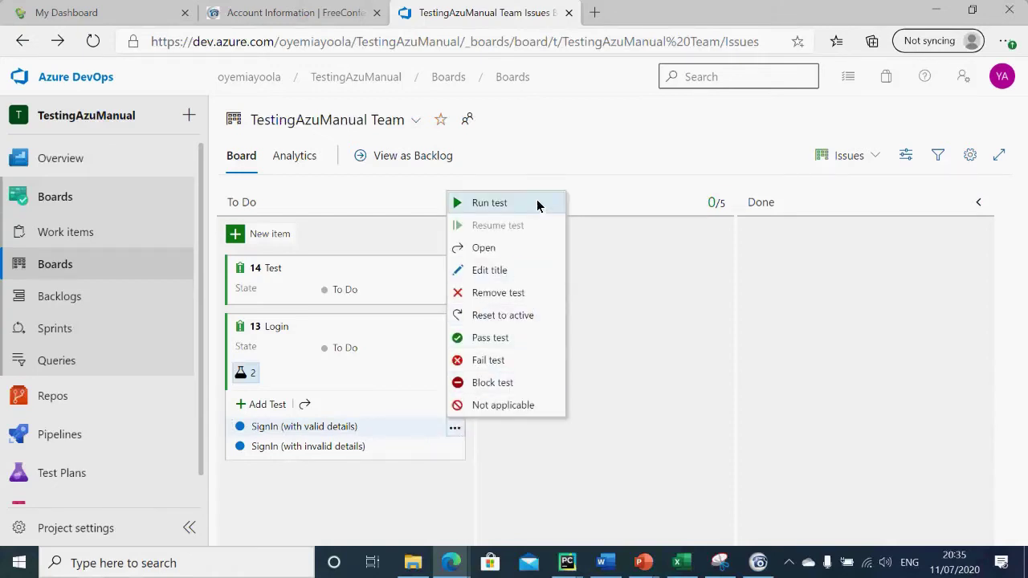
click(490, 206)
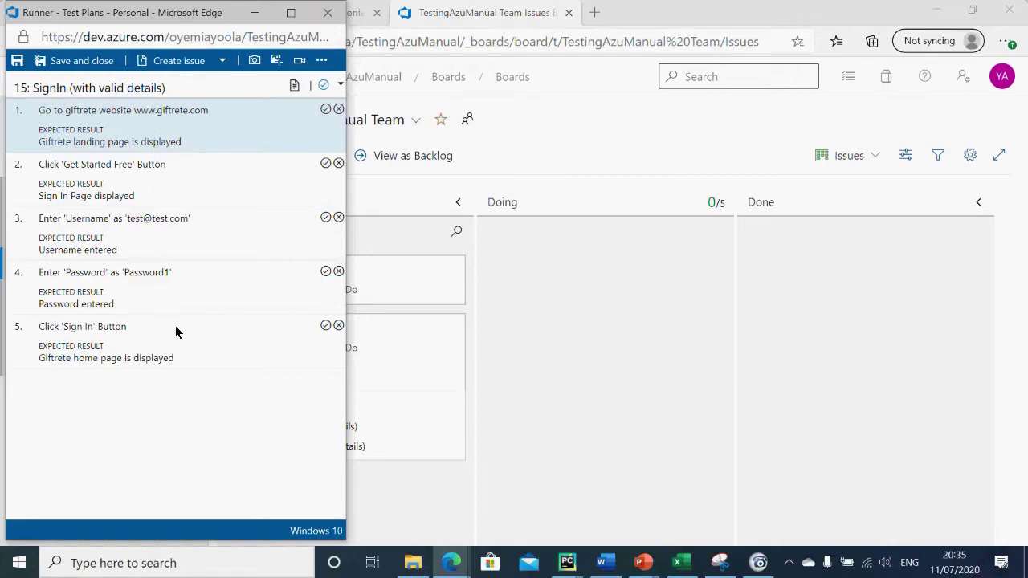
click(376, 366)
Step: Run the test again, confirm loading another Test Runner instance, and minimize the runner
mouse_move(441, 425)
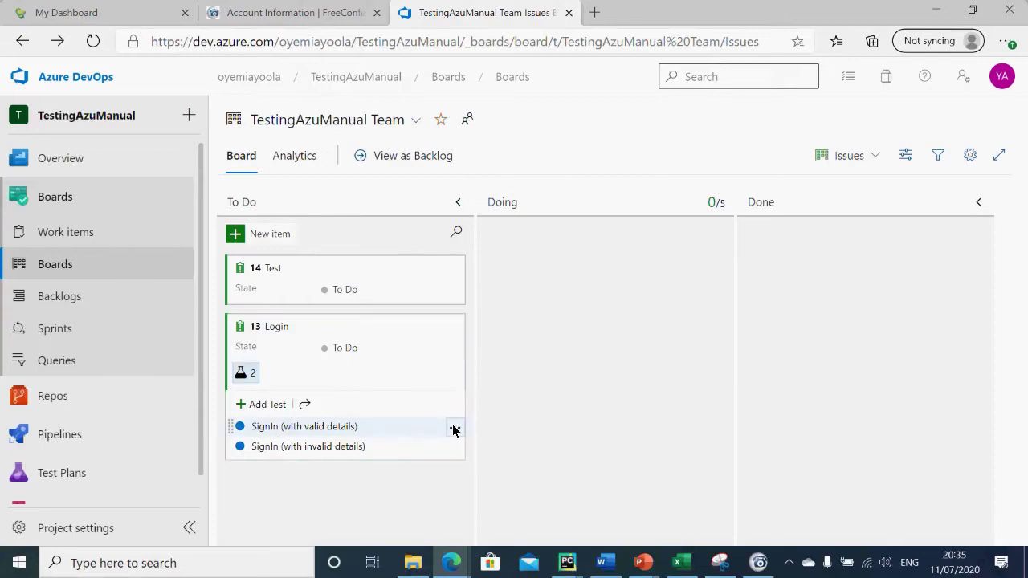
click(454, 428)
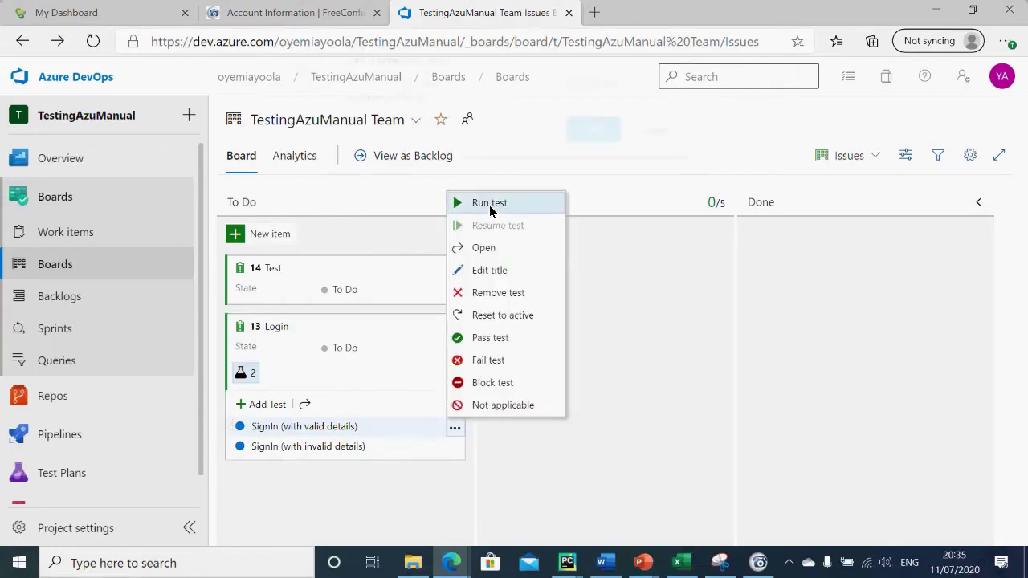
click(490, 207)
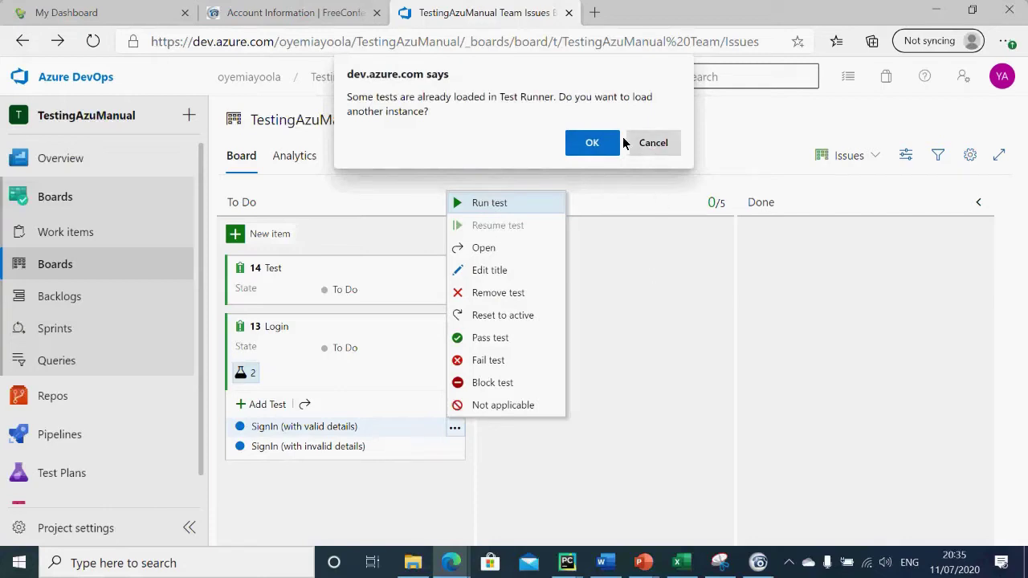
click(590, 142)
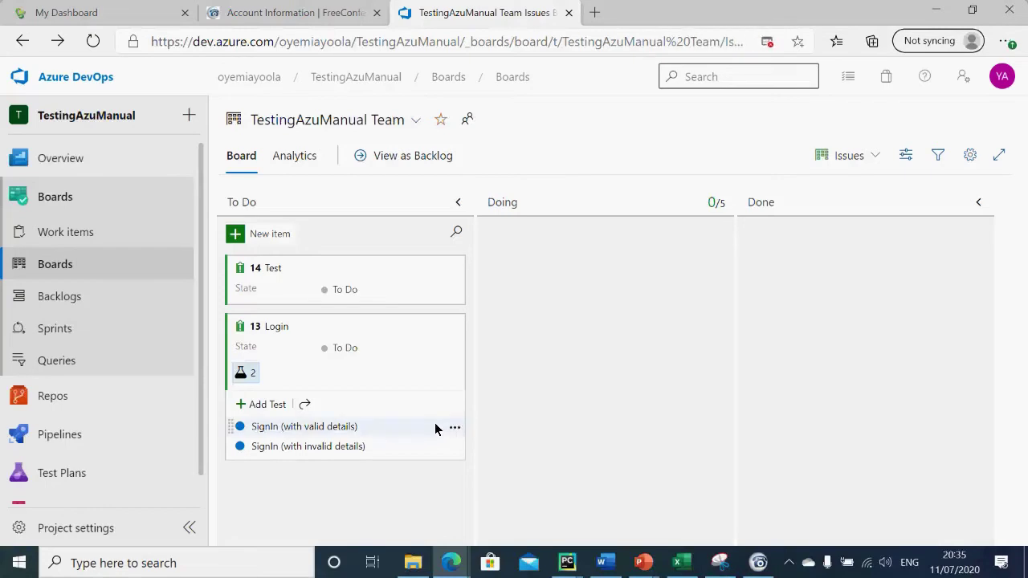
click(454, 429)
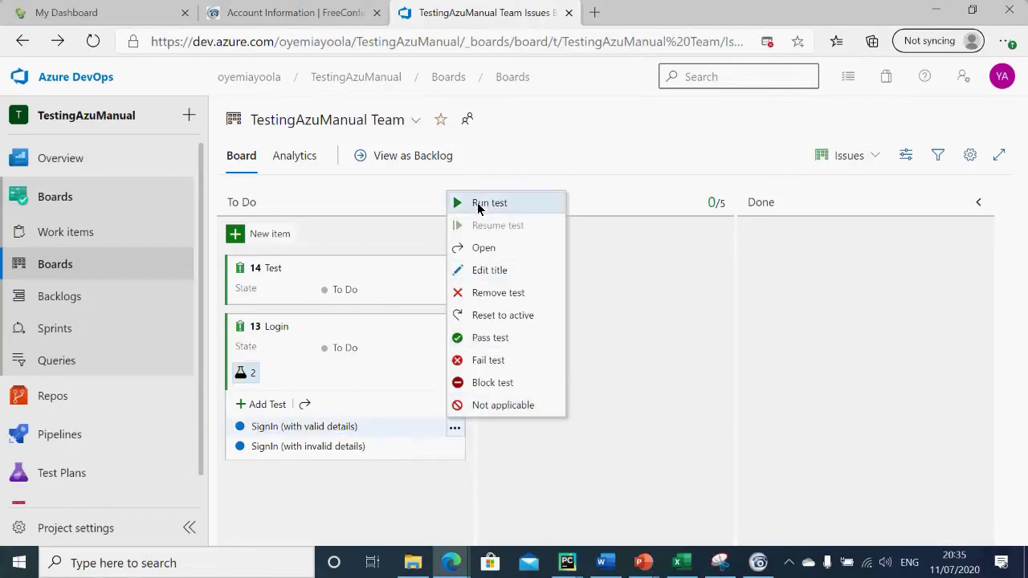
click(477, 207)
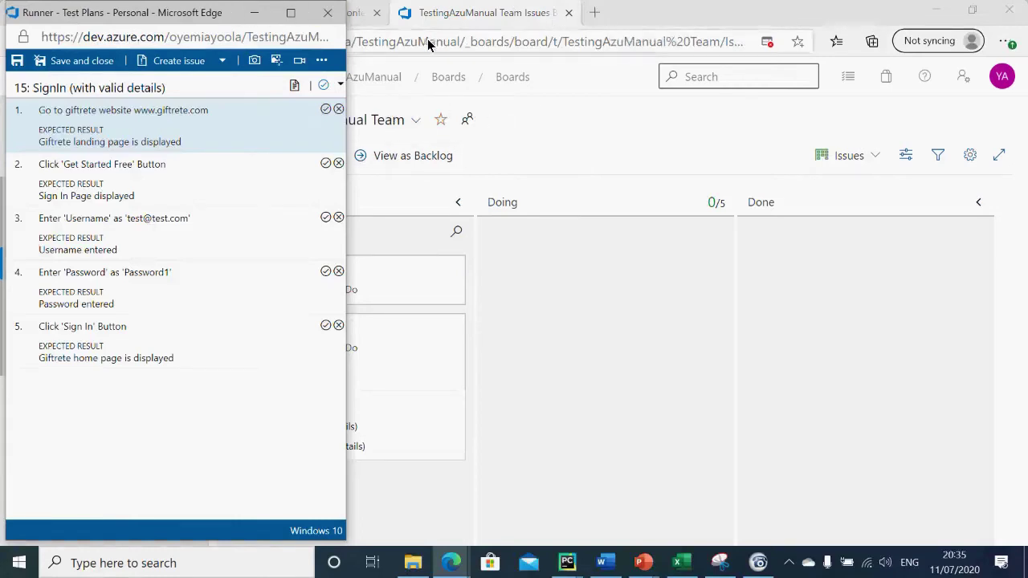
click(255, 13)
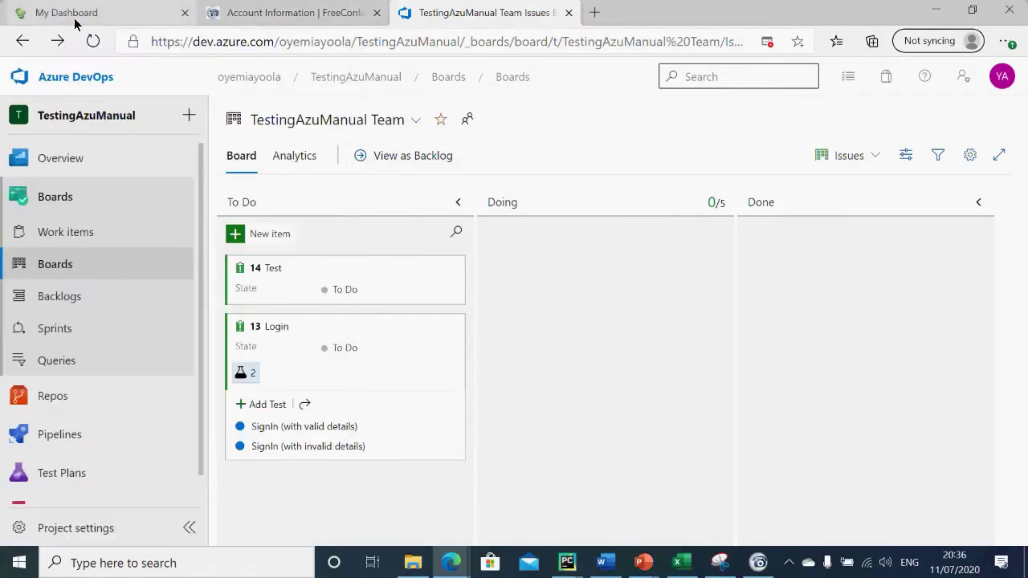
Step: Open the Giftrete homepage from the dashboard tab with the Test Runner back in front
click(77, 22)
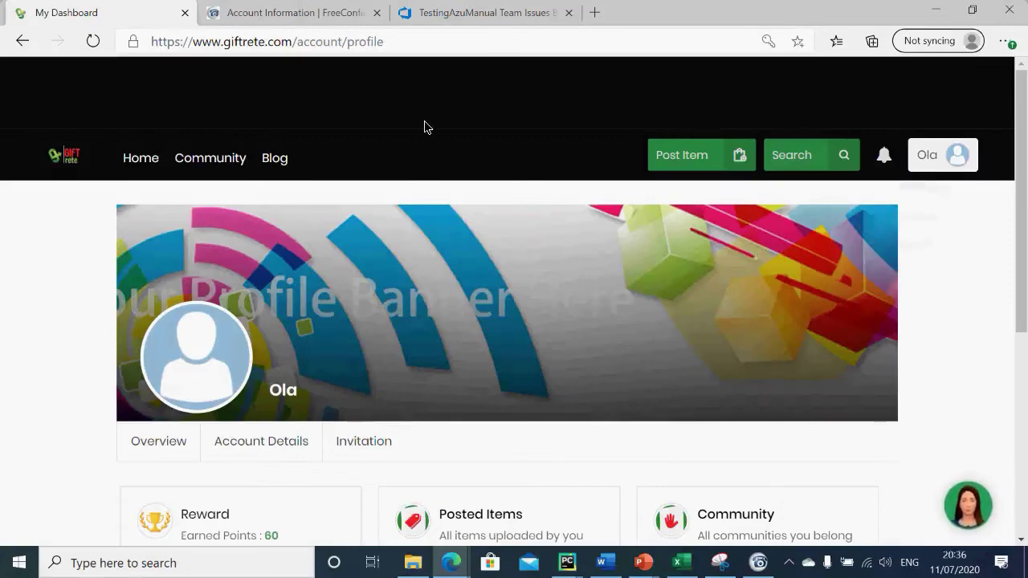
click(20, 42)
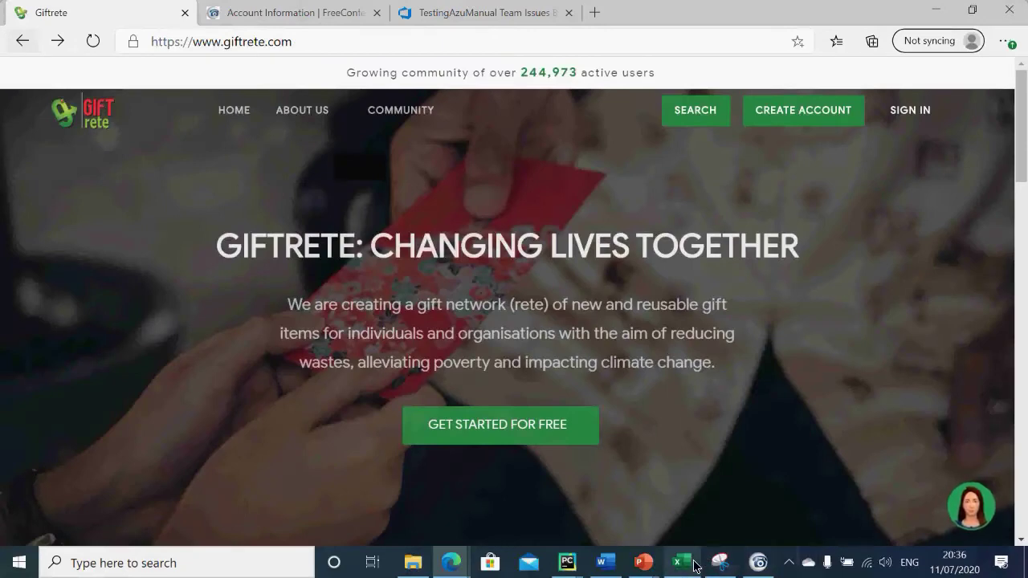
mouse_move(720, 567)
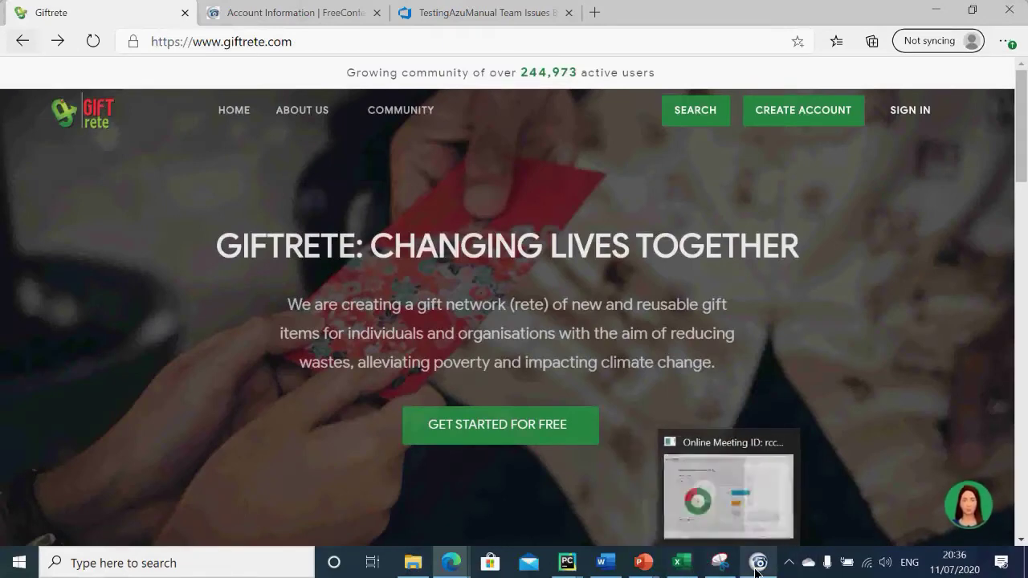
mouse_move(602, 573)
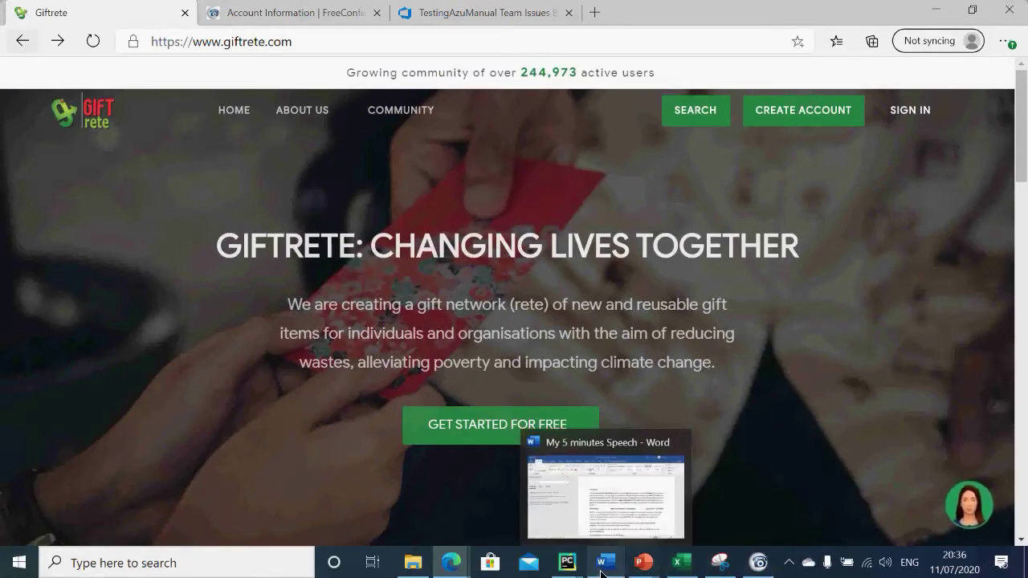
mouse_move(456, 570)
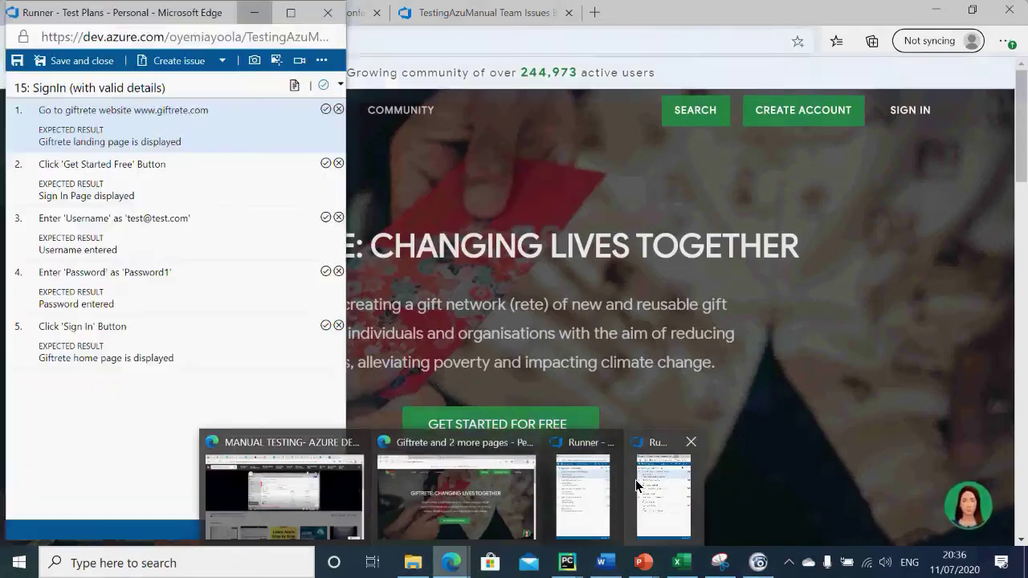
click(639, 486)
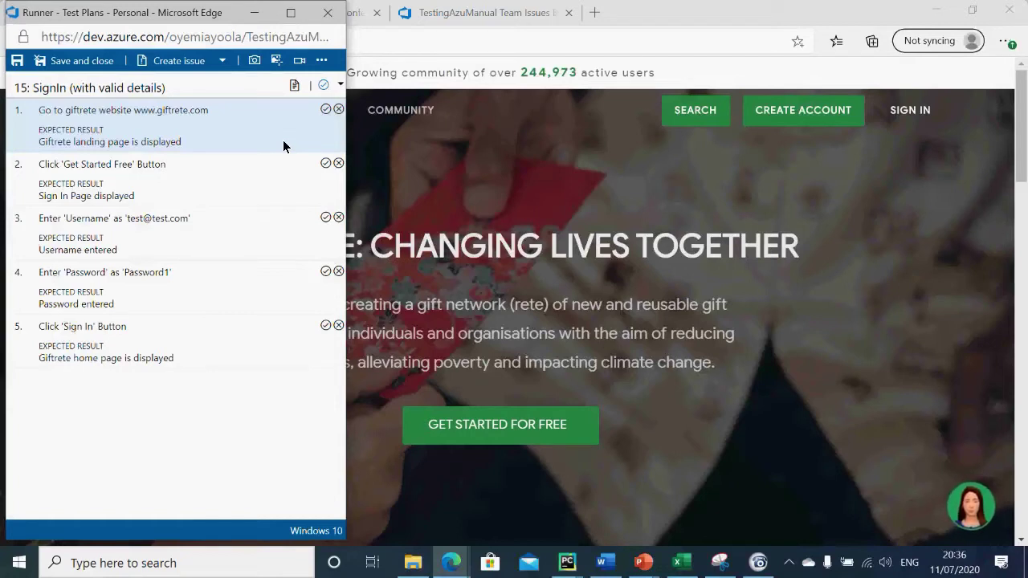
click(596, 13)
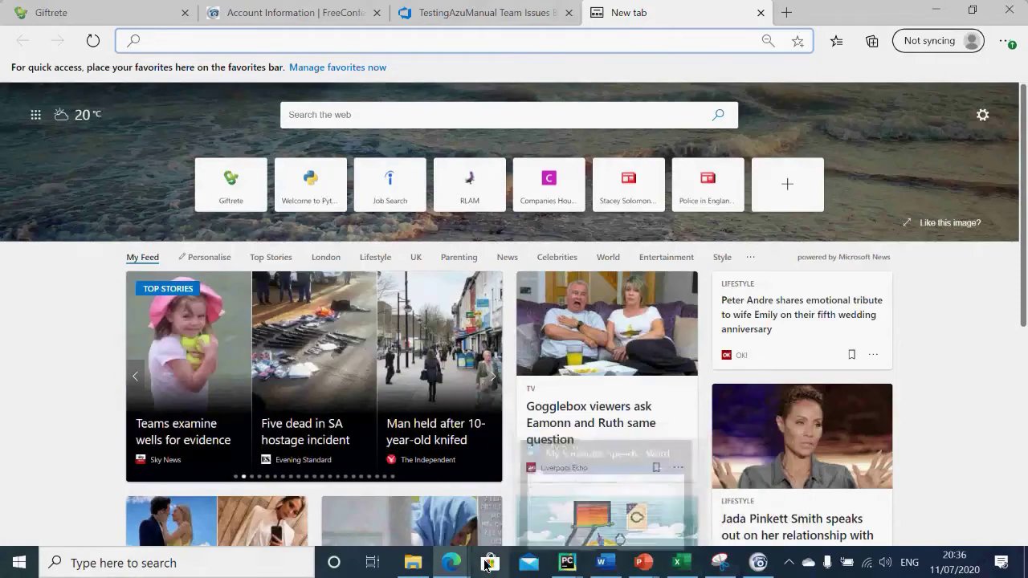
mouse_move(456, 565)
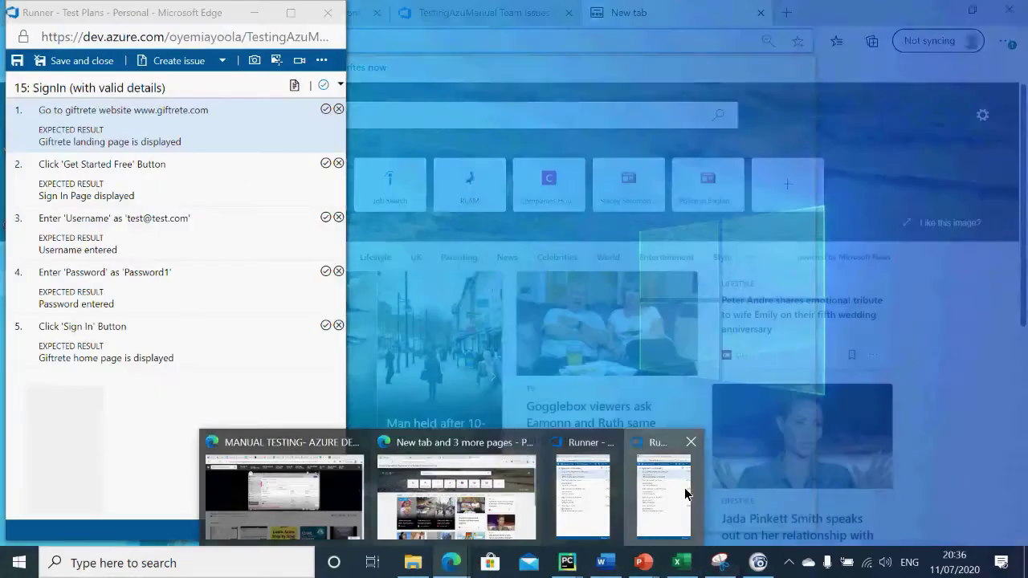
click(684, 488)
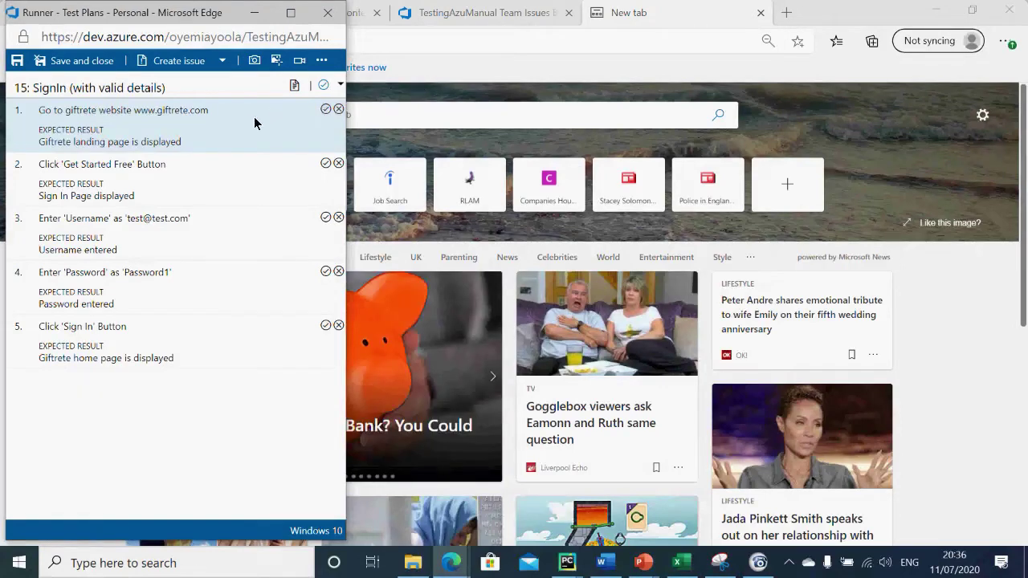
click(443, 49)
text(www)
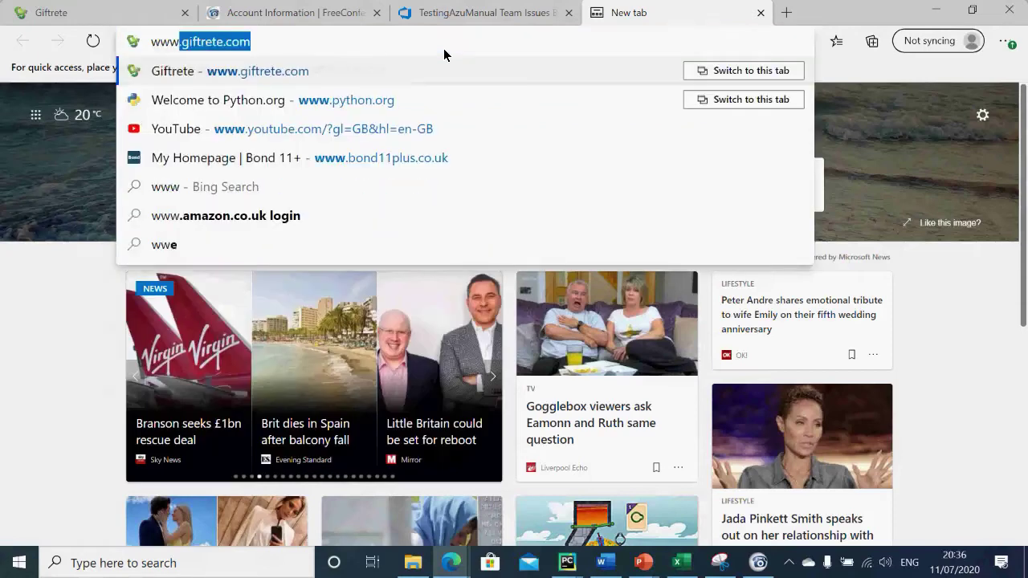
key(Return)
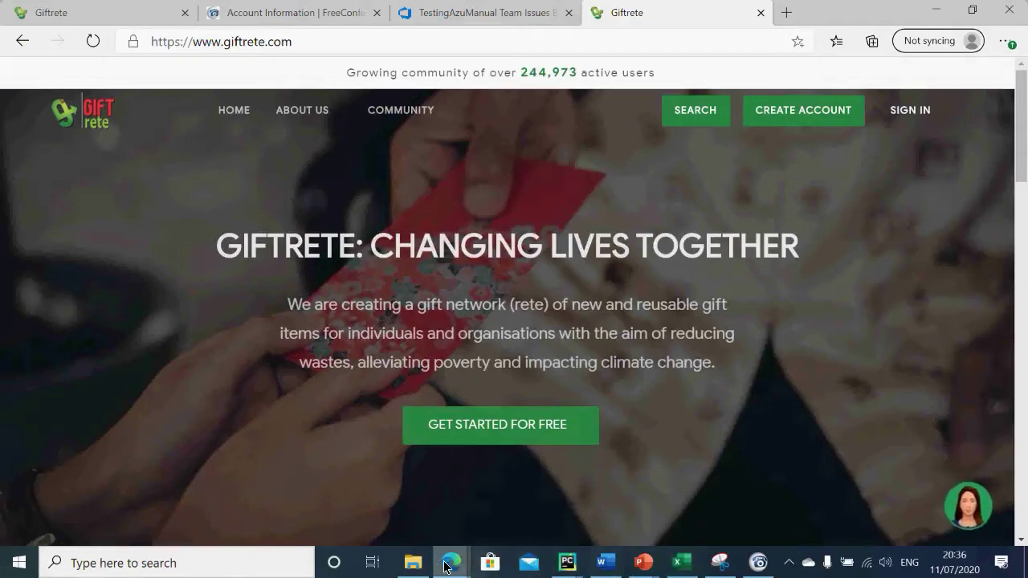
mouse_move(448, 565)
click(571, 515)
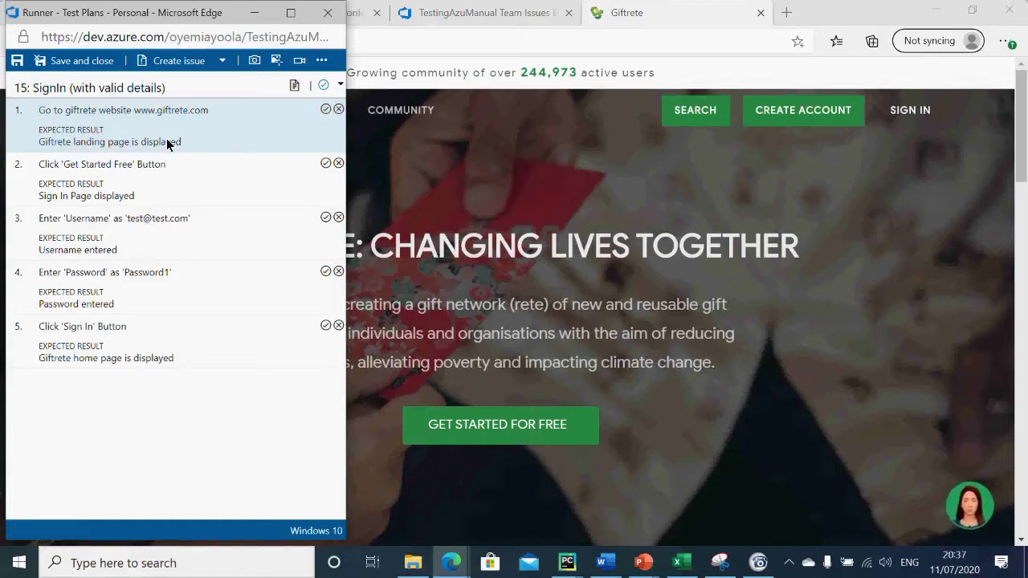
Step: Select step 1 in the Runner and mark it failed so an empty comment box appears beneath it
click(328, 112)
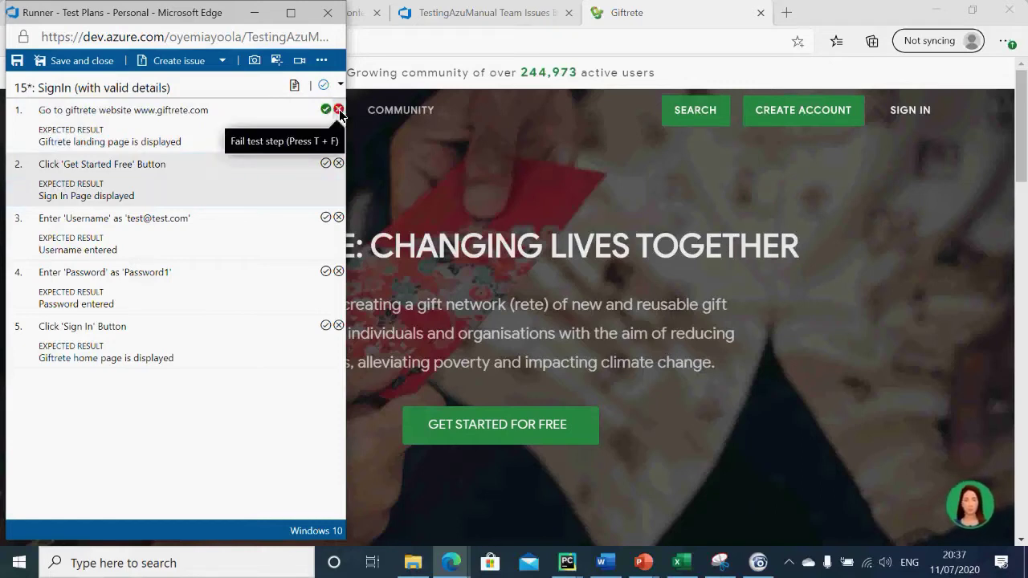
click(138, 131)
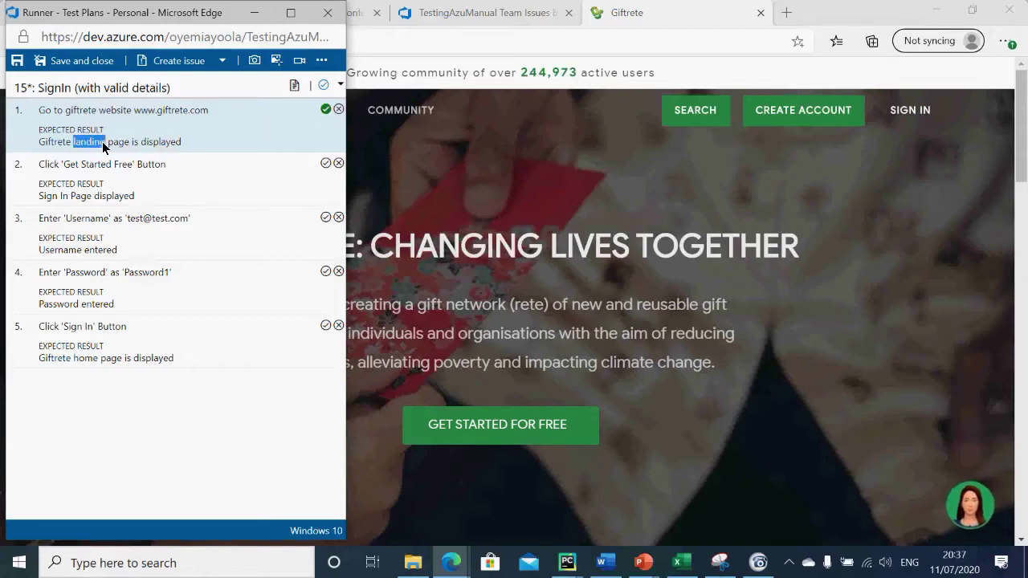
click(223, 110)
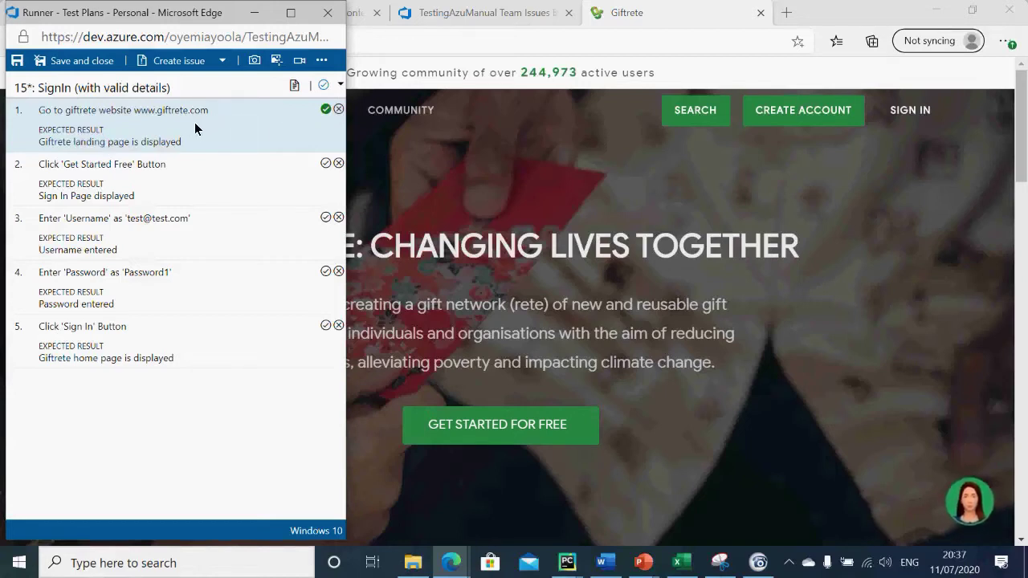
click(338, 110)
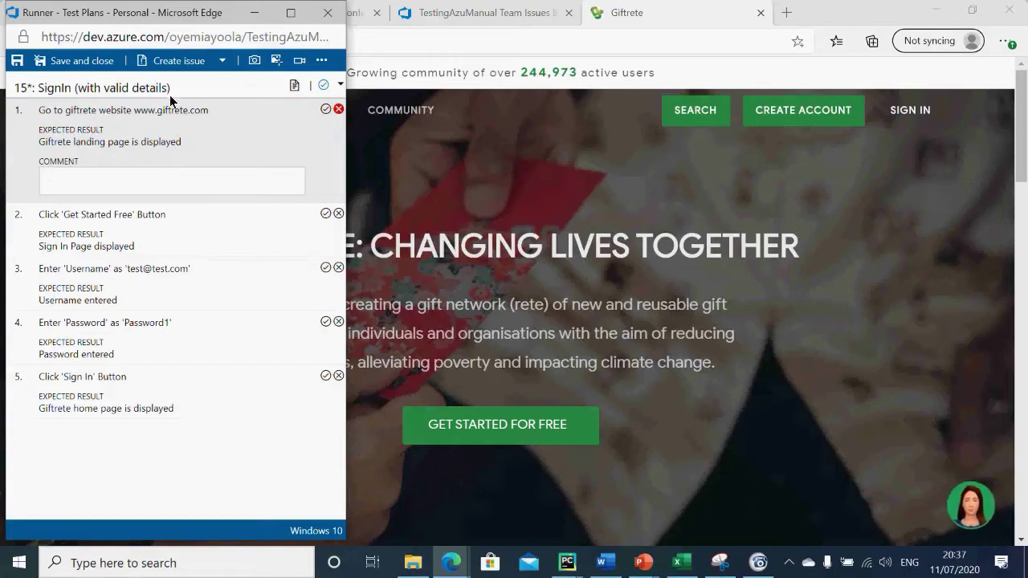
Step: Pass step 1 with the comment 'Giftrete page displayed', then select step 2 and enter the Giftrete account
click(324, 112)
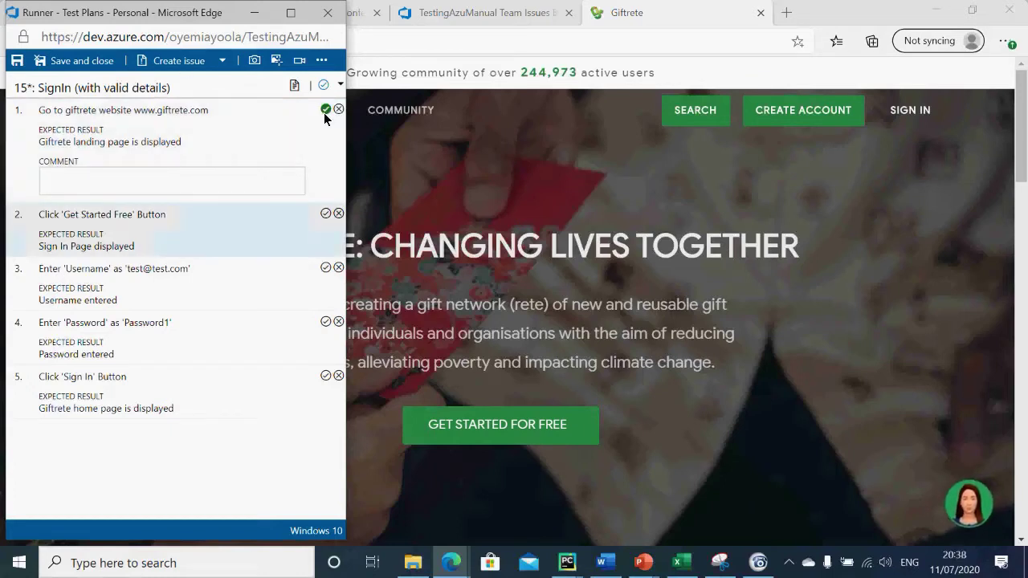
click(167, 182)
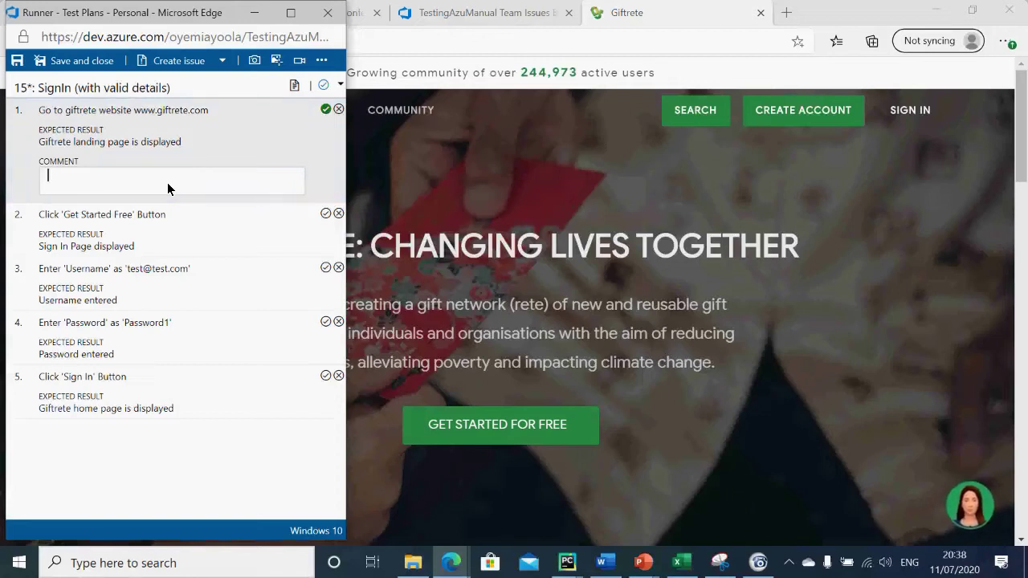
text(Giftrete page displ)
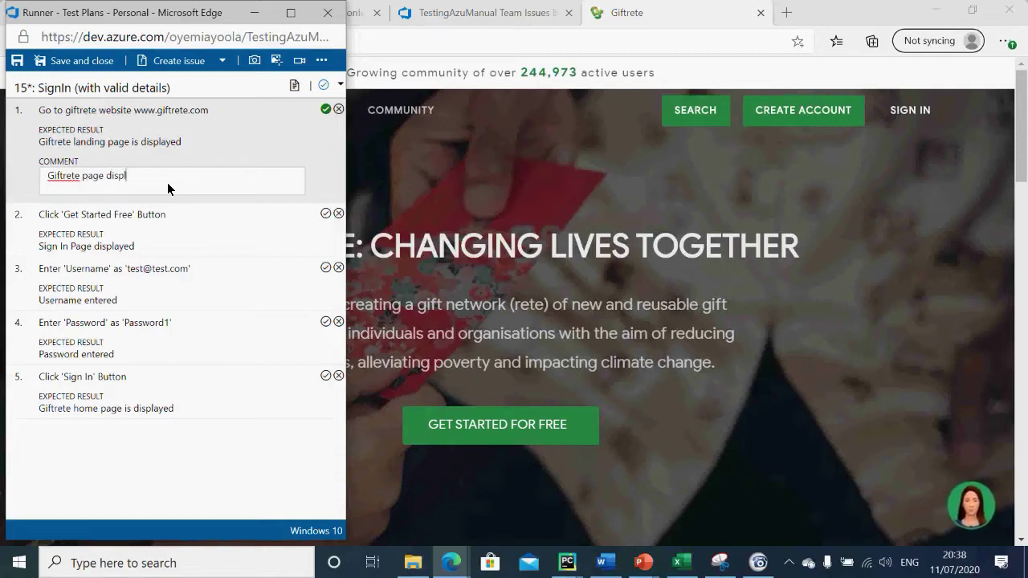
text(ayed)
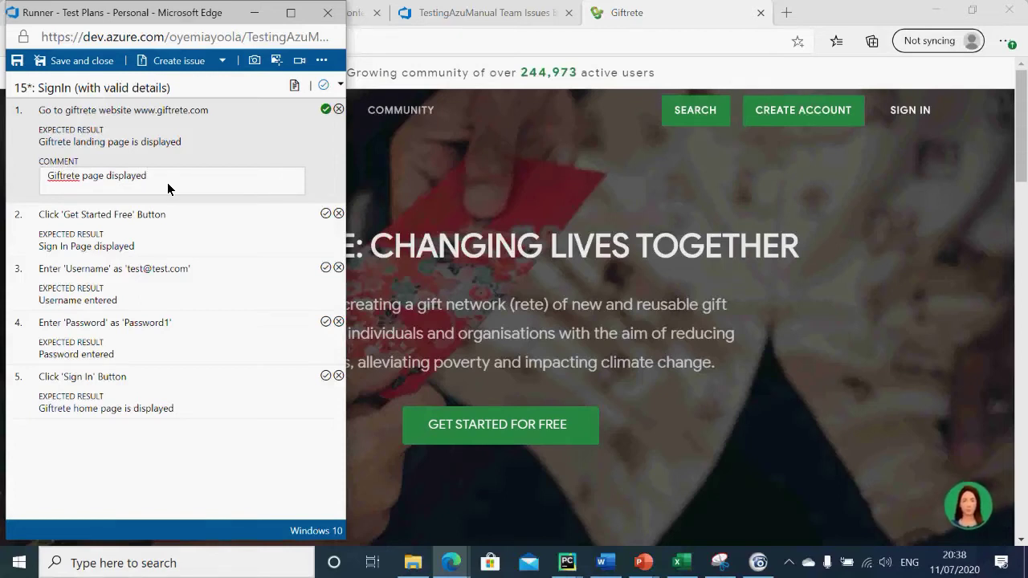
click(164, 239)
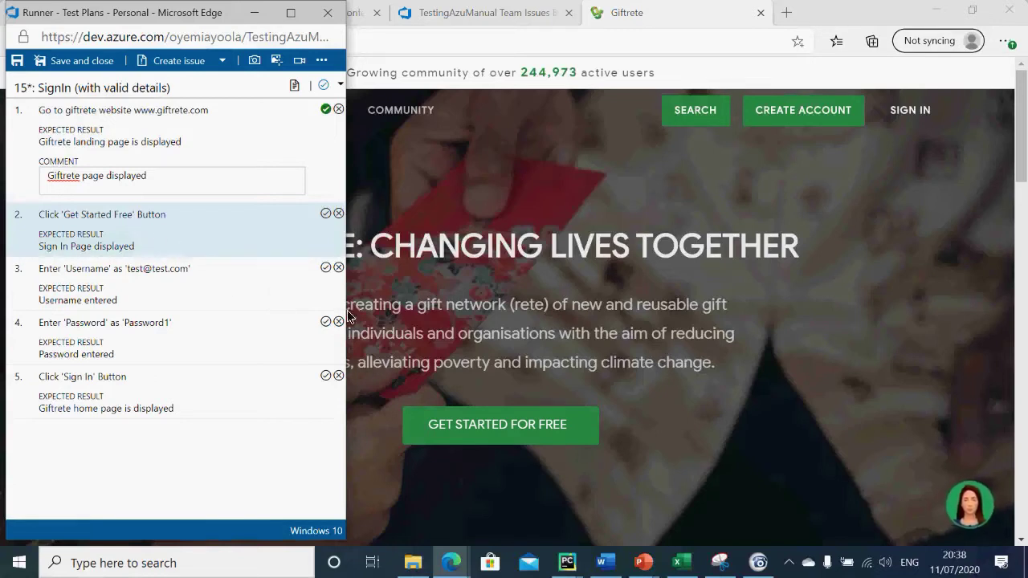
click(542, 431)
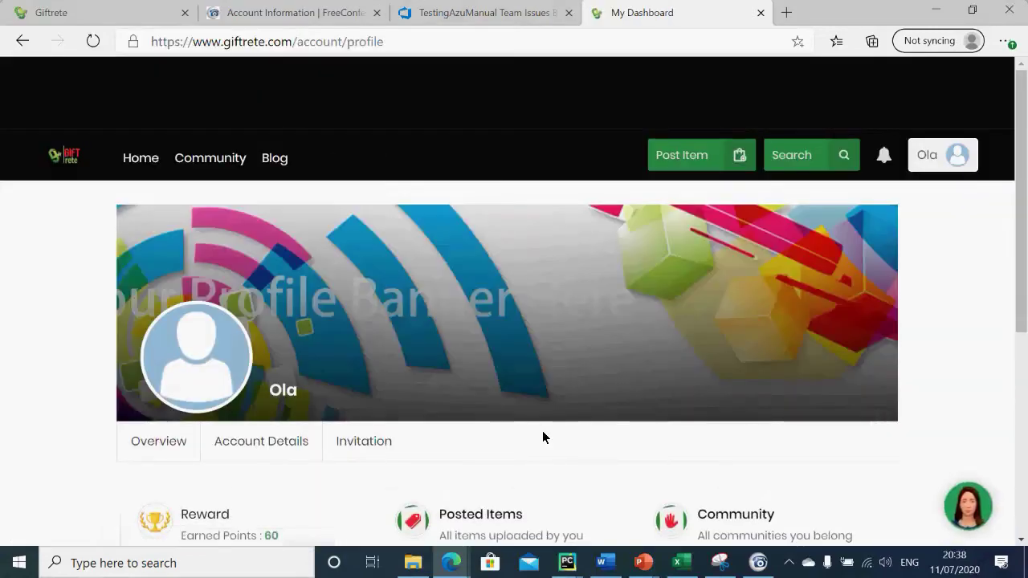
Step: Log out of Giftrete from the Ola menu, then bring the Test Runner window back in front
mouse_move(906, 175)
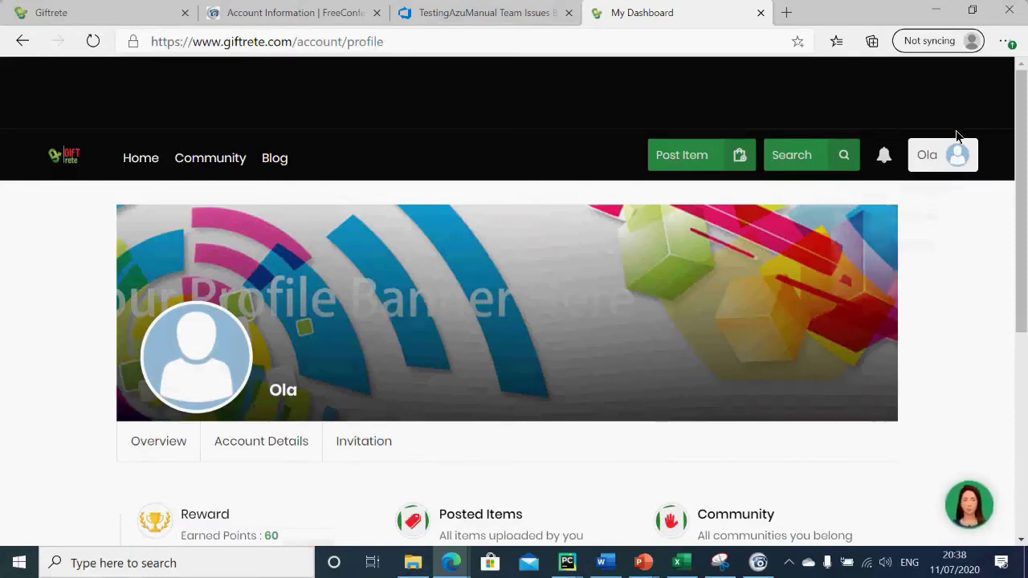
mouse_move(946, 153)
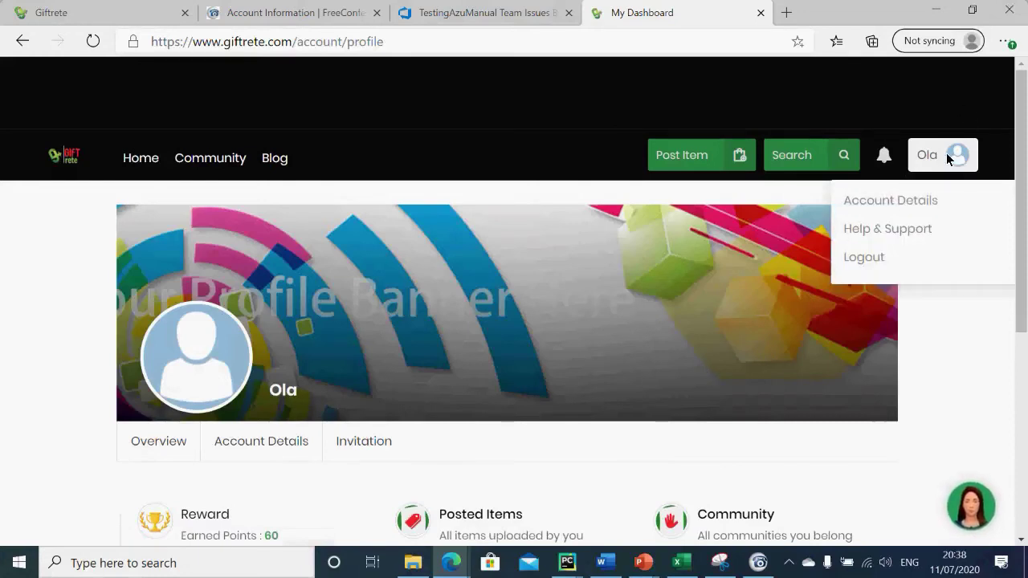
click(872, 257)
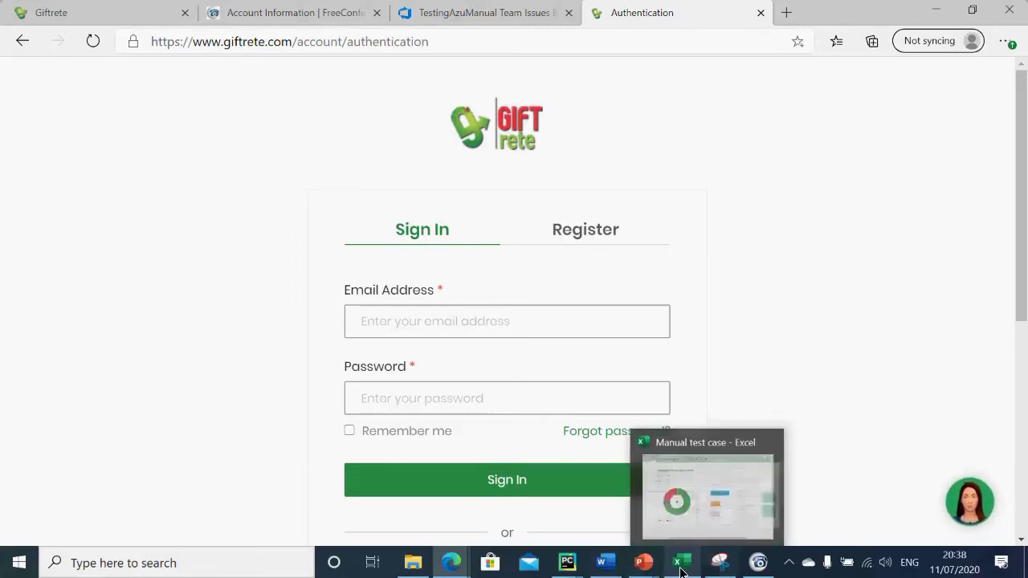
mouse_move(760, 566)
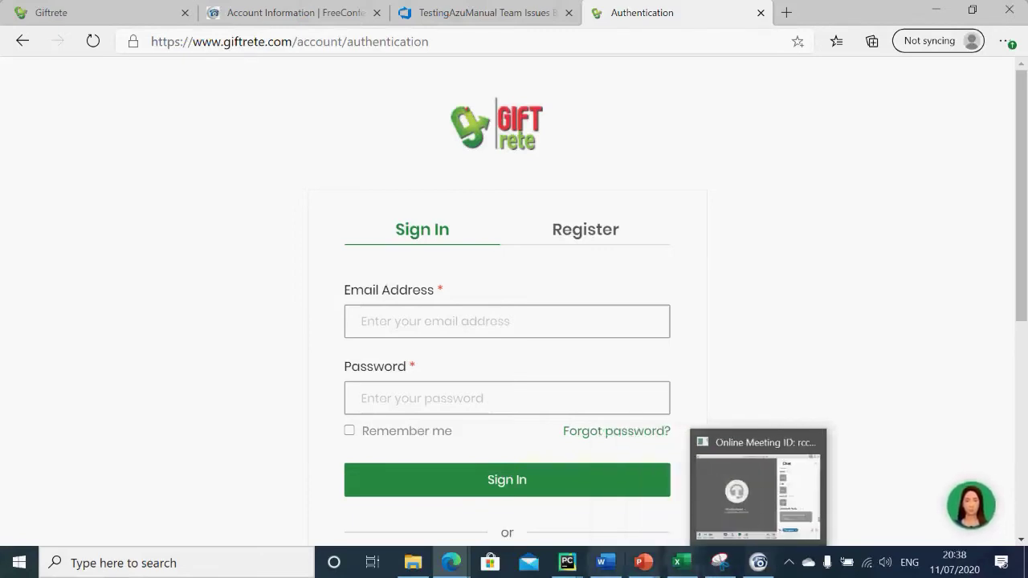
mouse_move(466, 569)
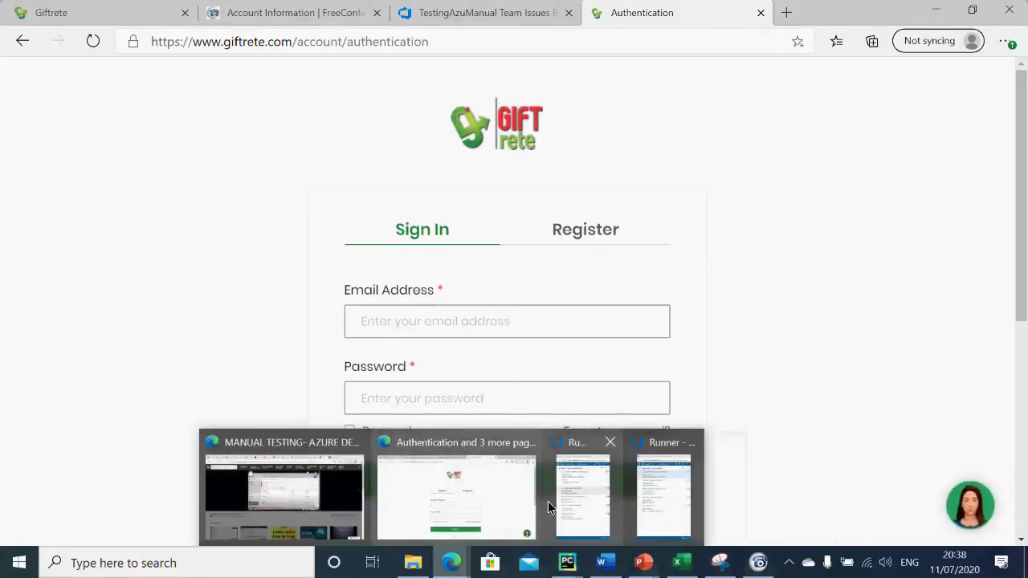
click(572, 498)
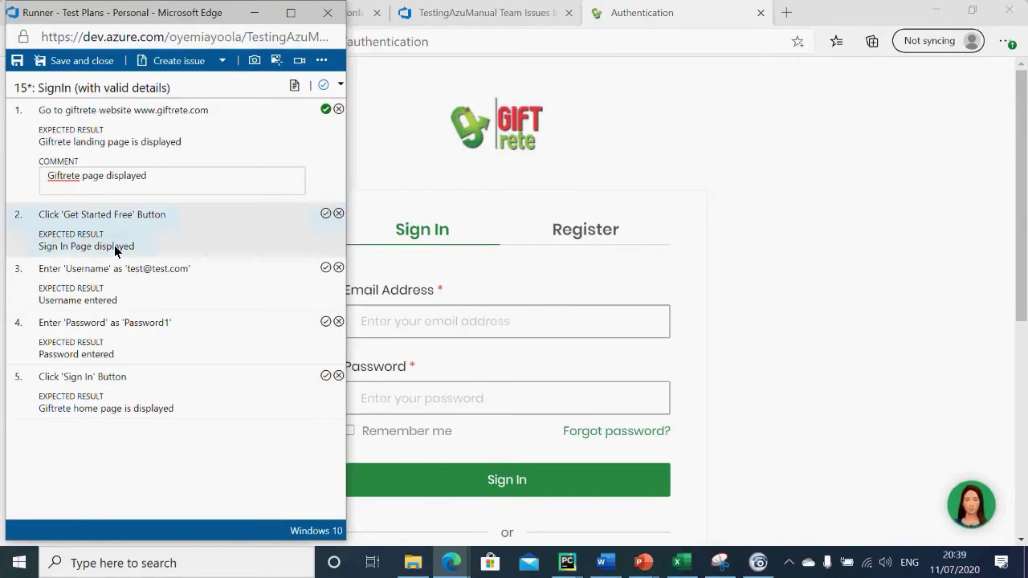
Step: Mark step 2 passed and click into Giftrete's sign-in Email Address field
click(325, 213)
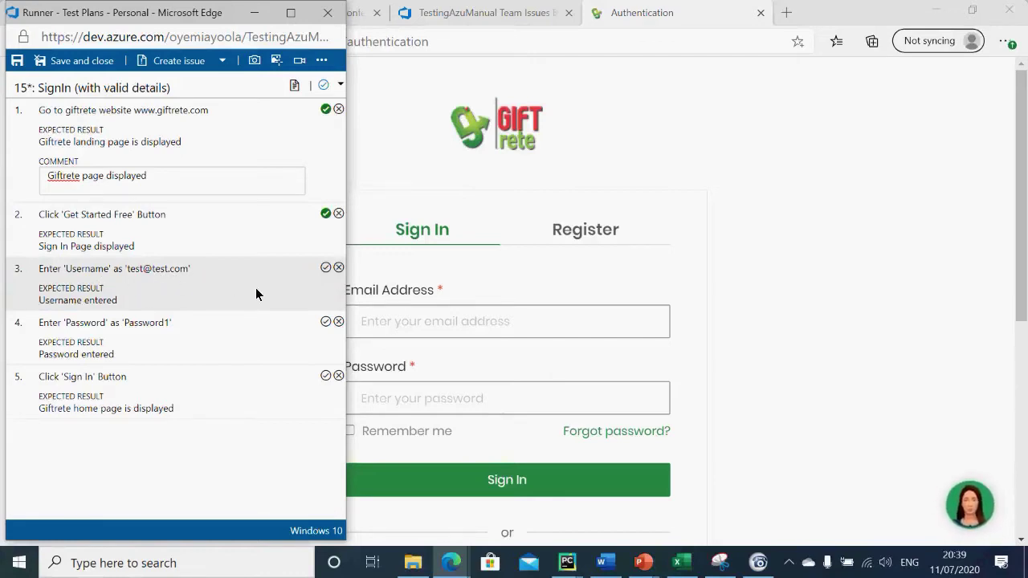
click(432, 329)
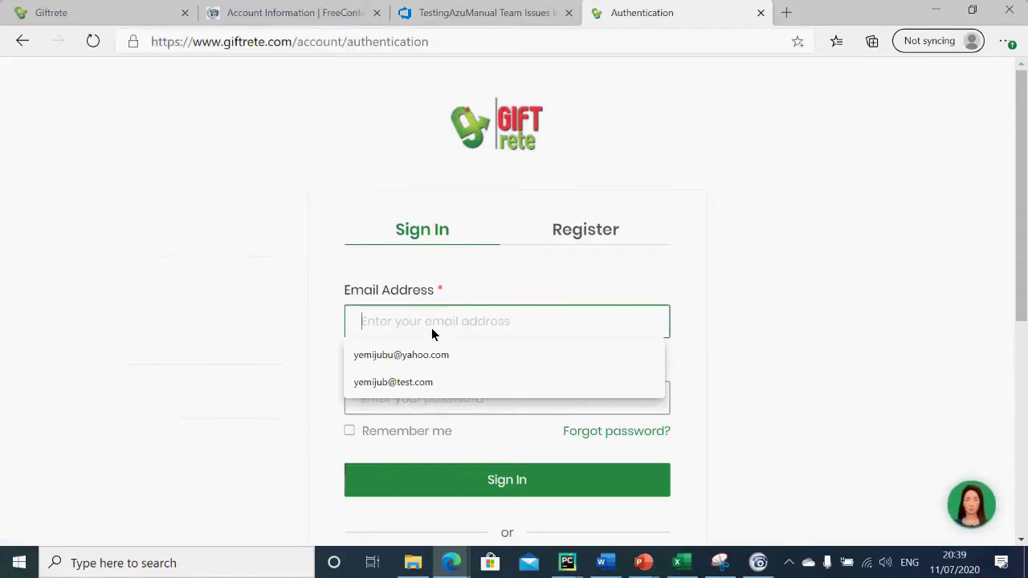
Step: Sign in to Giftrete with the saved account email and the account password
click(436, 355)
click(437, 393)
text(****)
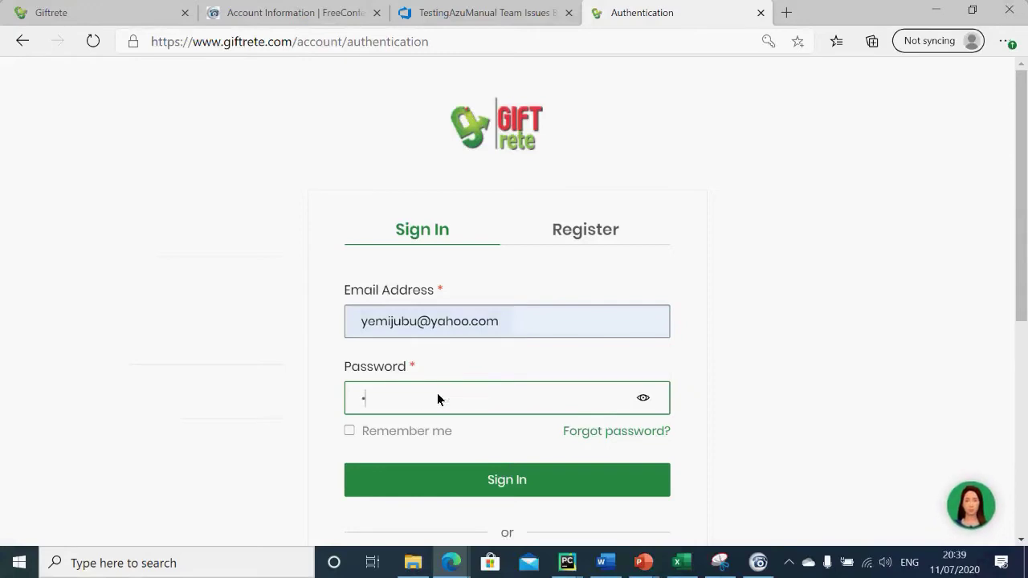
text(***)
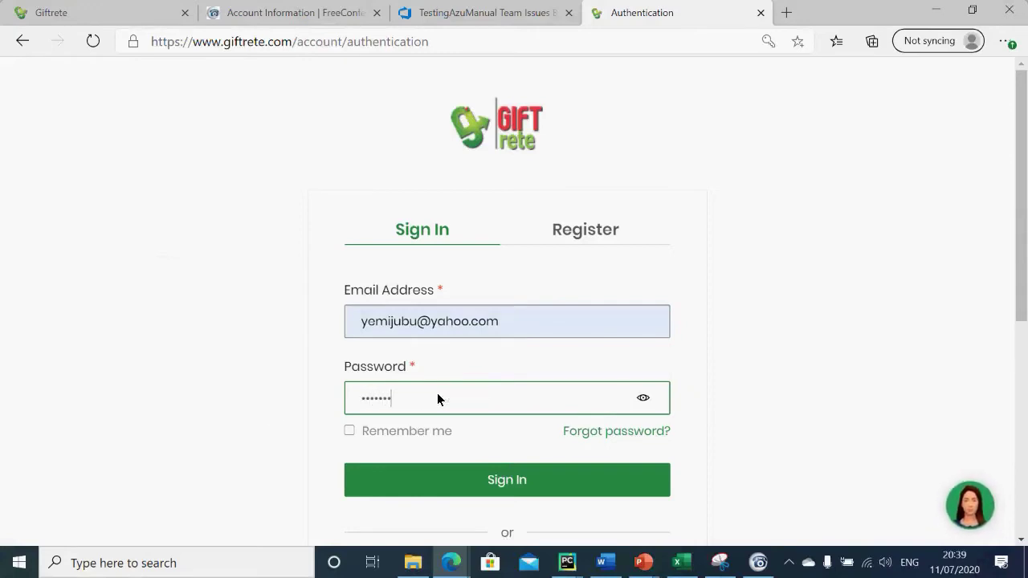
key(BackSpace)
key(BackSpace)
key(BackSpace)
key(BackSpace)
key(BackSpace)
key(BackSpace)
key(BackSpace)
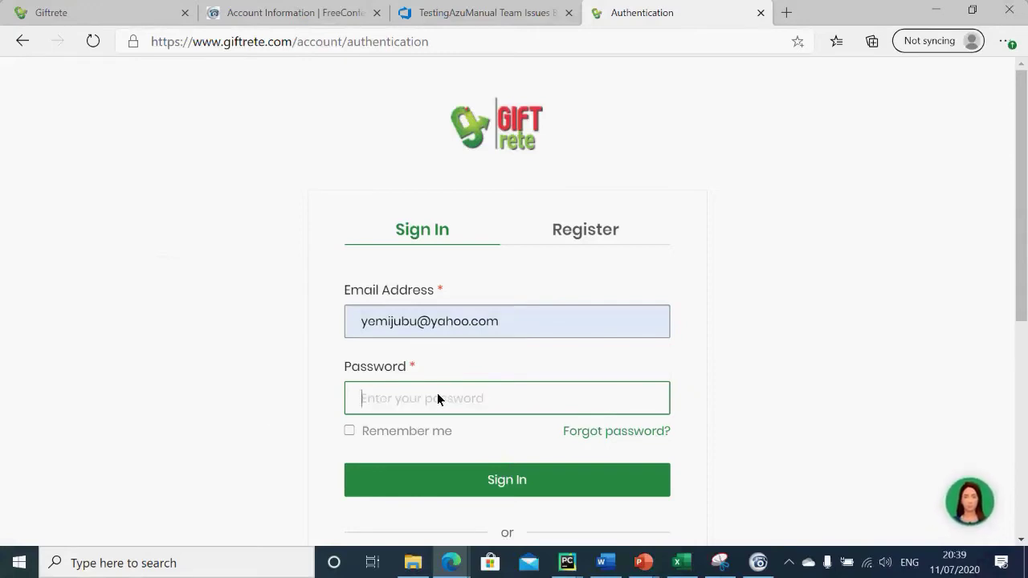
text(********)
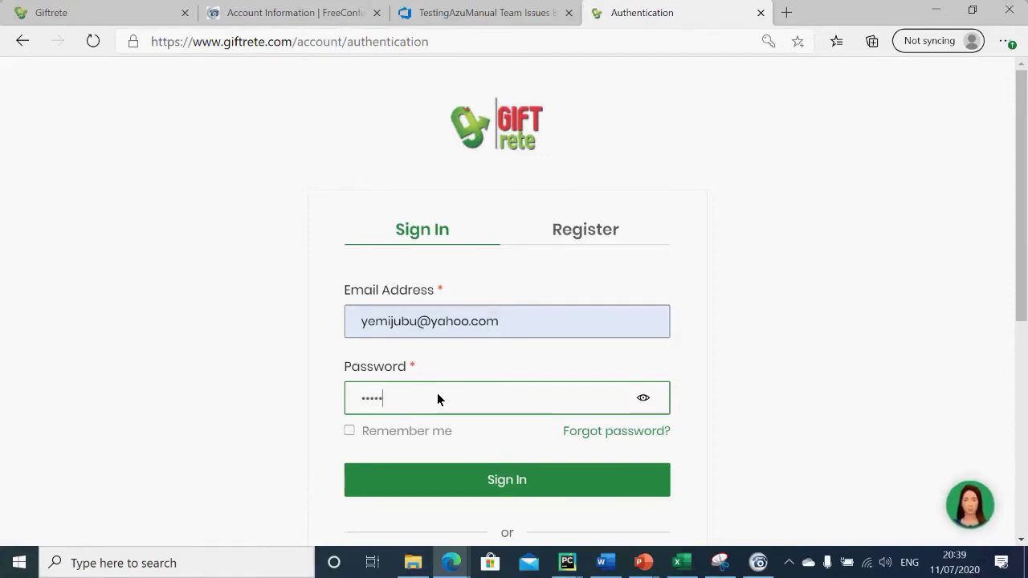
click(426, 479)
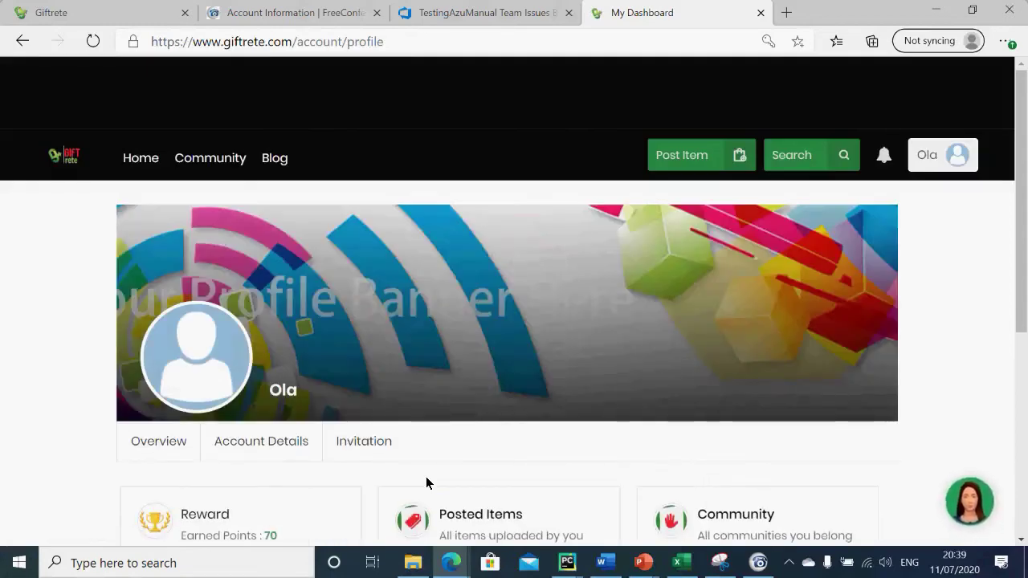
mouse_move(687, 569)
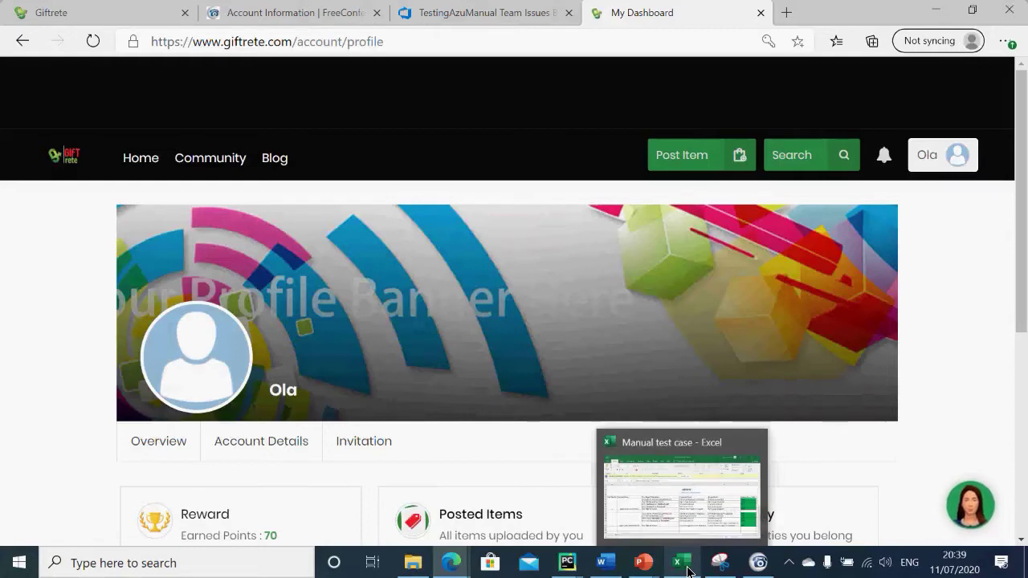
mouse_move(647, 570)
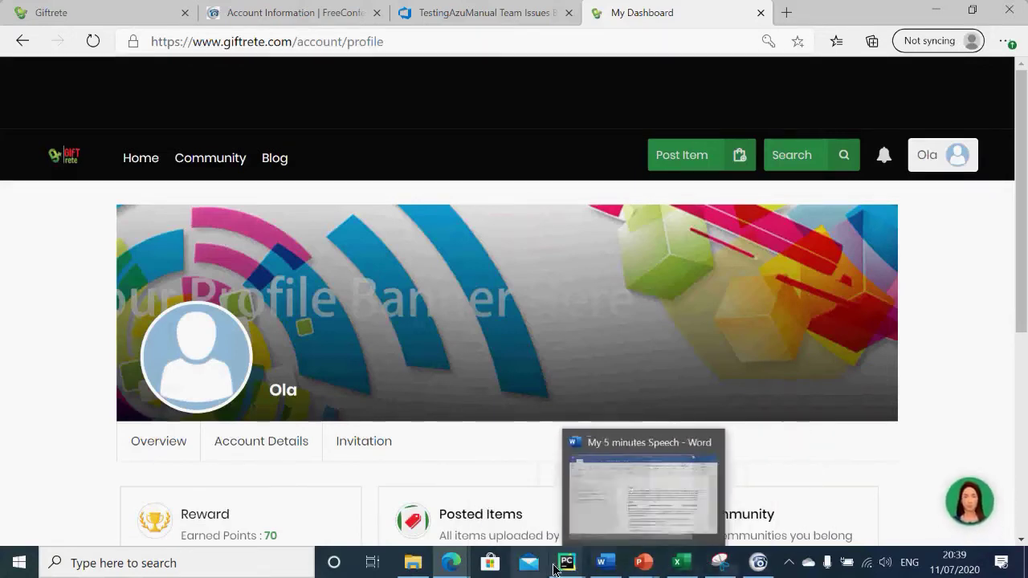
Step: Return to the Test Runner and mark steps 3, 4 and 5 as passed
mouse_move(460, 569)
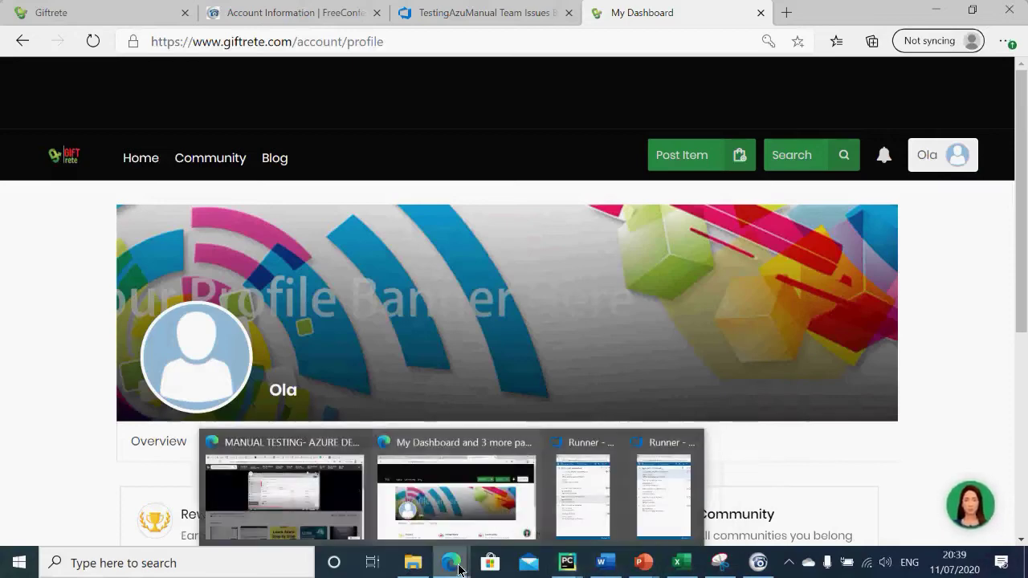
click(597, 484)
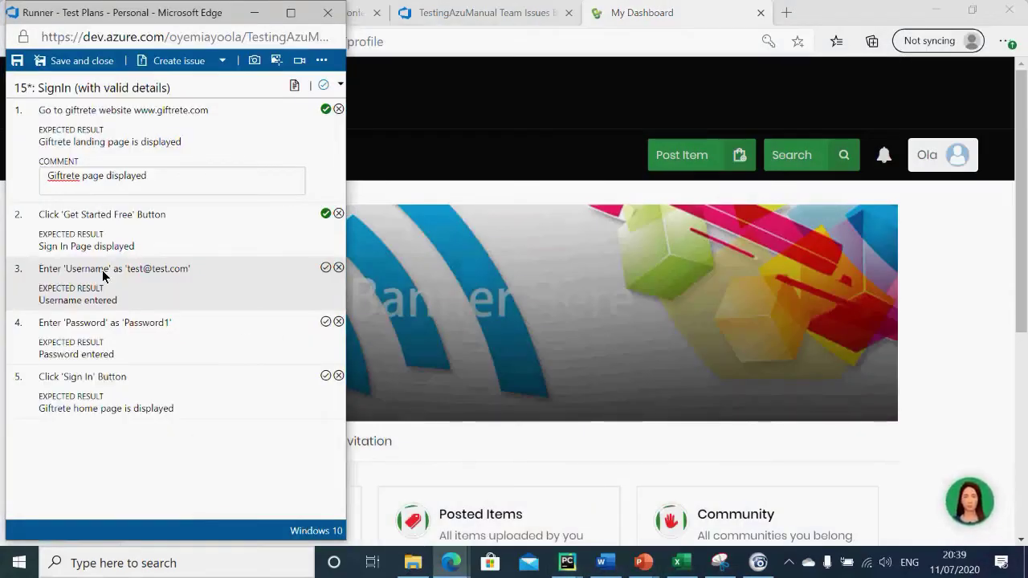
click(328, 272)
click(324, 322)
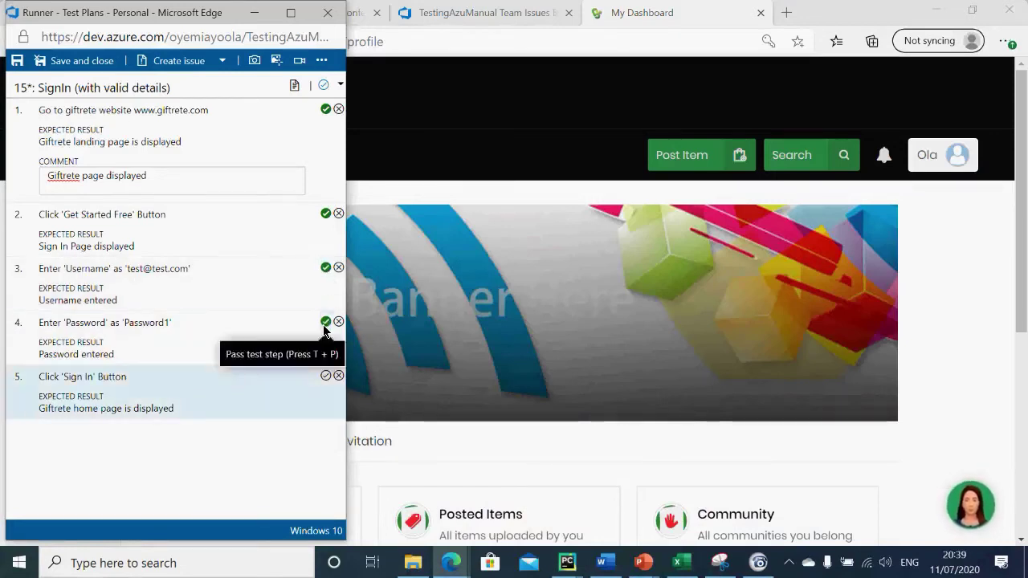
click(324, 377)
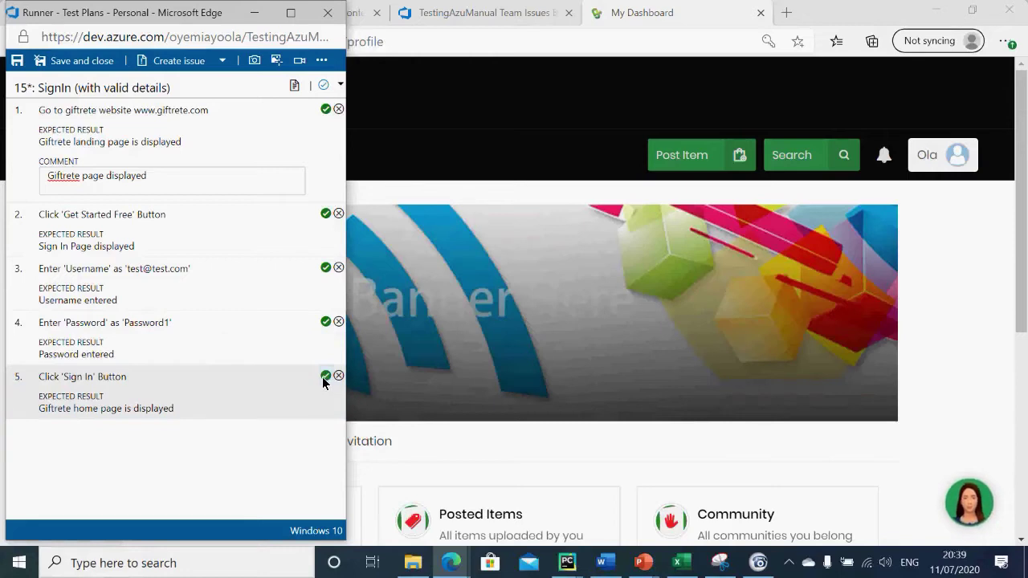
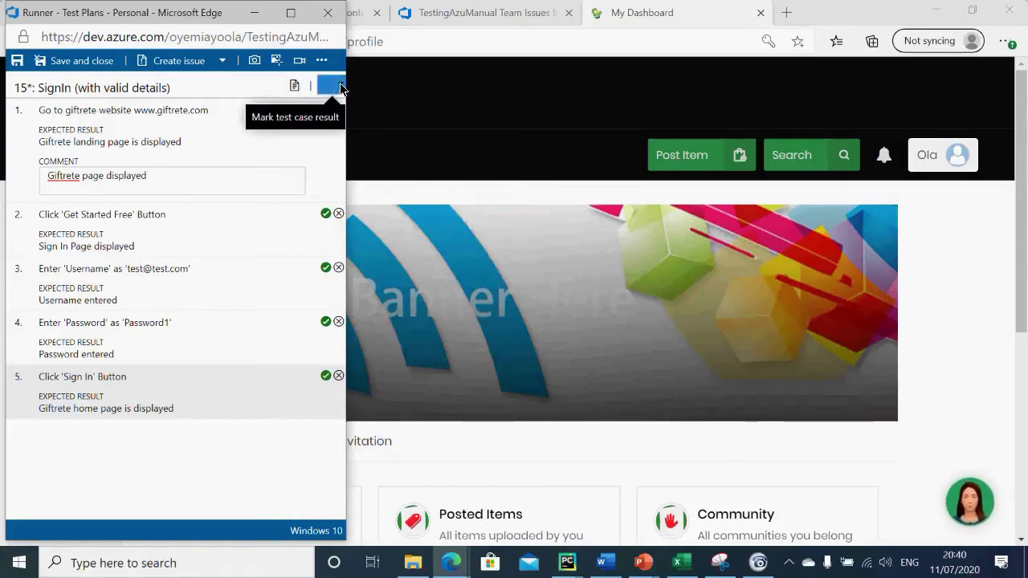
Step: Mark the SignIn (with valid details) test case as Passed, then save and close the runner
click(340, 85)
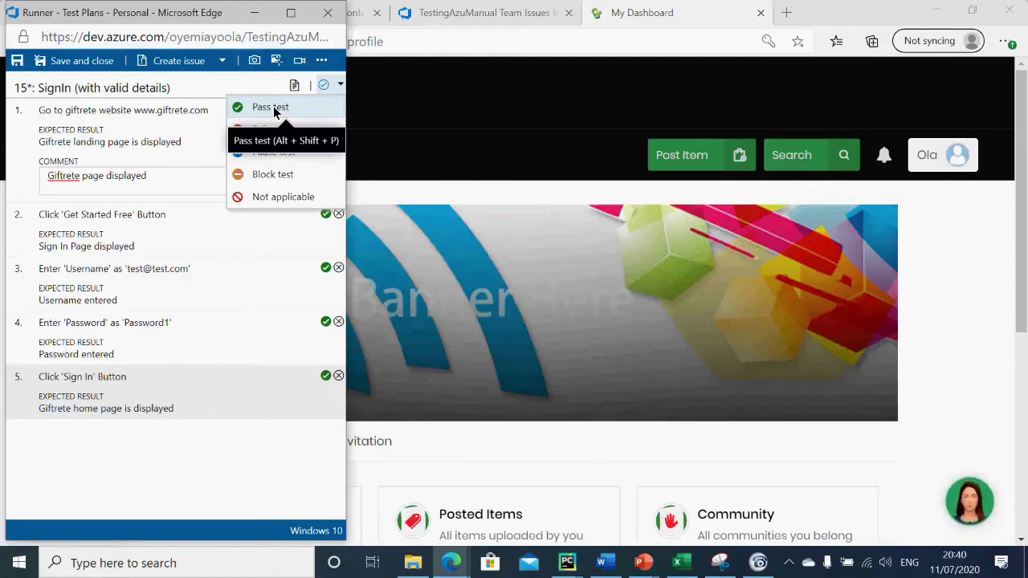
click(274, 112)
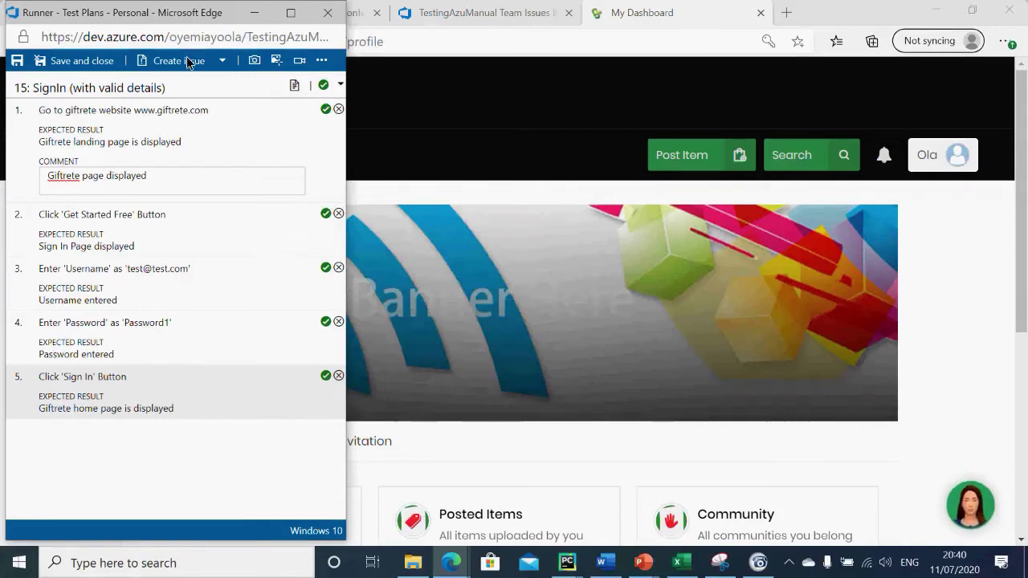
click(82, 64)
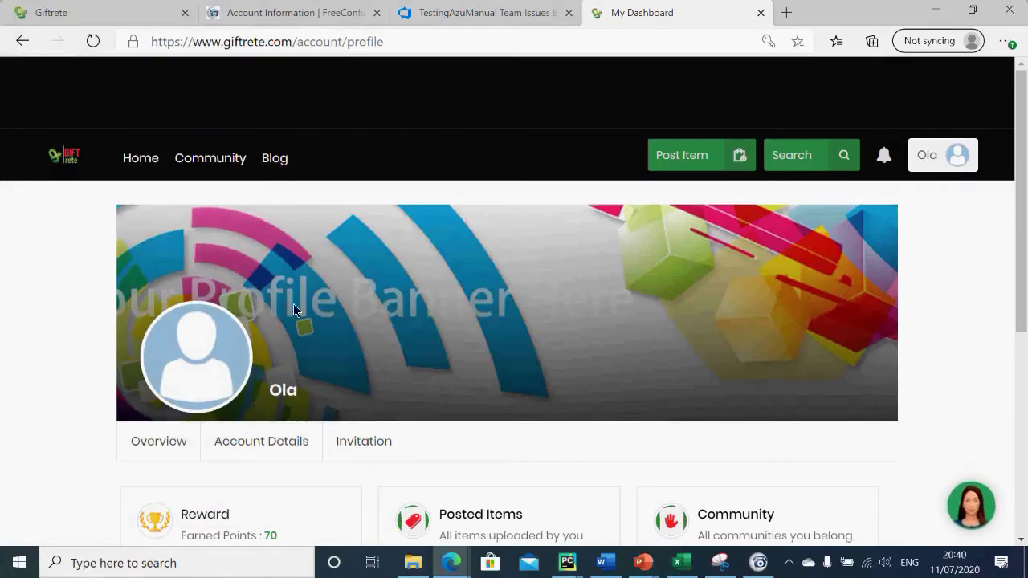
Step: Close the leftover runner window and return to the TestingAzuManual Kanban board
mouse_move(450, 563)
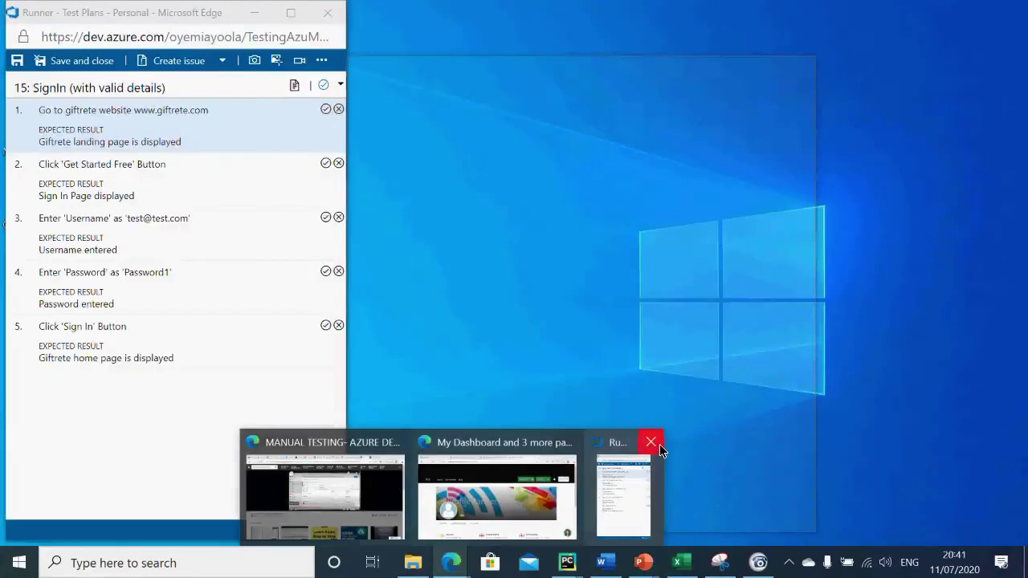
click(659, 444)
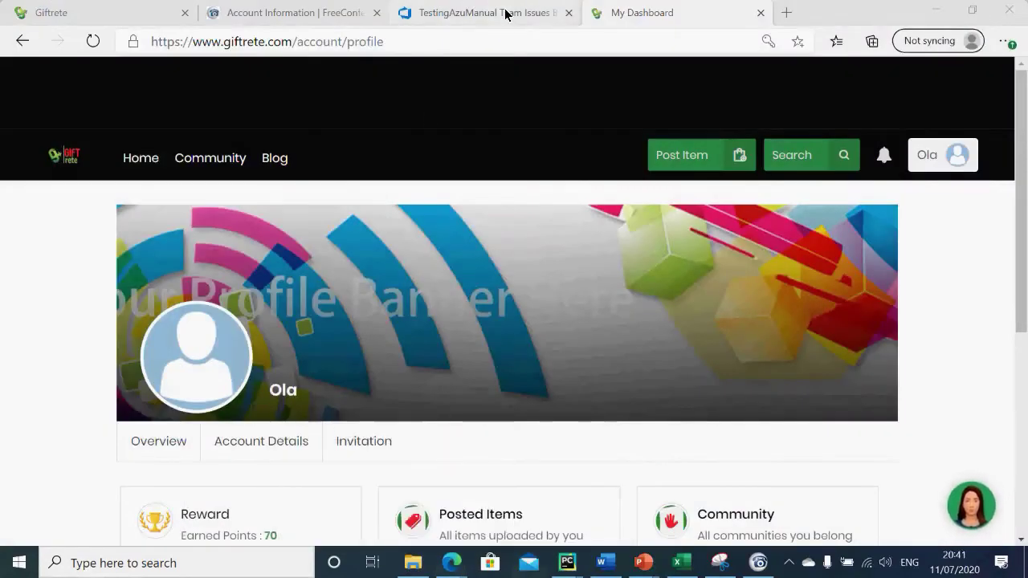
click(503, 13)
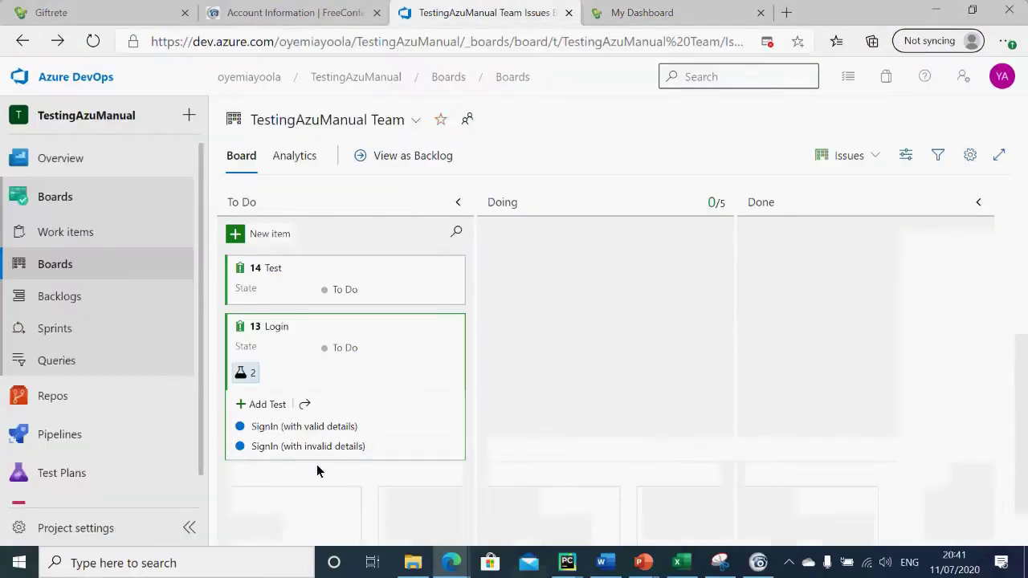
click(74, 297)
click(68, 275)
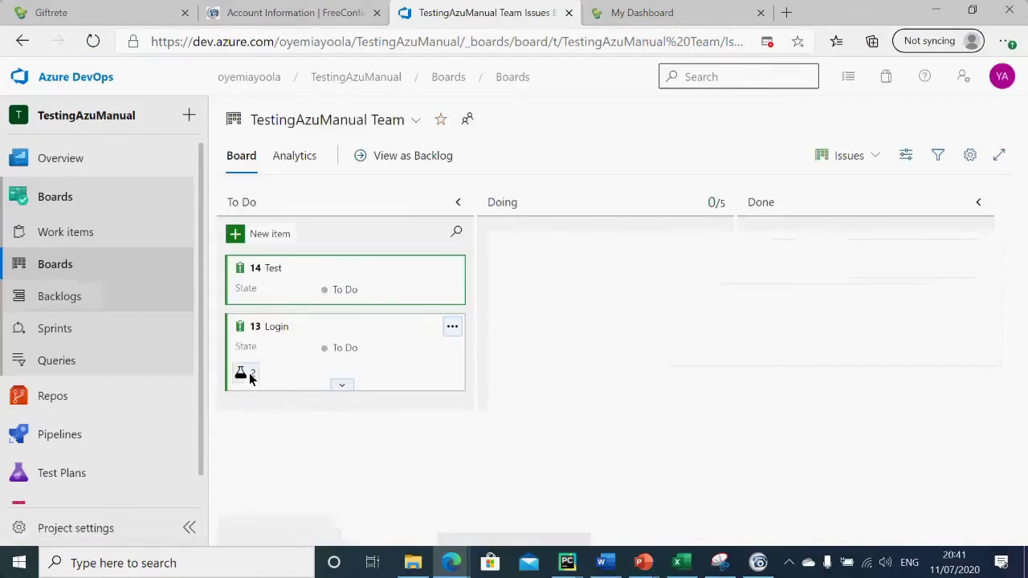
Step: Expand the Login card's linked tests and open SignIn (with invalid details)
click(340, 386)
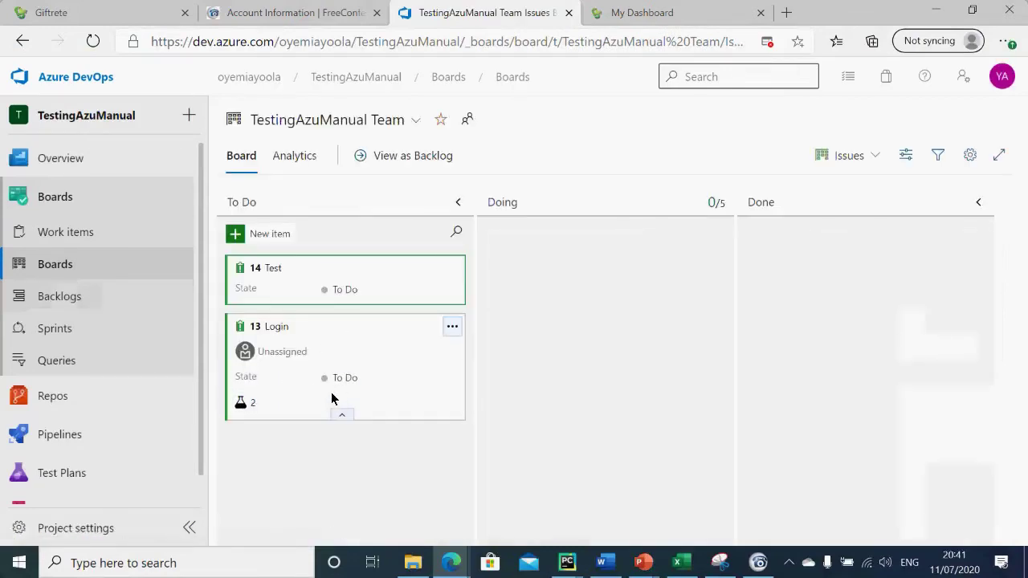
mouse_move(238, 408)
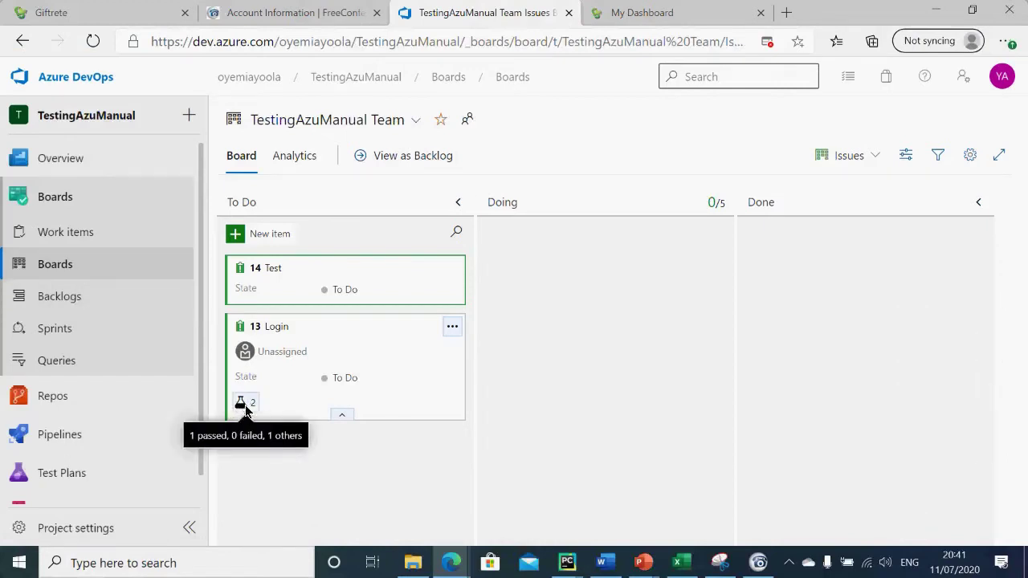
click(241, 402)
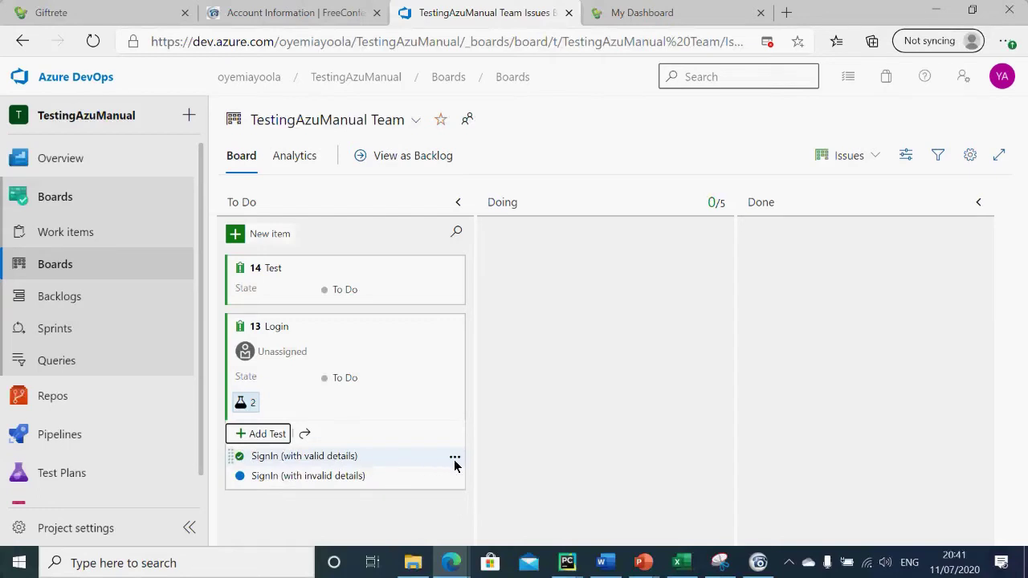
click(314, 482)
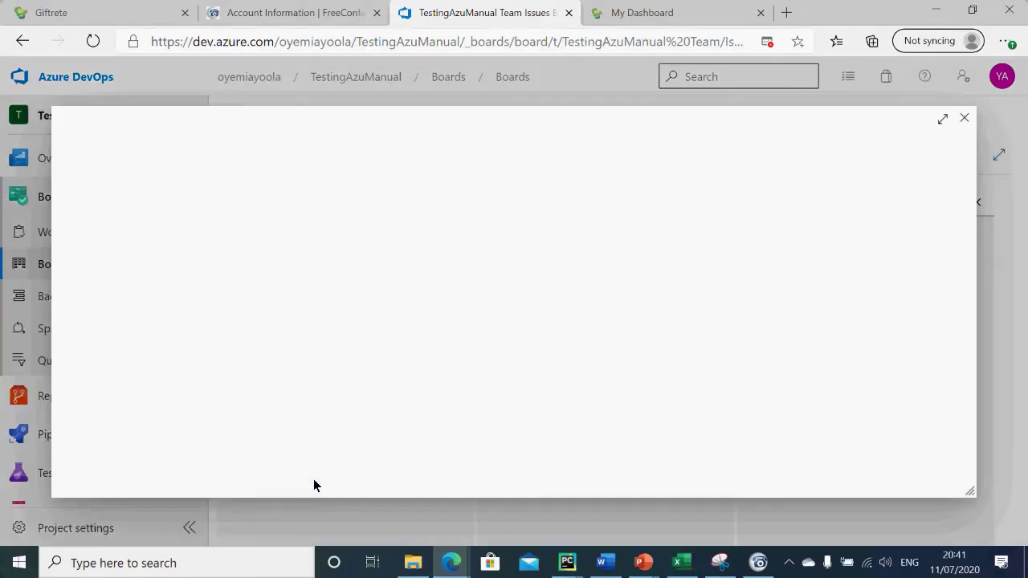
Step: Fill test step 1's action with the step text copied from spreadsheet cell C12
click(243, 351)
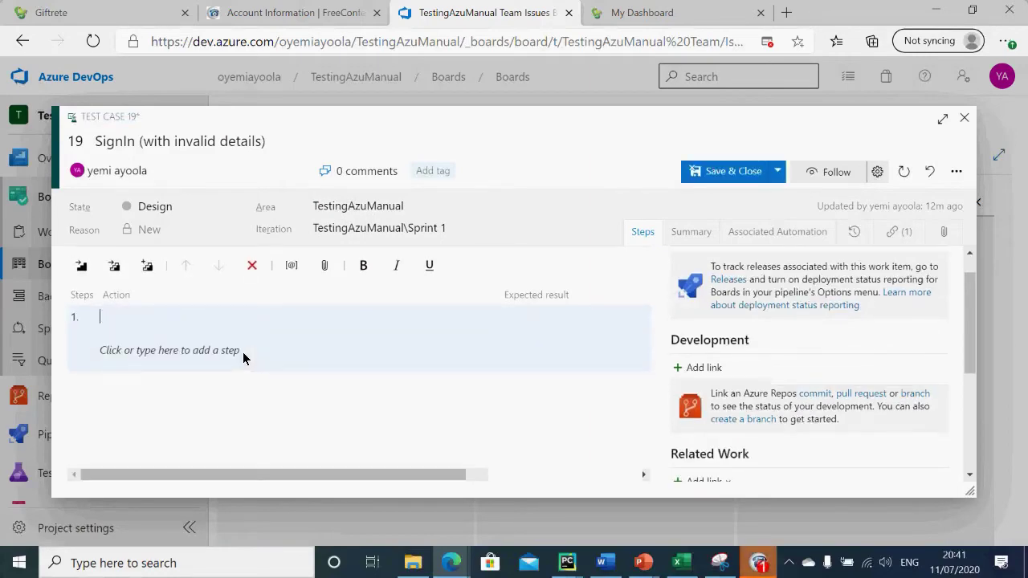
click(692, 561)
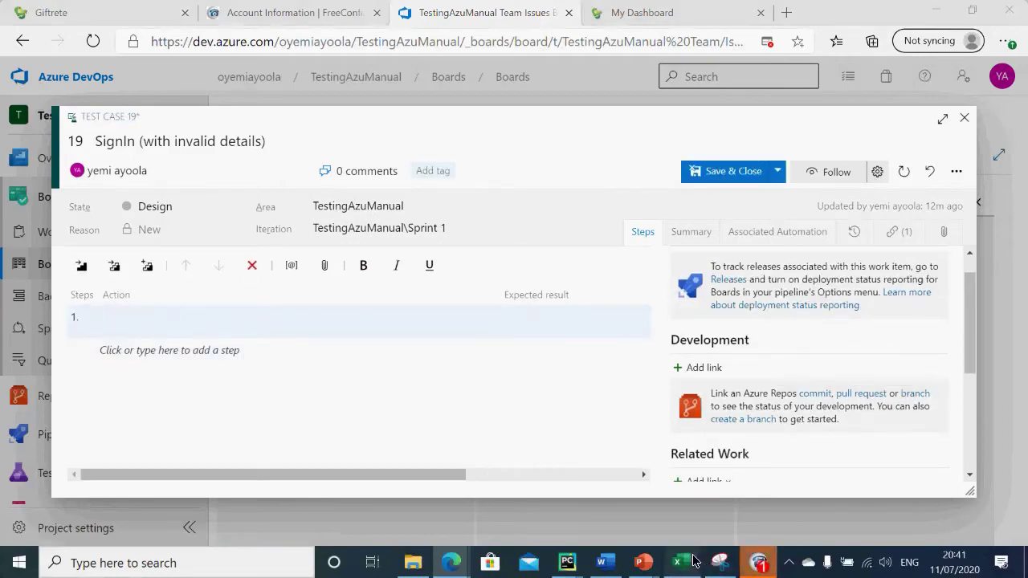
click(280, 389)
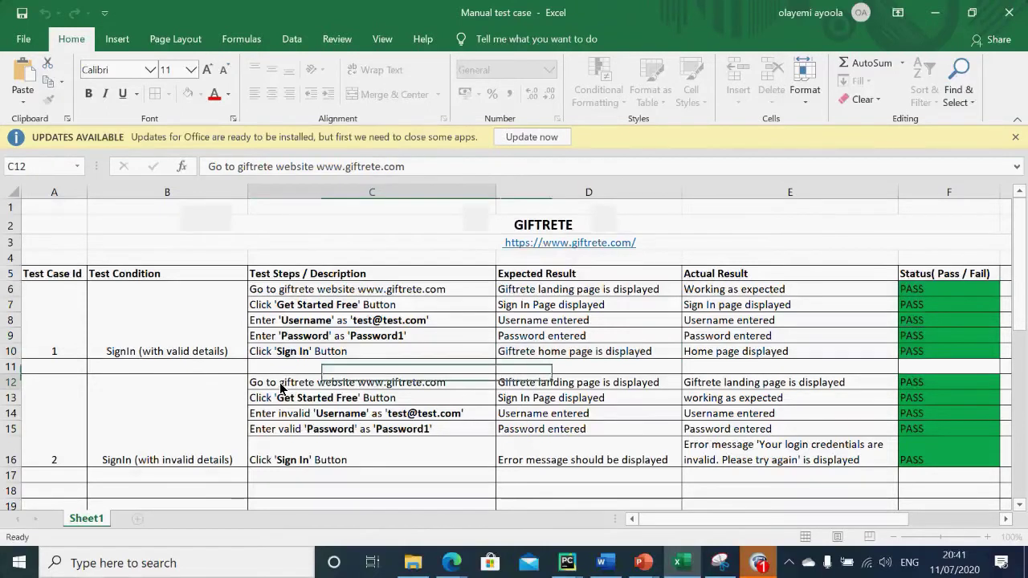
double_click(461, 385)
drag(461, 385, 238, 393)
key(ctrl+c)
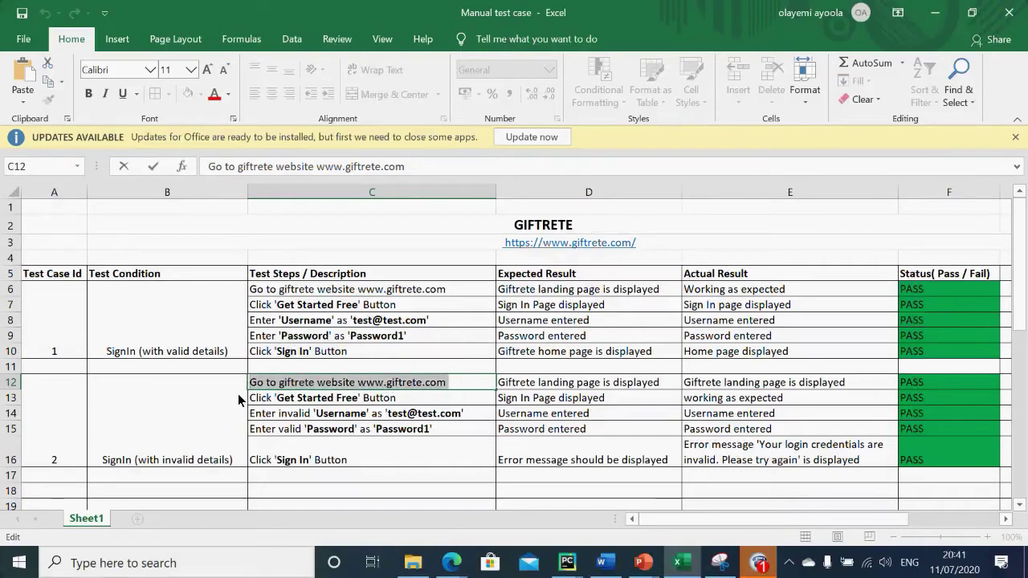
key(alt+Tab)
key(ctrl+v)
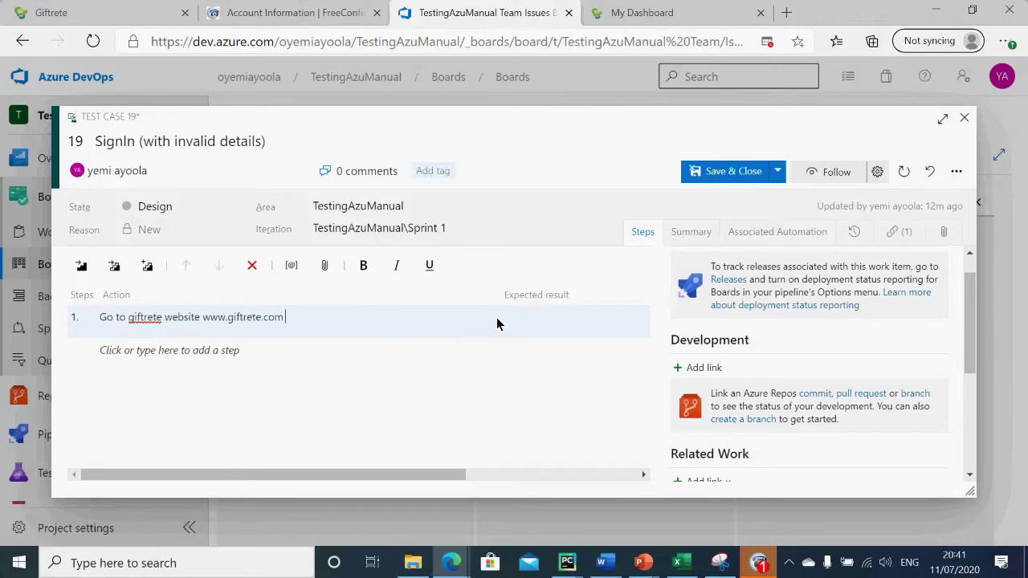
key(Tab)
Step: Fill step 1's expected result with the text from cell D12
key(alt+Tab)
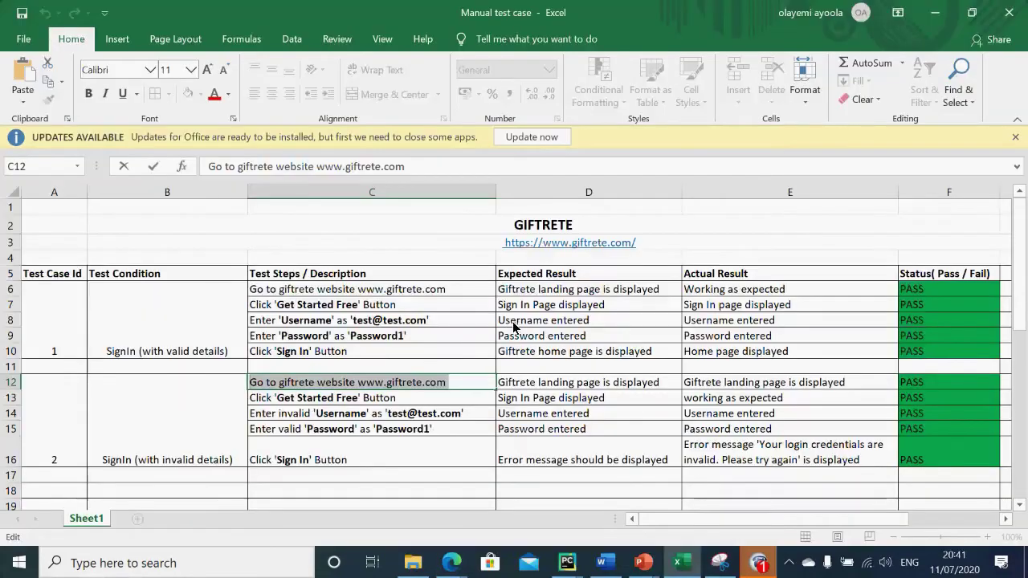
click(627, 386)
double_click(626, 386)
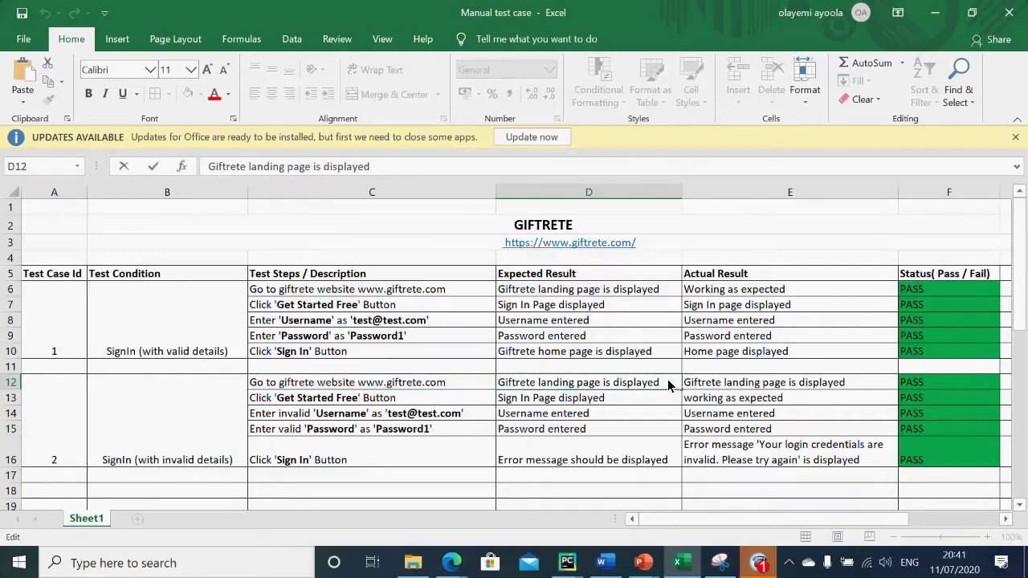
drag(668, 379, 475, 363)
key(ctrl+c)
key(alt+Tab)
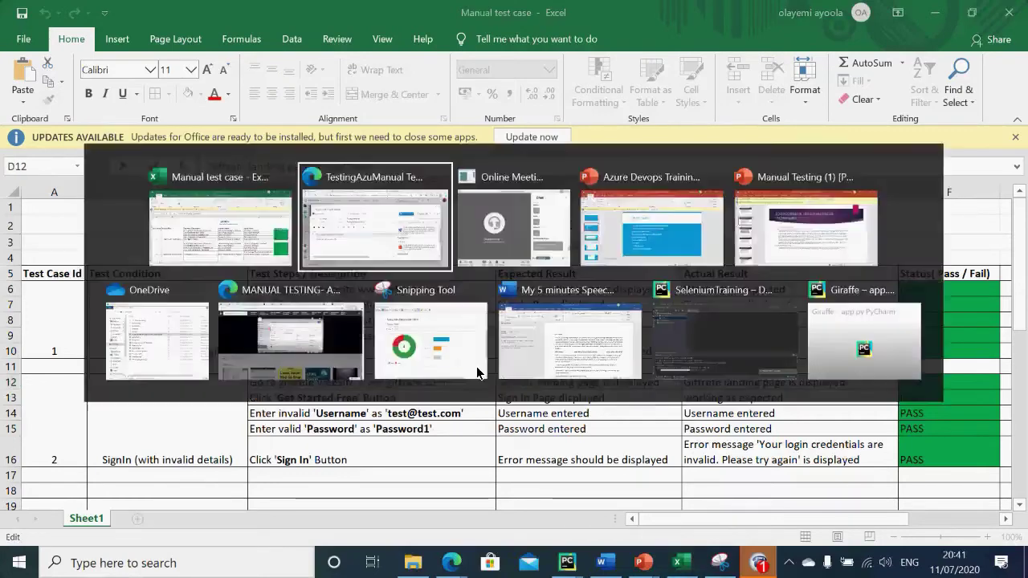
click(522, 355)
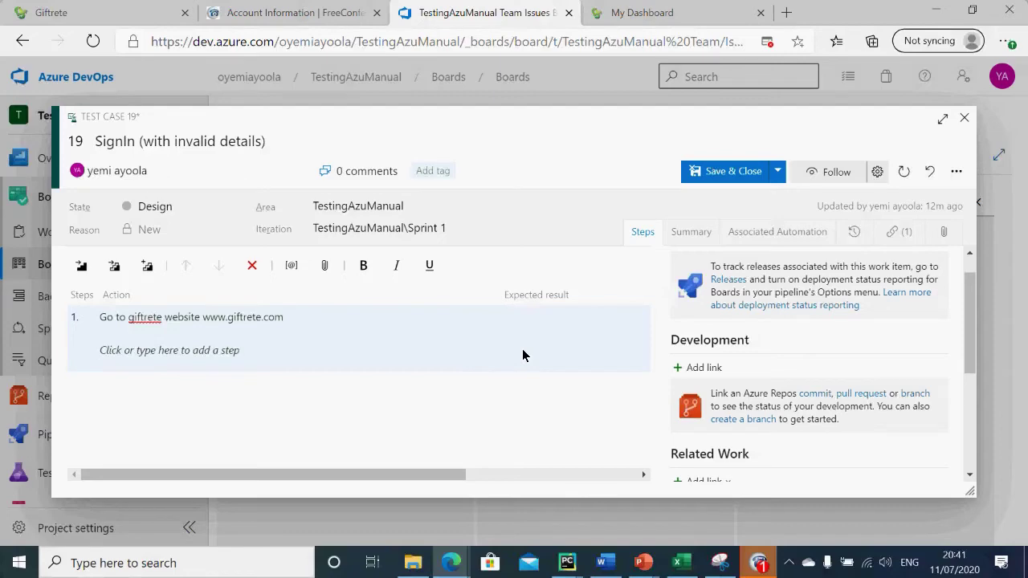
key(ctrl+v)
Step: Add test step 2 with the Get Started Free step copied from cell C13
key(alt+Tab)
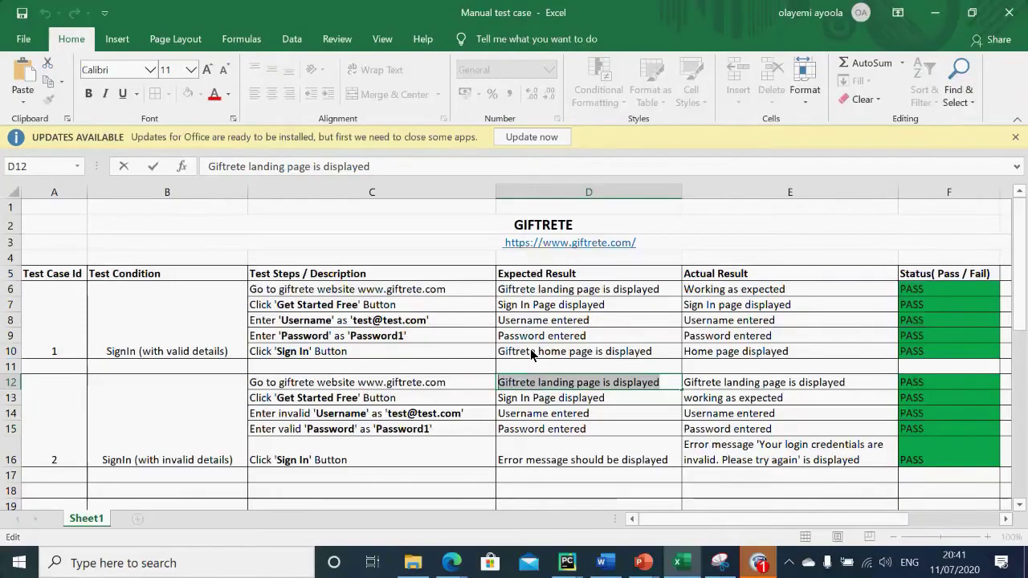
double_click(399, 402)
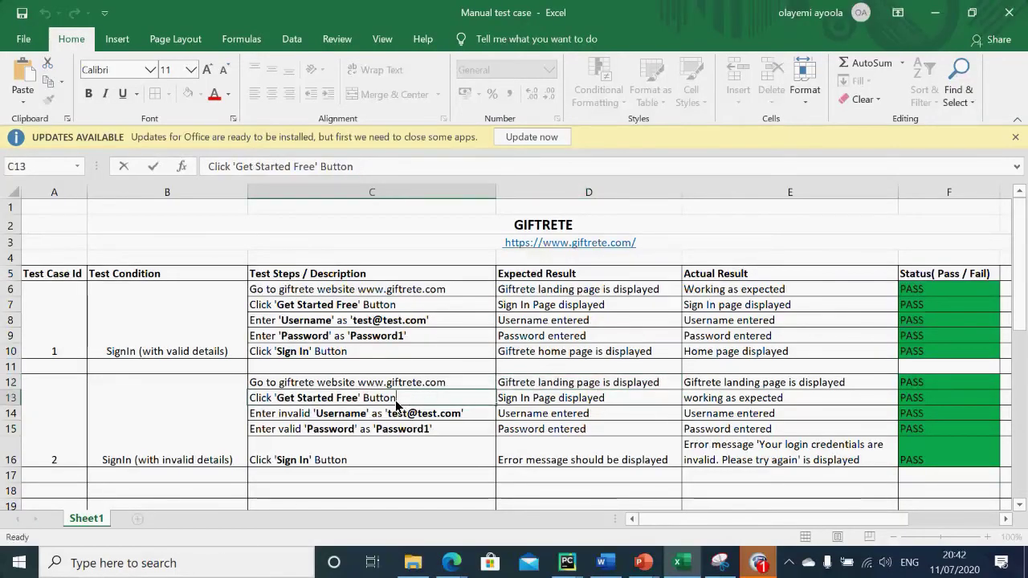
drag(416, 405, 174, 420)
key(ctrl+c)
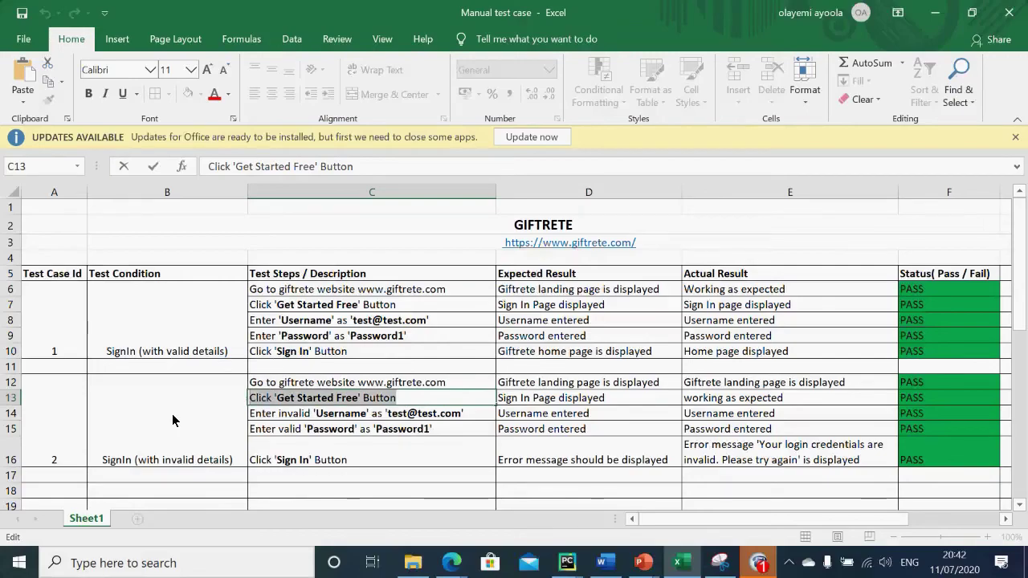
key(alt+Tab)
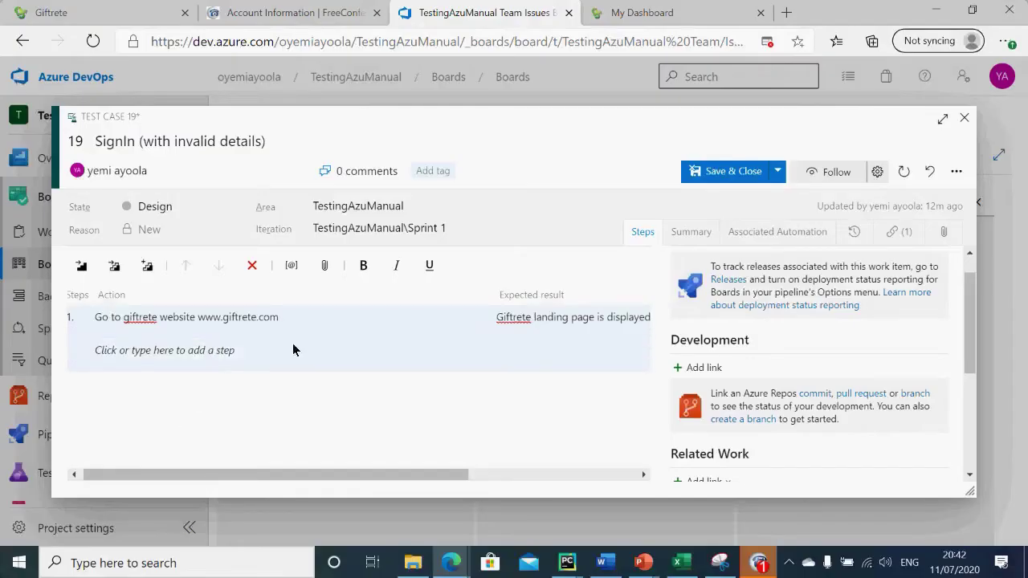
click(200, 354)
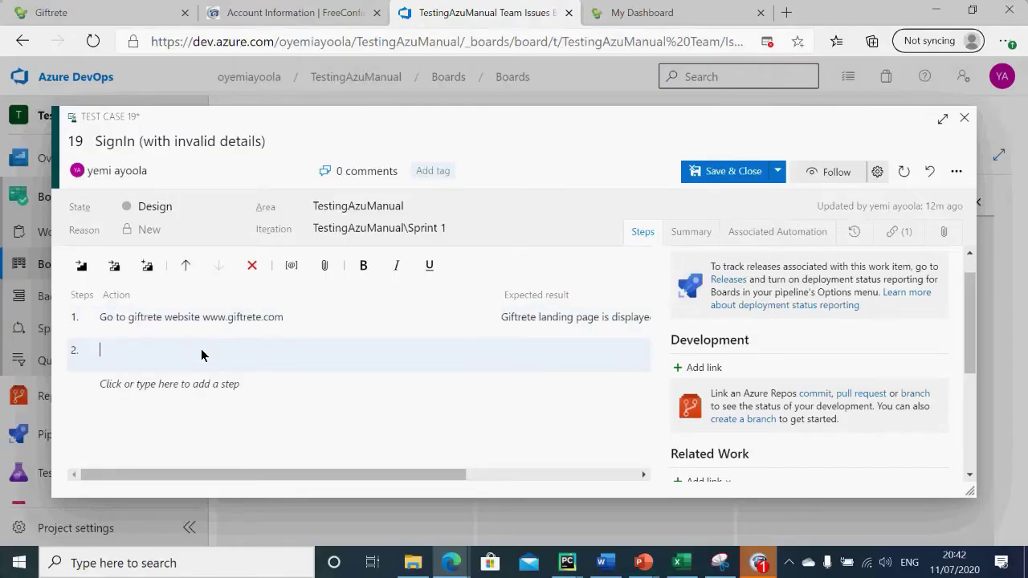
key(ctrl+v)
Step: Add step 3 with the invalid-username step from cell C14 and save test case 19
click(158, 392)
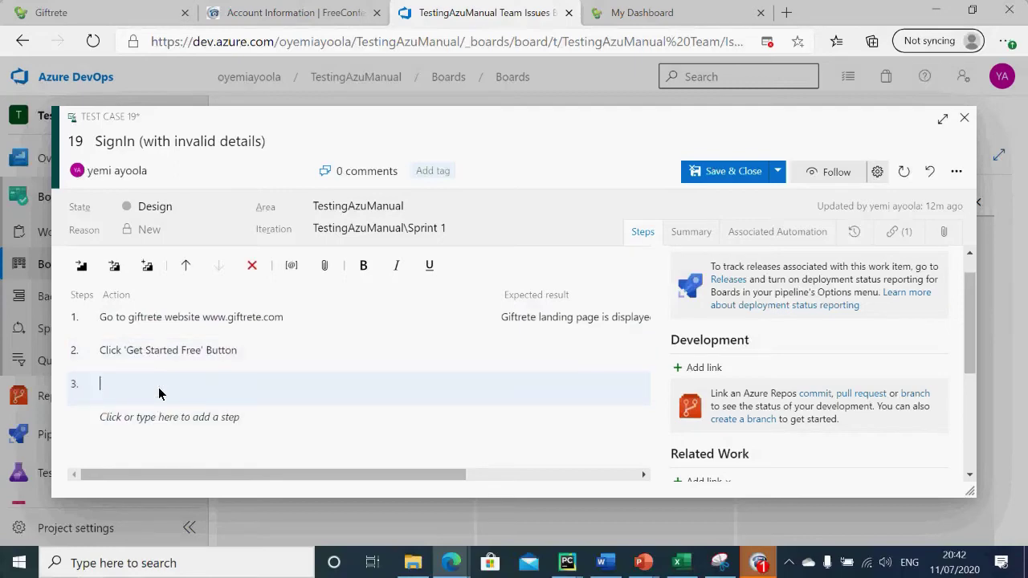
key(alt+Tab)
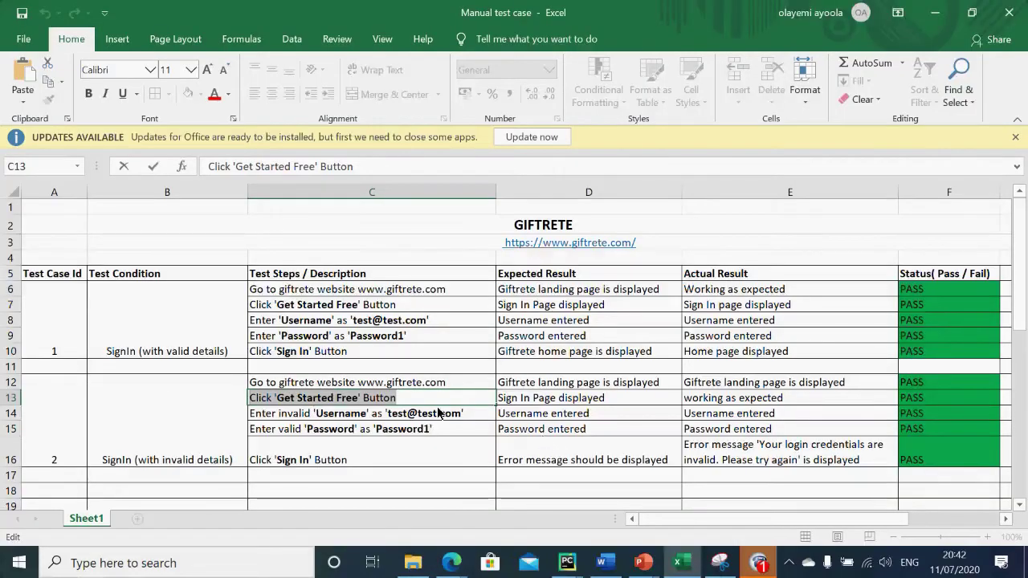
click(470, 414)
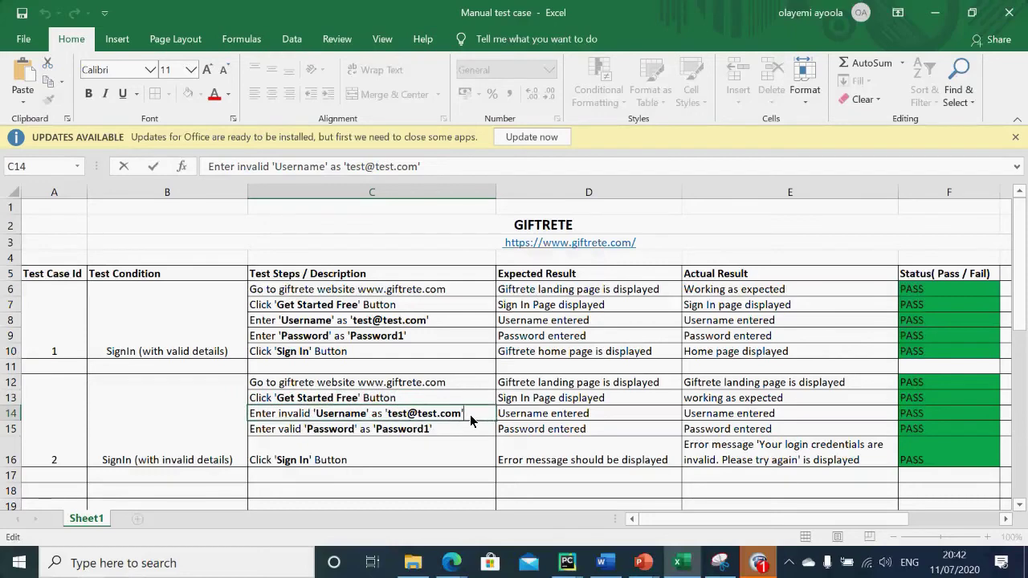
key(ctrl+c)
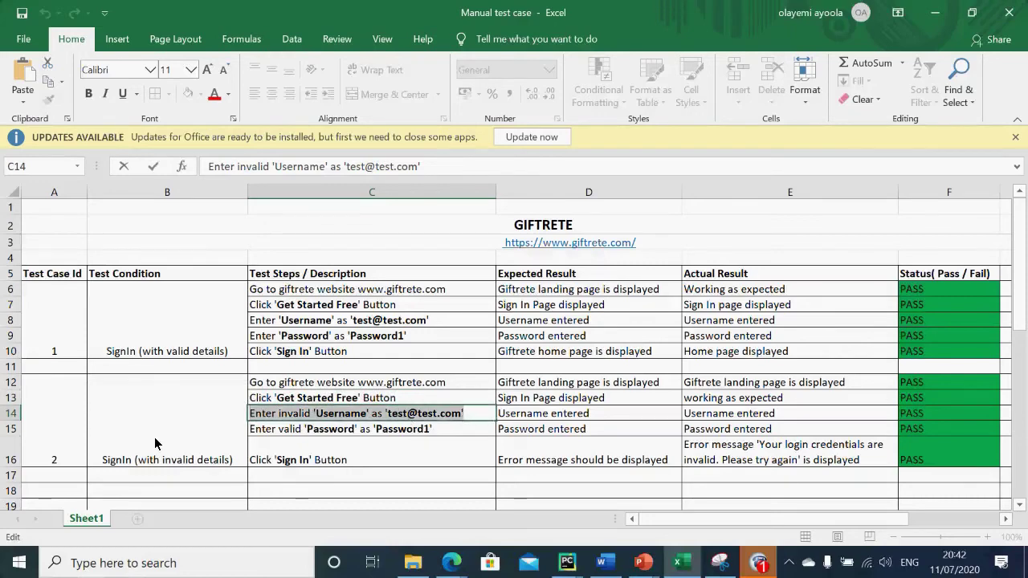
key(alt+Tab)
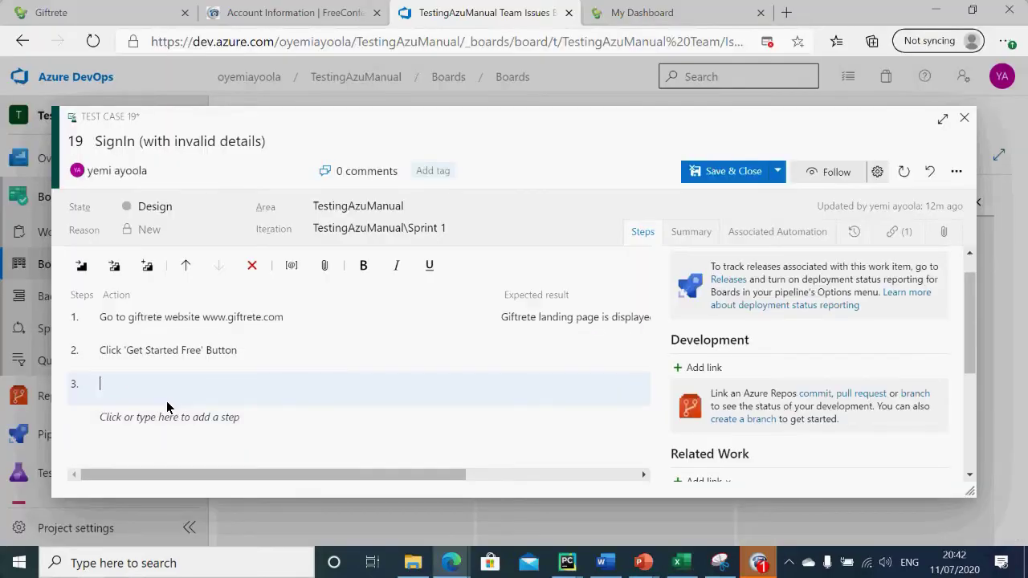
key(ctrl+v)
click(523, 394)
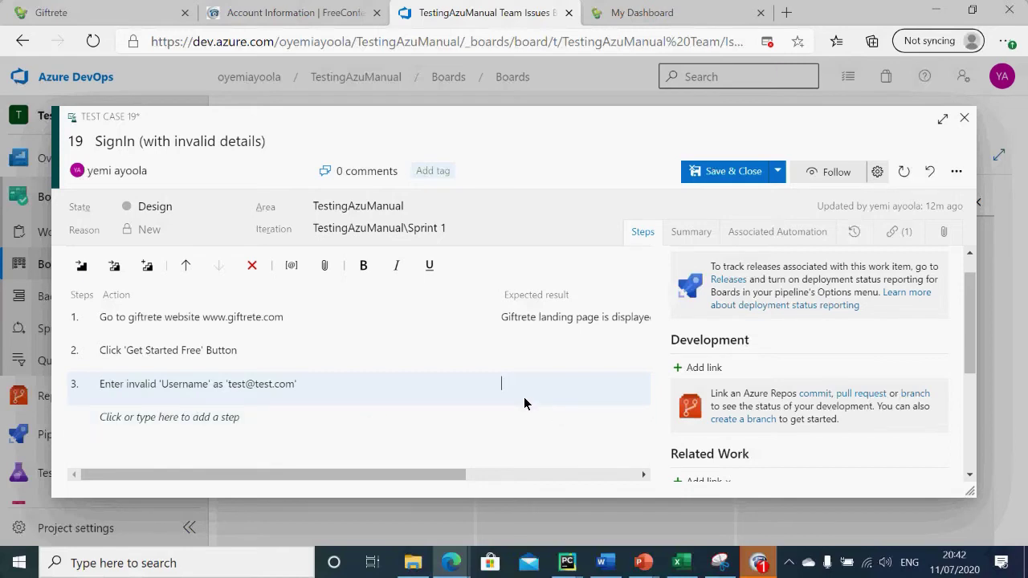
click(730, 172)
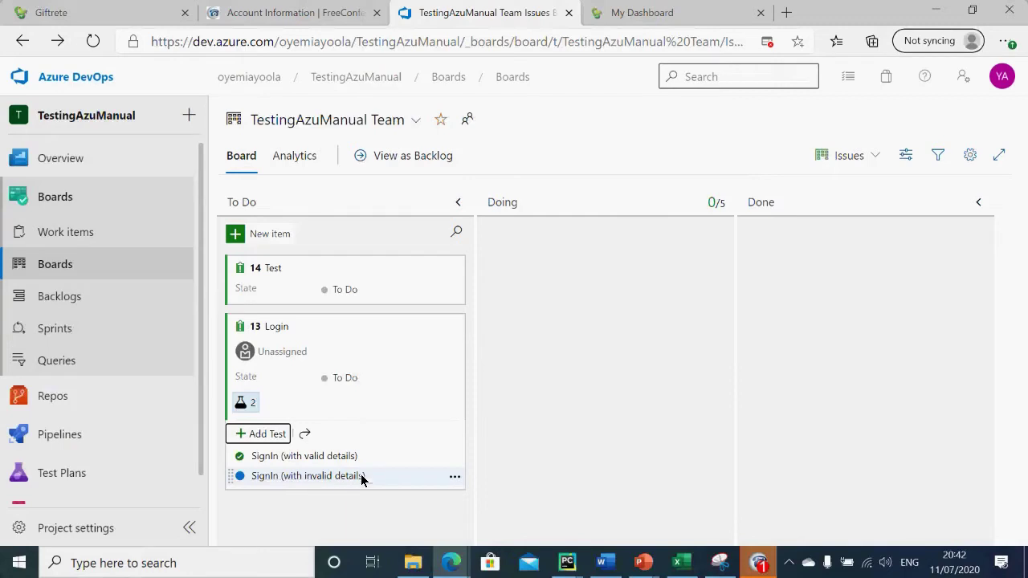
Step: Run test 19, SignIn (with invalid details), from its menu under the Login card
click(455, 479)
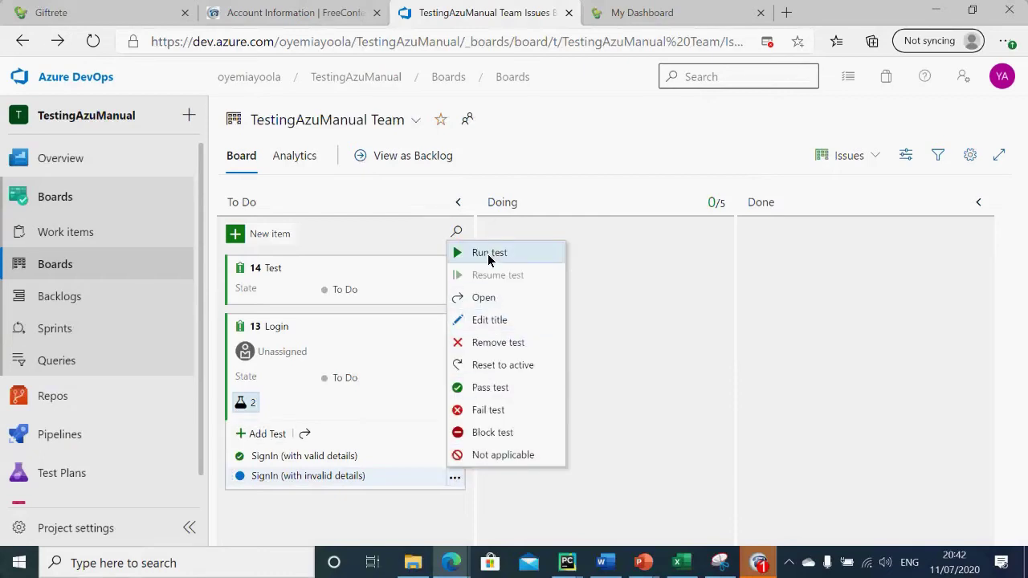
click(487, 254)
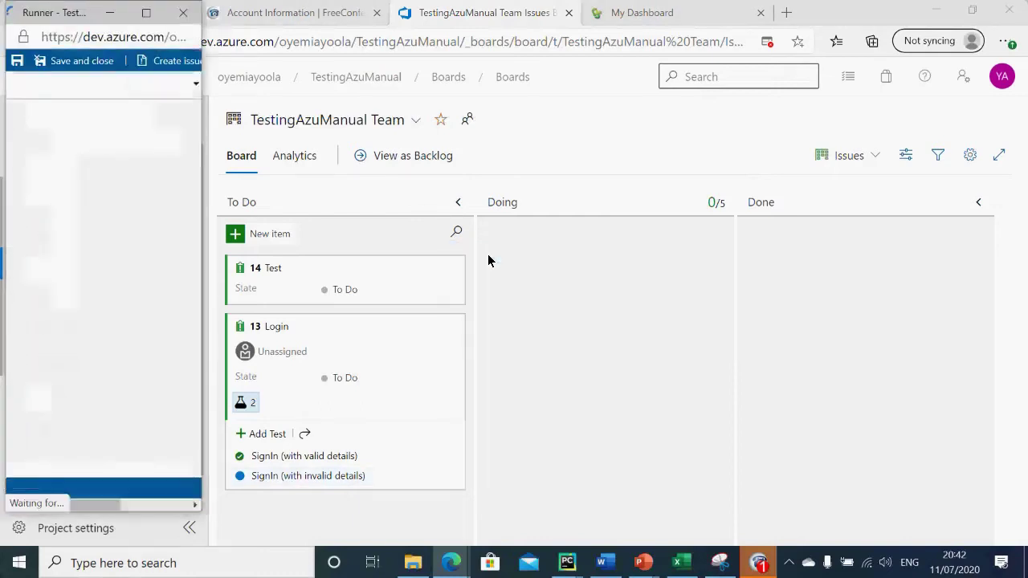
Step: Fail step 1 in the runner with the comment 'Landing not displayed'
click(642, 11)
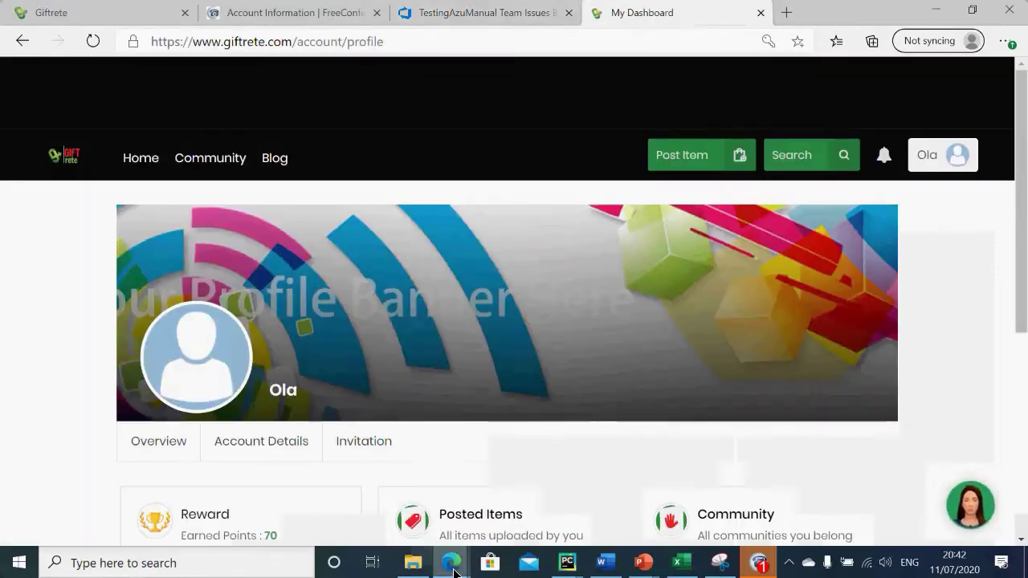
mouse_move(452, 566)
click(601, 507)
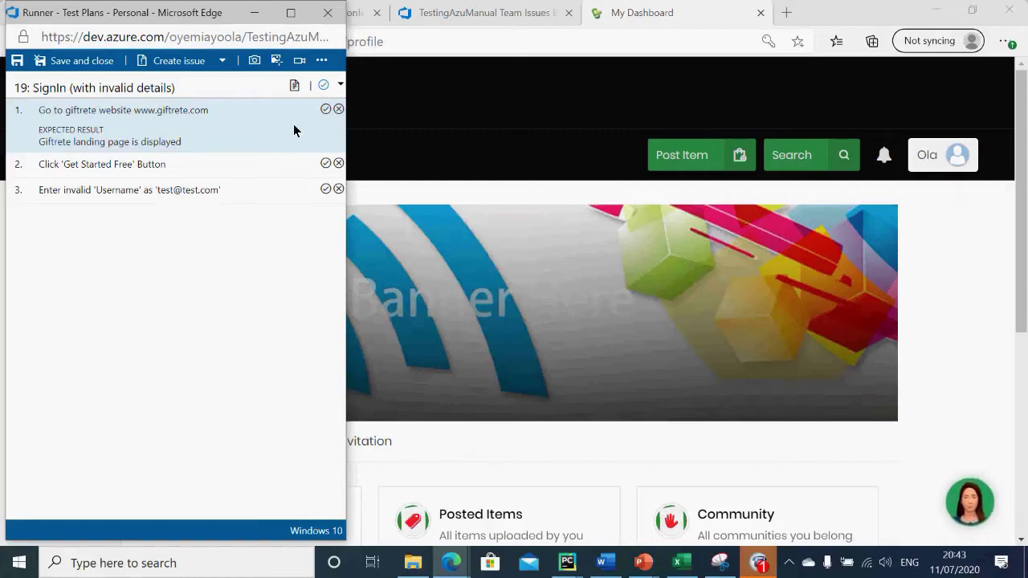
click(338, 109)
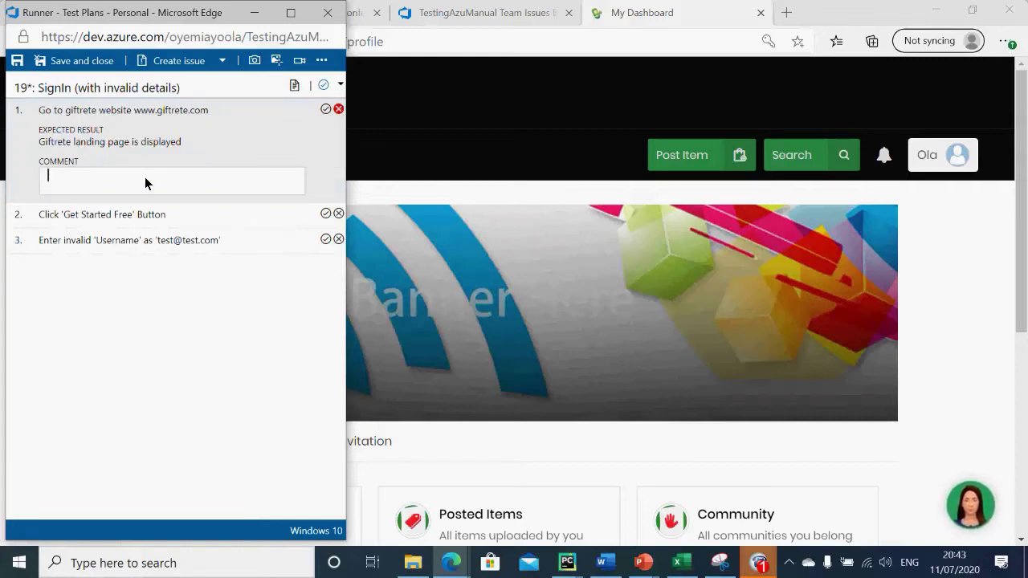
text(Lan)
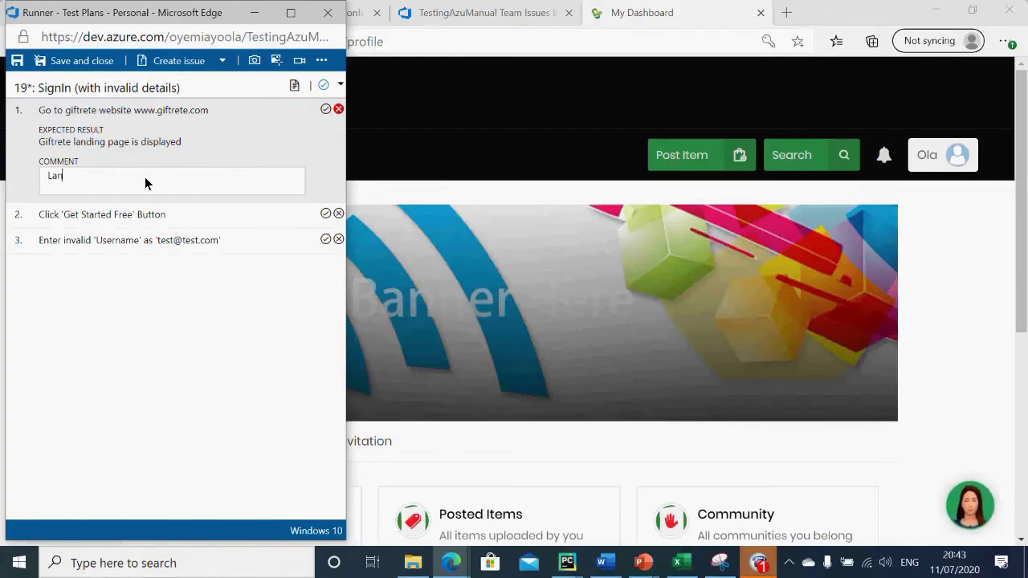
text(din)
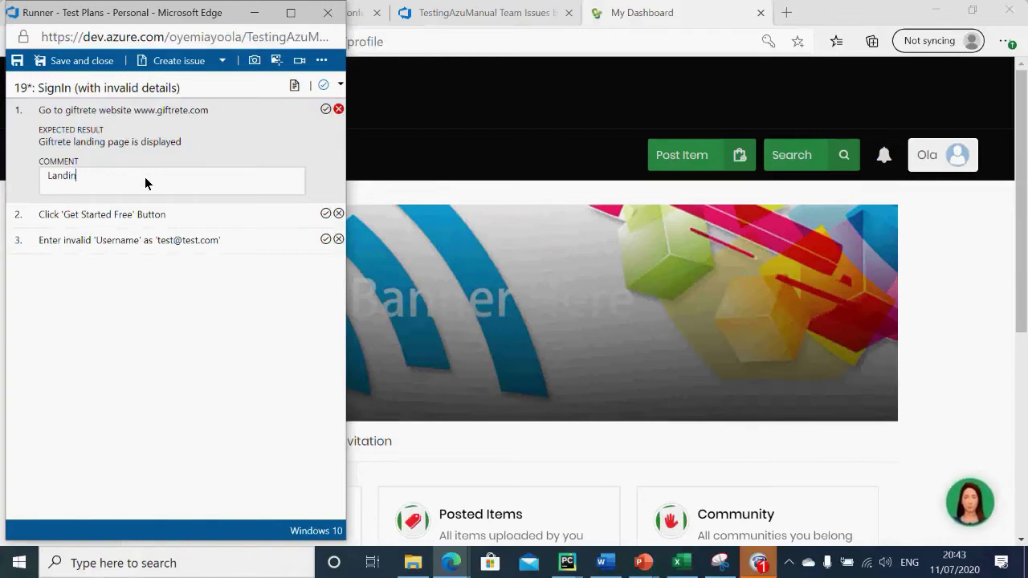
text(g not)
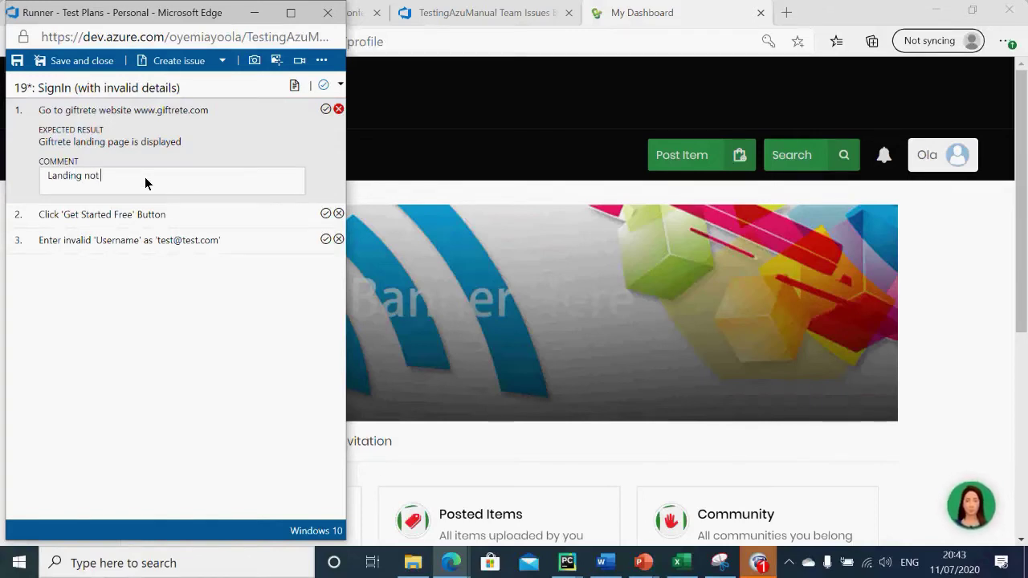
text( displayed)
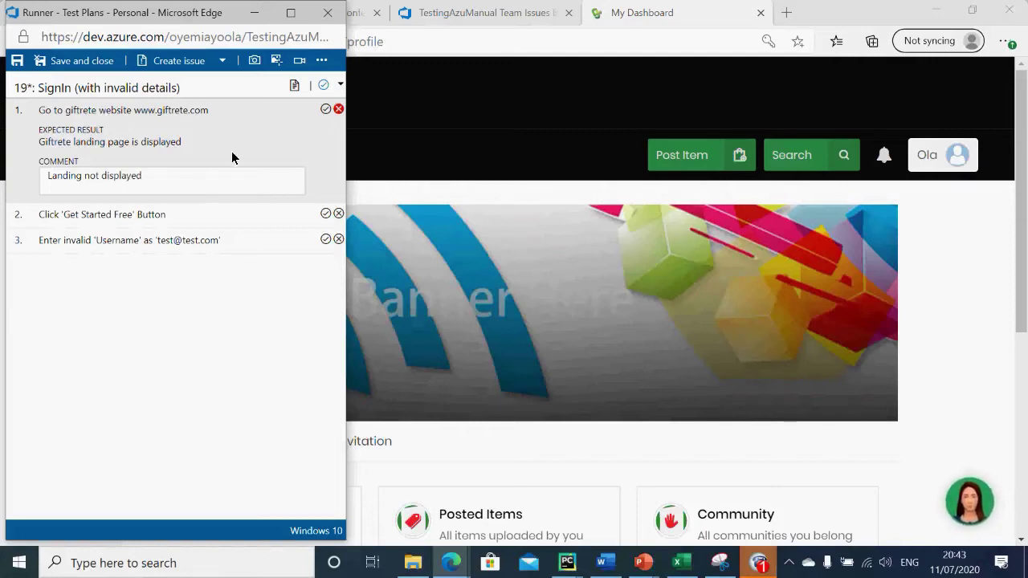
click(270, 151)
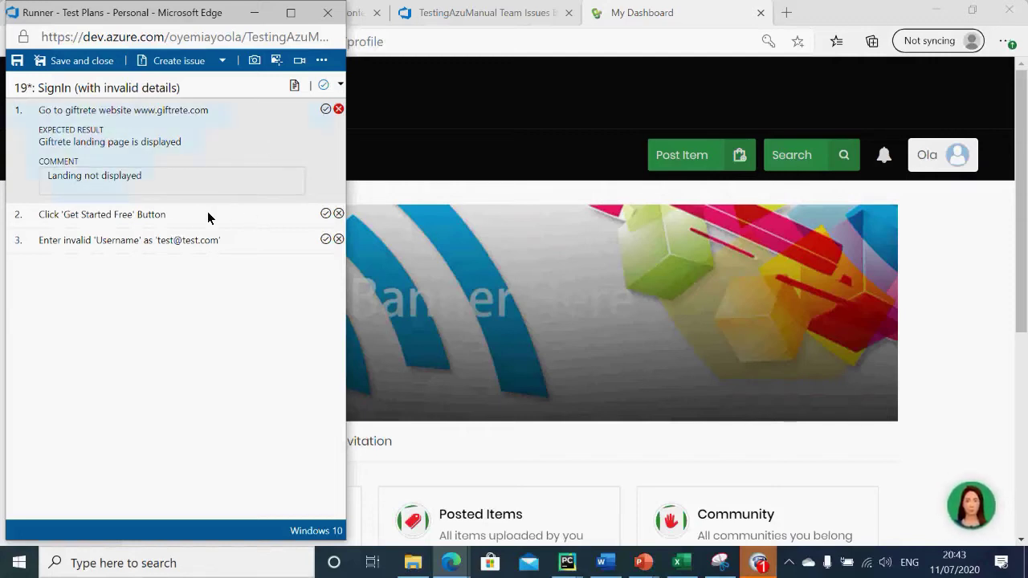
Step: Mark steps 2 and 3 as passed
click(164, 217)
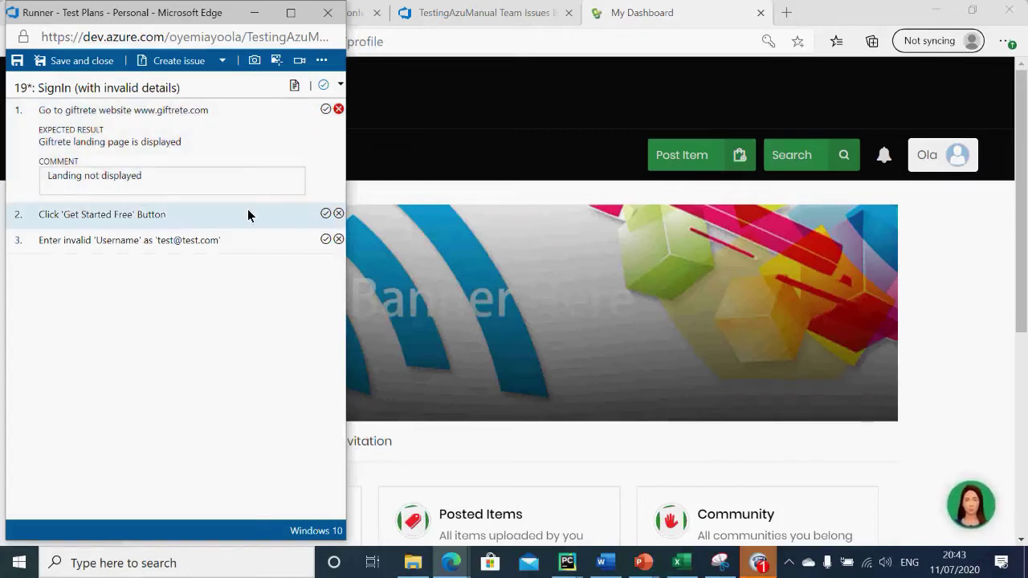
click(325, 214)
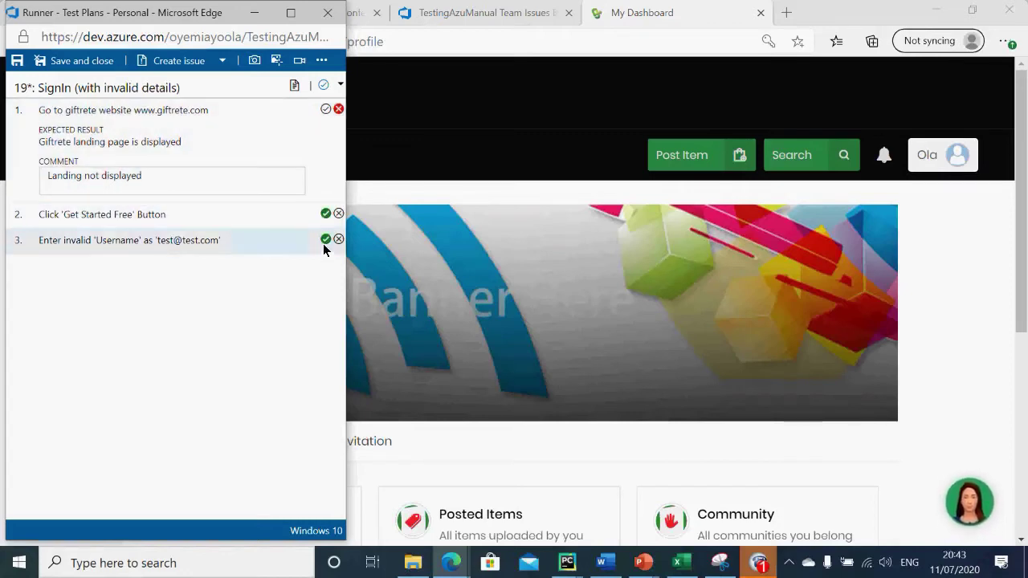
click(325, 240)
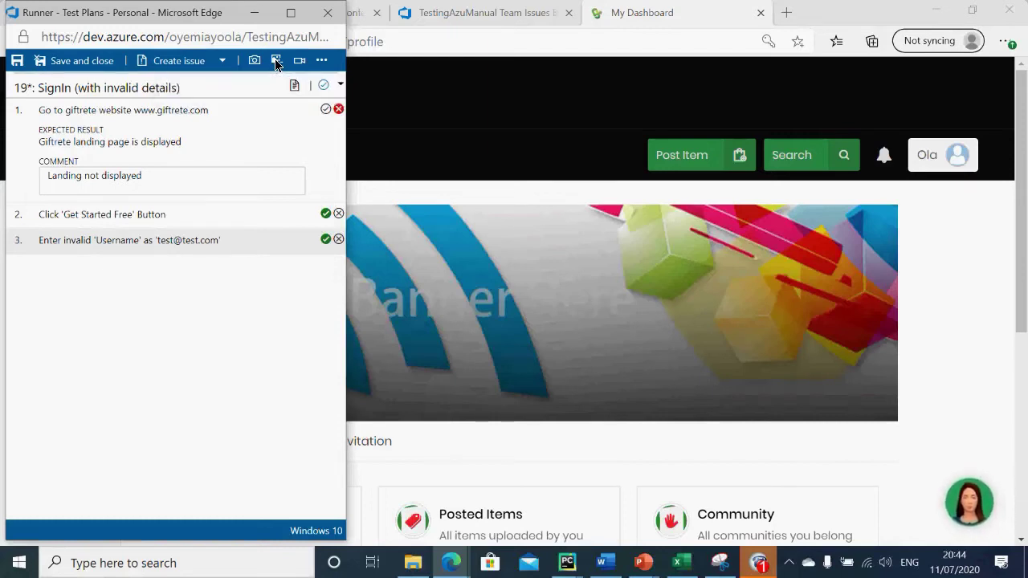
click(275, 63)
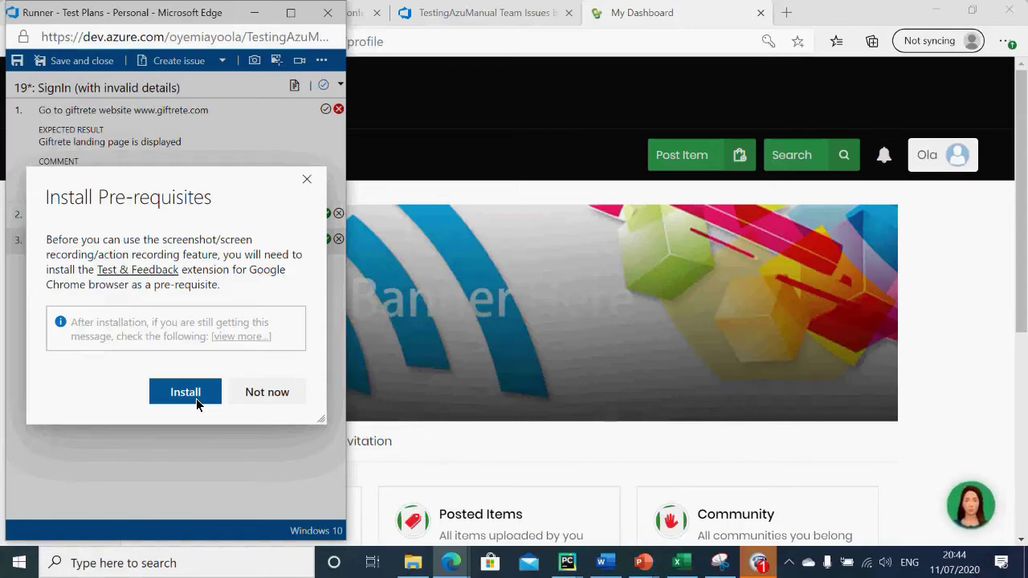
click(311, 175)
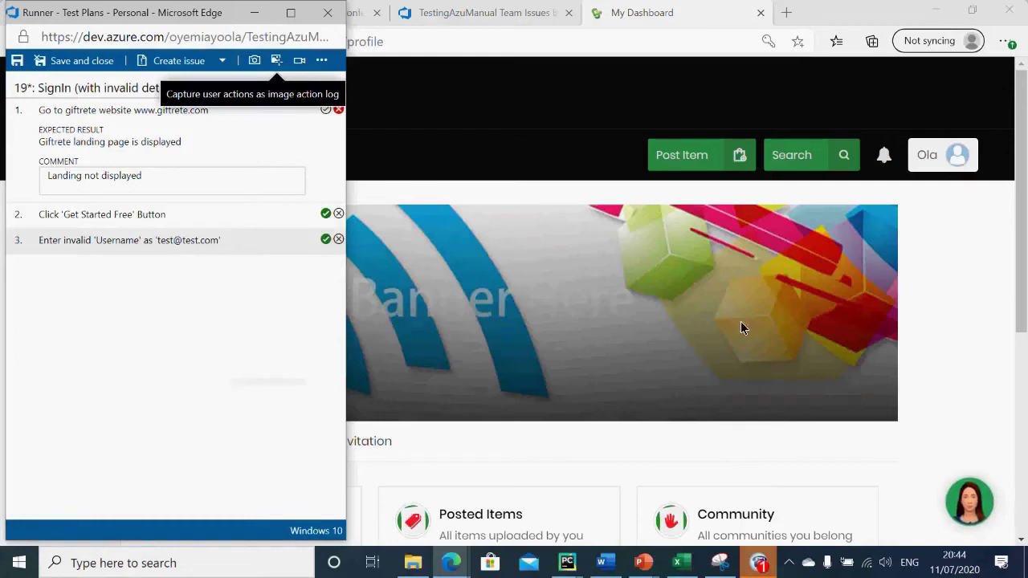
click(292, 569)
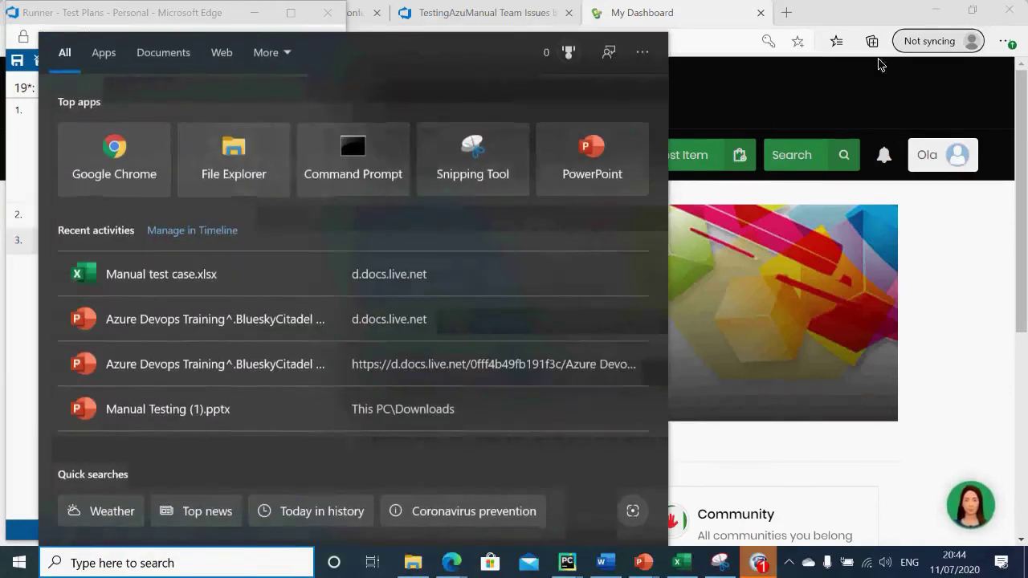
Step: Launch Snipping Tool by searching 'snipp', with the Giftrete profile page behind it
click(771, 103)
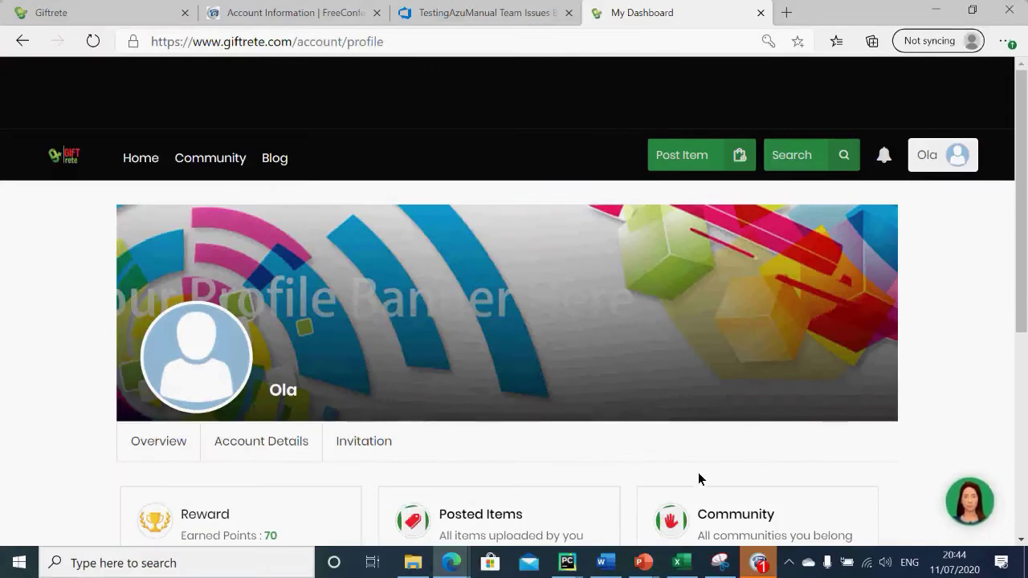
click(717, 564)
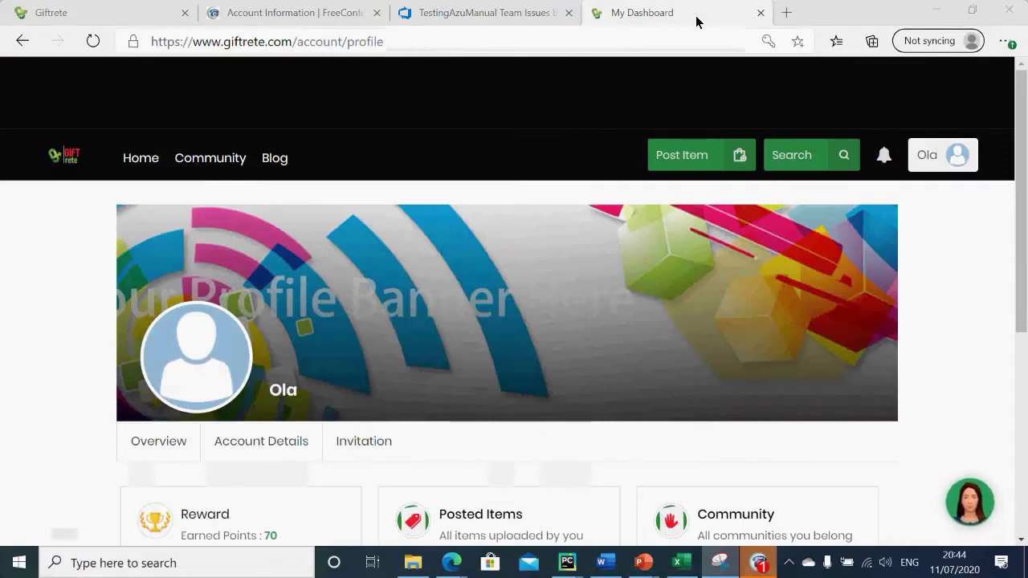
key(super+s)
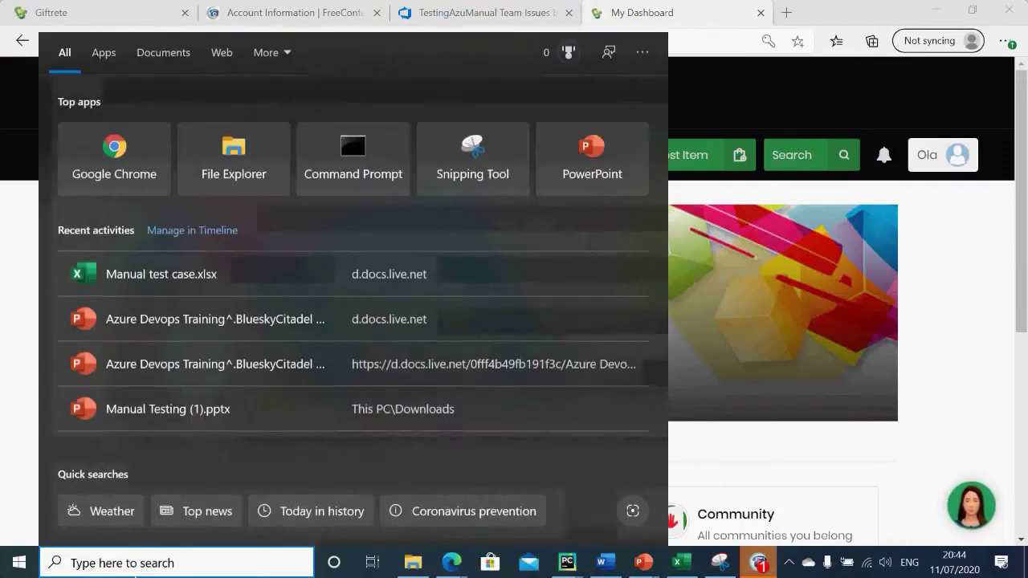
text(snipp)
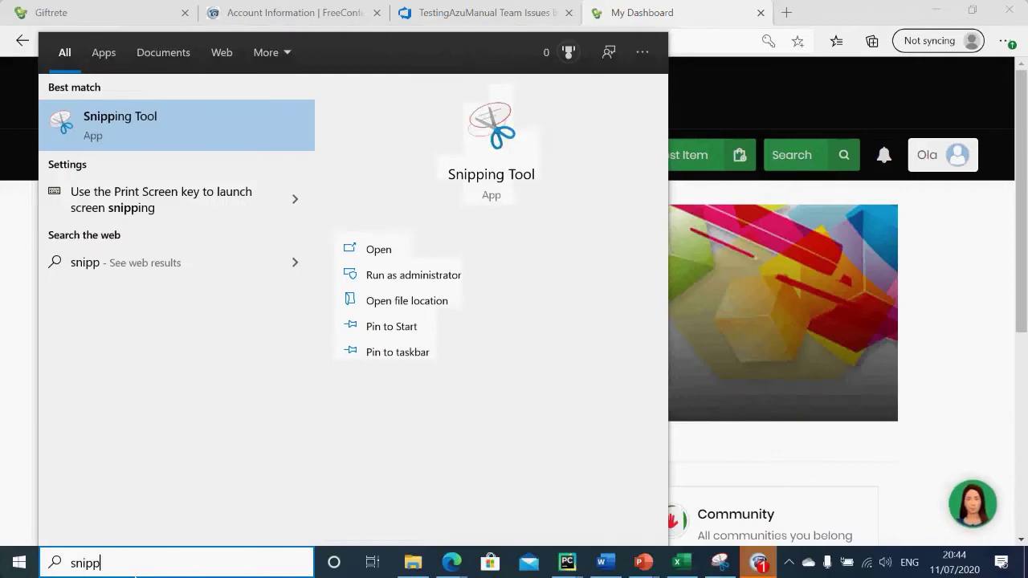
click(187, 118)
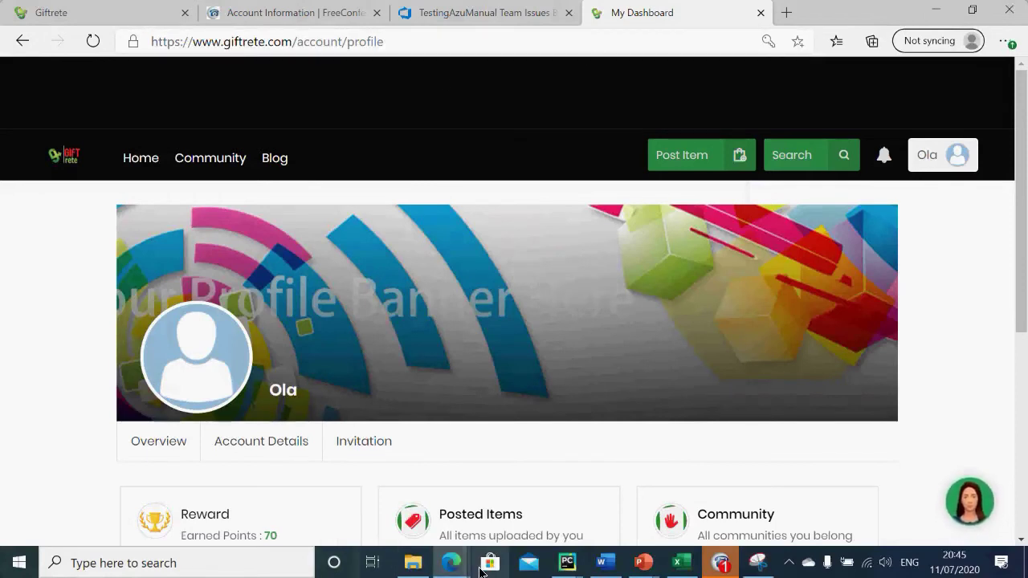
click(451, 563)
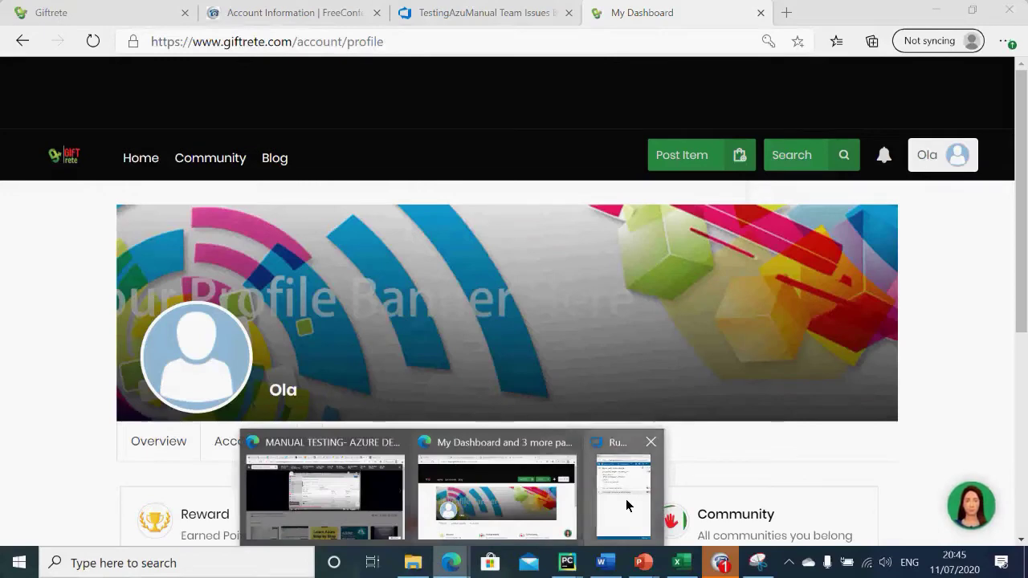
Step: Turn on capturing actions as an image log in the test runner
click(626, 498)
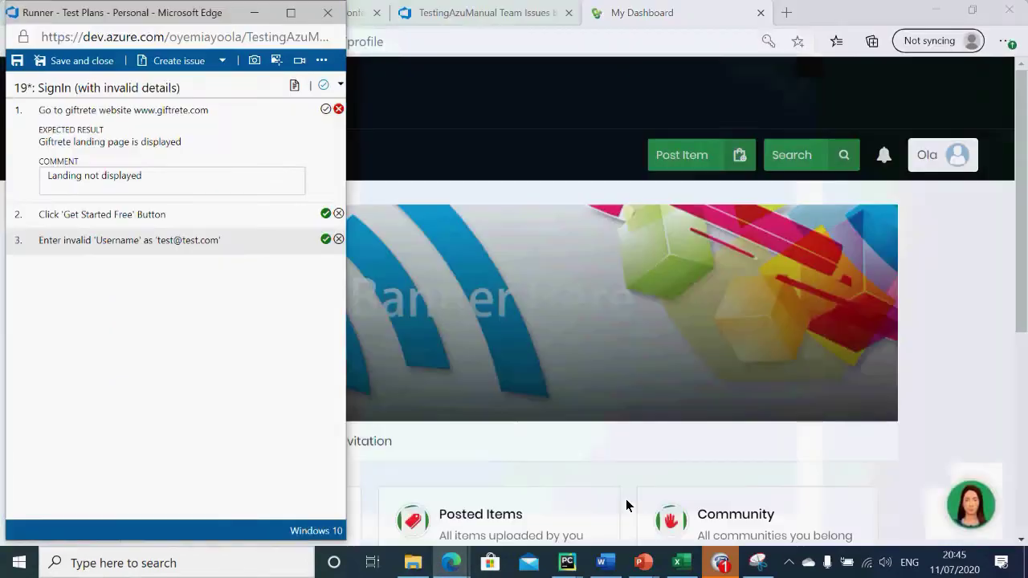
click(277, 60)
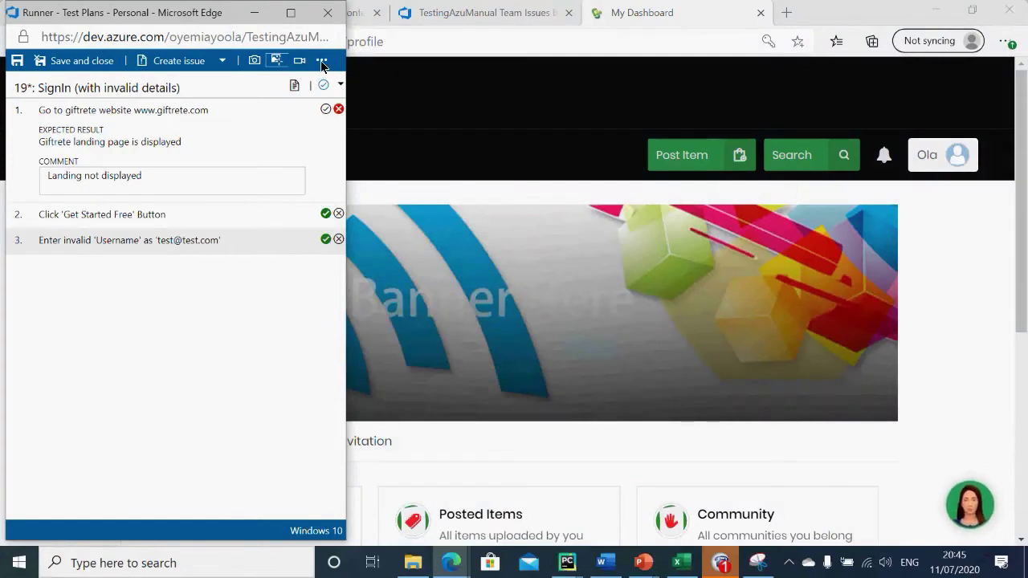
click(322, 61)
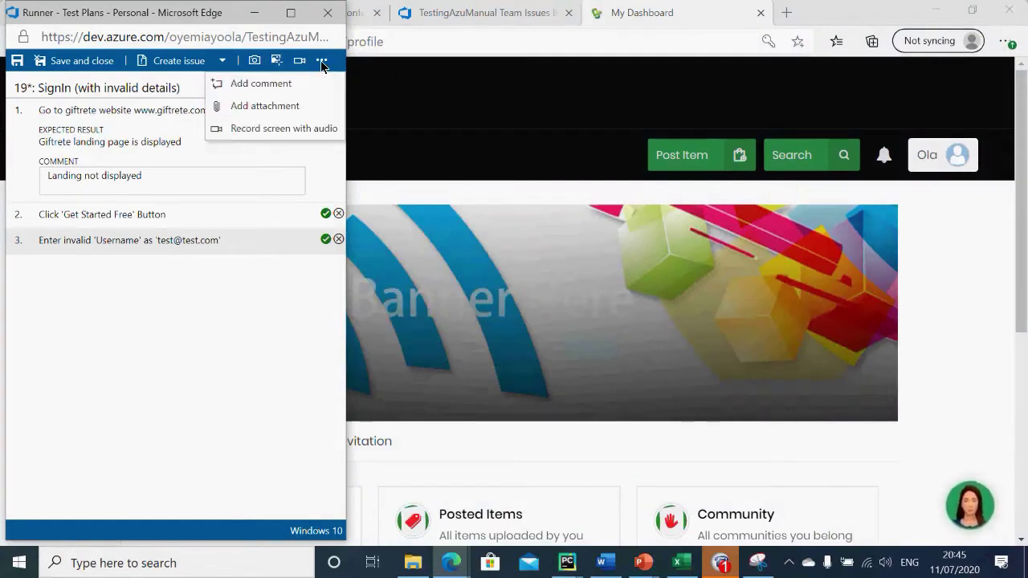
Step: Attach BondUserdetails.PNG from OneDrive Pictures to the run, then save and close
click(280, 109)
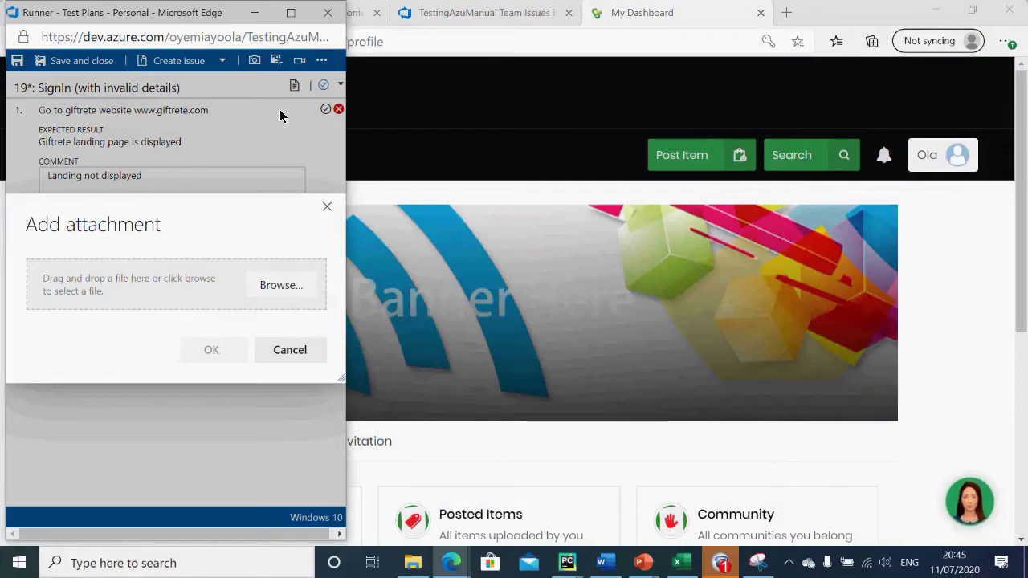
click(285, 291)
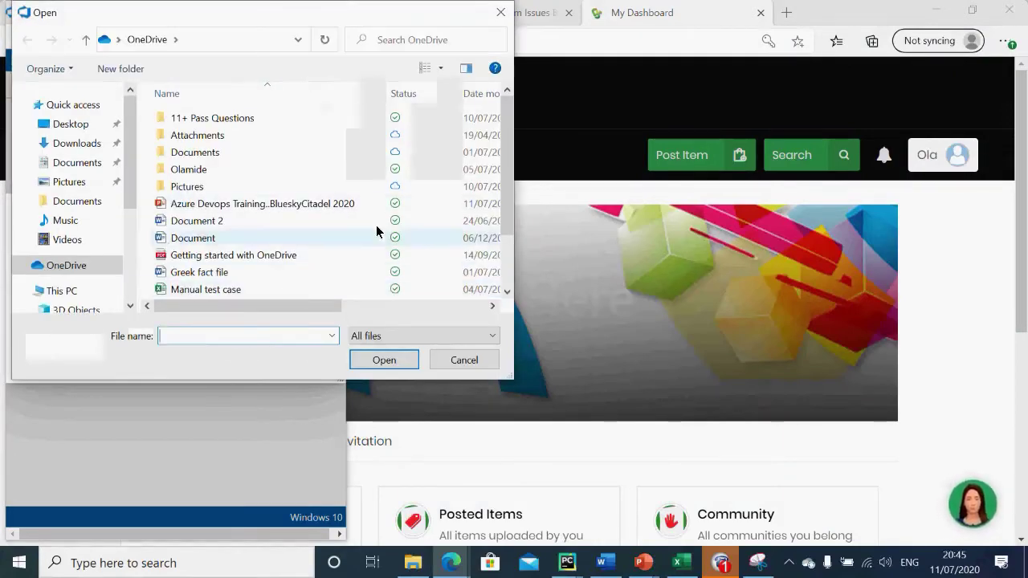
click(196, 191)
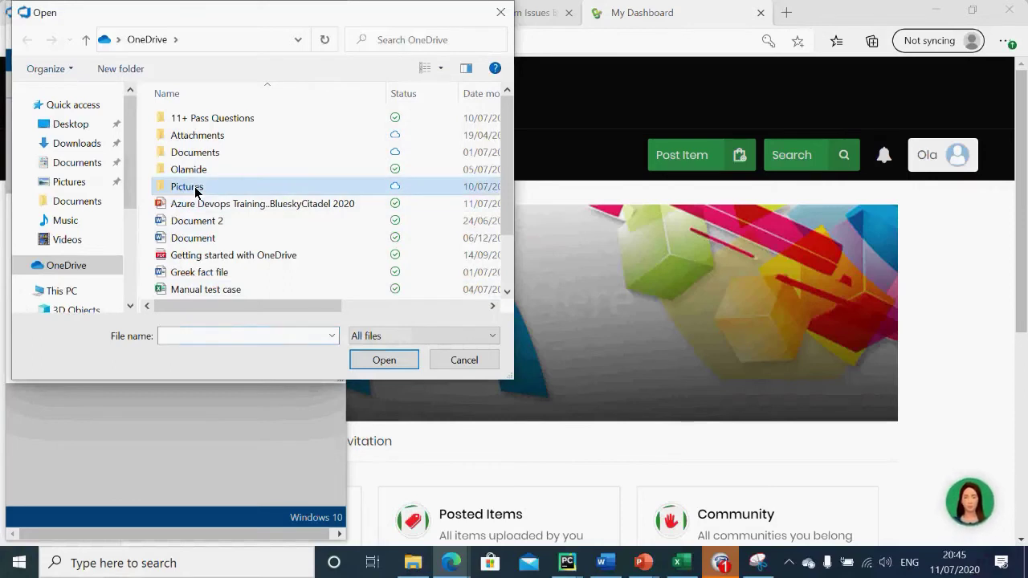
click(197, 190)
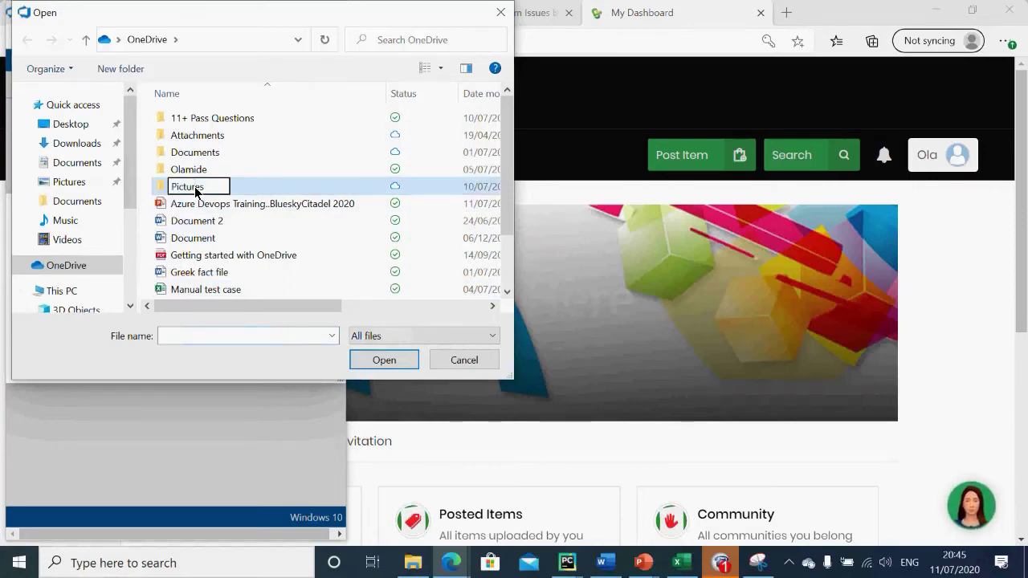
click(246, 192)
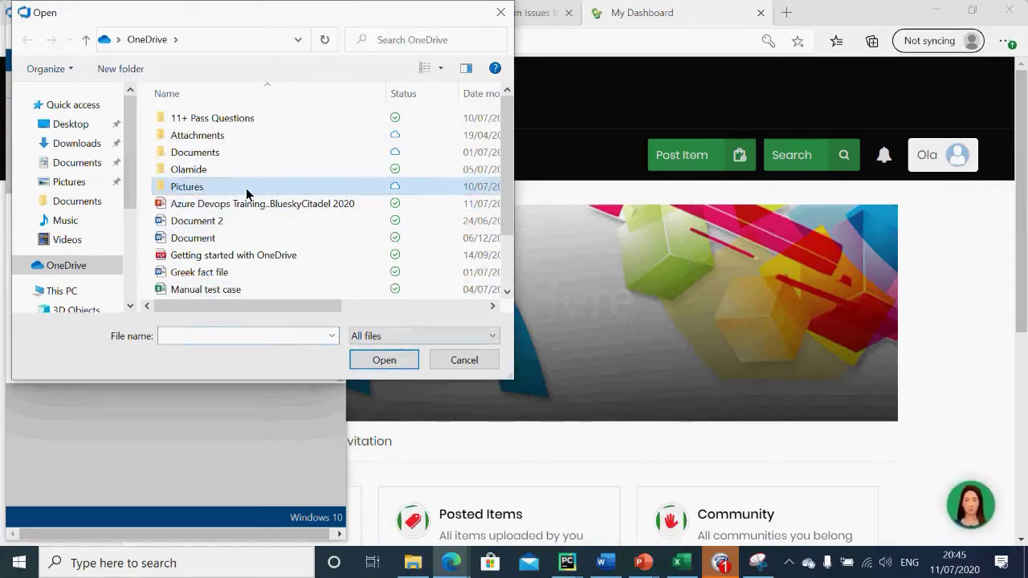
double_click(247, 193)
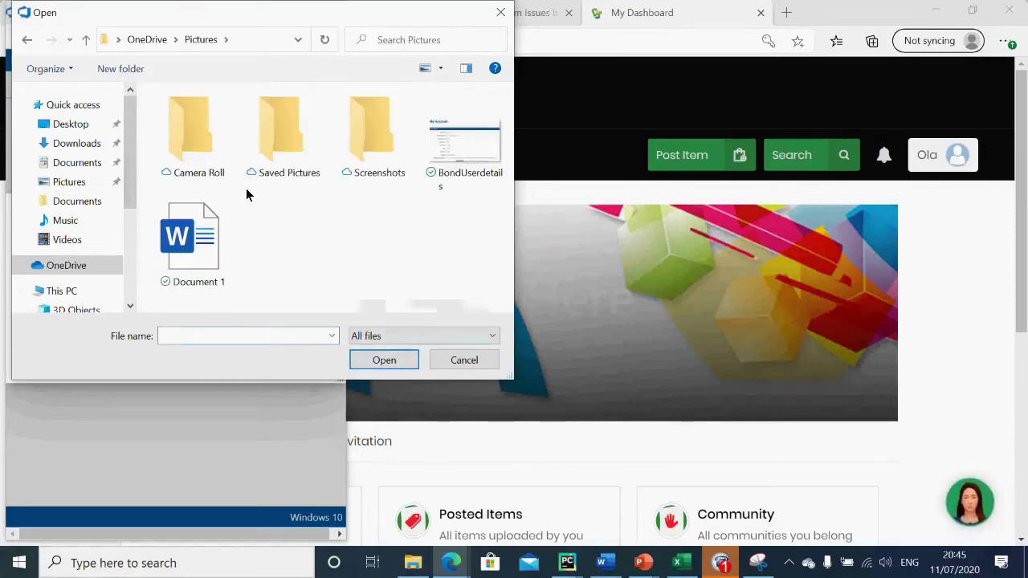
click(456, 161)
click(397, 368)
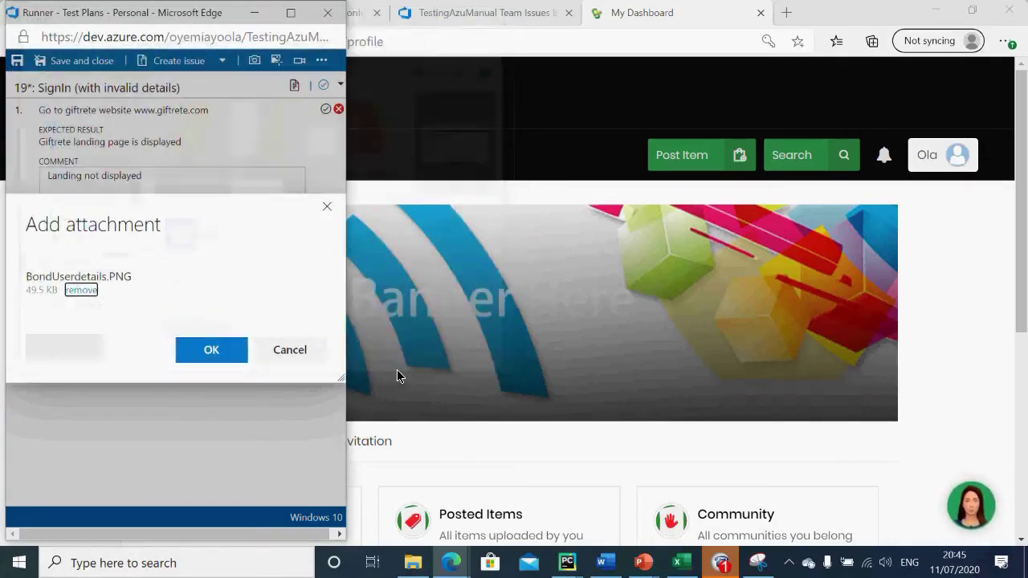
click(229, 353)
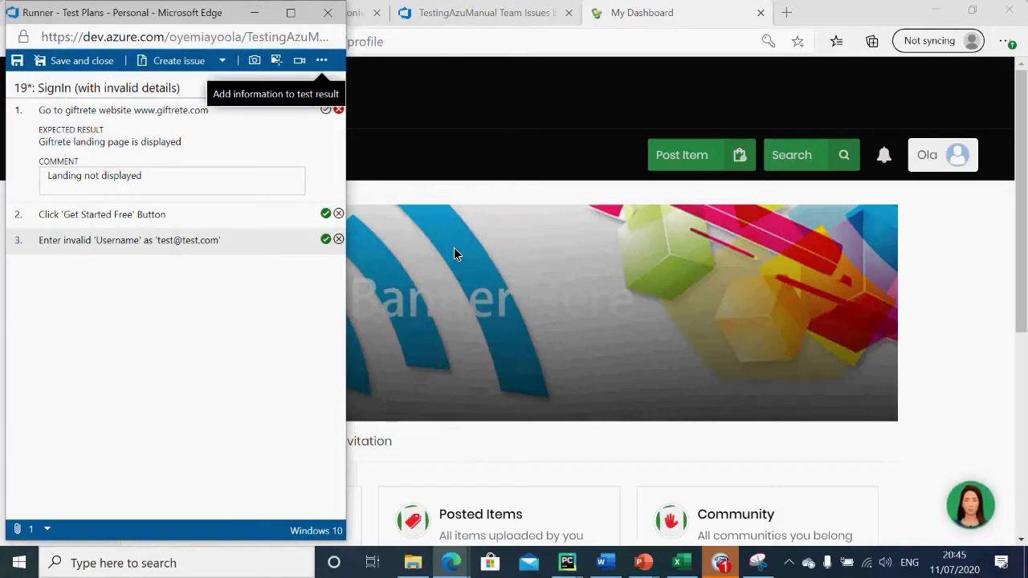
click(95, 63)
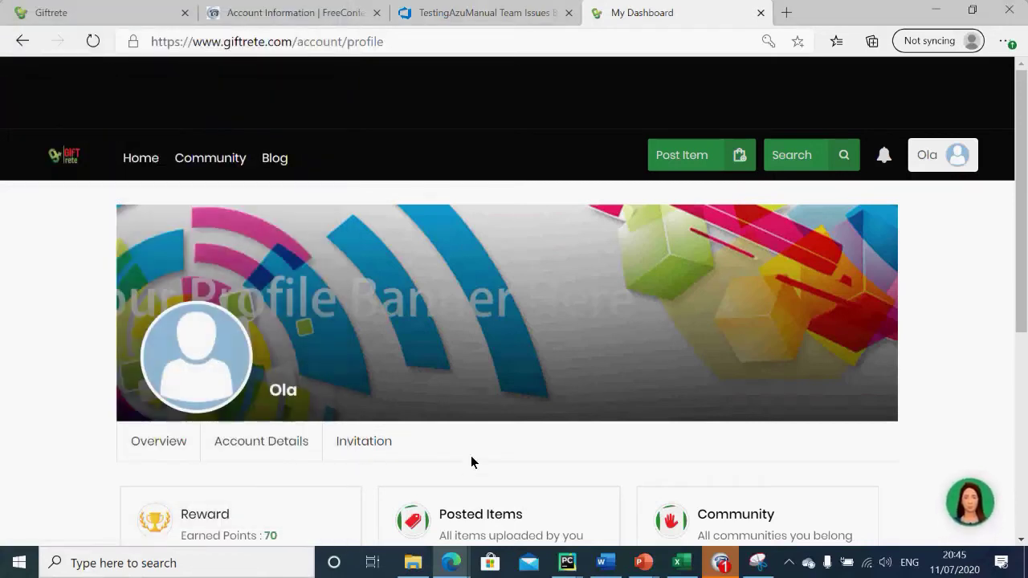
Step: Return to the team Kanban board, where SignIn (with invalid details) shows failed, and begin a new item
click(466, 21)
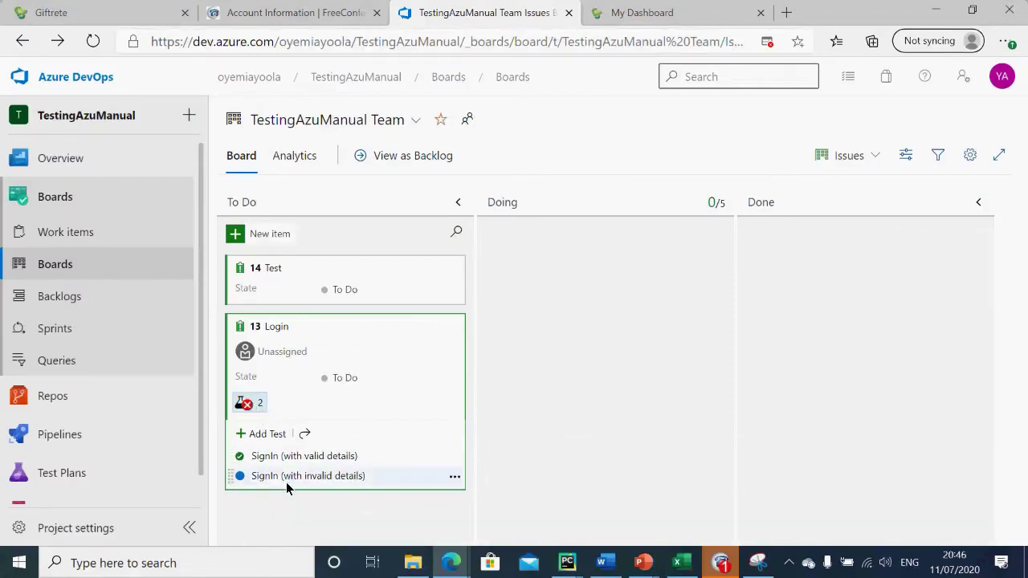
click(90, 296)
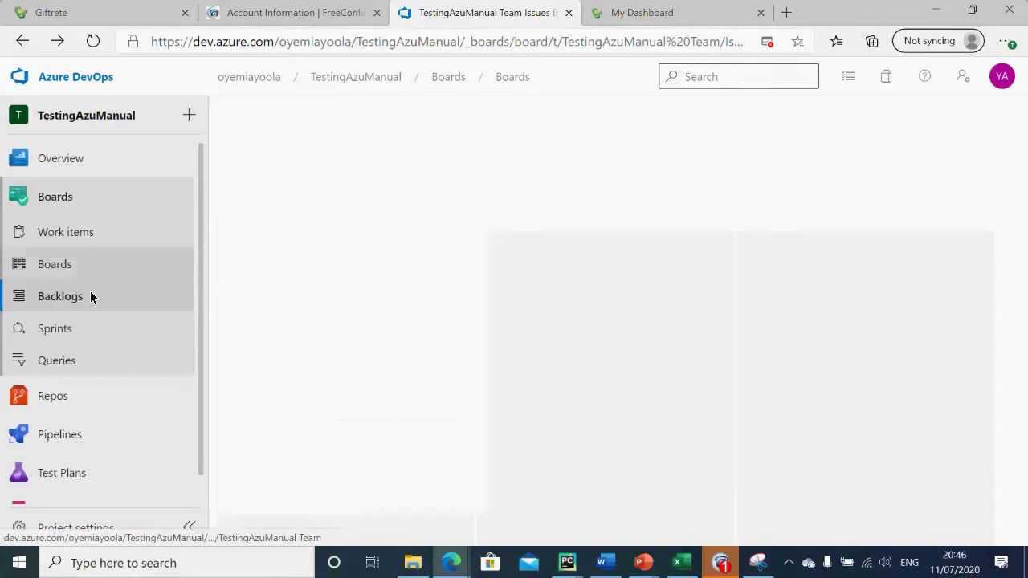
click(77, 273)
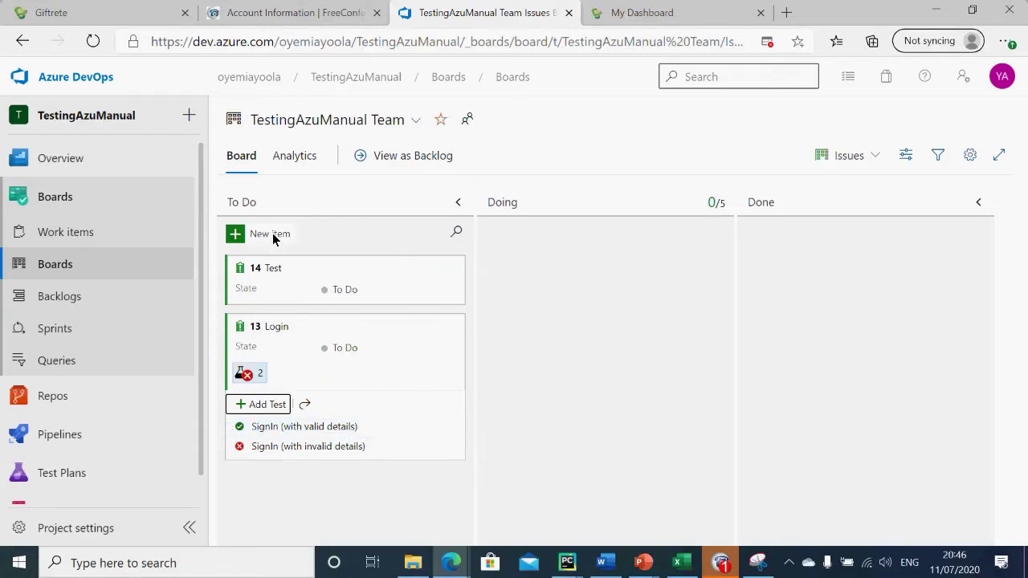
click(272, 233)
Step: Create To Do item fsdsgfg and add a linked test named faFedg
text(fs)
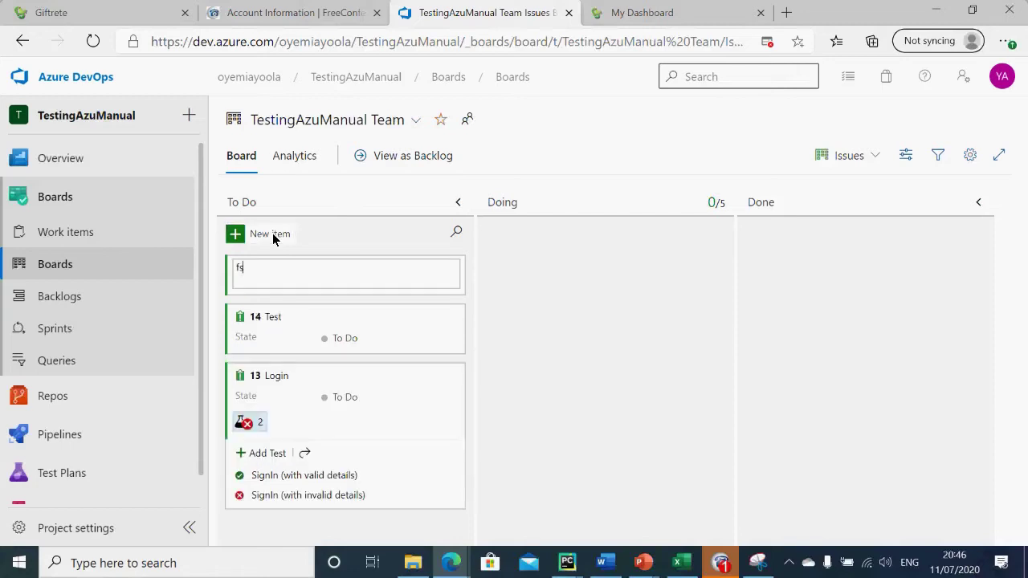
text(dsgfg)
key(Return)
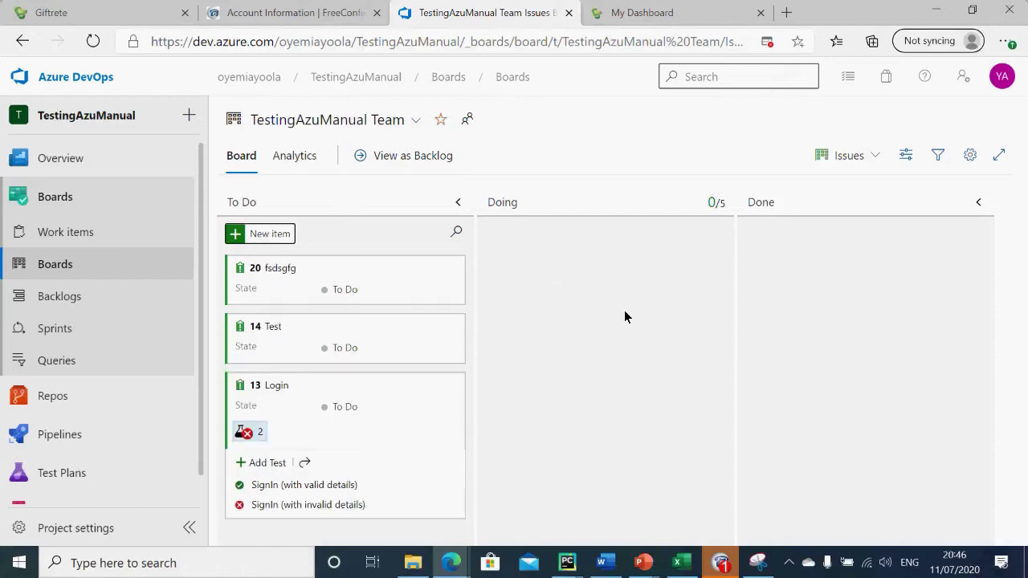
click(453, 270)
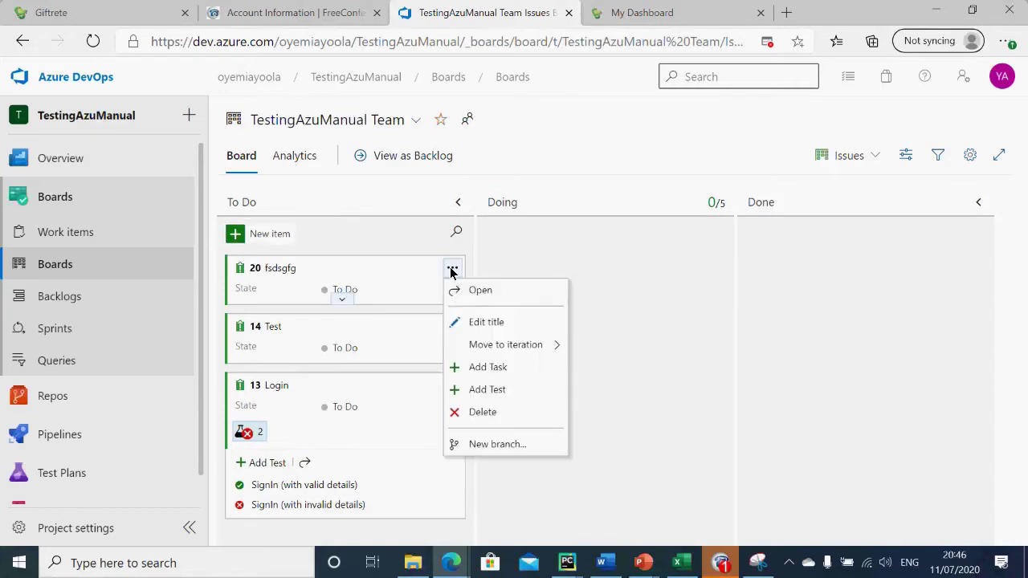
click(514, 387)
text(faFedg)
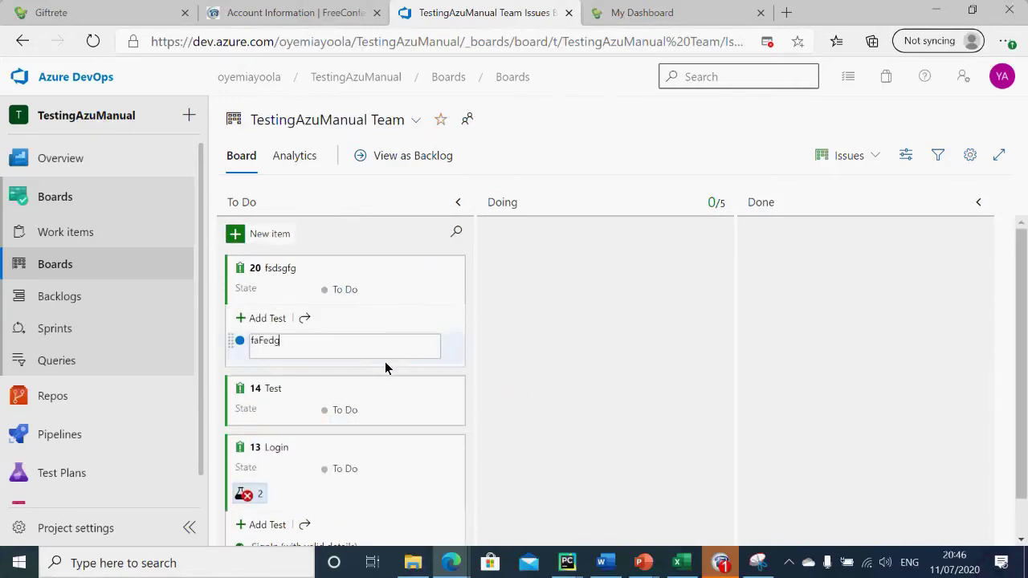
click(542, 342)
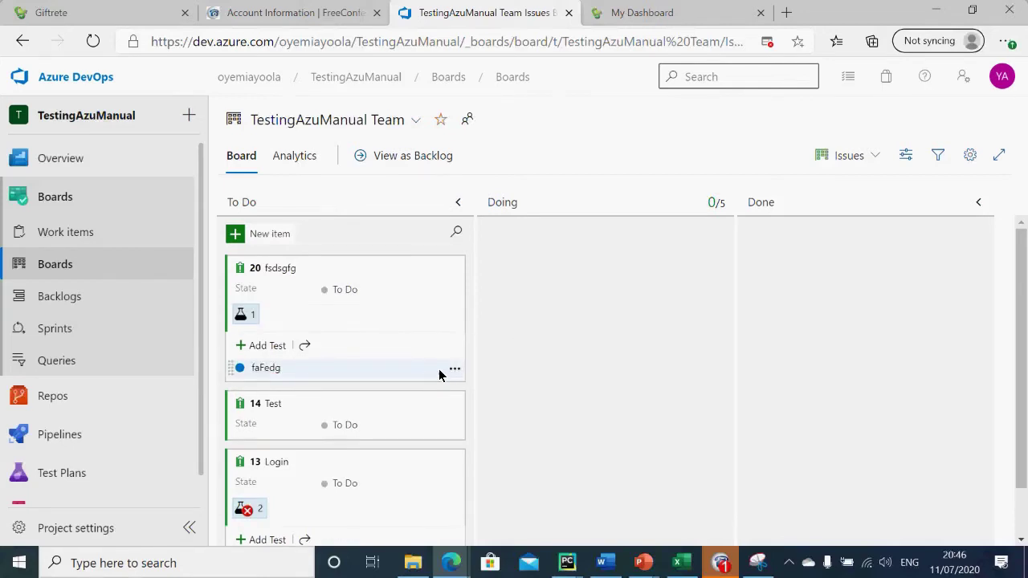
click(454, 371)
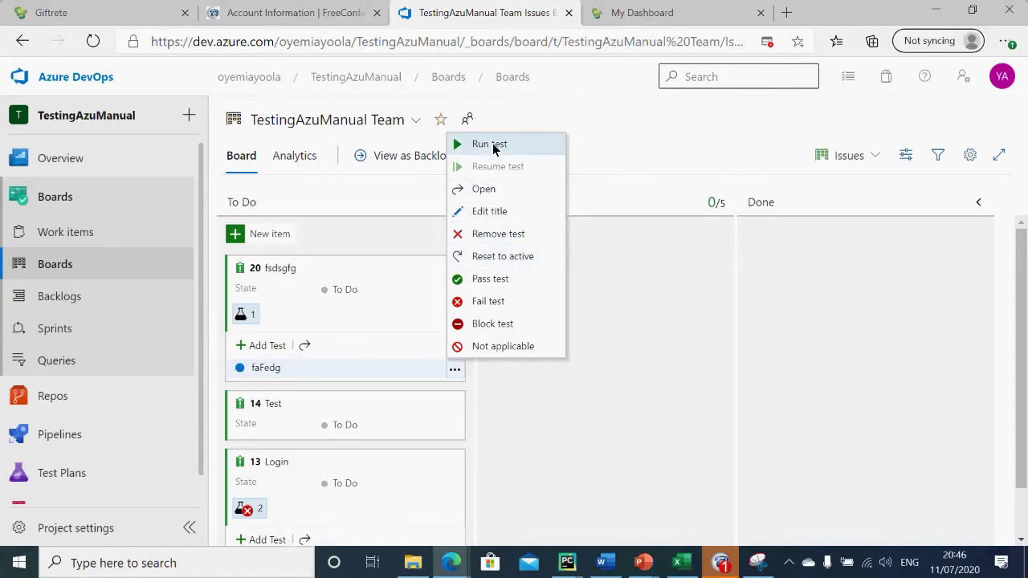
click(492, 145)
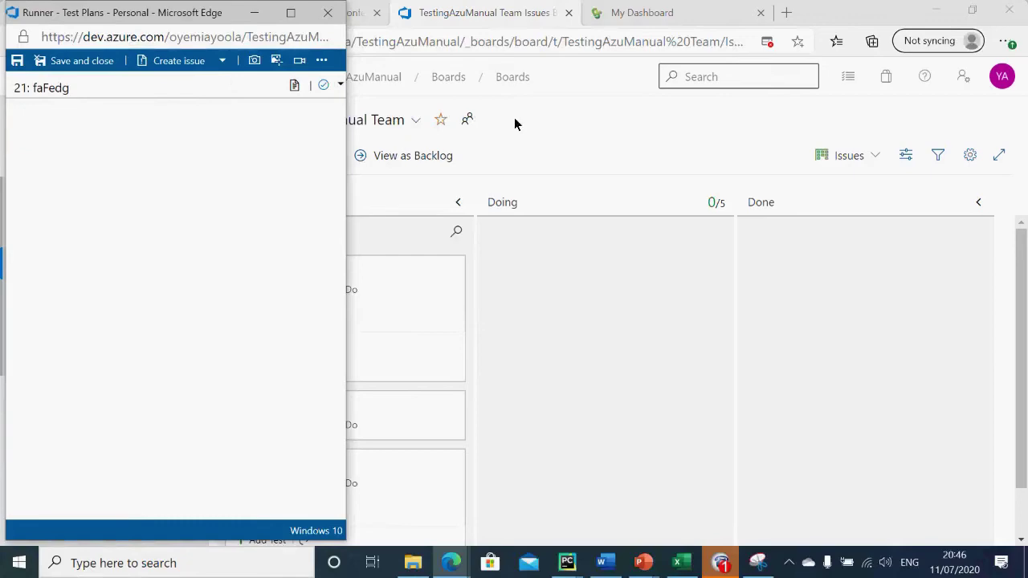
click(632, 11)
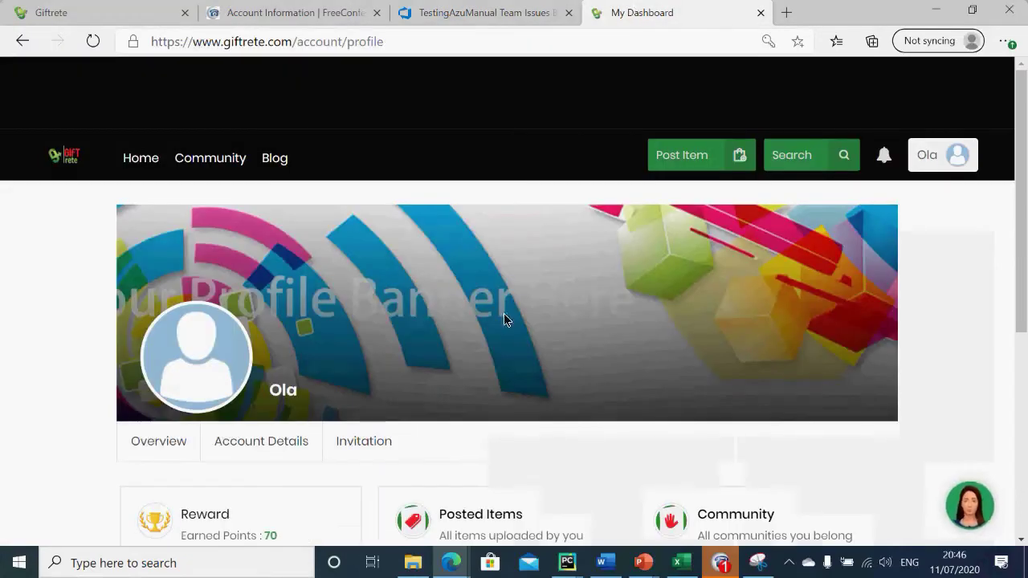
mouse_move(450, 565)
click(644, 509)
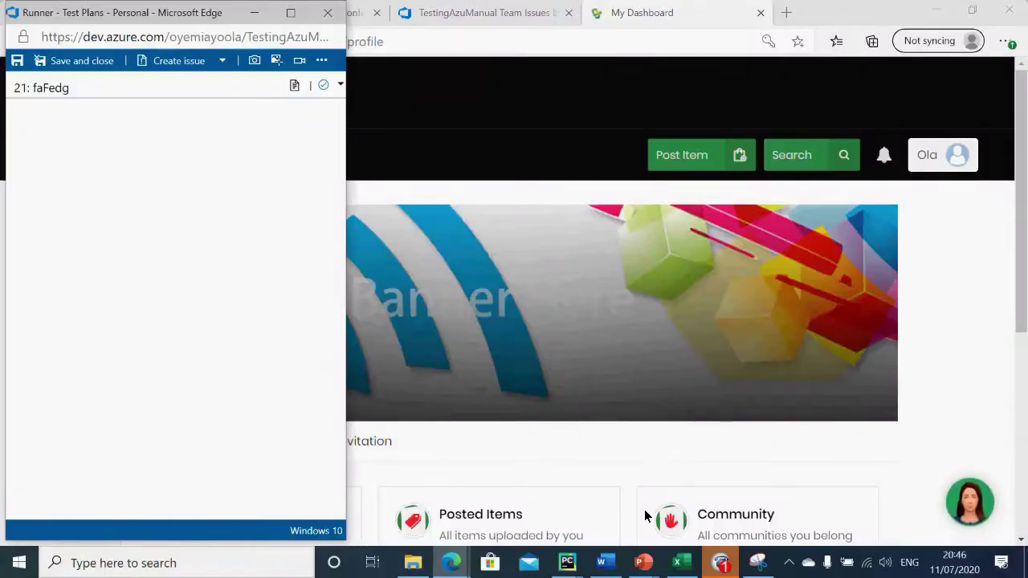
click(328, 13)
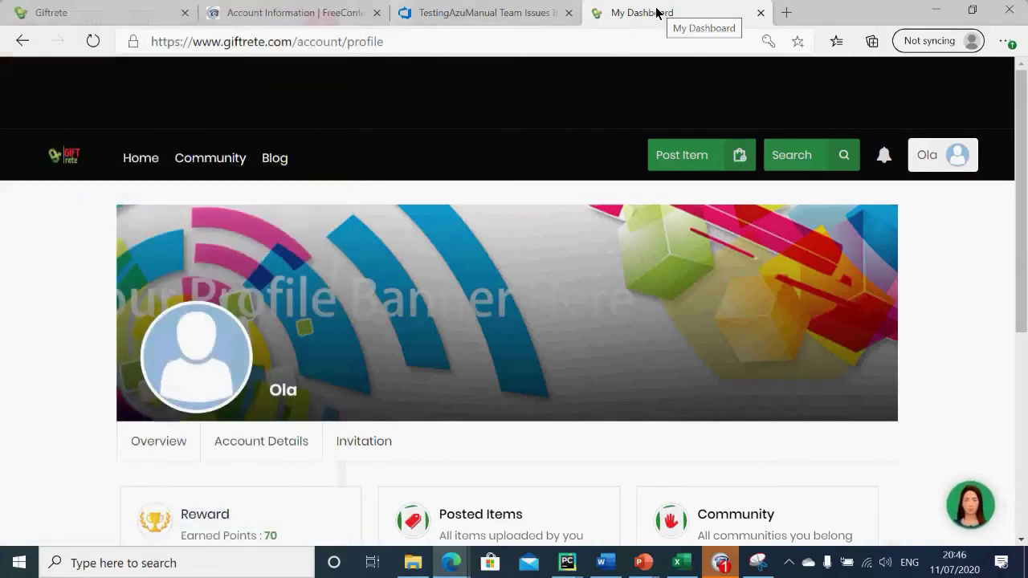
click(461, 13)
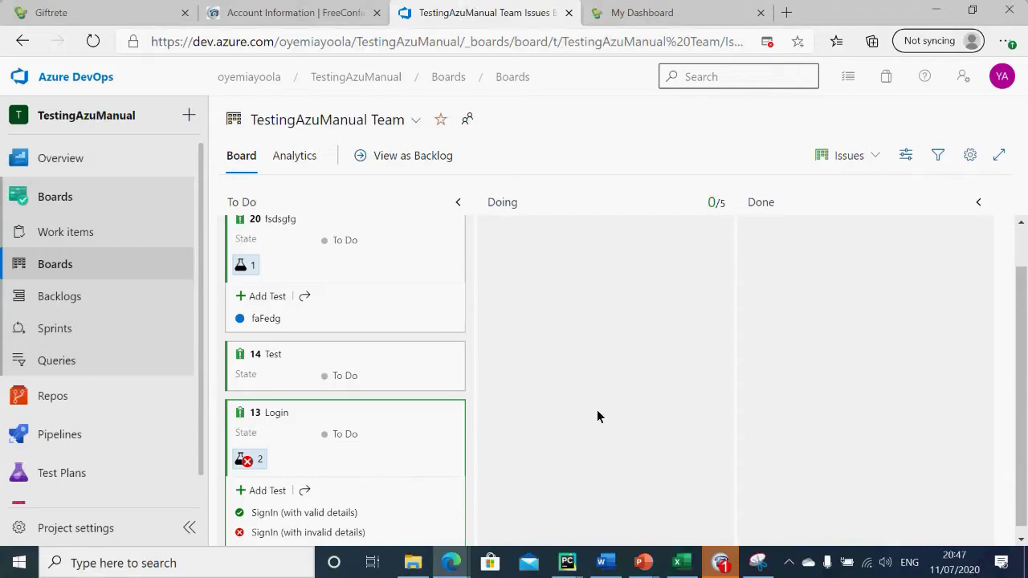
Step: Switch from the Kanban board to the team backlog list
click(1022, 540)
click(1023, 540)
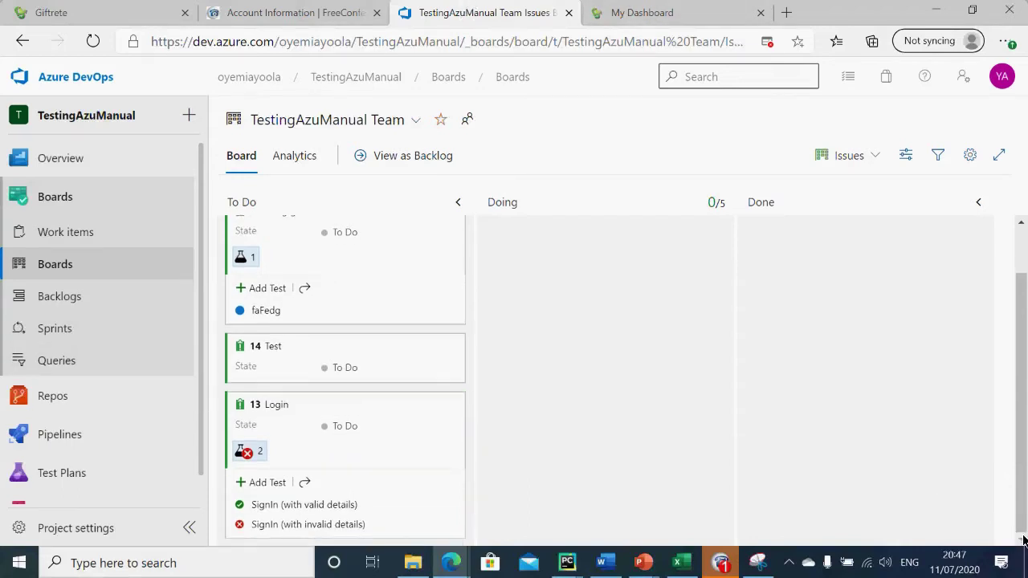
mouse_move(454, 563)
click(57, 303)
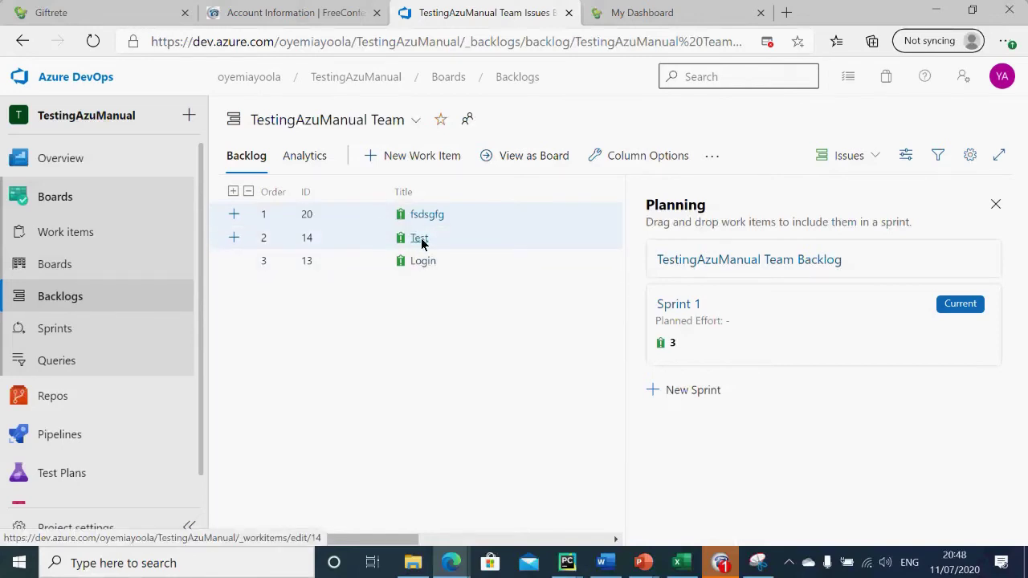
click(60, 277)
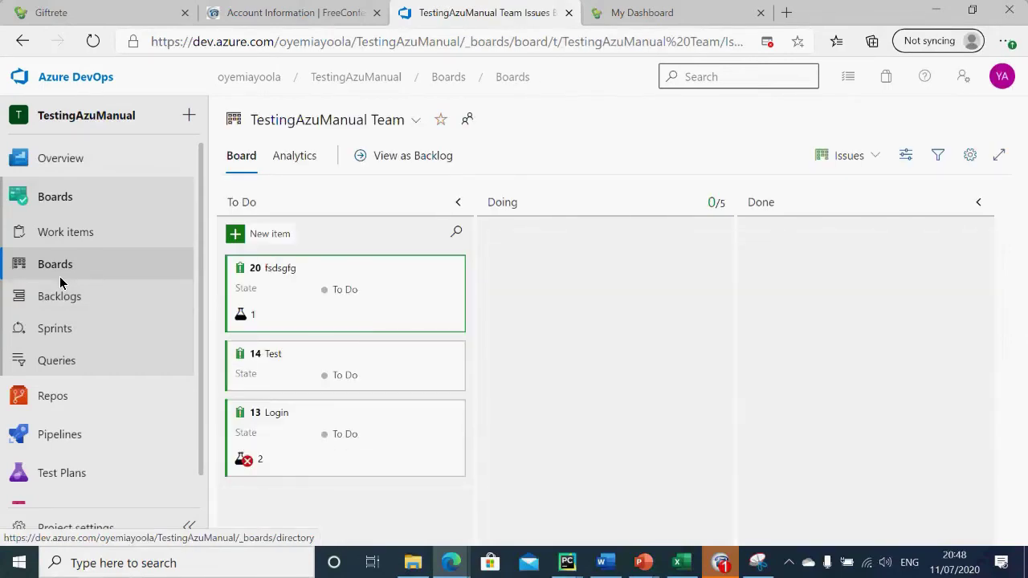
click(63, 296)
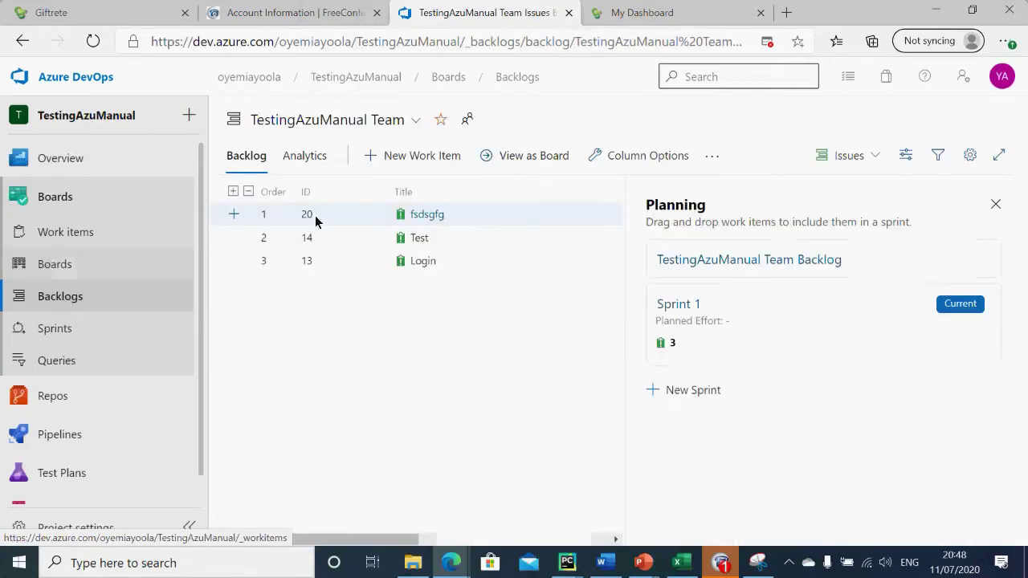
Step: Select the Test and Login items, view Login's details, then open the Work items list
shift+click(437, 237)
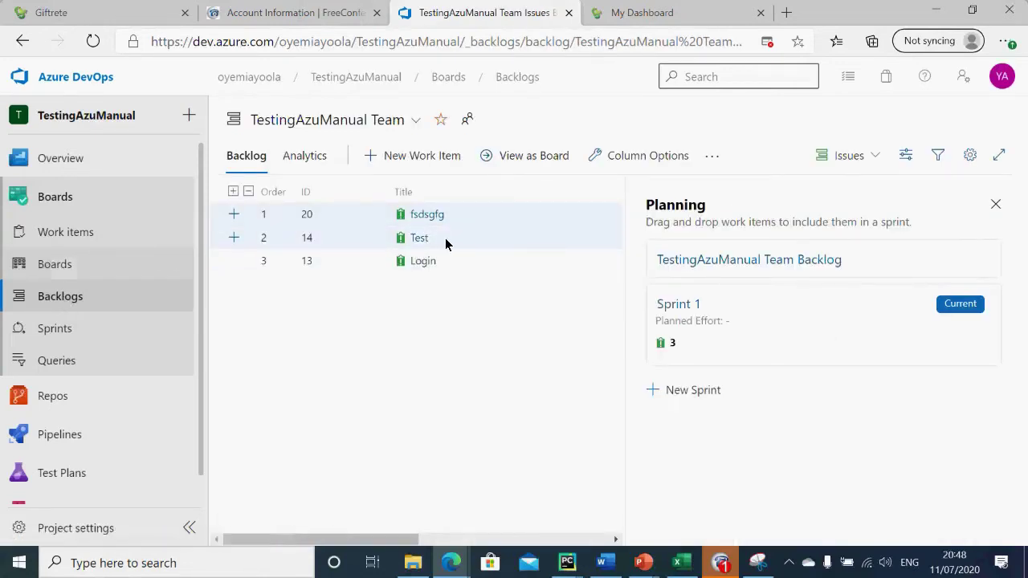
ctrl+click(443, 238)
ctrl+click(418, 265)
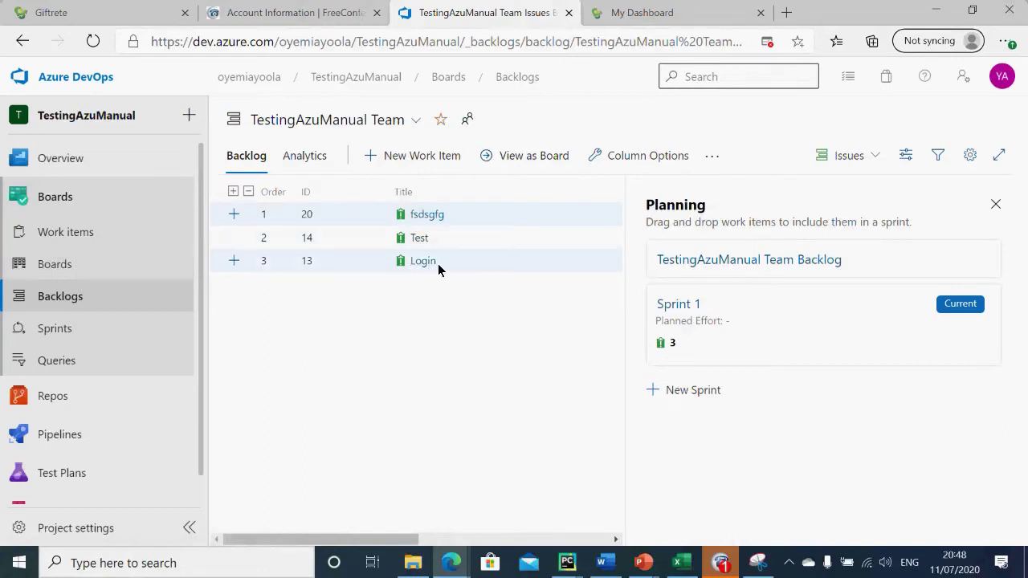
click(427, 262)
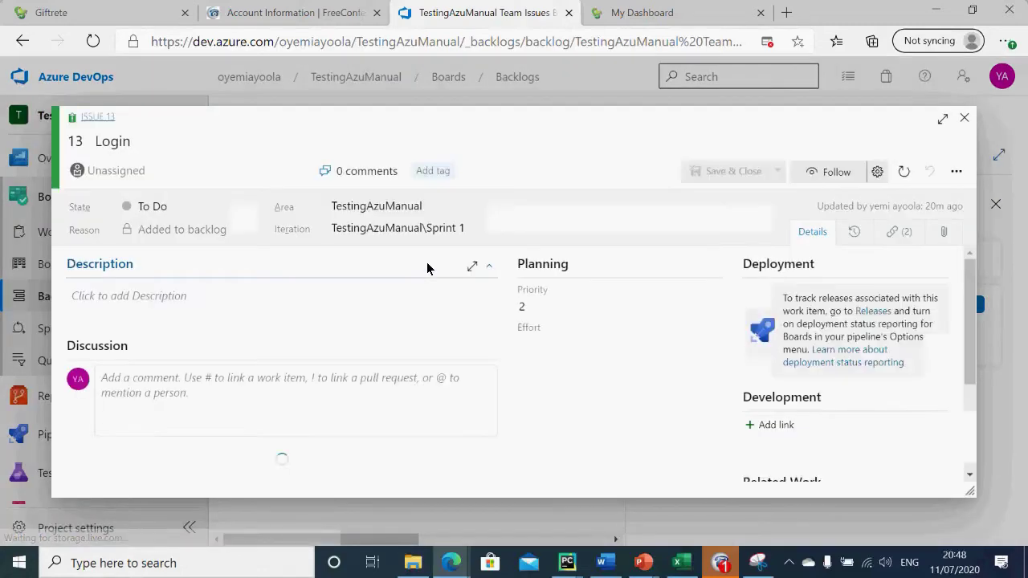
click(964, 119)
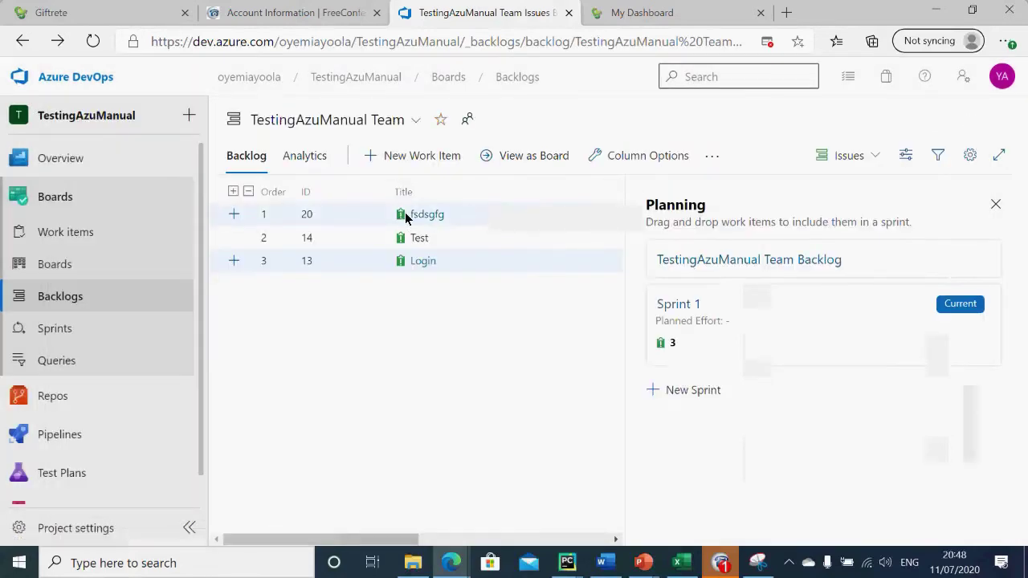
click(66, 232)
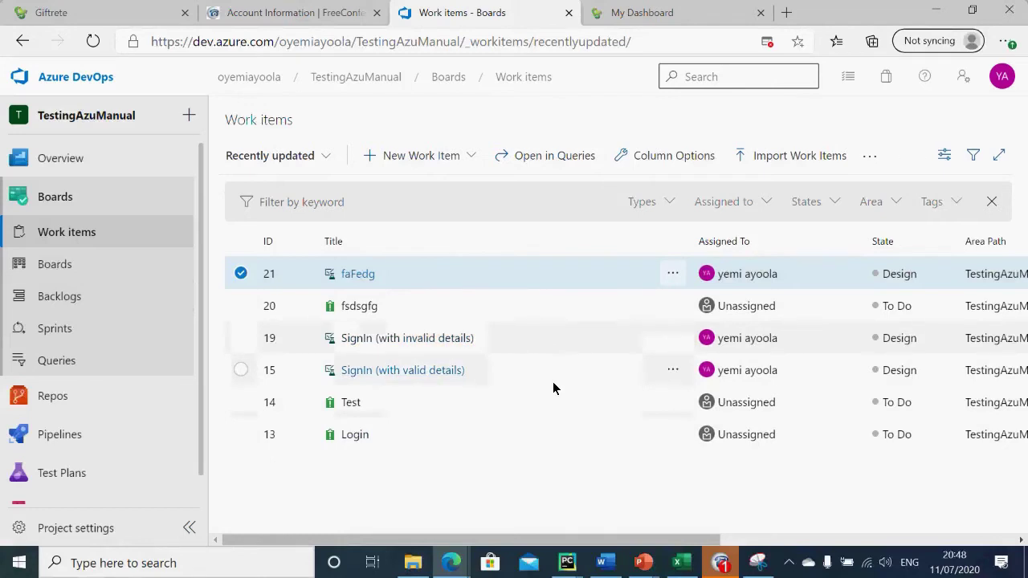
Step: Move from the Kanban board through the backlog to the Sprint 1 taskboard with fsdsgfg, Test and Login in To Do
click(71, 270)
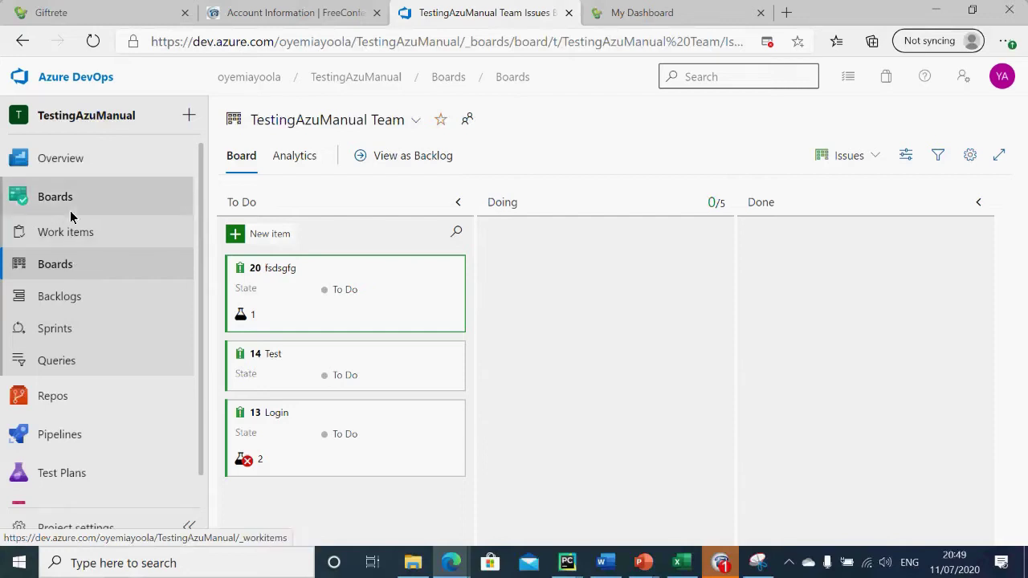
click(68, 299)
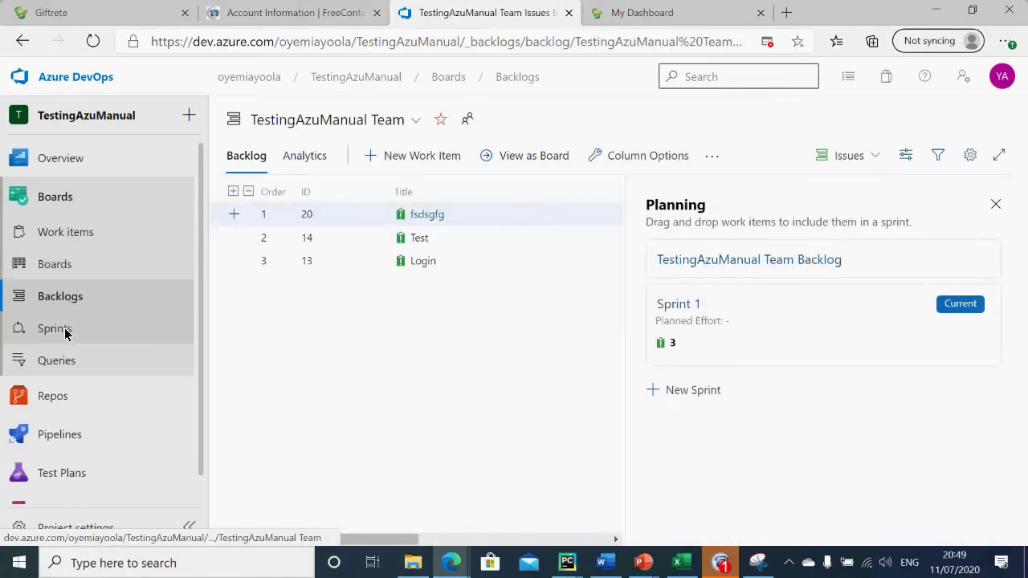
click(66, 331)
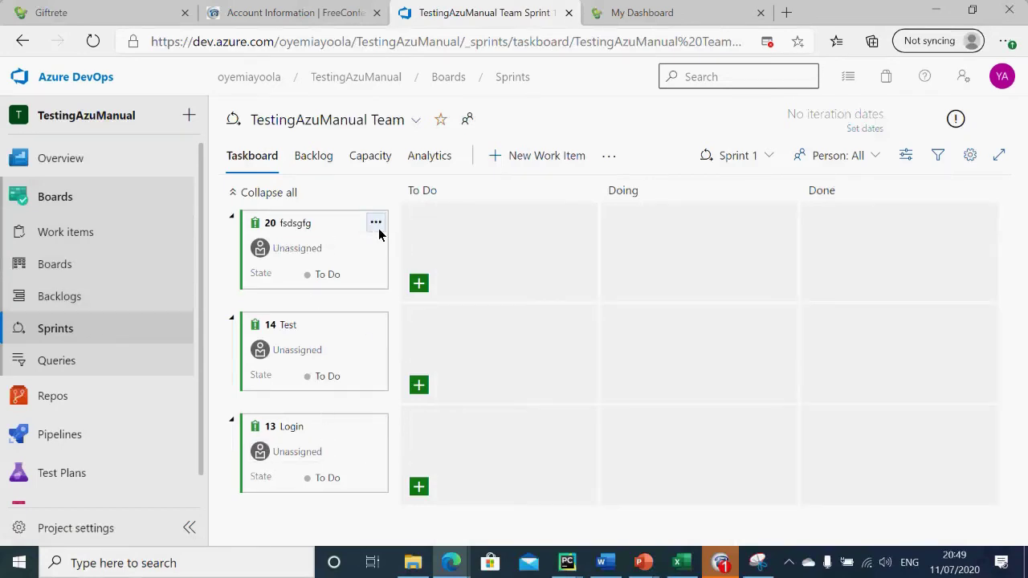
Step: Create a new sprint named 'sprint 2' running from 7/11/2020 to 7/16/2020
click(772, 155)
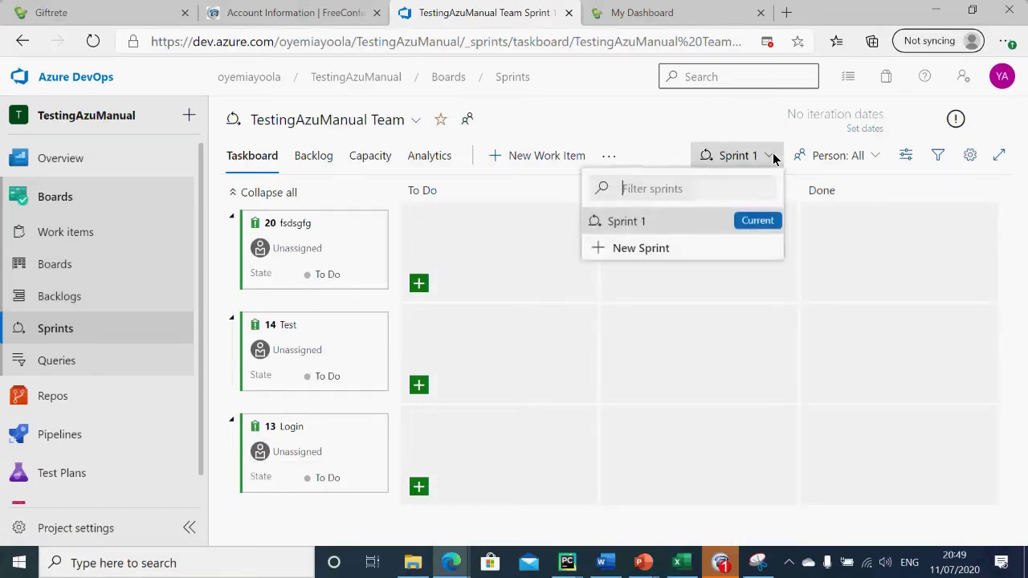
click(661, 255)
text(sprint)
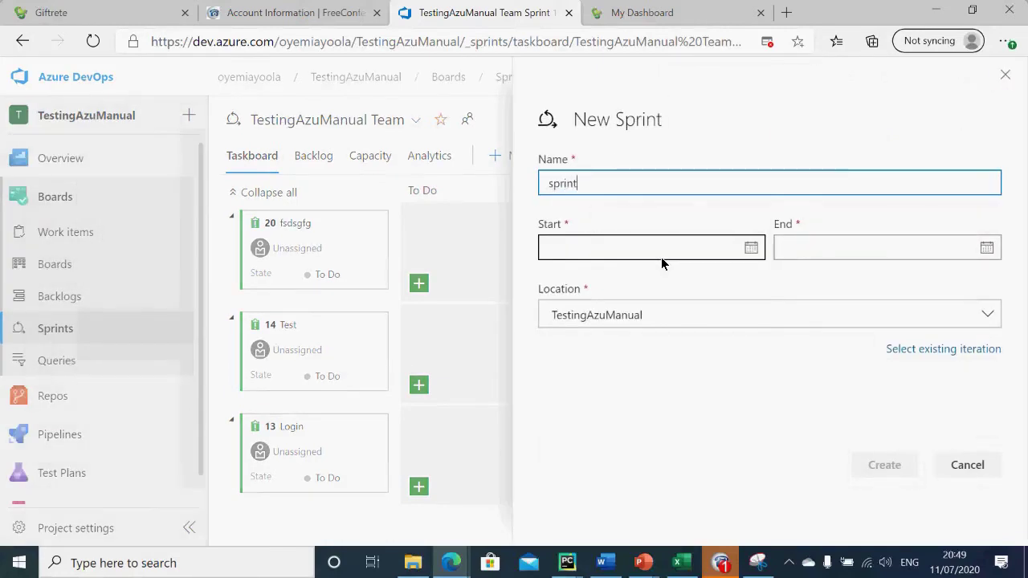
text( 2)
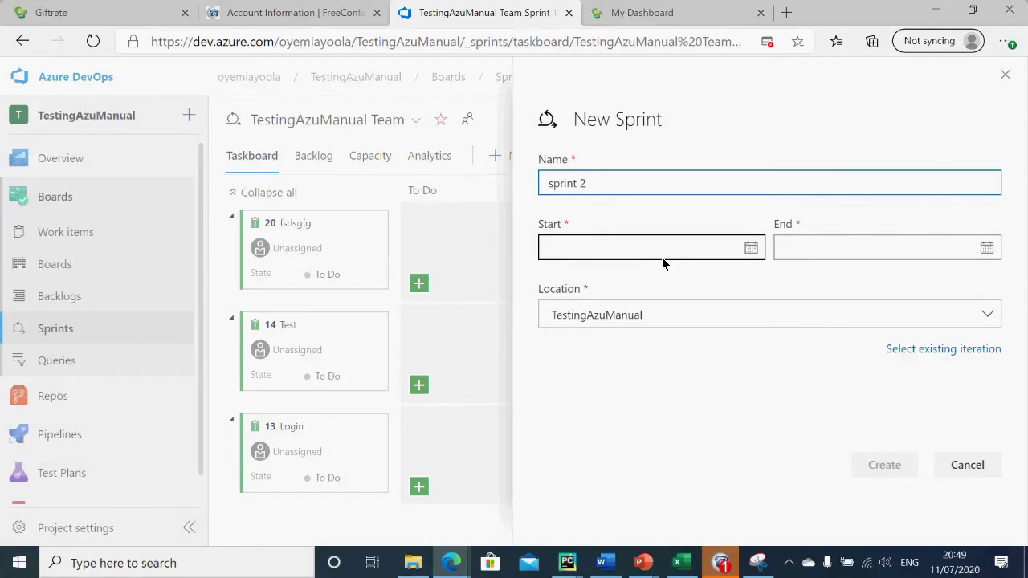
click(760, 252)
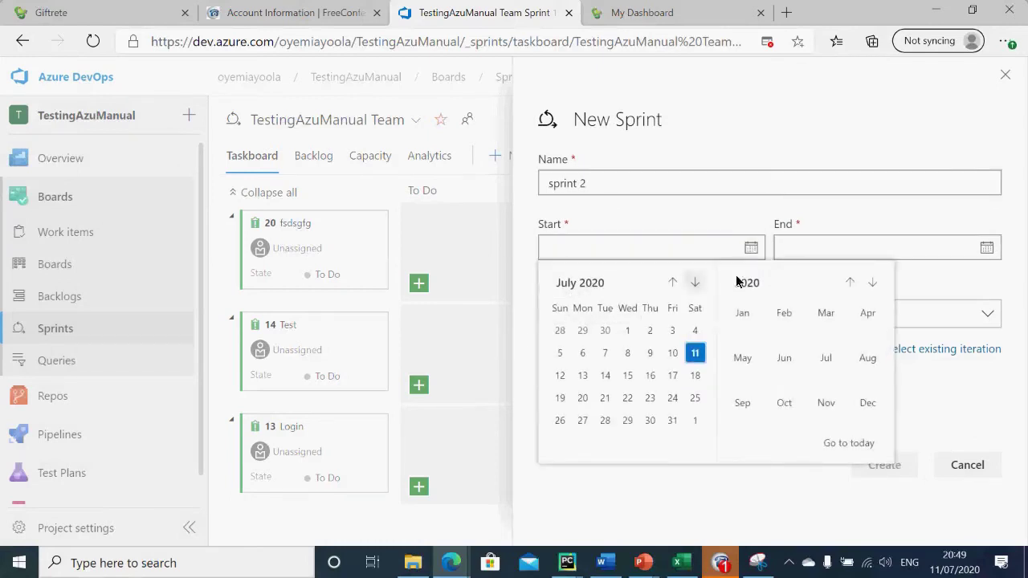
click(695, 353)
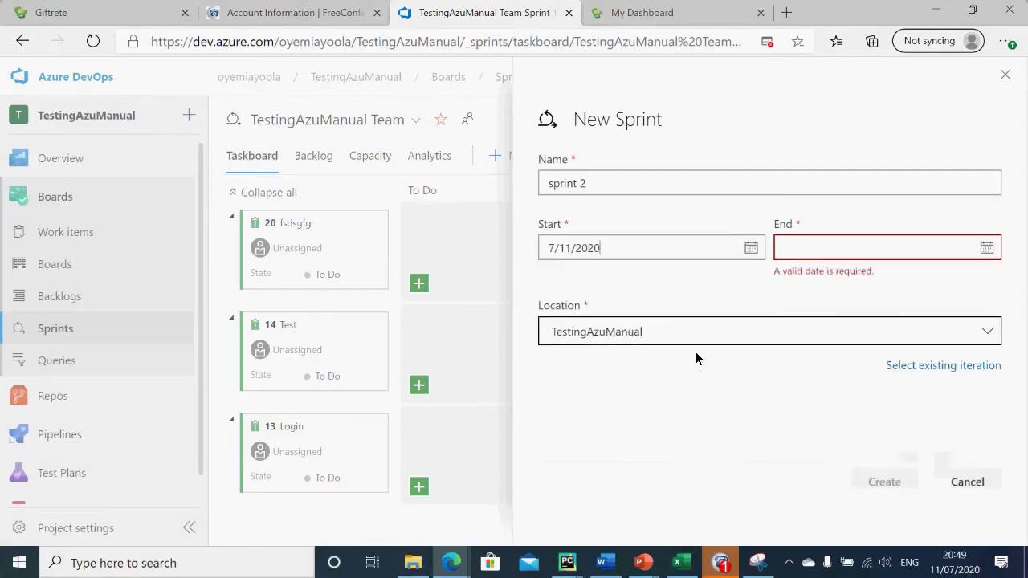
click(987, 249)
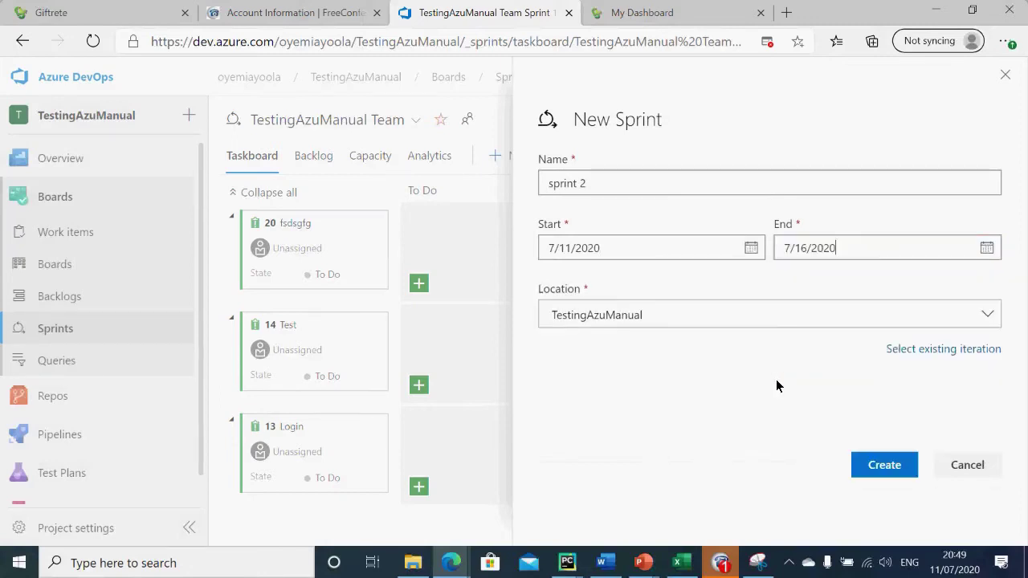
click(883, 464)
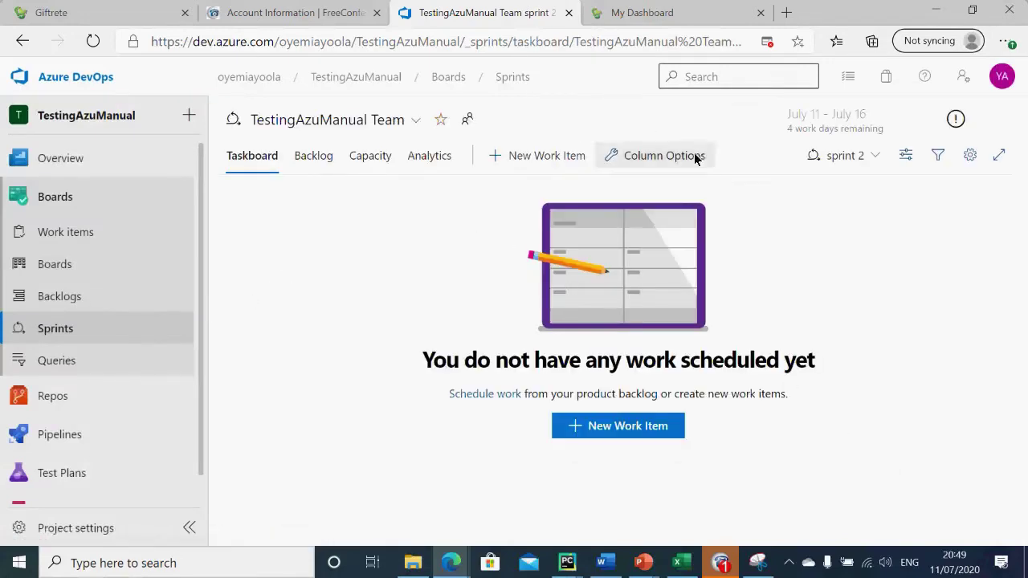
Step: Switch the taskboard back to Sprint 1, then browse work item Queries and the Backlog
click(859, 155)
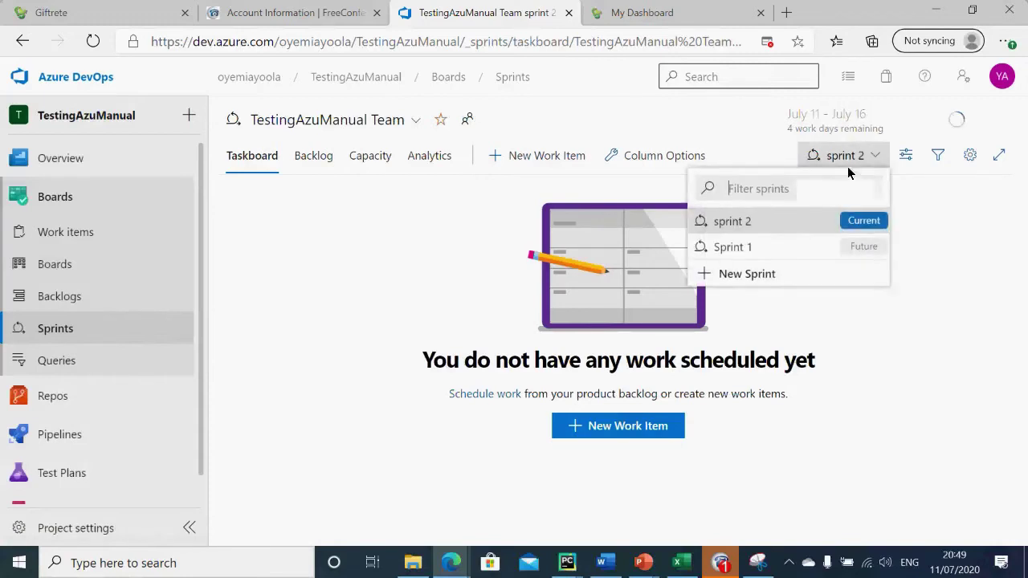
click(772, 248)
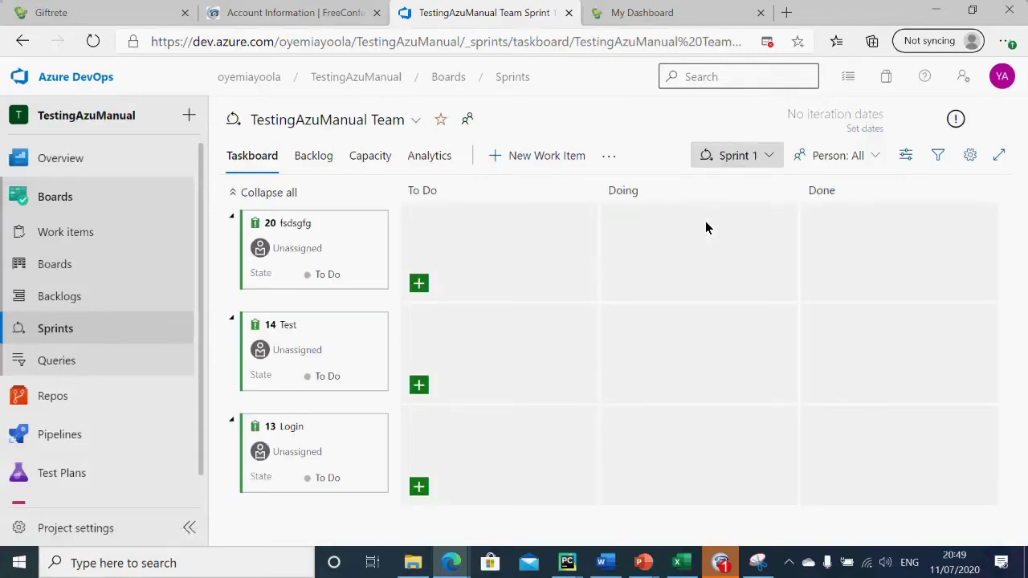
click(114, 362)
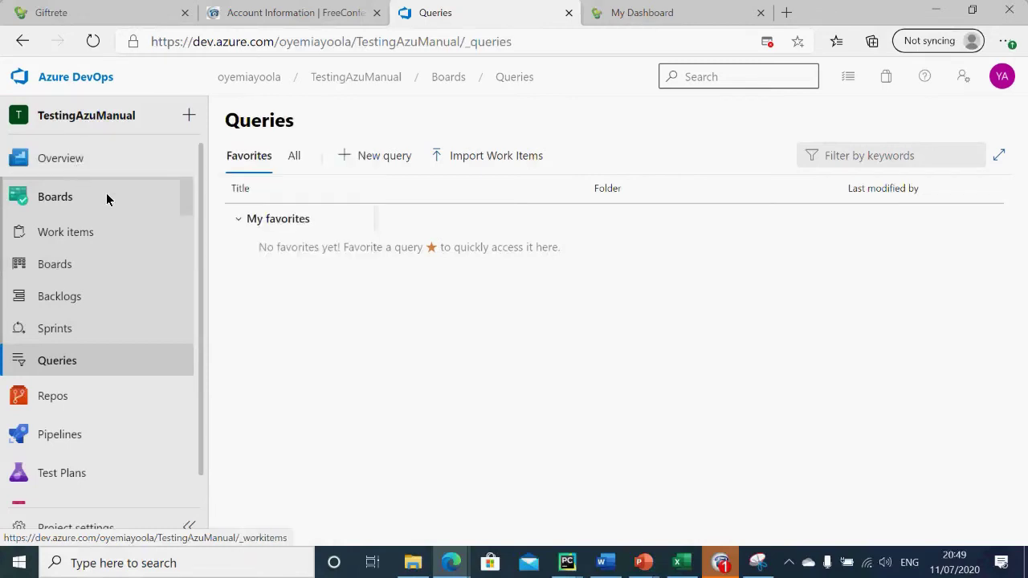
click(81, 300)
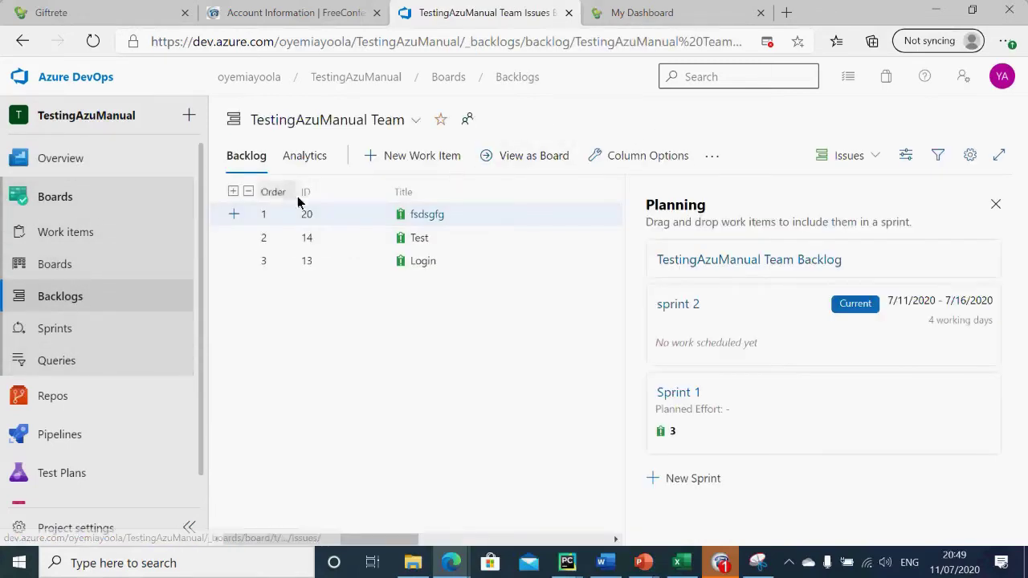
Step: Check the Kanban board's three To Do issues, then move to Test Plans
click(81, 270)
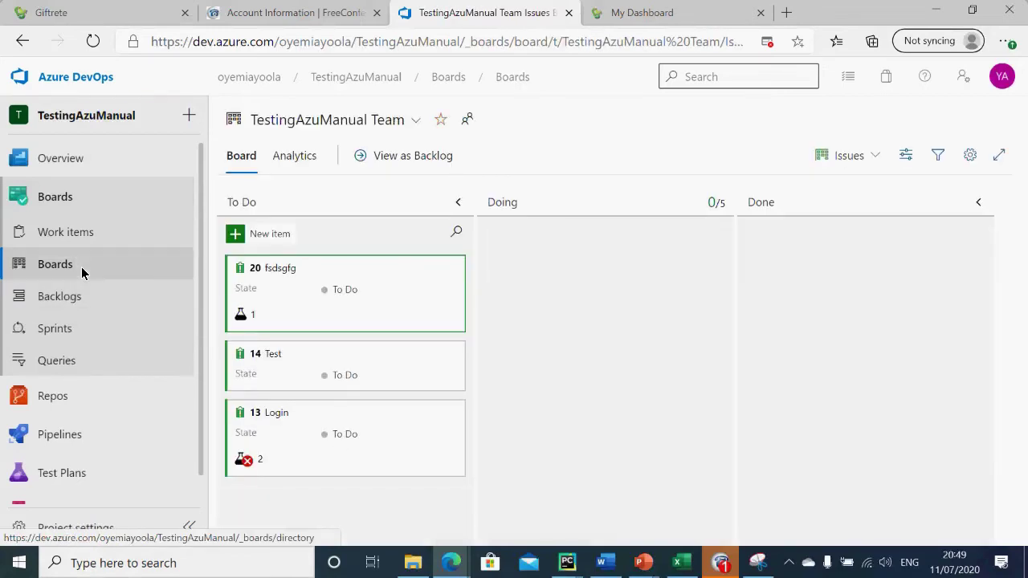
scroll(202, 427, down, 1)
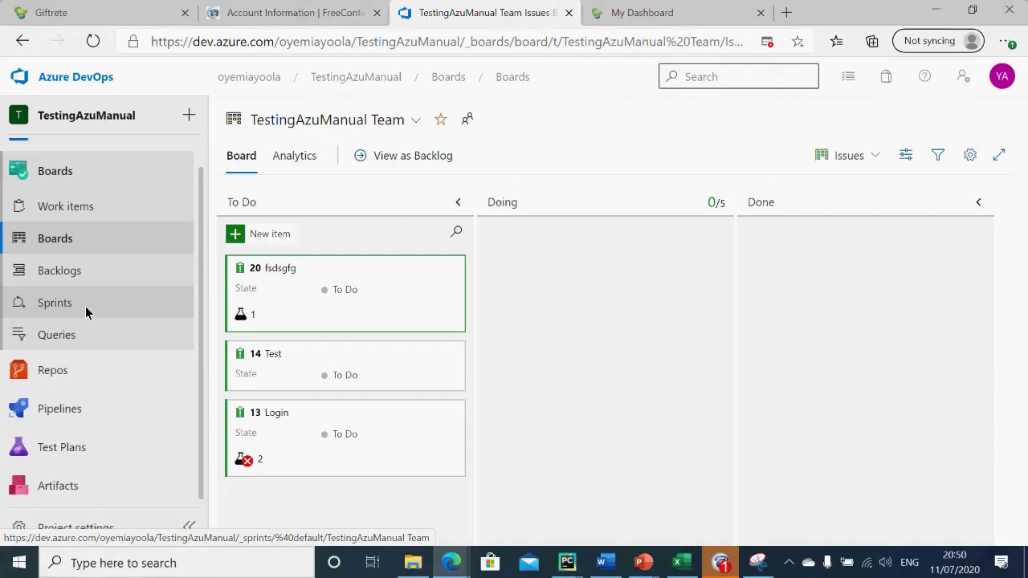
click(64, 448)
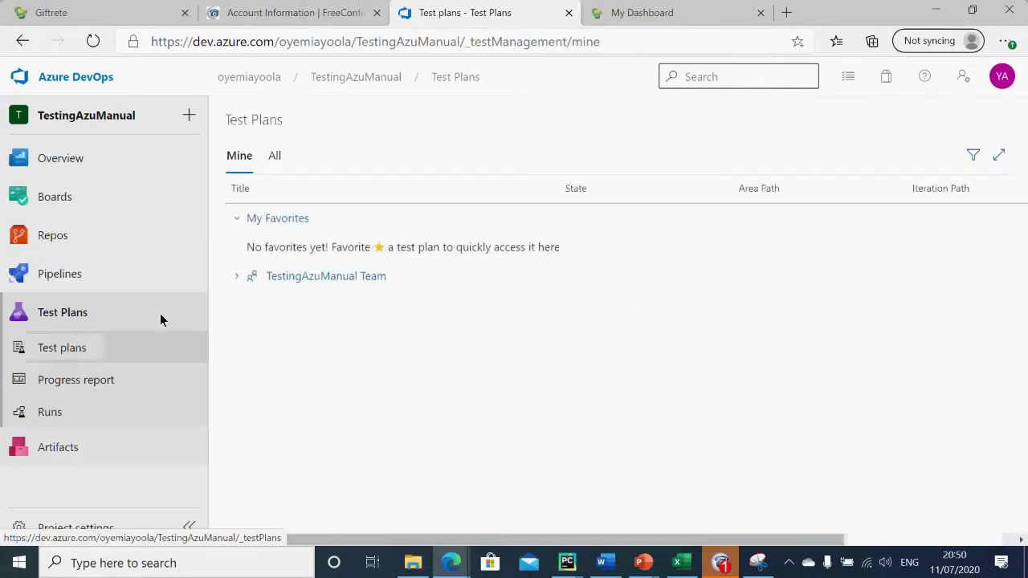
Step: Open the test progress report and clear its Sprint 1 test plan filter
click(68, 354)
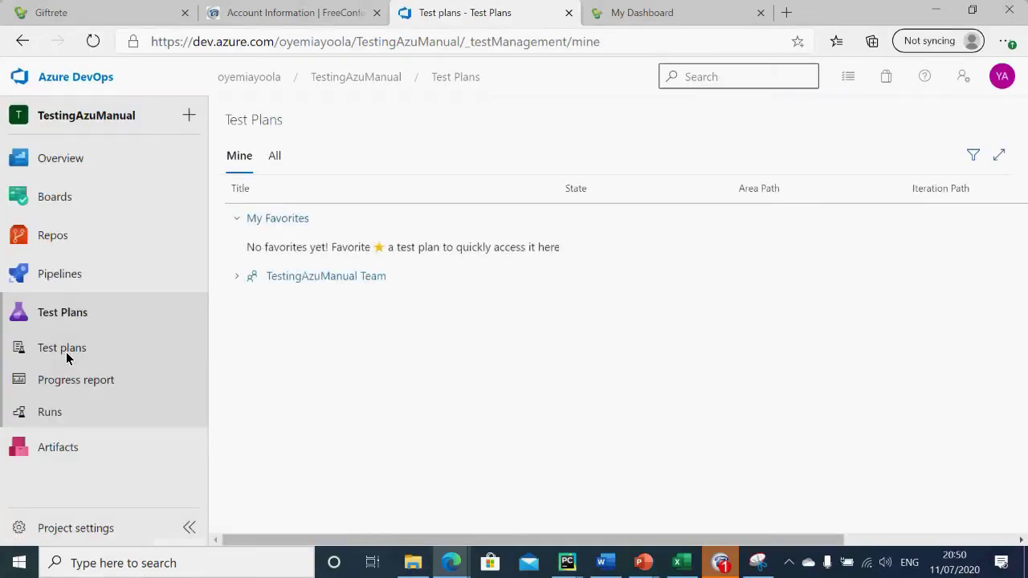
click(66, 383)
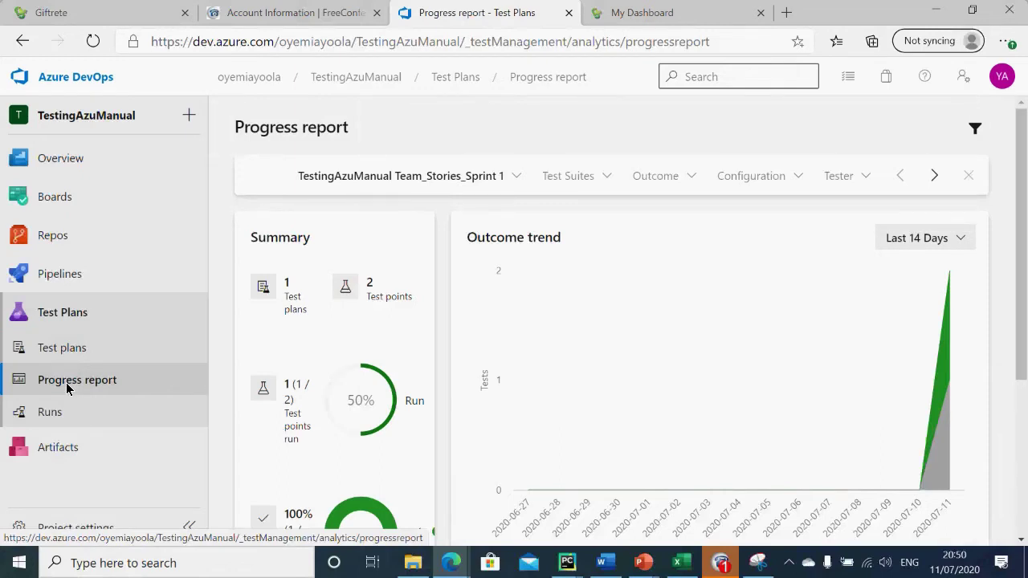
click(78, 383)
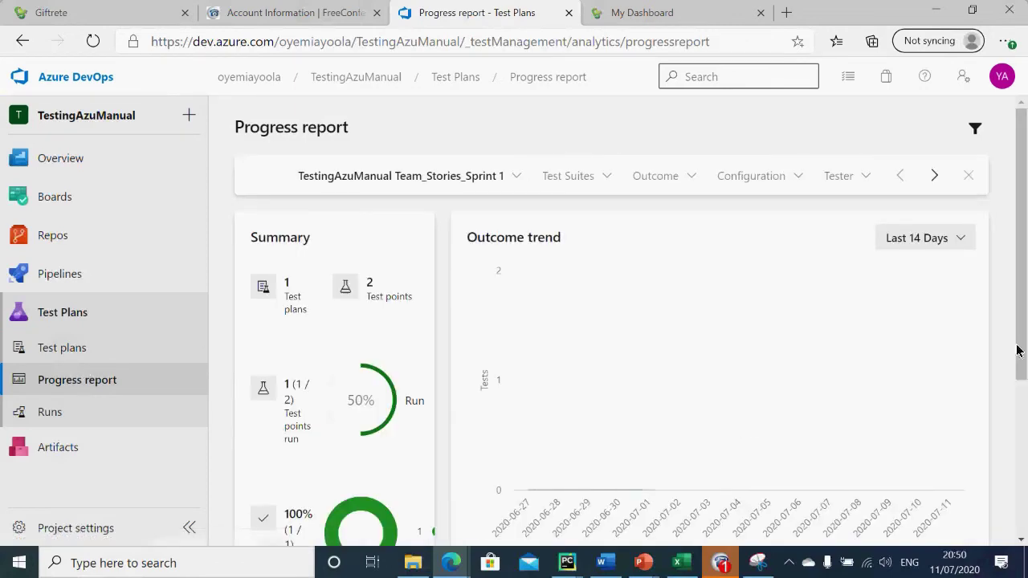
click(474, 176)
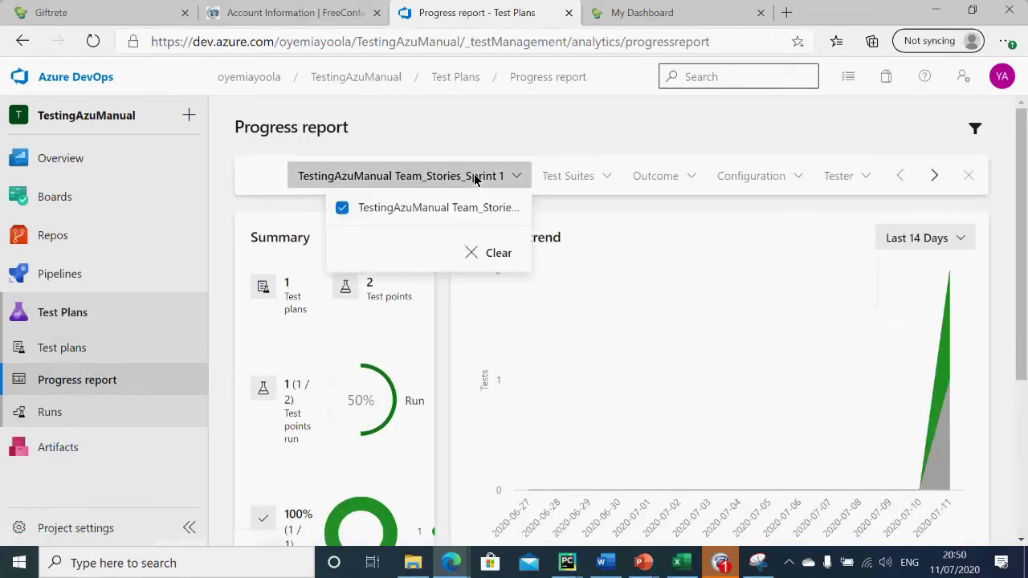
click(475, 208)
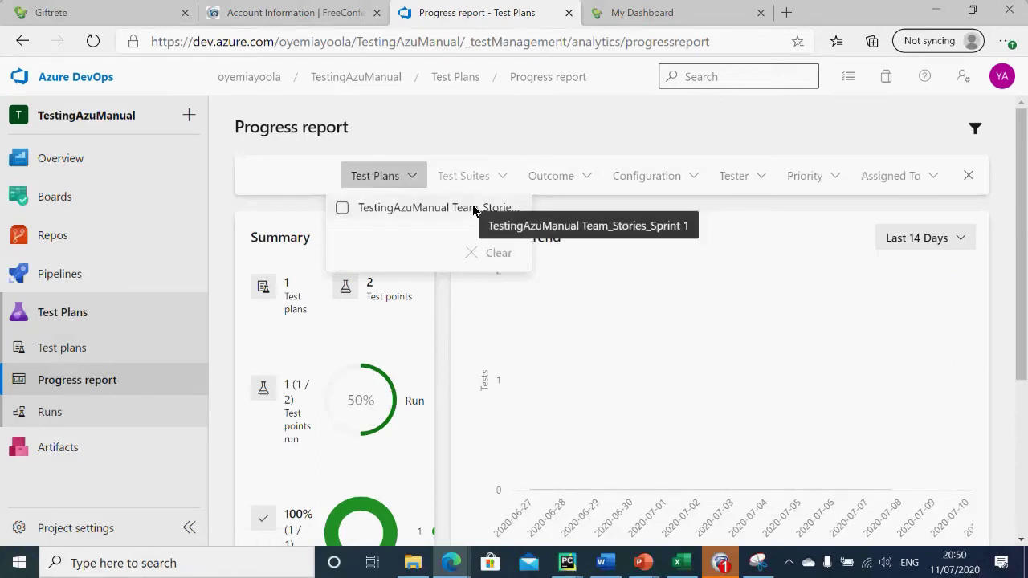
click(378, 179)
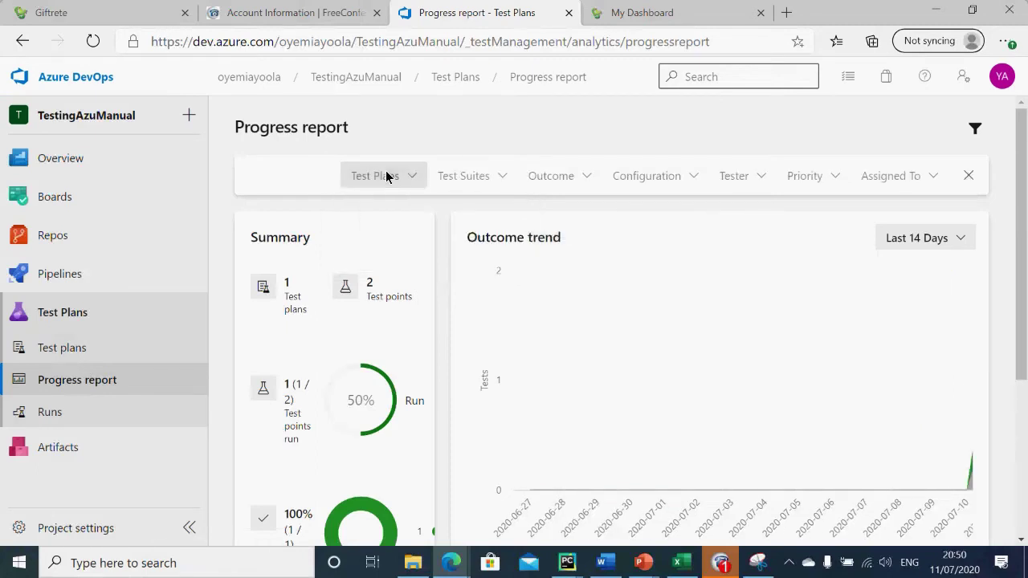
Step: Scroll through the progress report (2 test points, 50% run, 100% passed) and open the Runs list
double_click(293, 162)
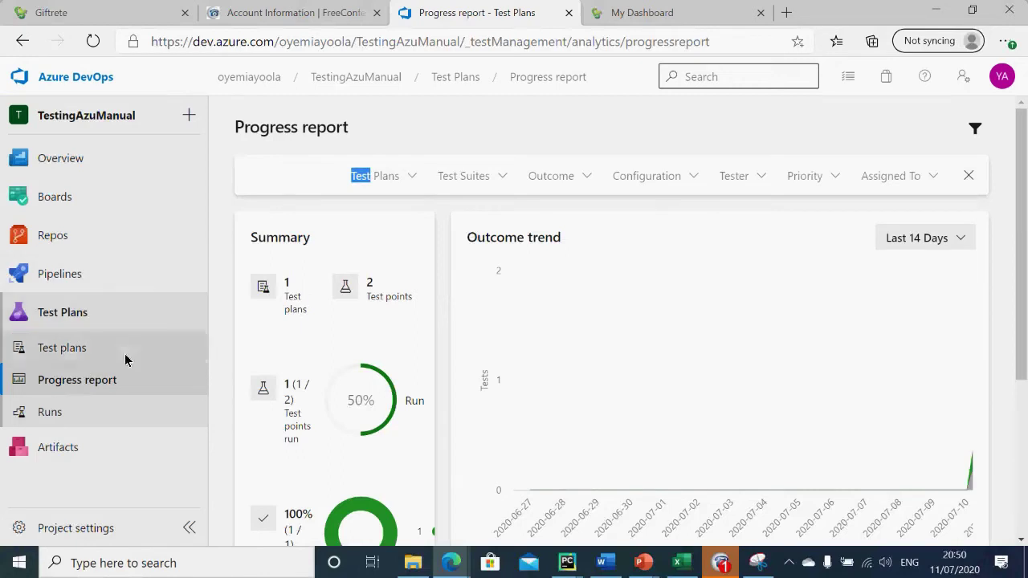
drag(96, 381, 86, 347)
click(85, 347)
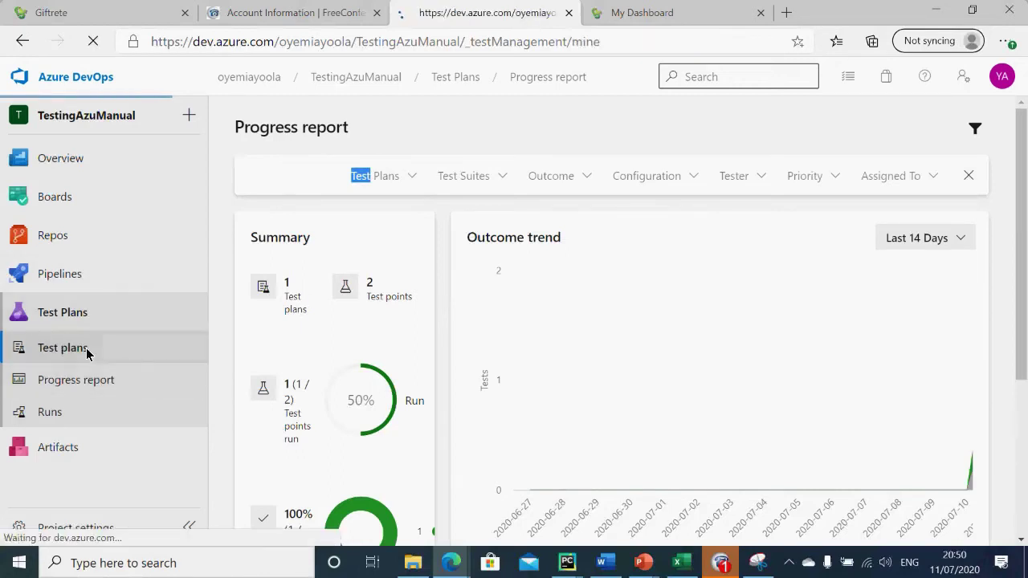
click(87, 379)
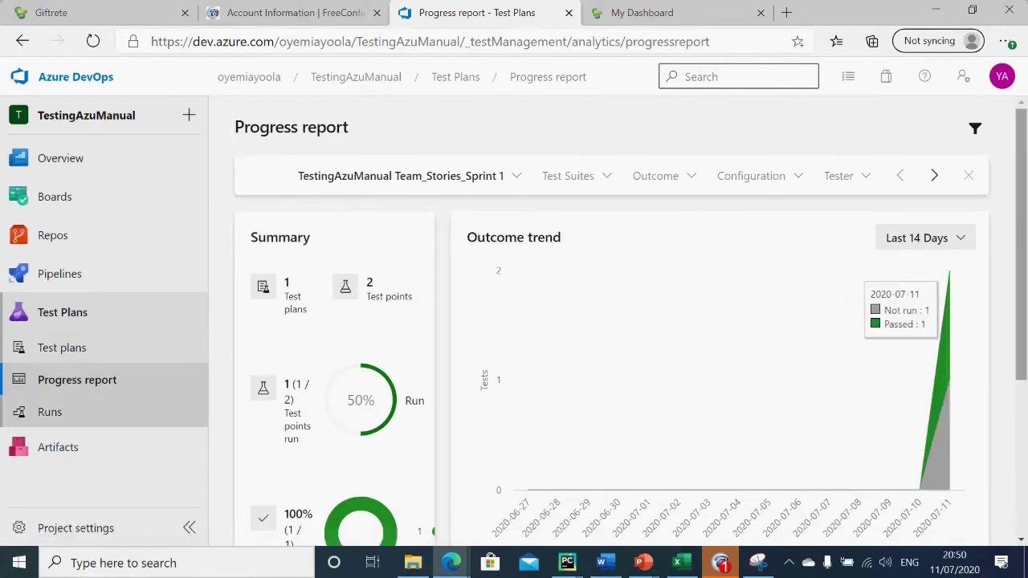
drag(1017, 321, 1009, 514)
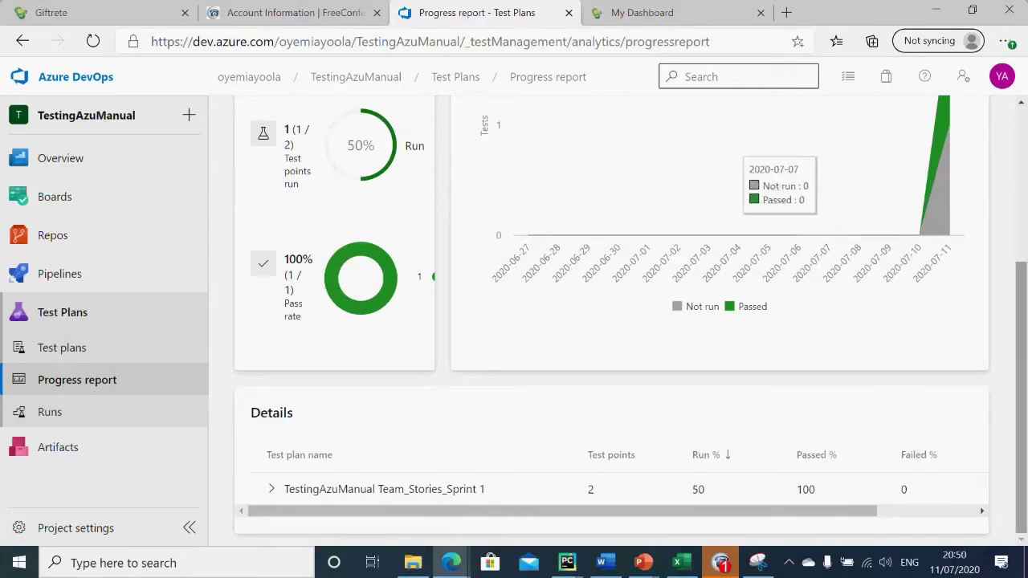
scroll(1021, 304, up, 1)
drag(1021, 303, 1002, 131)
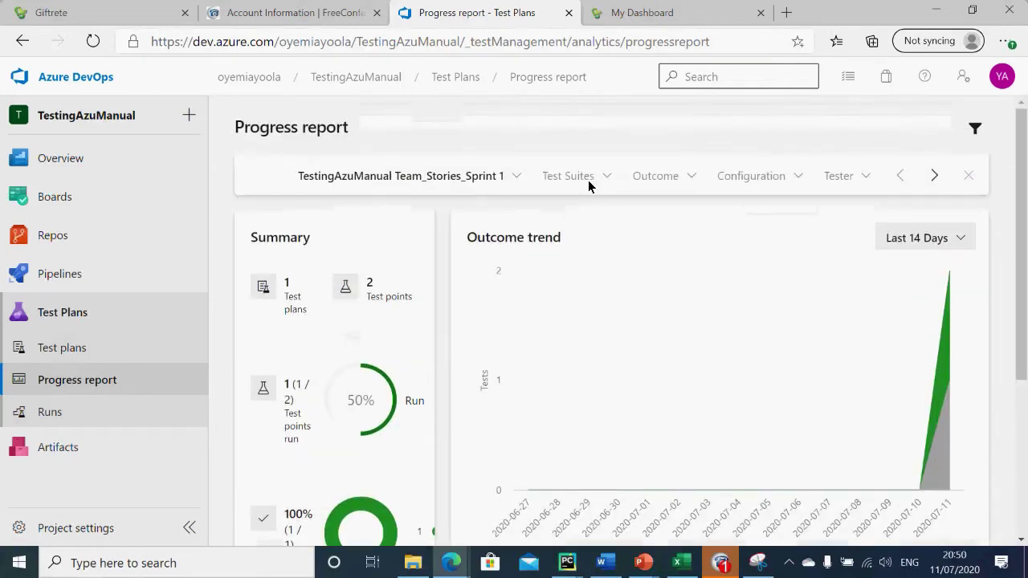
click(79, 410)
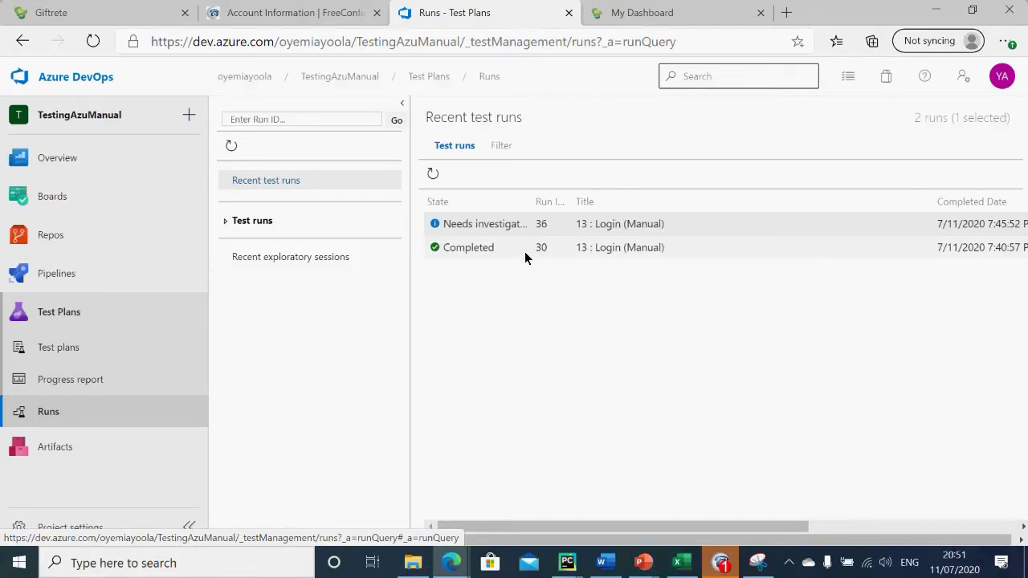
Step: Open run 36 (13 : Login, Manual) and refresh its summary so the one-failed Outcome chart redraws
click(497, 251)
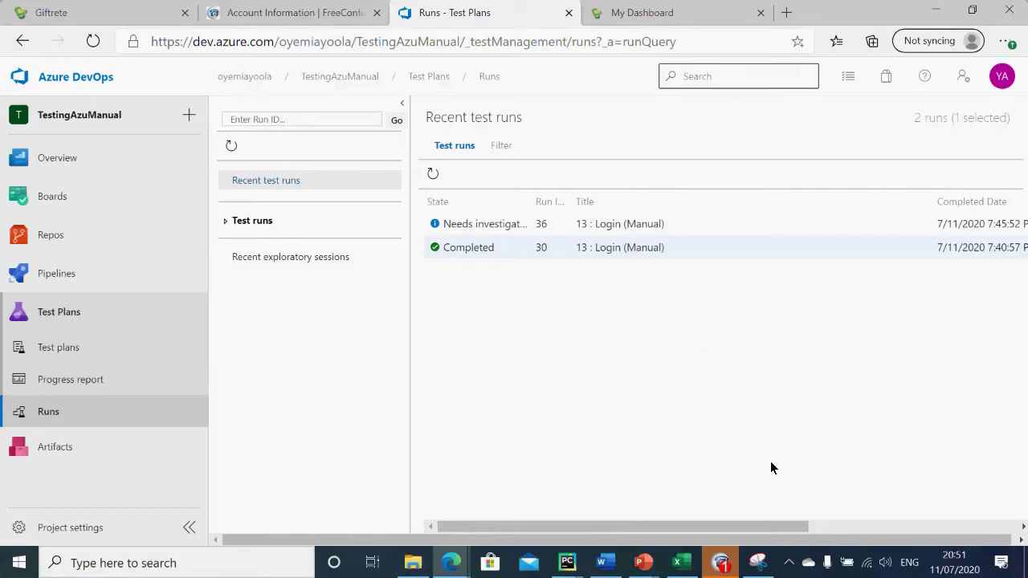
mouse_move(784, 523)
mouse_down()
mouse_move(1000, 524)
mouse_move(789, 526)
mouse_up()
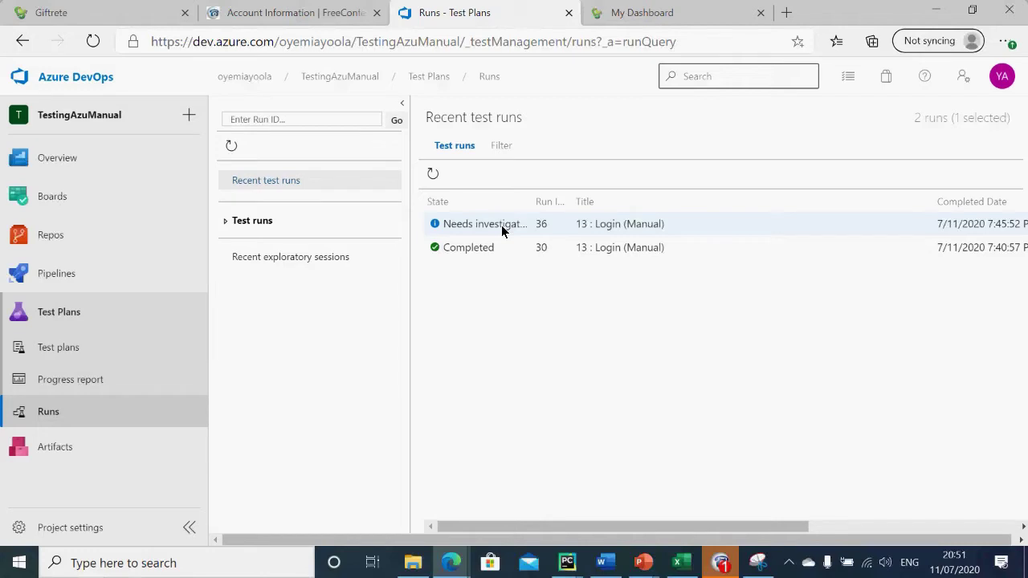
double_click(501, 226)
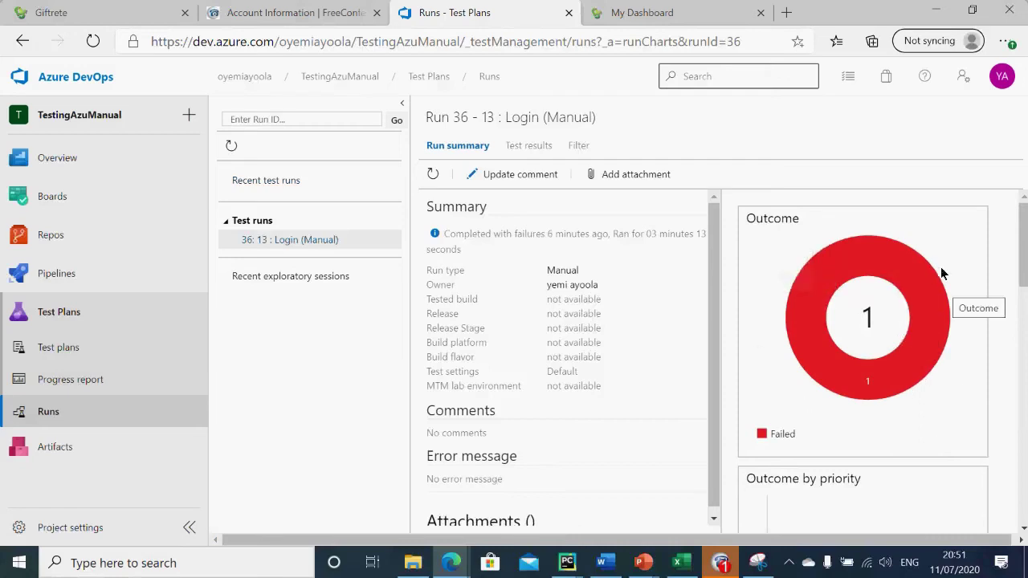
drag(1023, 249, 1004, 85)
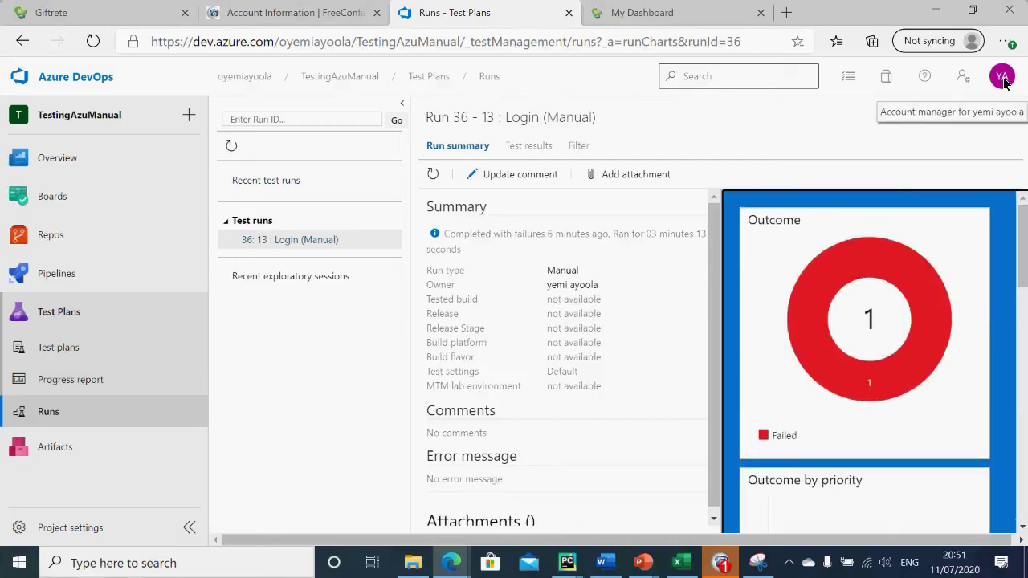
click(344, 249)
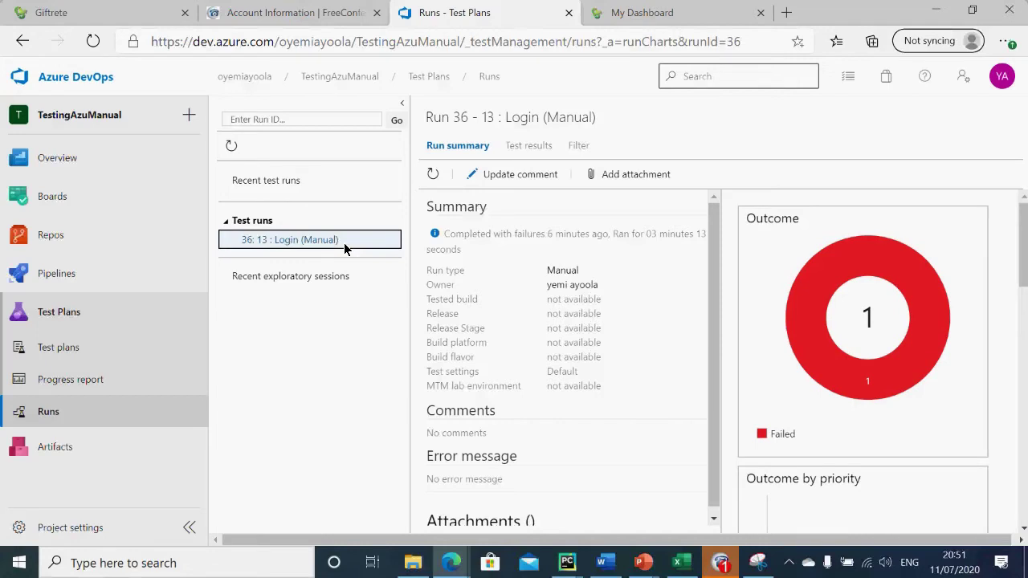
click(432, 173)
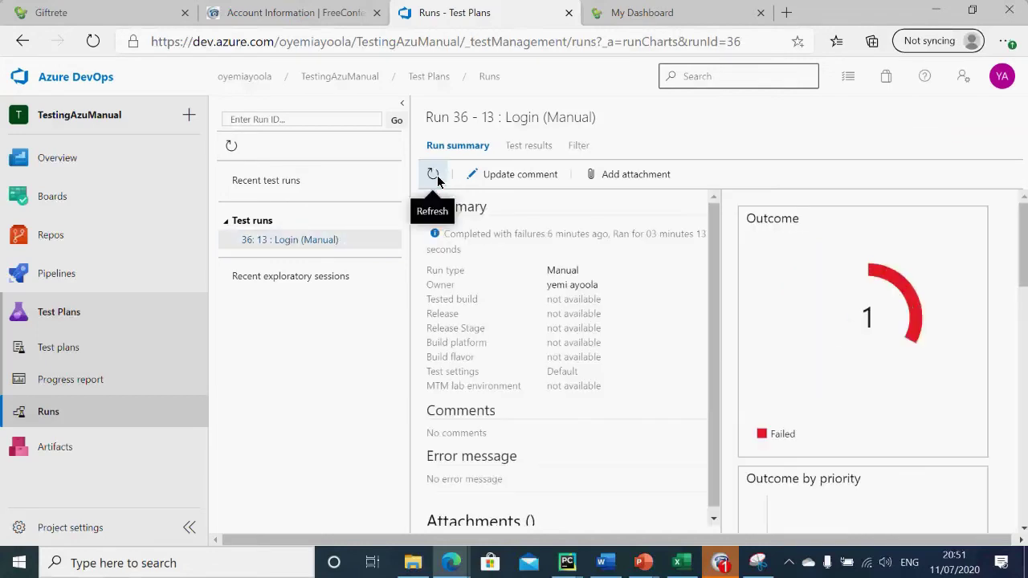
click(53, 385)
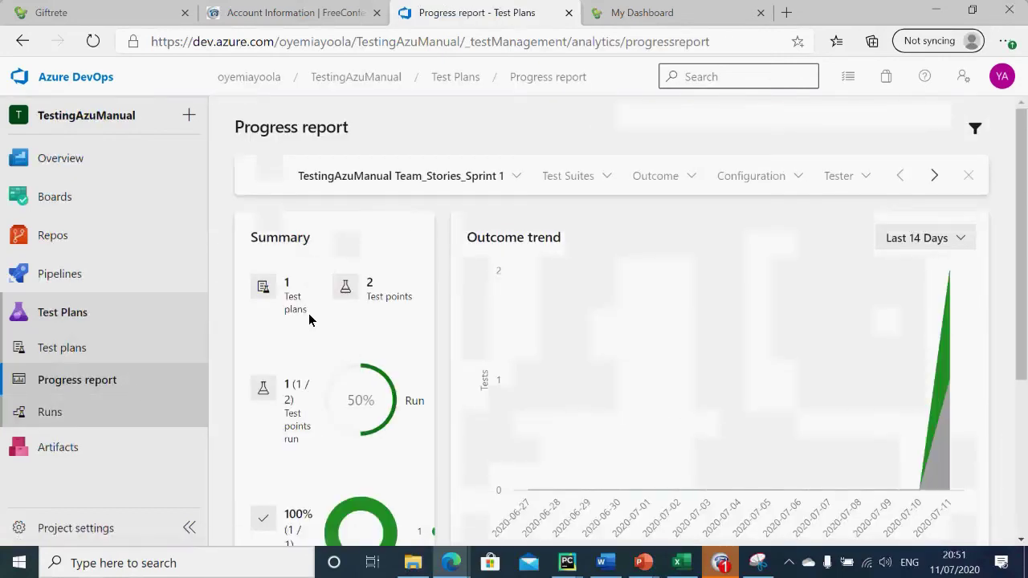
Step: Remove the sprint filter from the progress report, then return to the Test Plans list
click(461, 178)
click(459, 208)
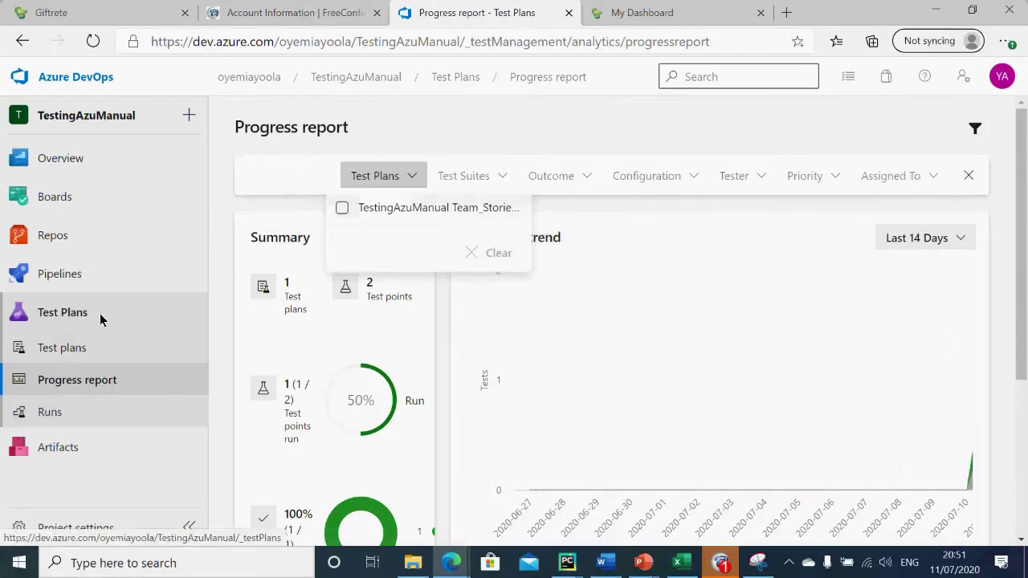
click(69, 366)
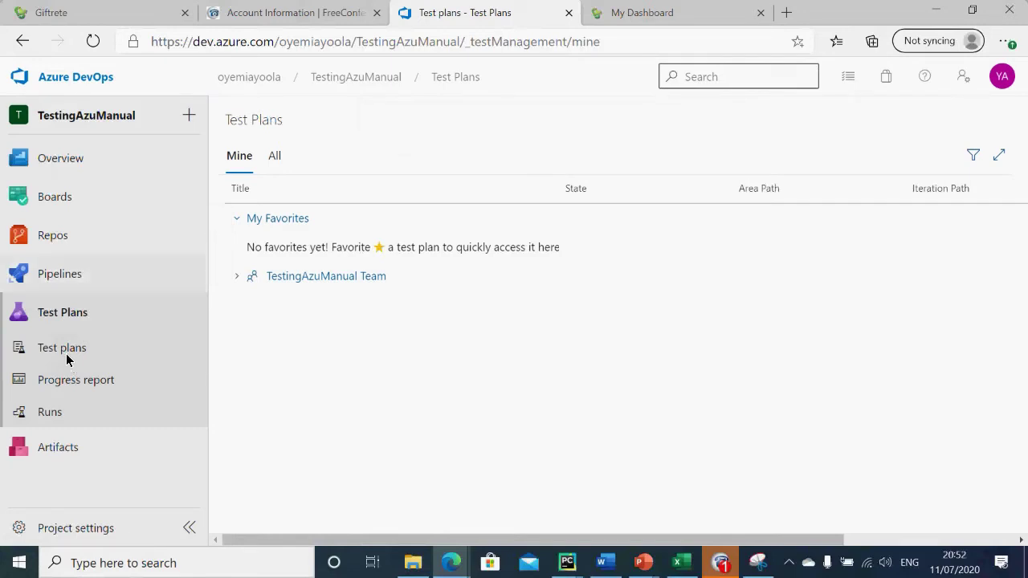
Step: View work items and the team Kanban board (items 20, 14, 13 in To Do), then switch to the training slides
click(60, 211)
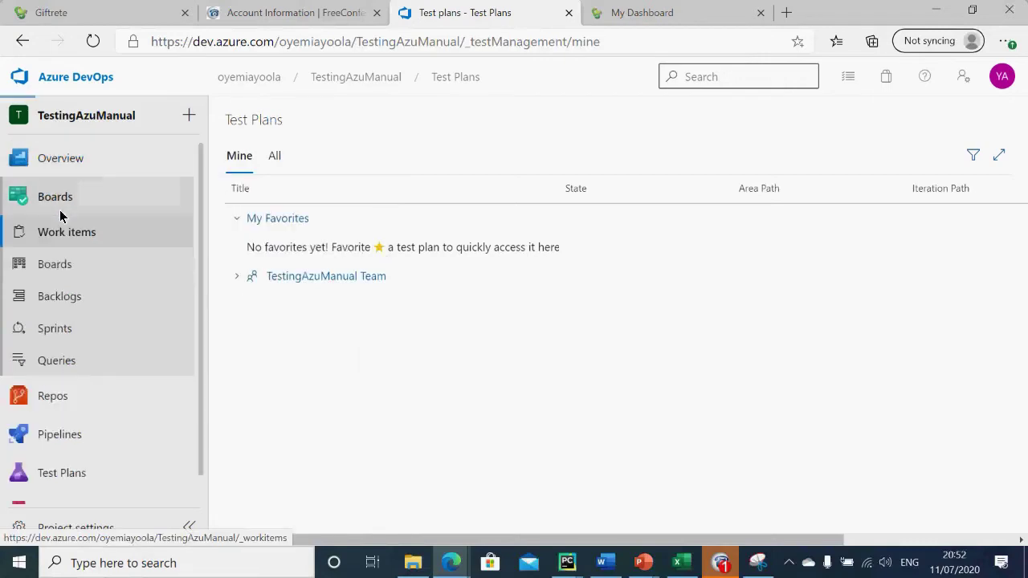
click(68, 272)
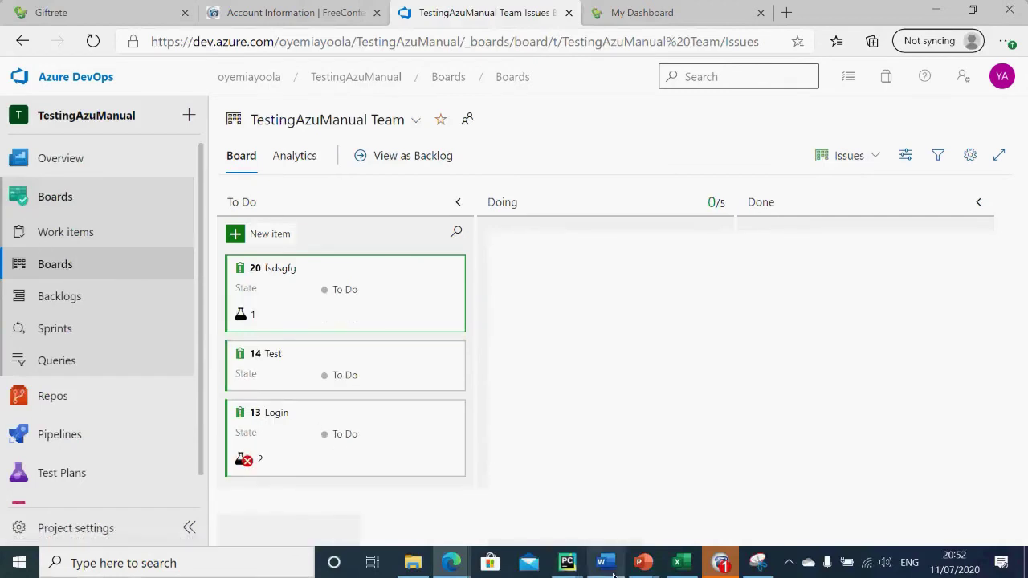
mouse_move(617, 572)
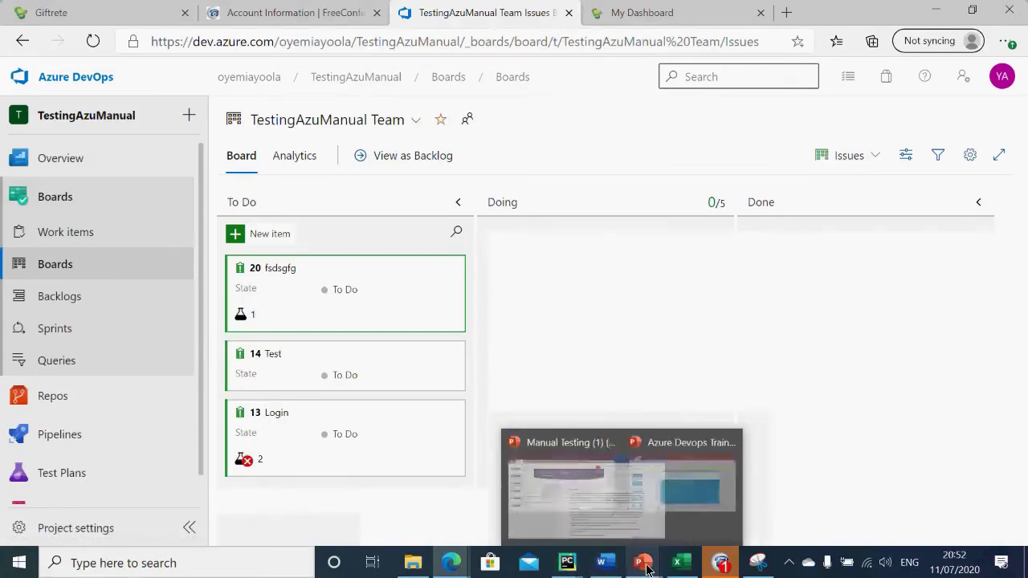
click(758, 503)
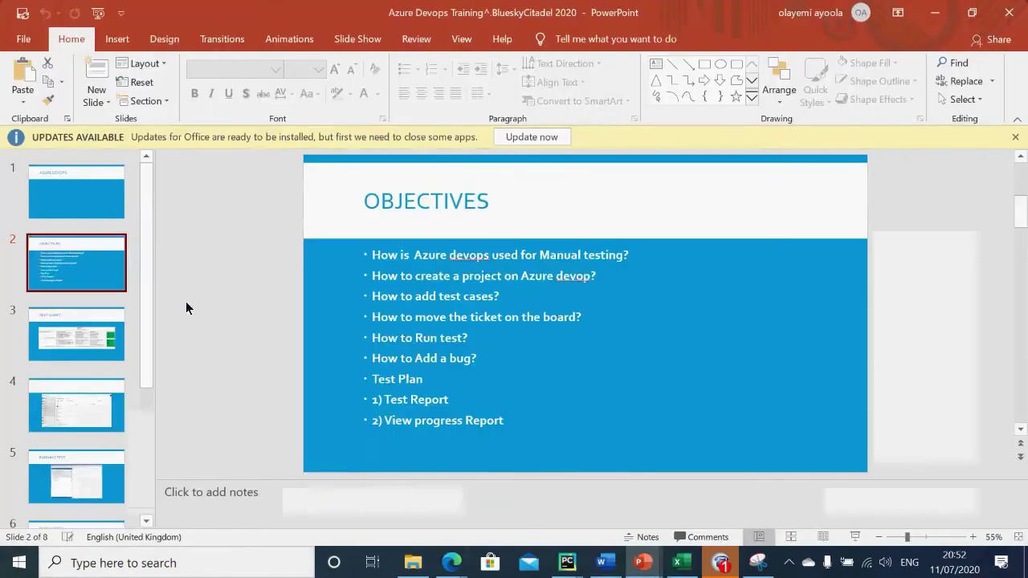
Step: Browse slides 4, 5 (RUNNING TEST) and 6 (TEST REPORT), then minimise PowerPoint
click(74, 426)
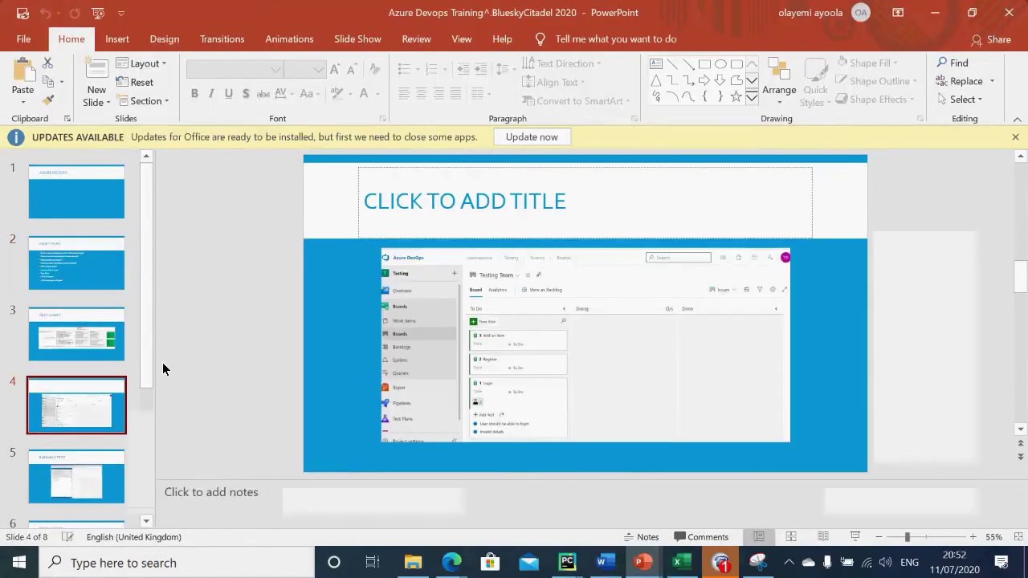
click(71, 500)
drag(148, 362, 136, 456)
click(93, 390)
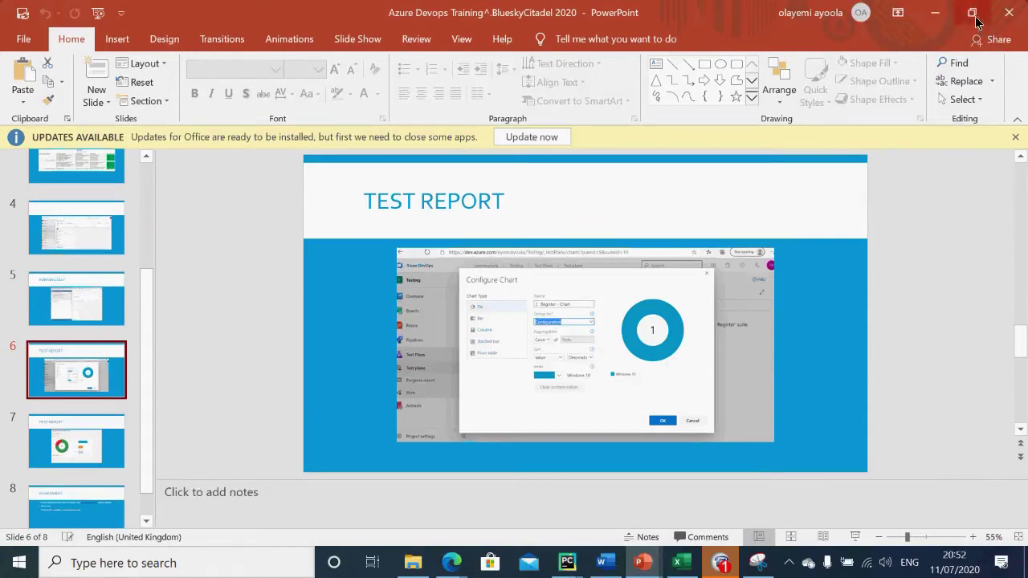
click(938, 14)
mouse_move(78, 408)
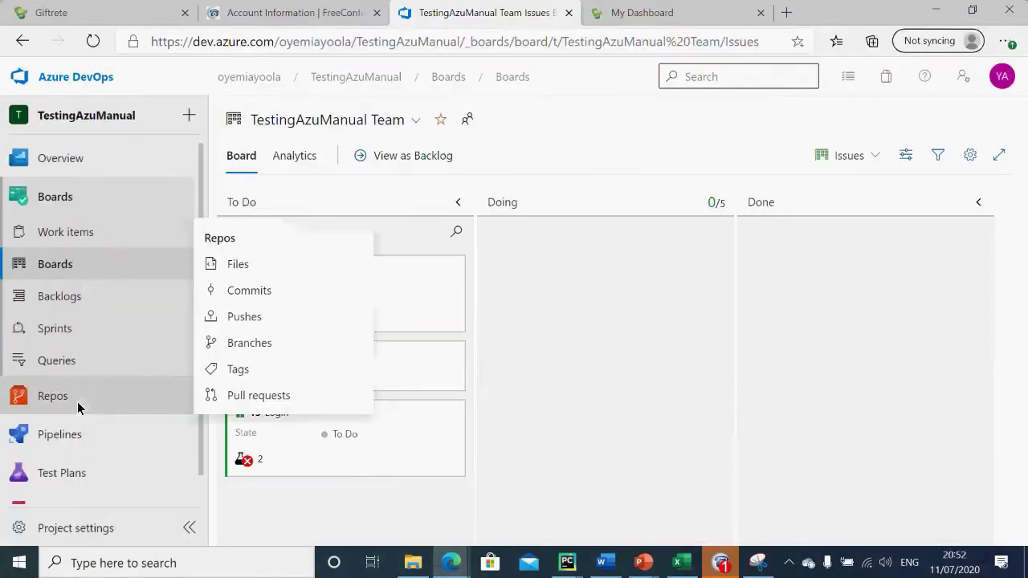
Step: Check the test plans' Iteration and State filters, then go to the organization's Projects page
click(69, 473)
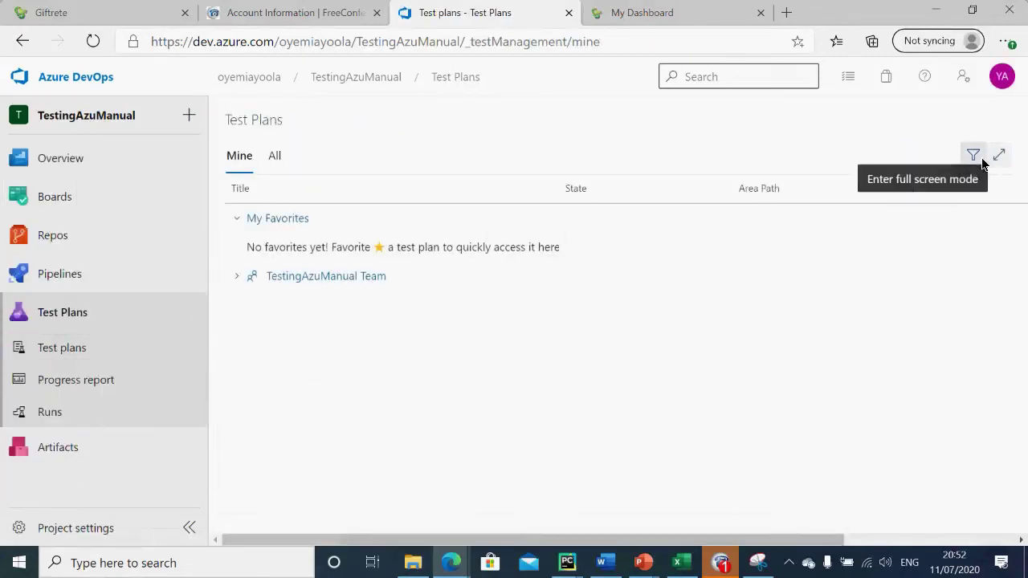
click(973, 155)
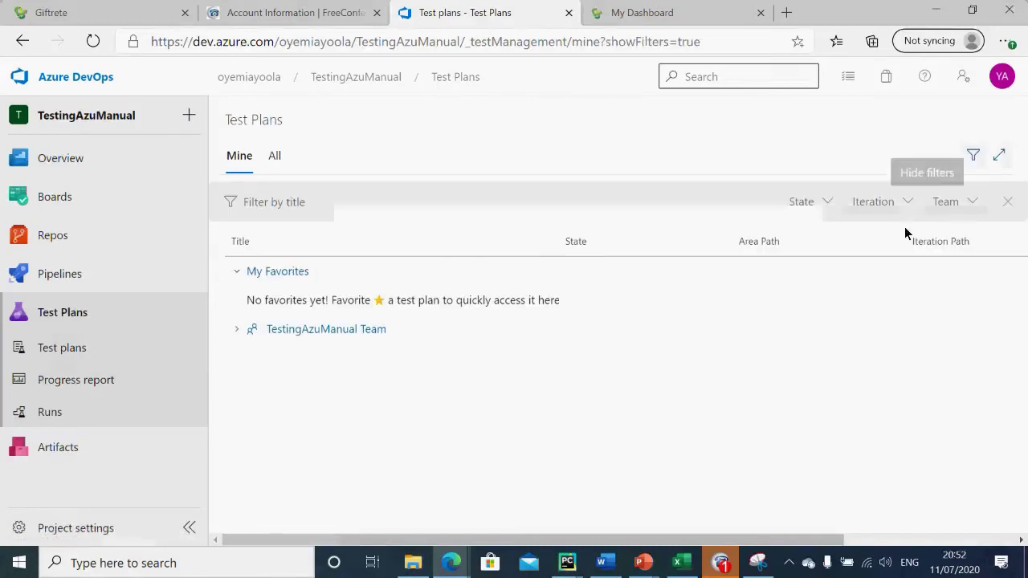
click(872, 206)
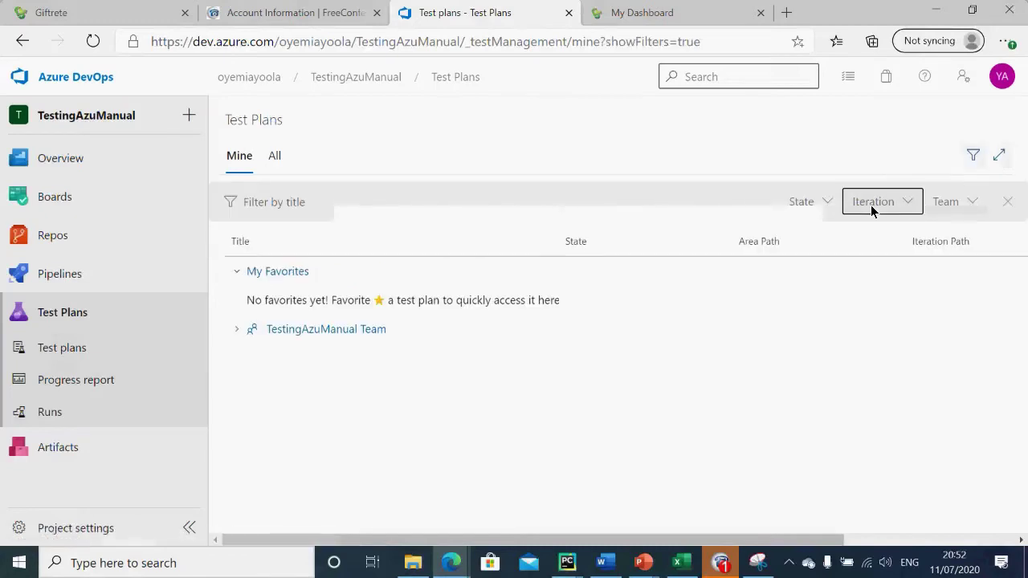
click(812, 208)
click(1002, 83)
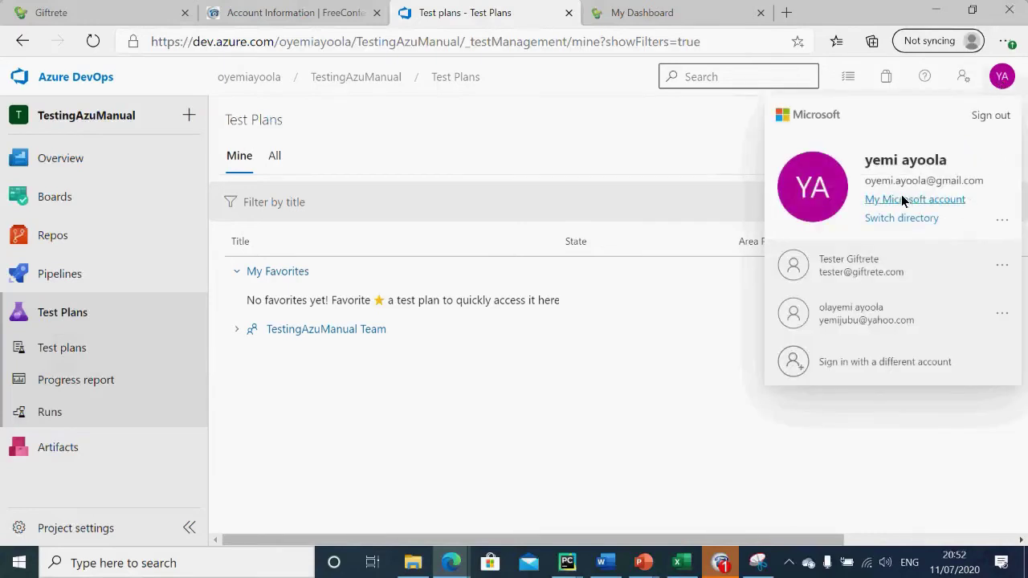
click(110, 84)
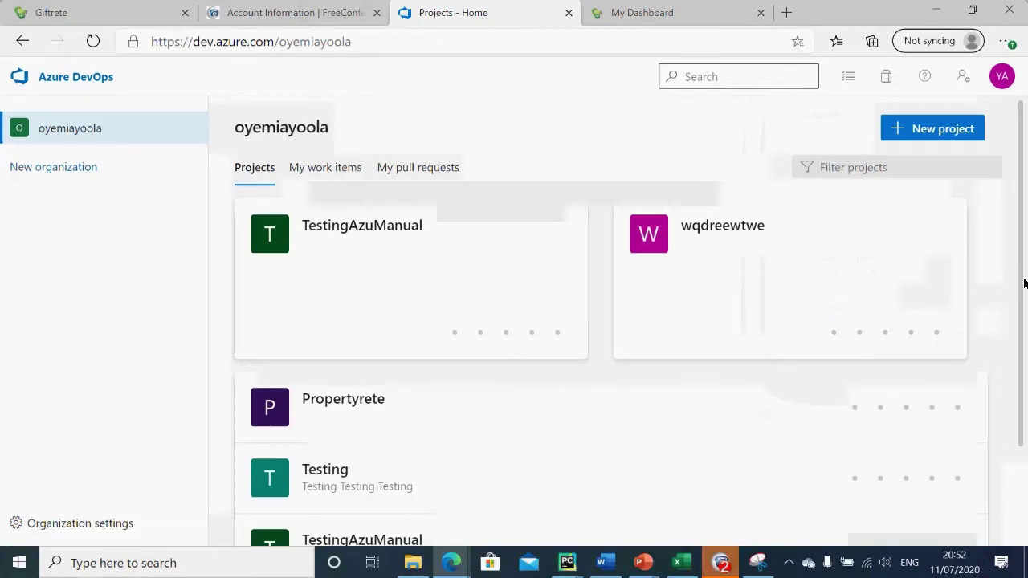
Step: Open the Testing project and move through its work items and backlog to its test plans
click(328, 476)
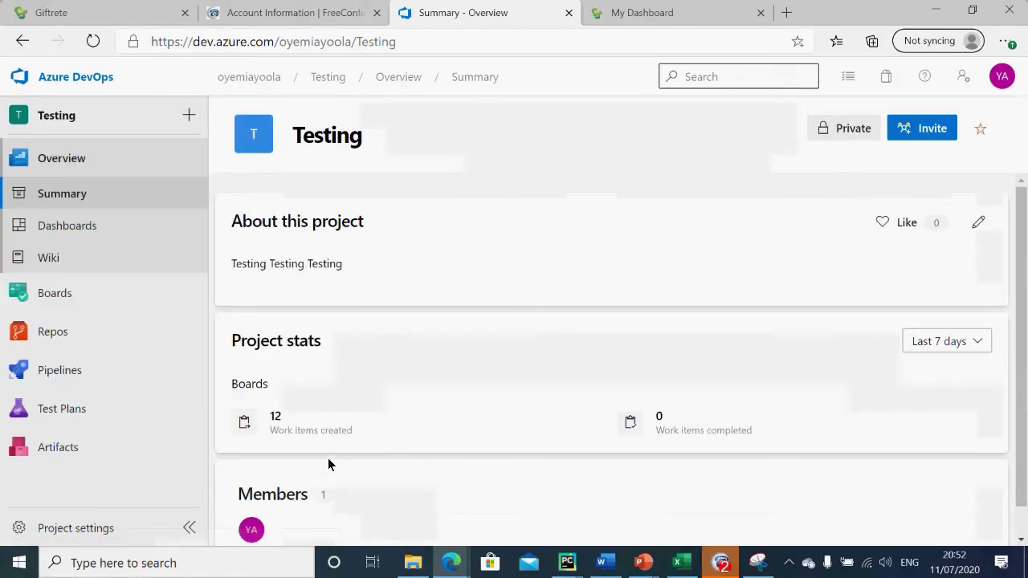
click(59, 300)
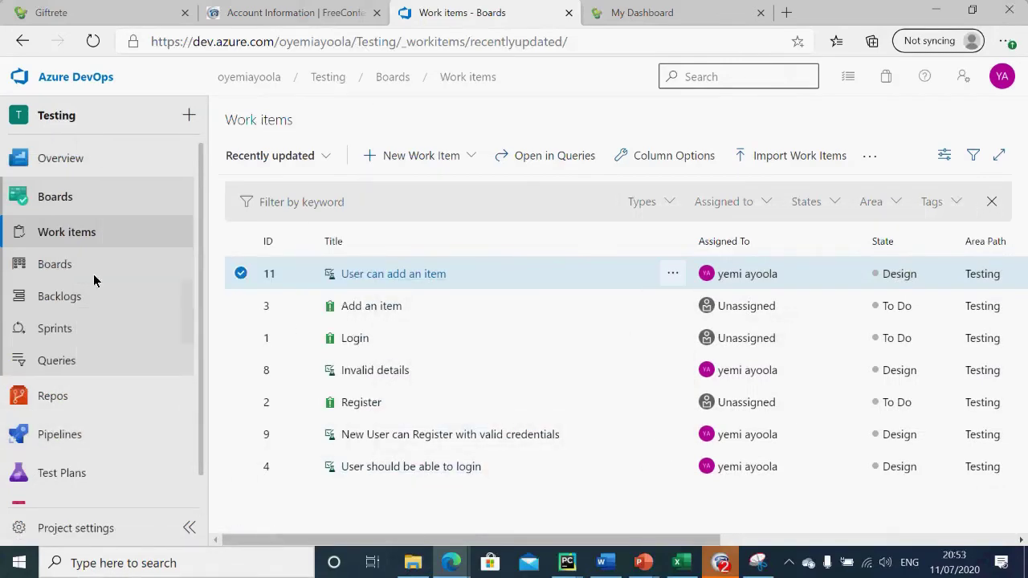
click(56, 295)
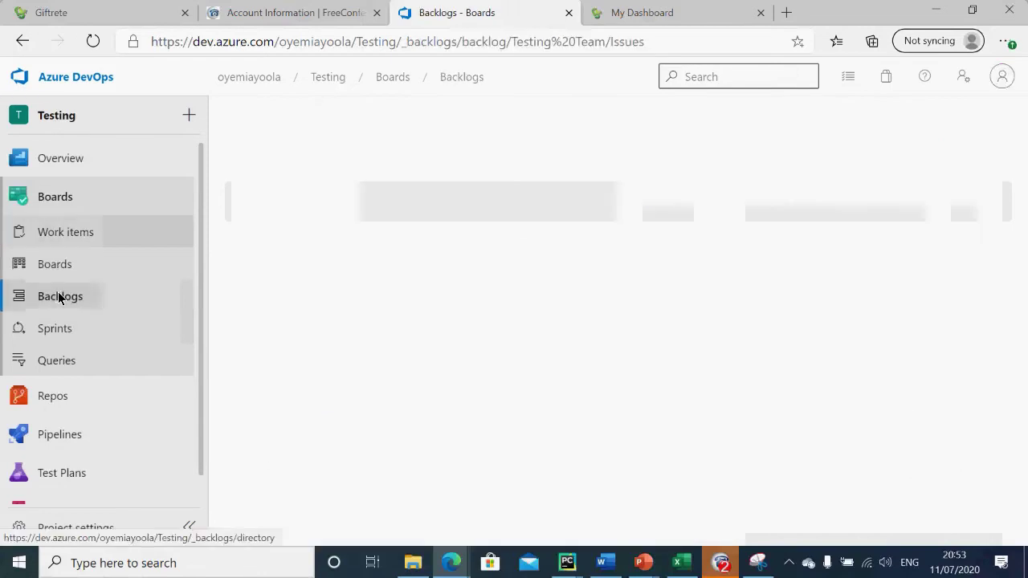
click(61, 473)
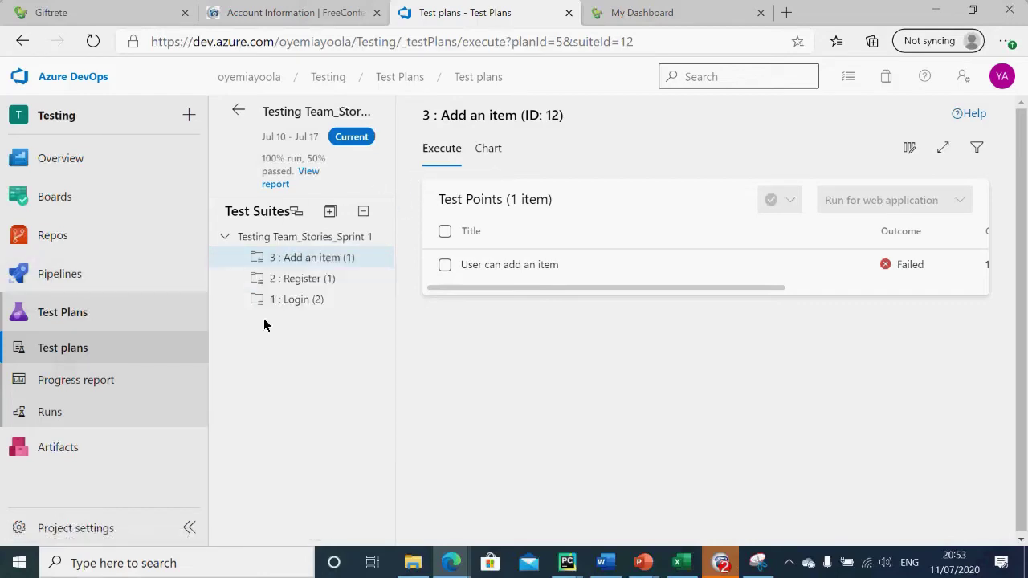
Step: Review the charts for the Add an item, Register and Login suites, then return to Login's test points
click(489, 149)
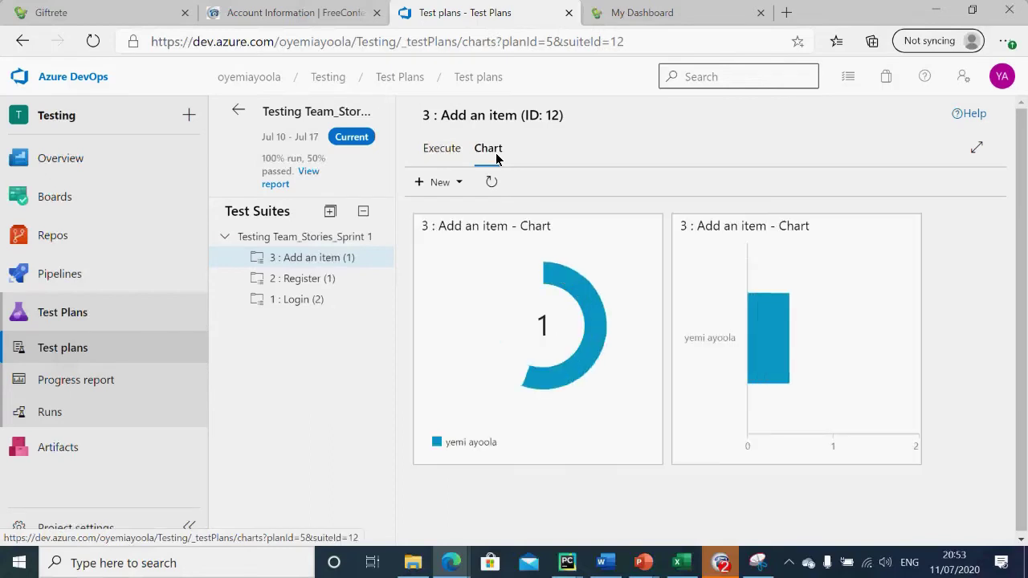
mouse_move(628, 361)
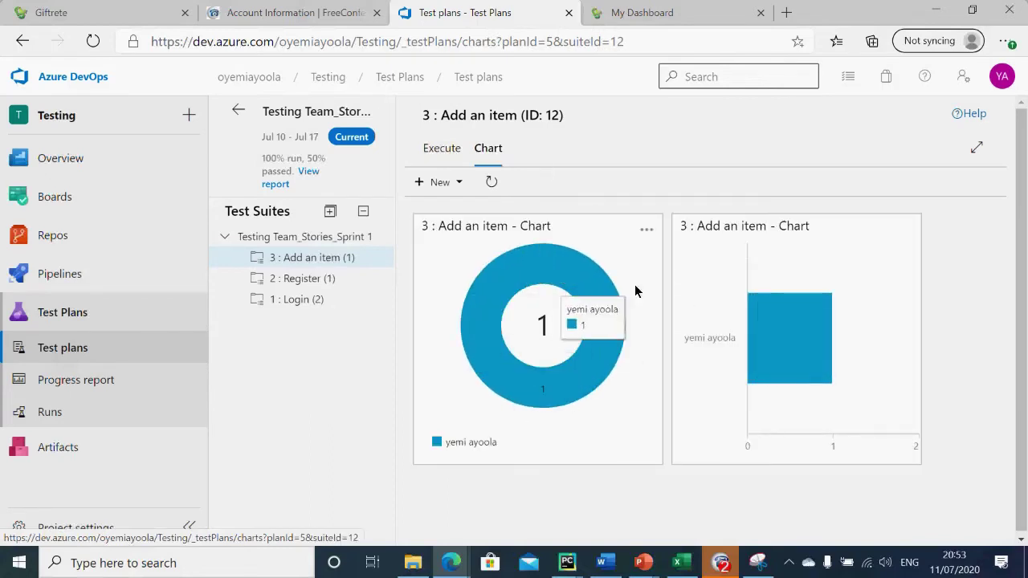
click(310, 284)
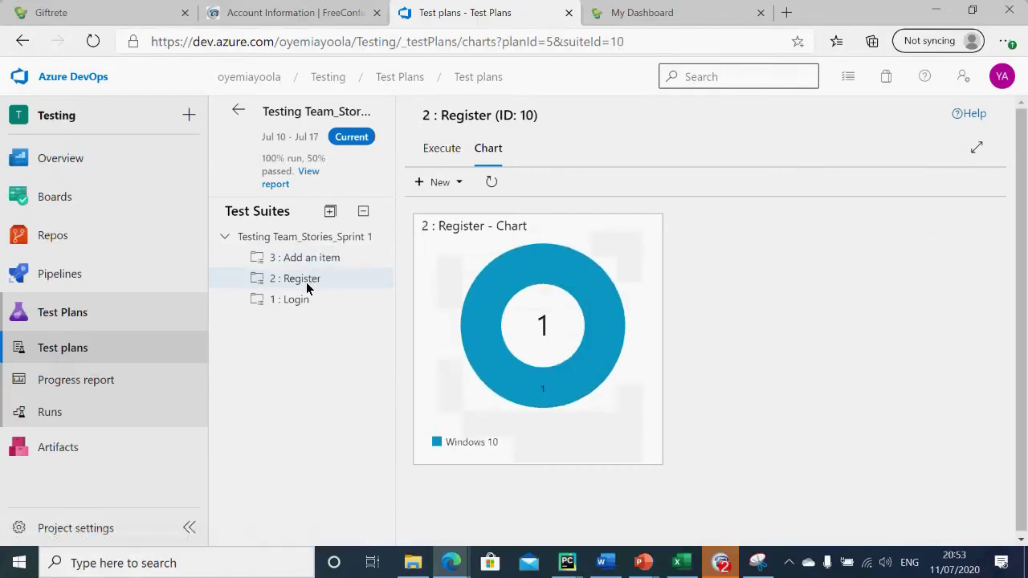
click(298, 306)
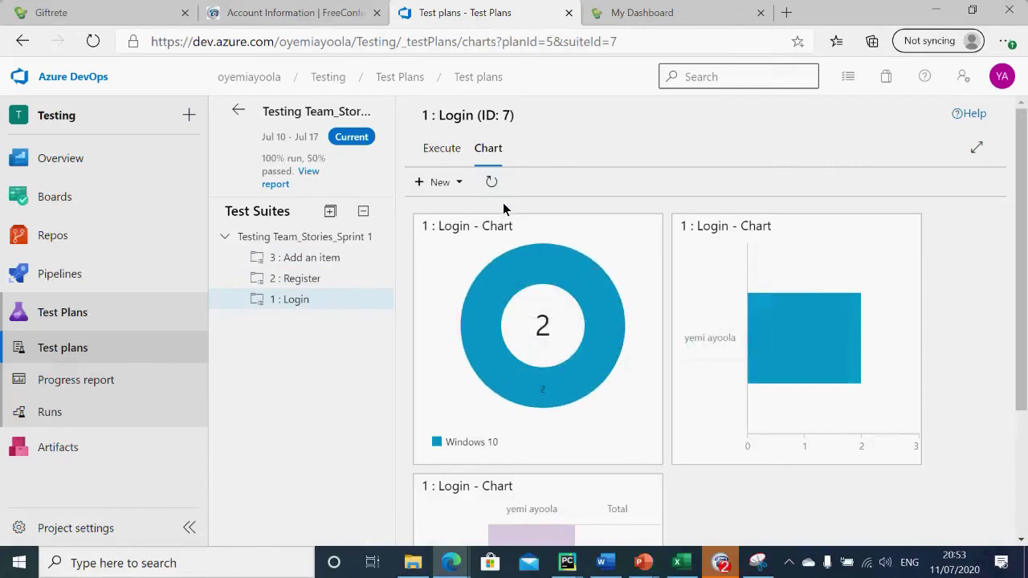
click(460, 184)
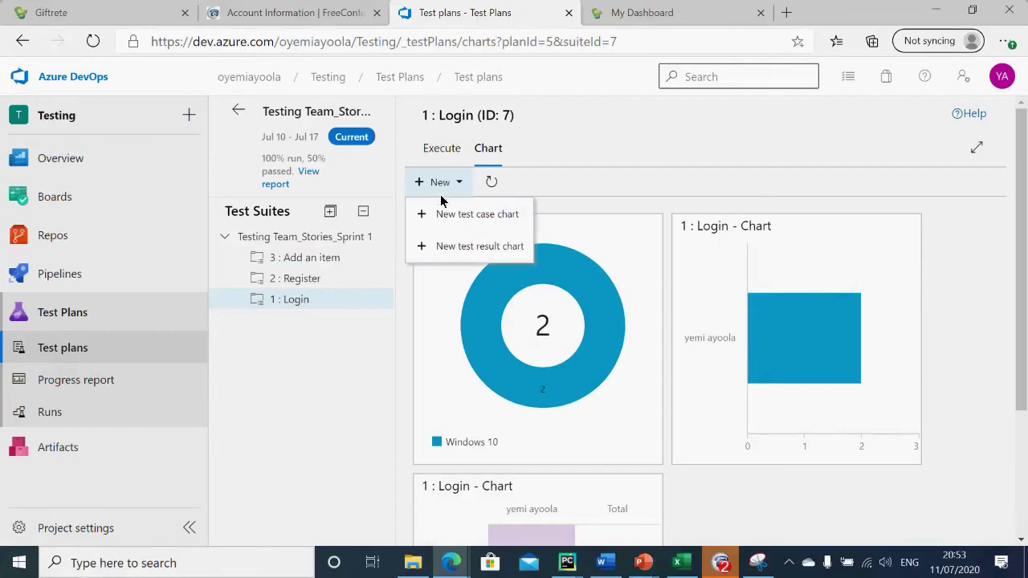
click(452, 151)
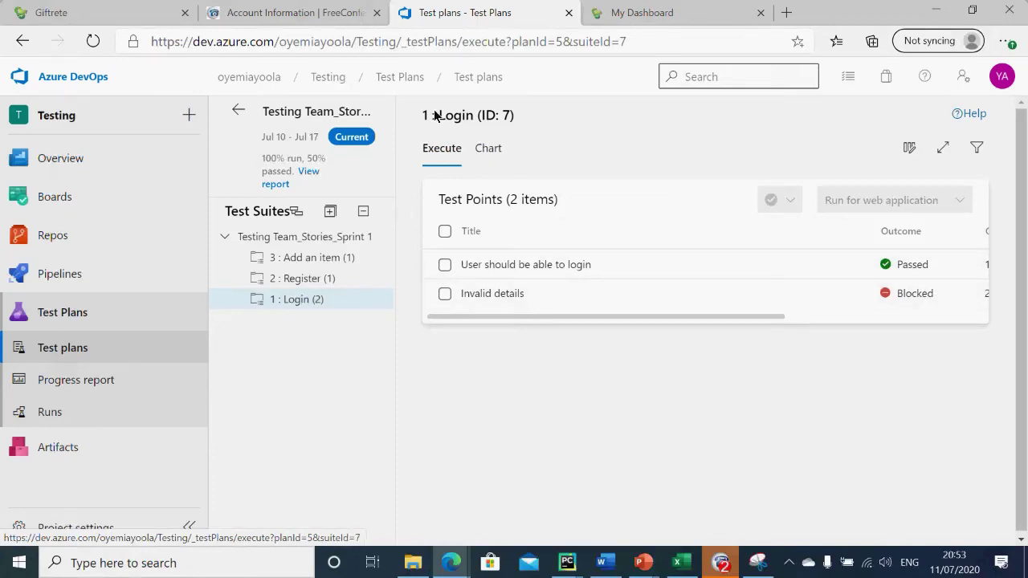
Step: Show the Login suite's charts and list the New test case and New test result chart options
click(492, 151)
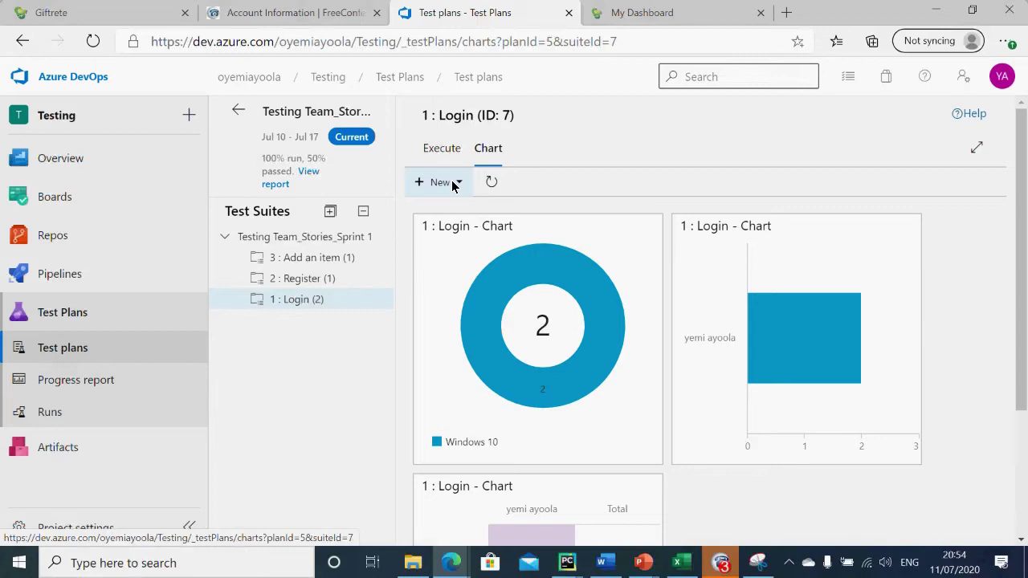
click(453, 184)
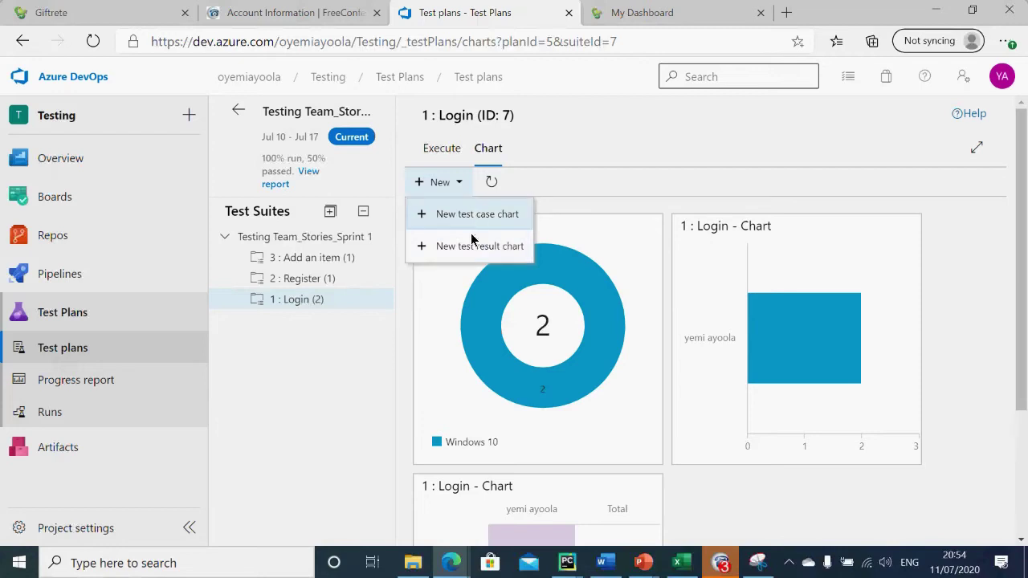
Step: Create a Login test case chart grouped by Activated By, try several chart types, and save it as Column
click(478, 215)
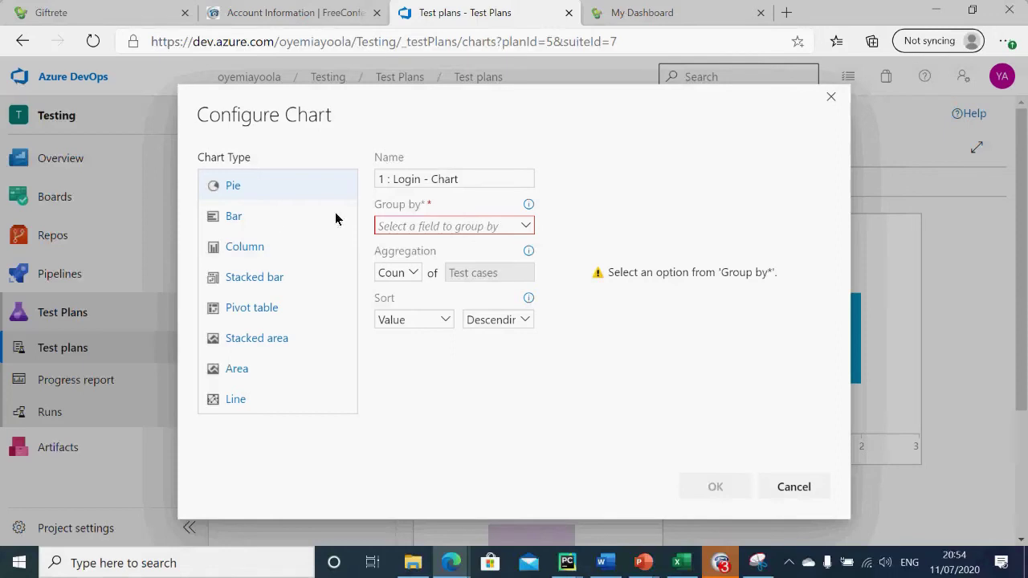
click(496, 227)
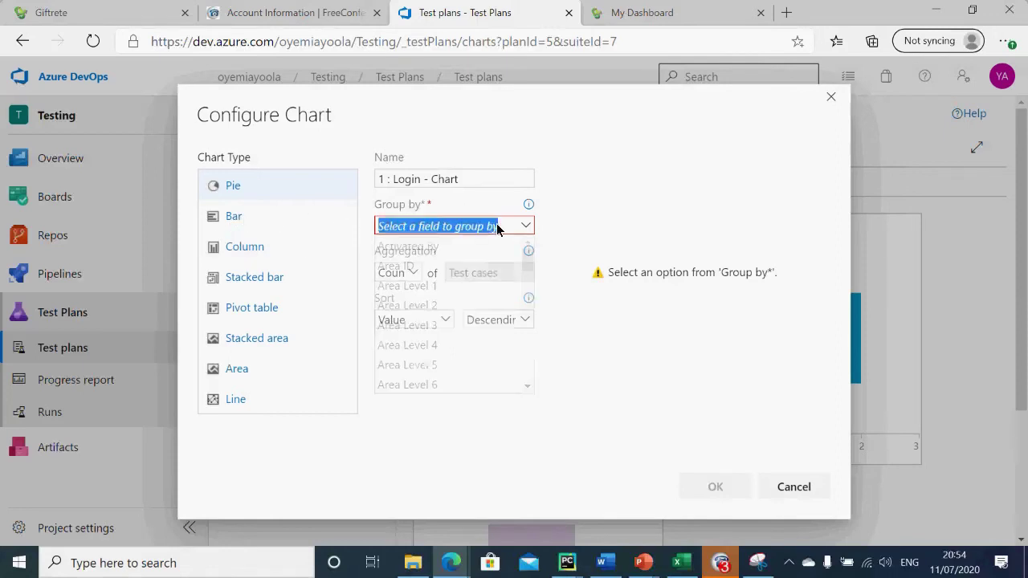
click(436, 247)
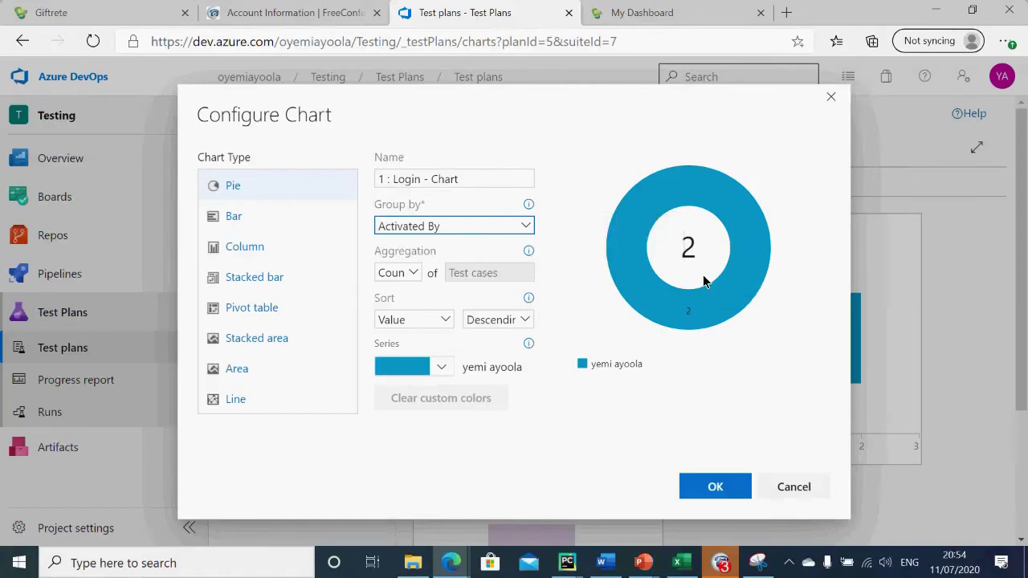
click(241, 226)
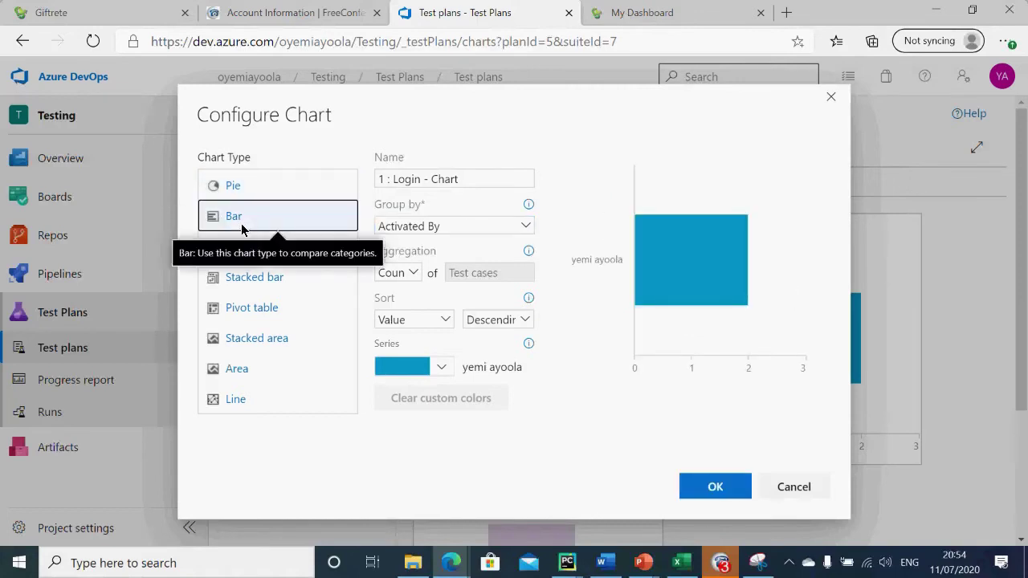
click(241, 257)
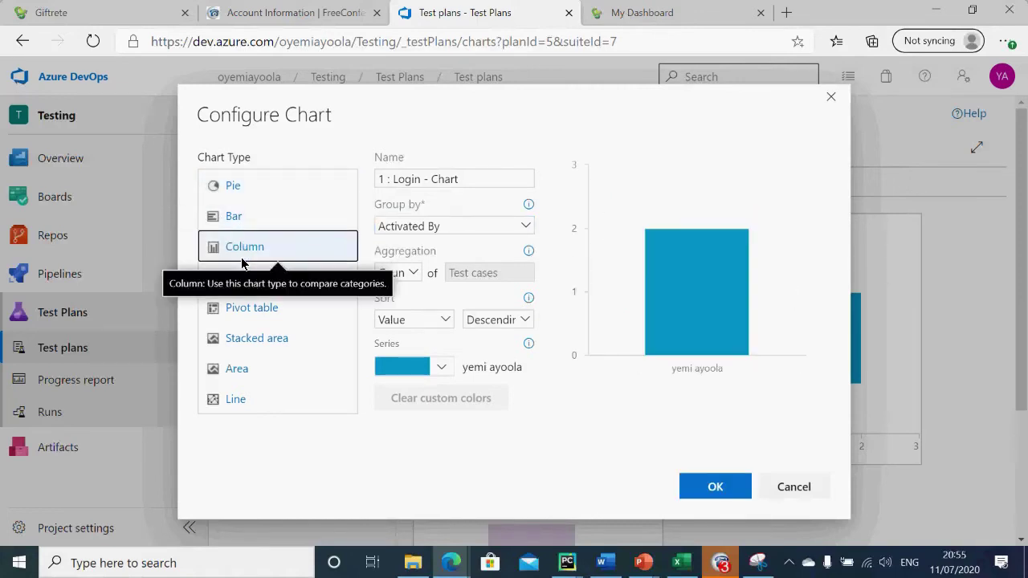
click(252, 278)
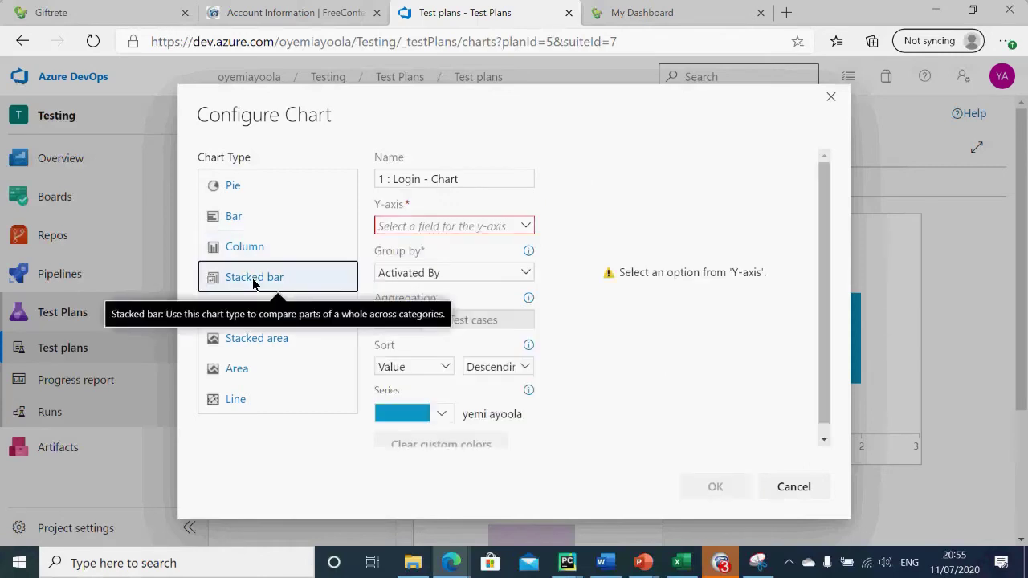
click(243, 312)
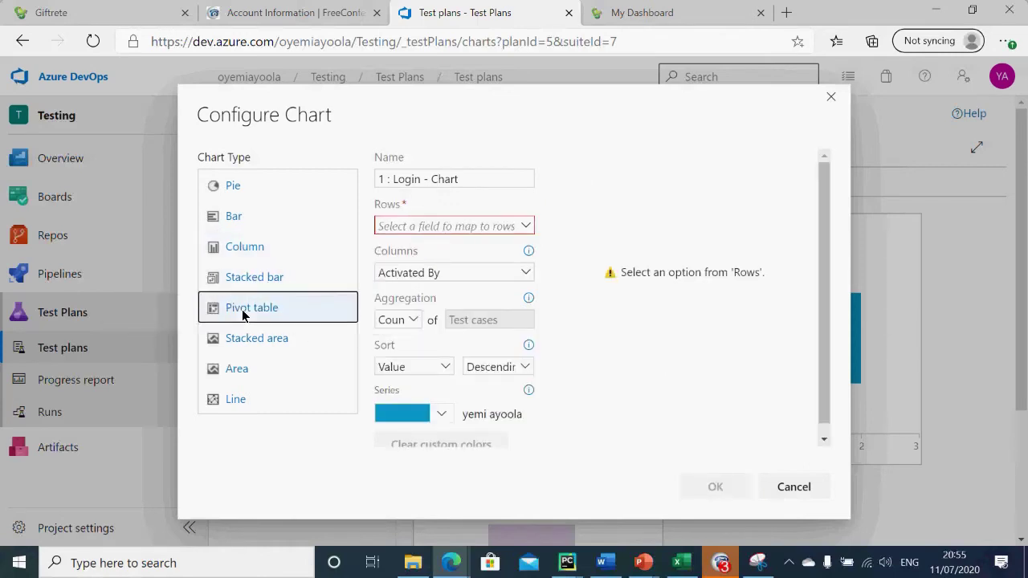
double_click(270, 346)
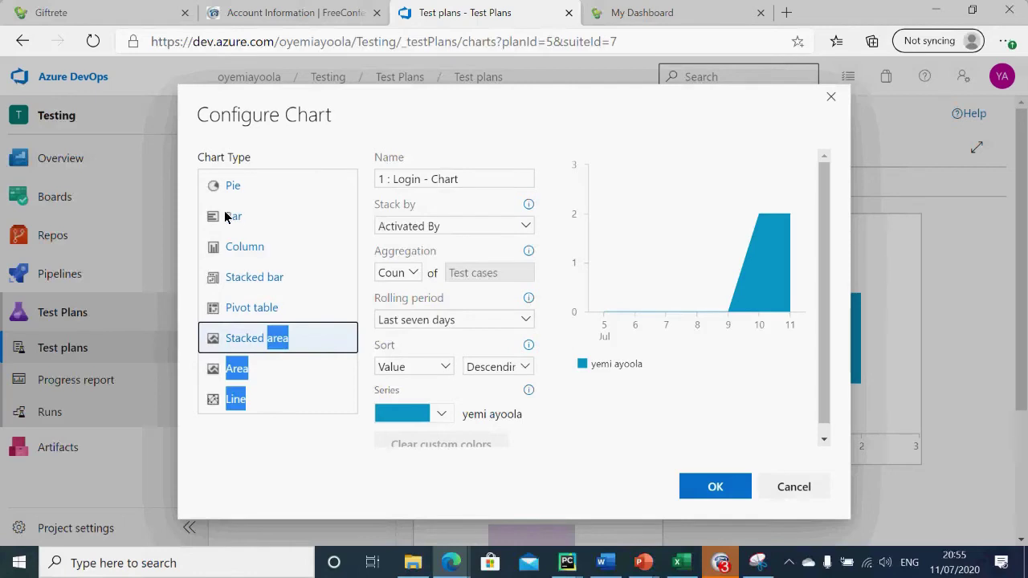
click(243, 246)
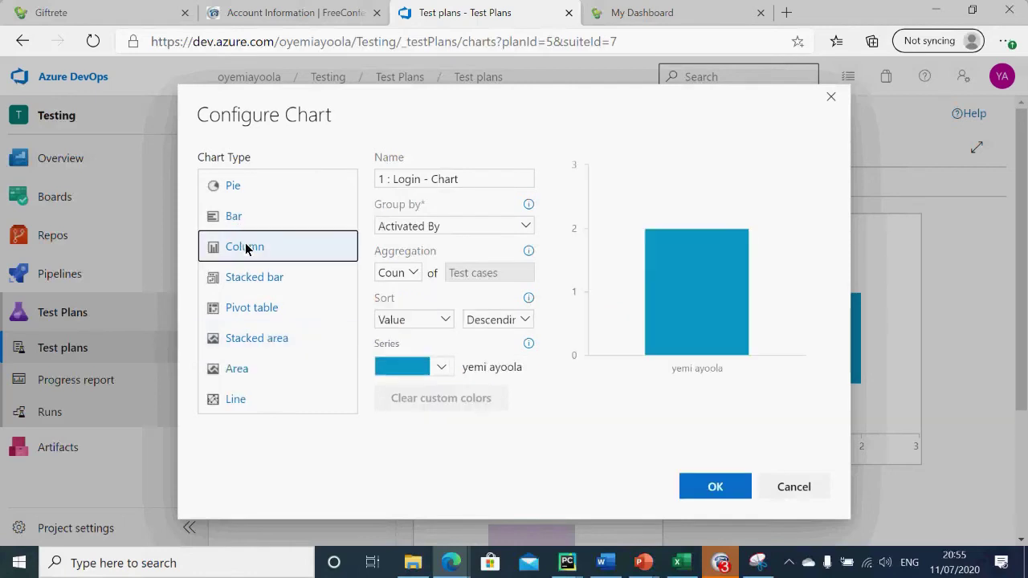
click(710, 491)
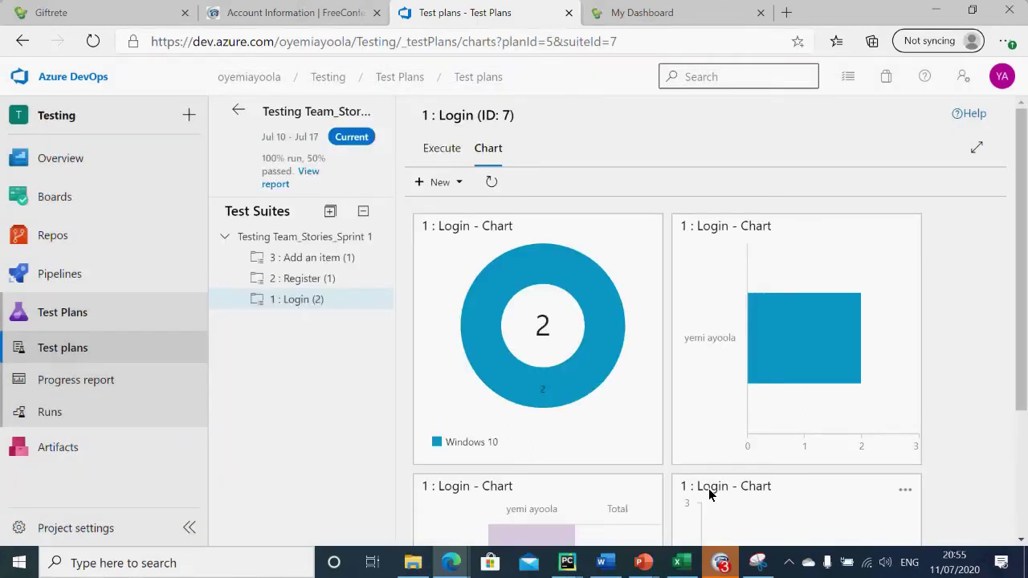
Step: Browse the Register and Add an item charts, then show Testing Team_Stories_Sprint 1's charts with New options
drag(1022, 380, 1022, 504)
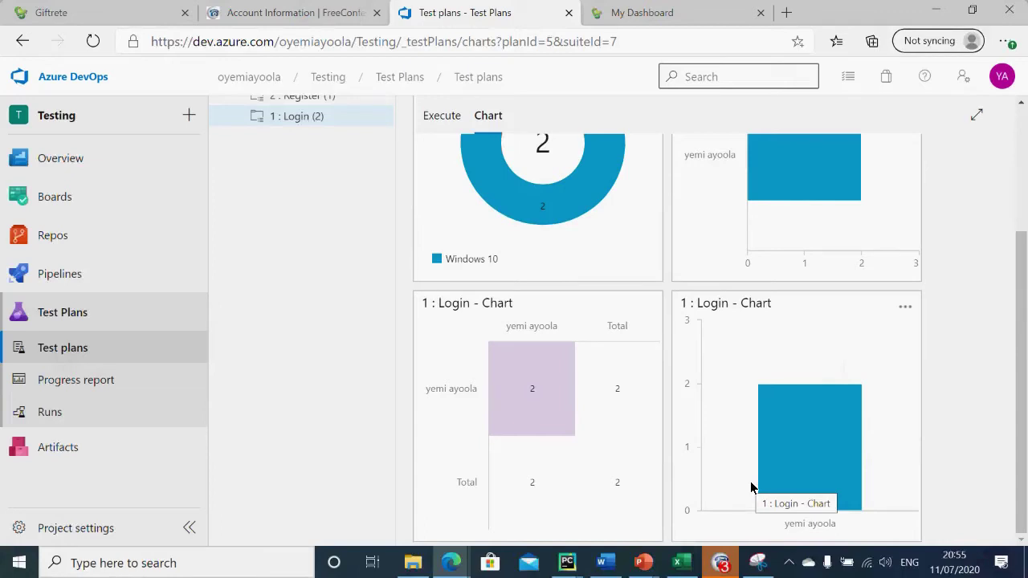
scroll(867, 208, up, 3)
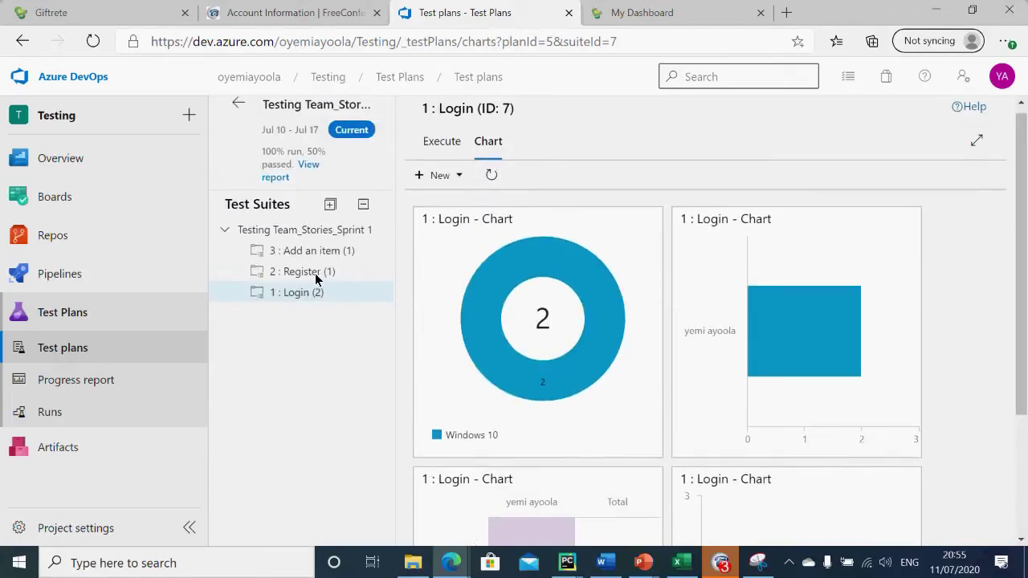
click(317, 277)
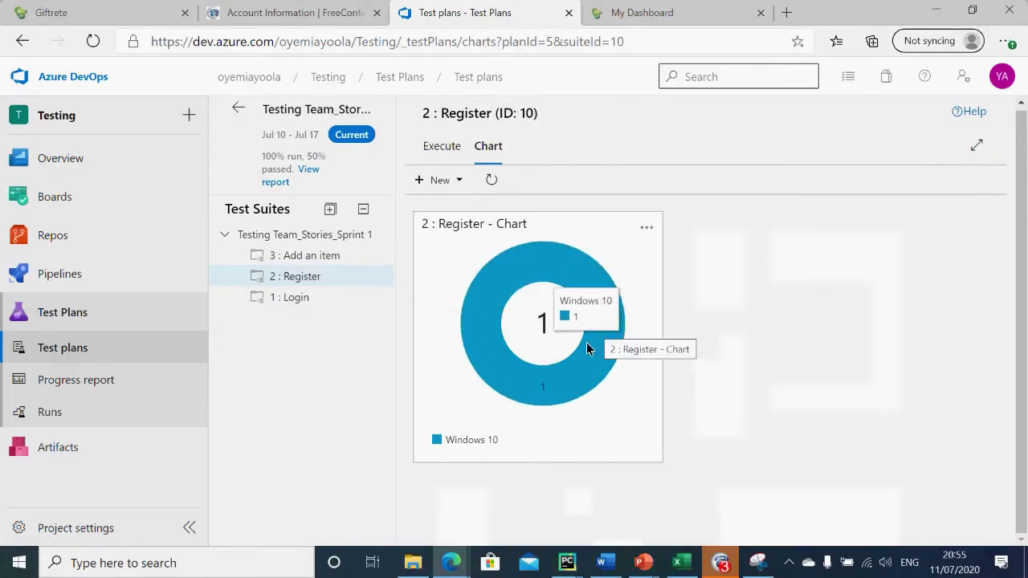
click(297, 257)
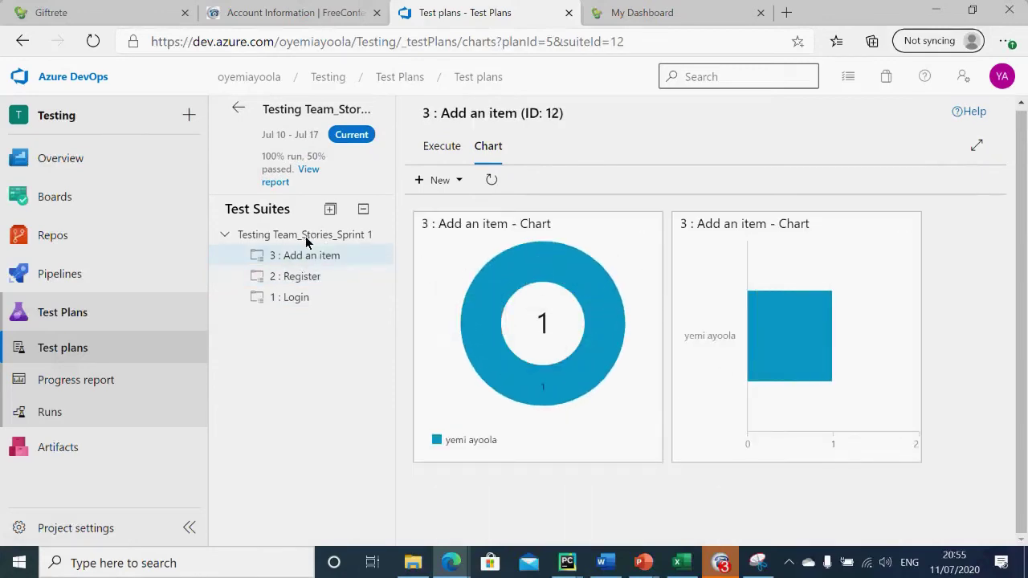
click(226, 236)
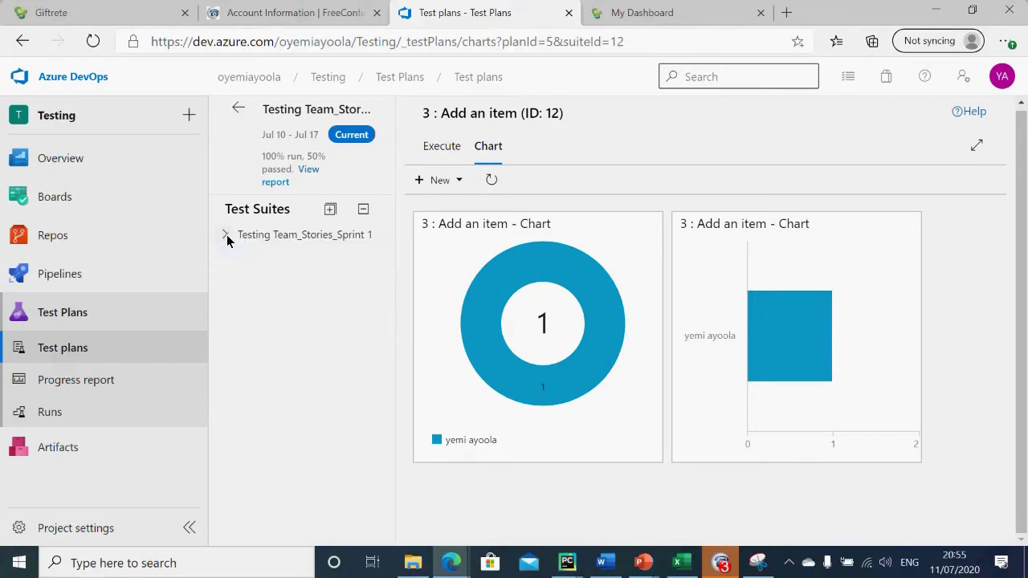
click(322, 237)
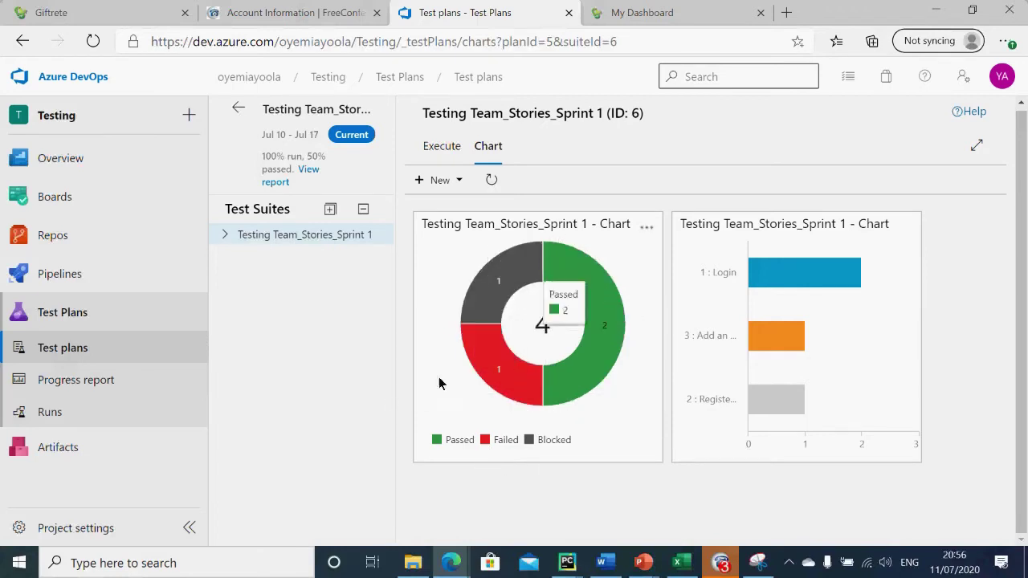
click(439, 182)
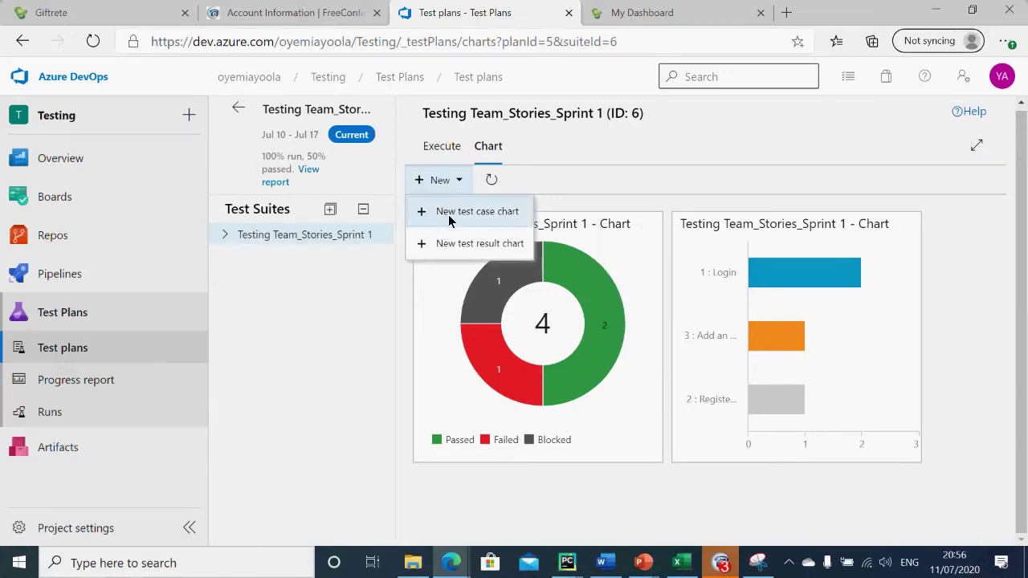
Step: Save a new Sprint 1 test result column chart grouped by Outcome
click(452, 243)
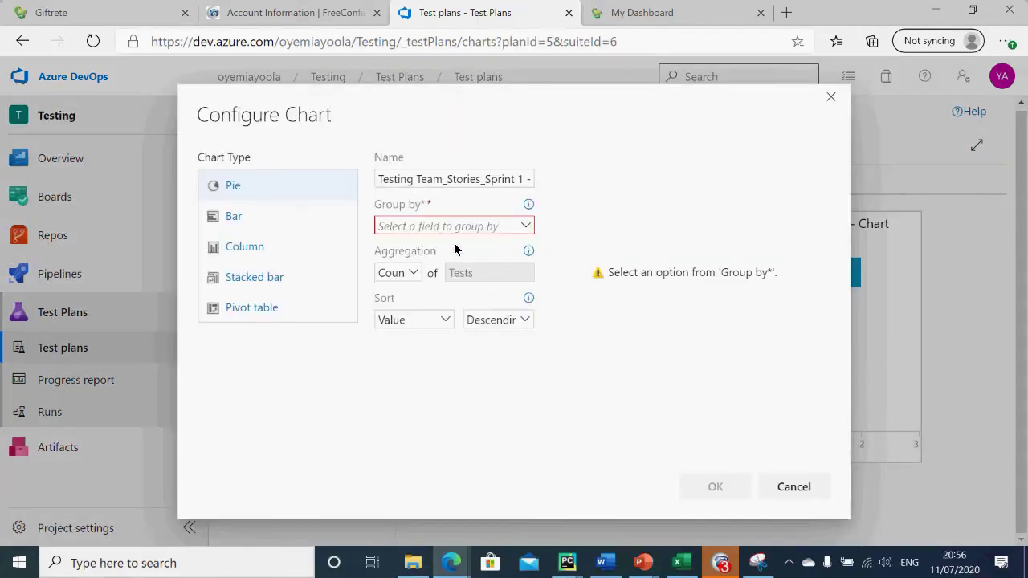
click(525, 226)
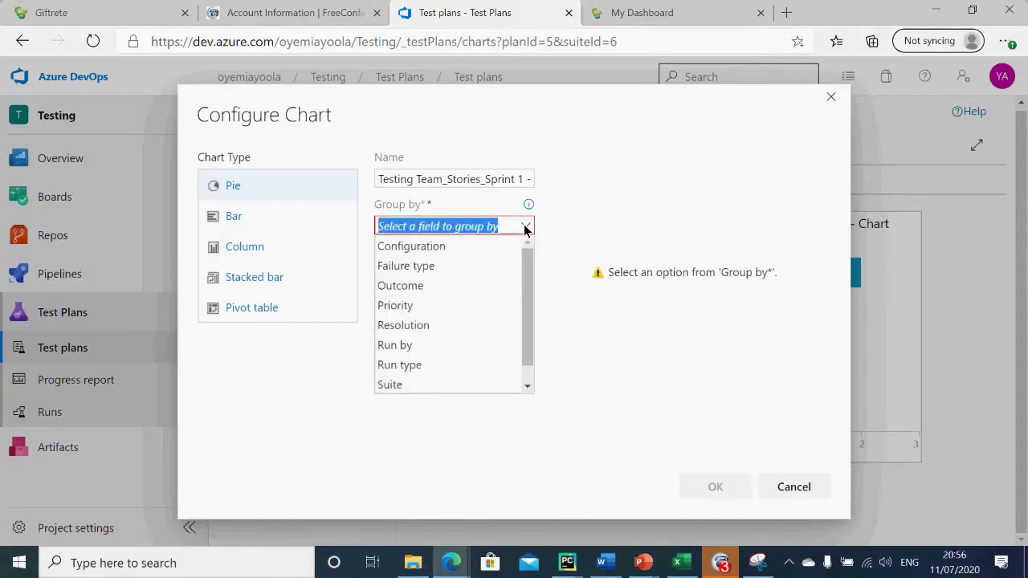
click(427, 288)
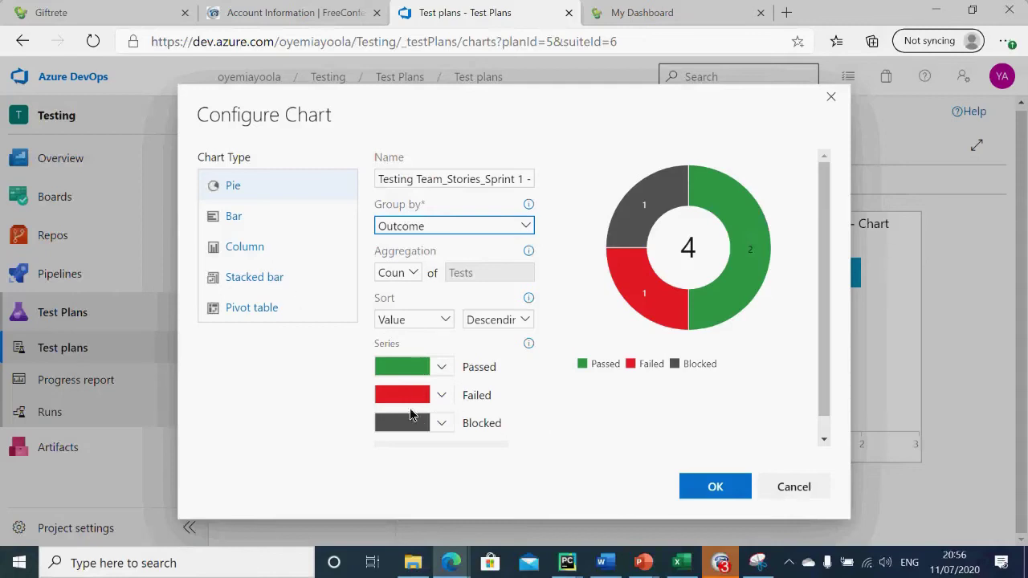
click(245, 251)
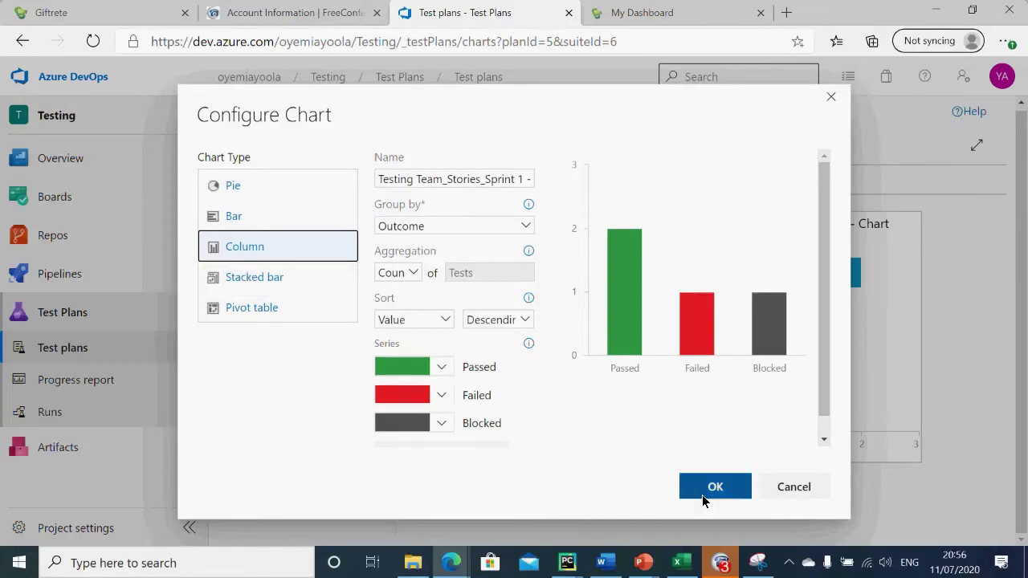
click(749, 488)
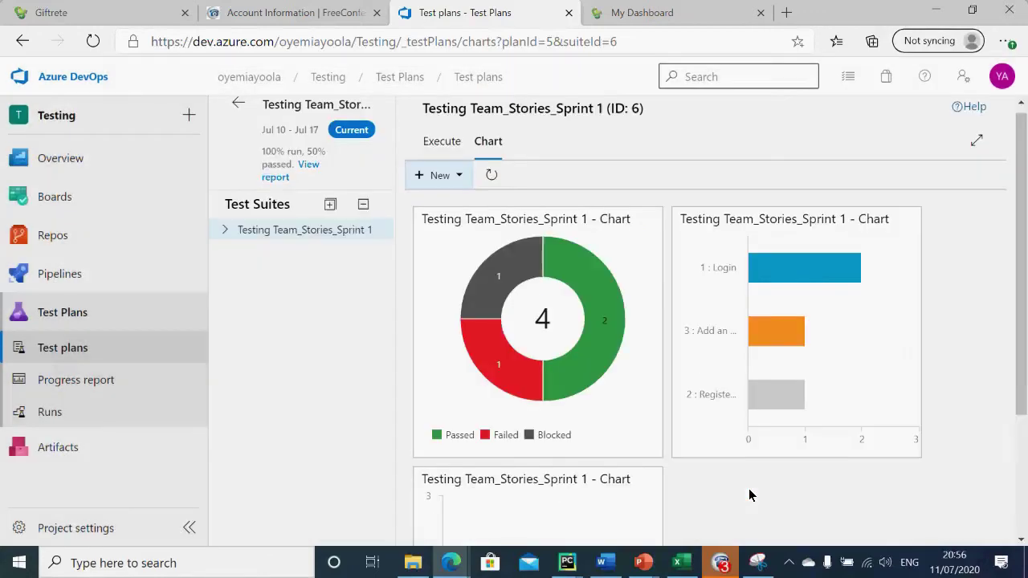
drag(1022, 334, 1010, 509)
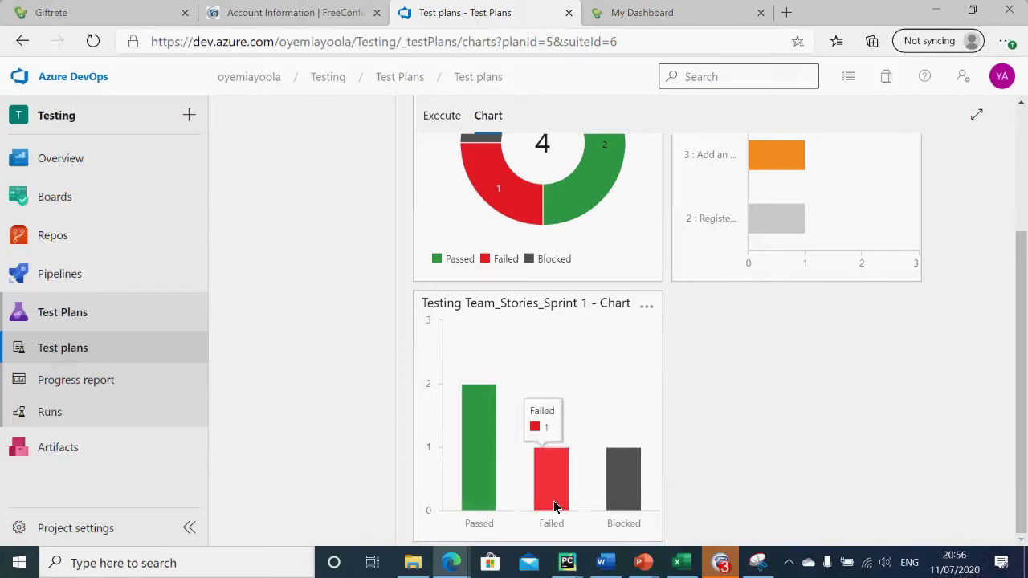
mouse_move(623, 513)
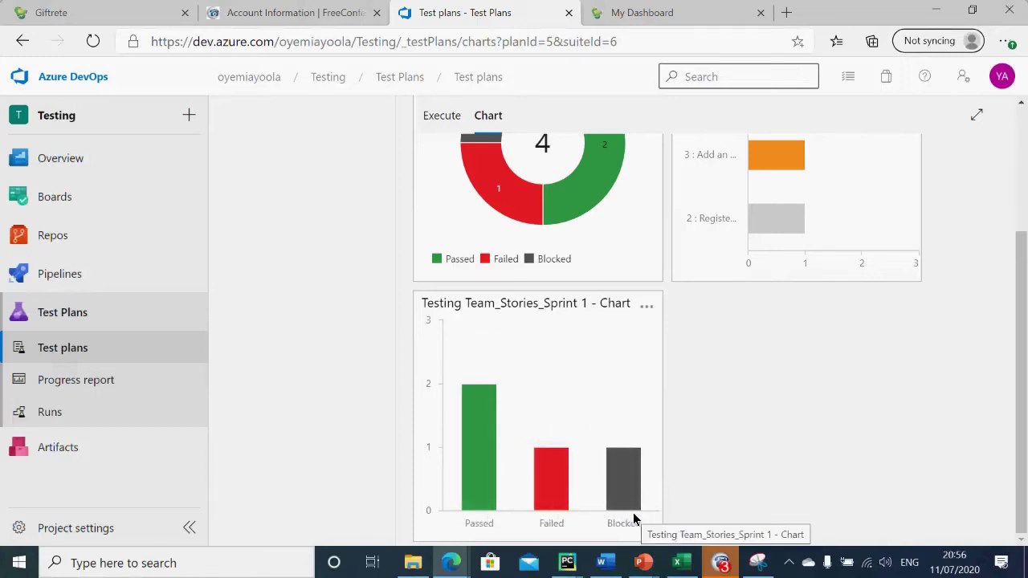
drag(1020, 313, 1017, 153)
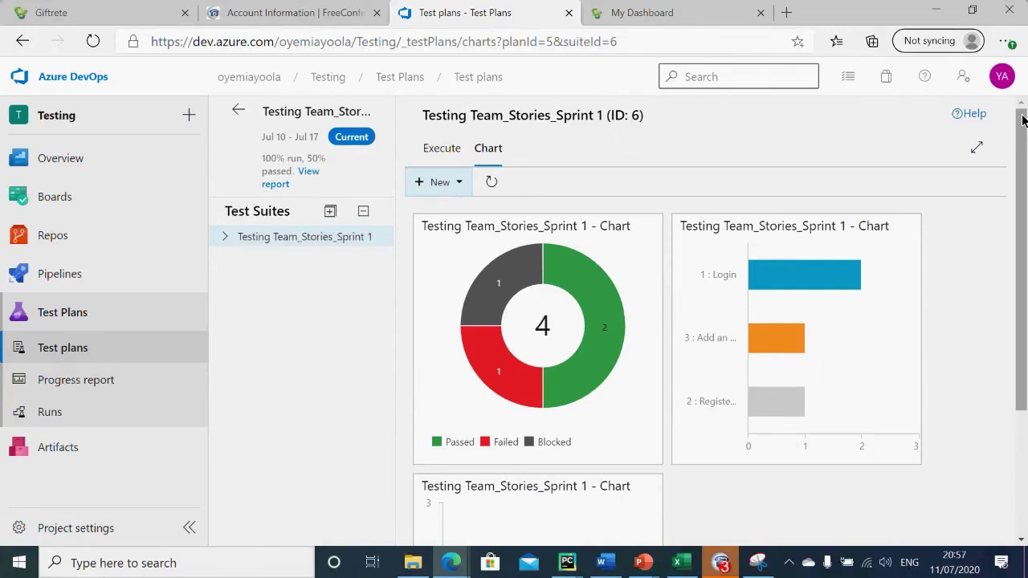
scroll(912, 371, down, 3)
scroll(883, 385, up, 3)
scroll(931, 345, down, 3)
scroll(899, 281, up, 3)
scroll(1025, 453, down, 1)
scroll(1024, 454, down, 1)
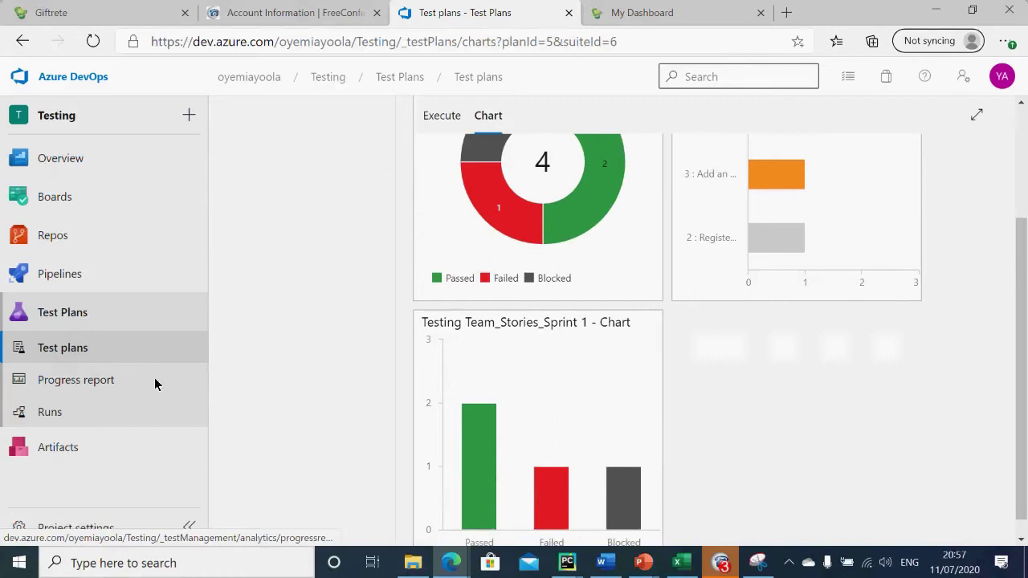
click(117, 383)
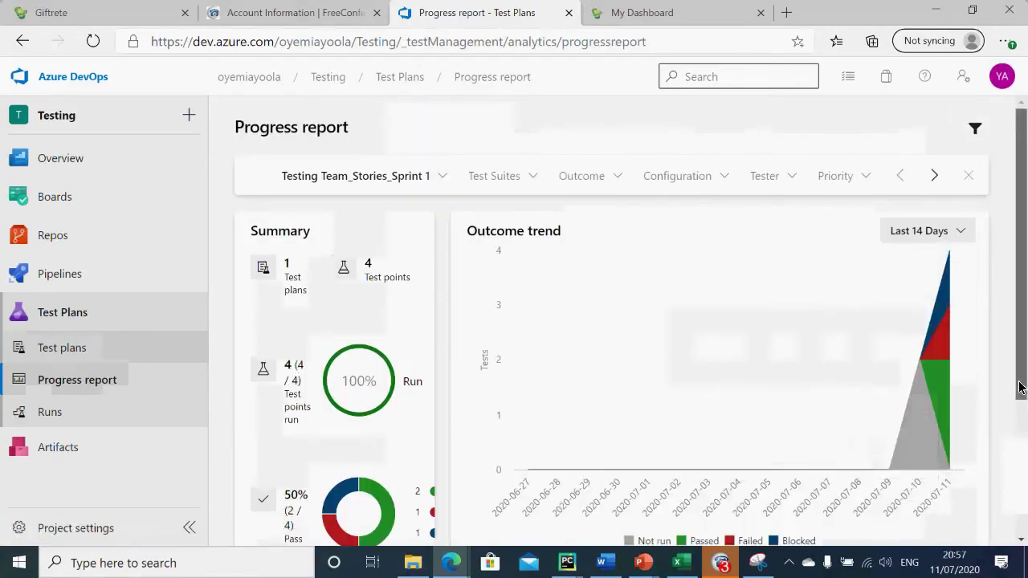
Step: Go to Test Plans > Runs and select run 22 in the Recent test runs list
scroll(1018, 444, down, 1)
scroll(1018, 444, down, 2)
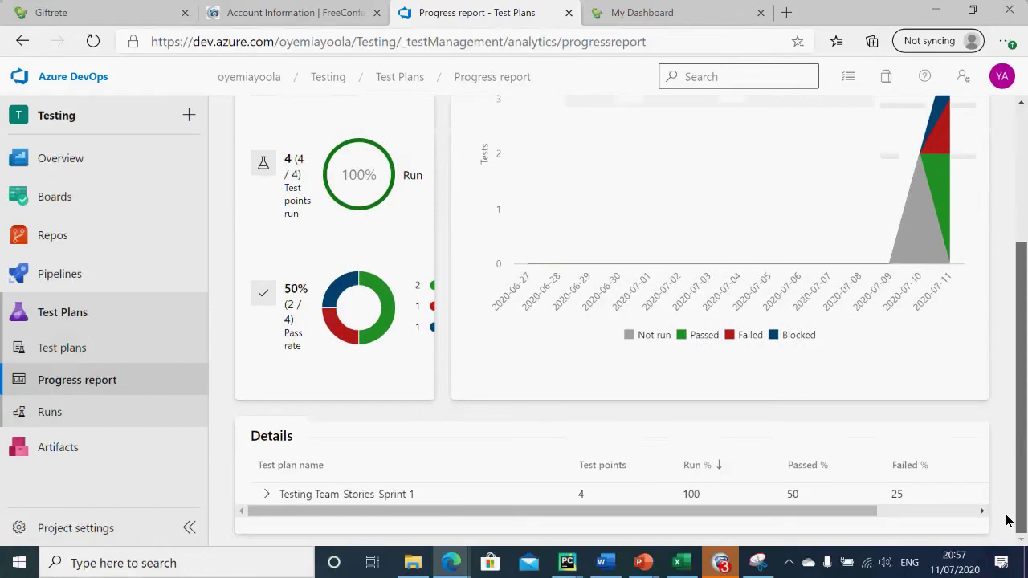
mouse_move(347, 337)
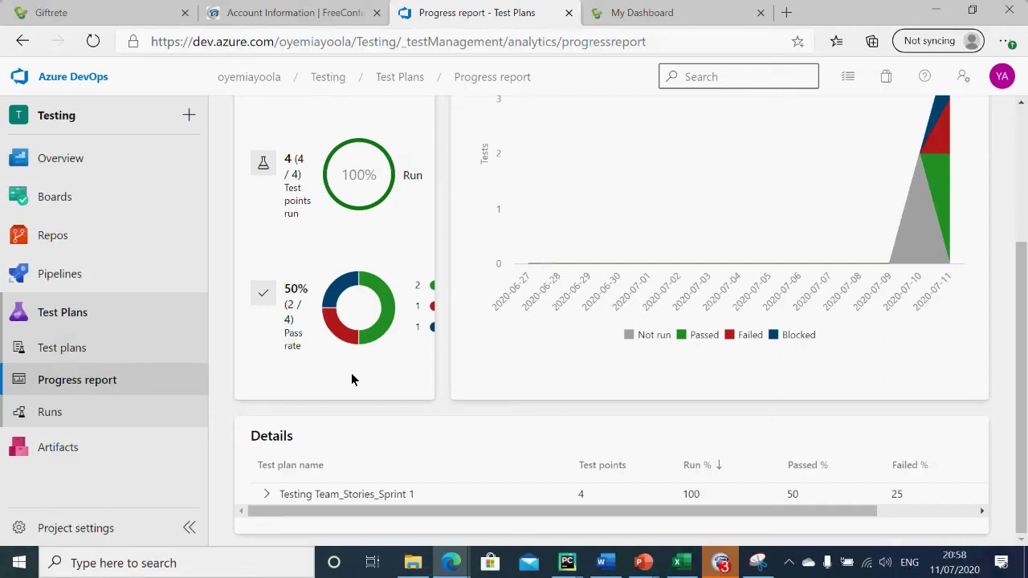
click(55, 411)
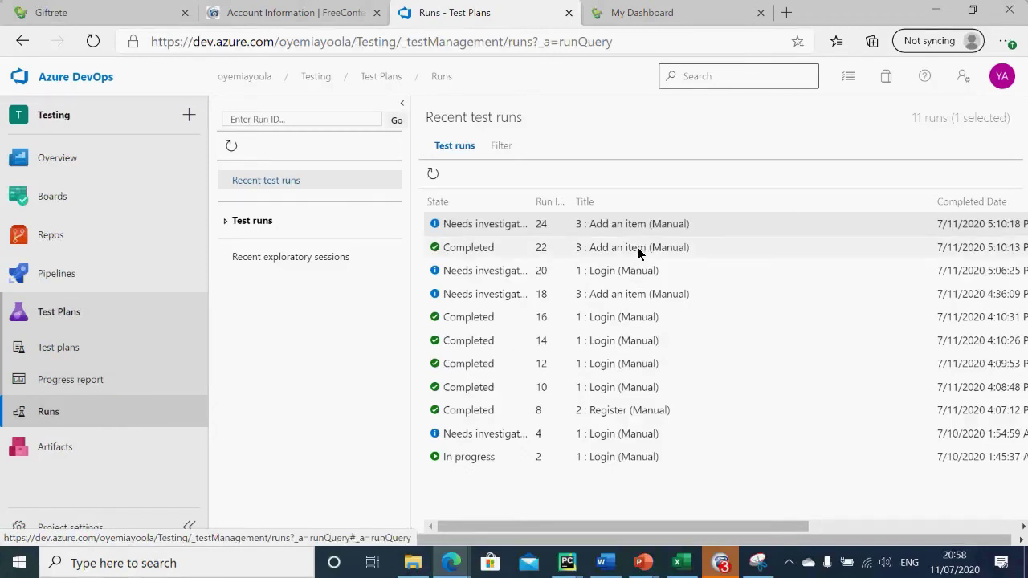
click(637, 247)
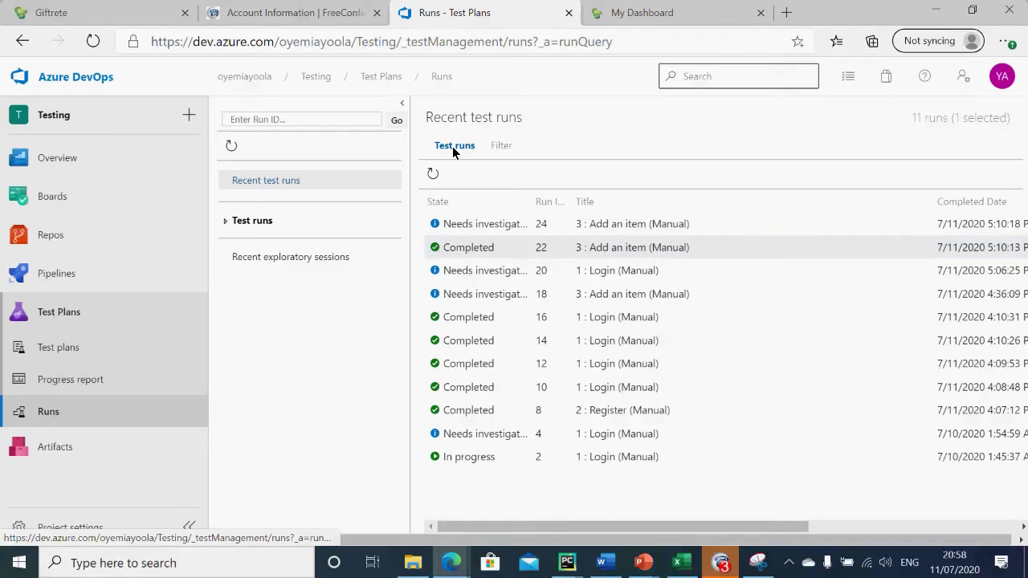
Step: Open test run 22's Run summary showing its single passed outcome, and refresh it
double_click(617, 253)
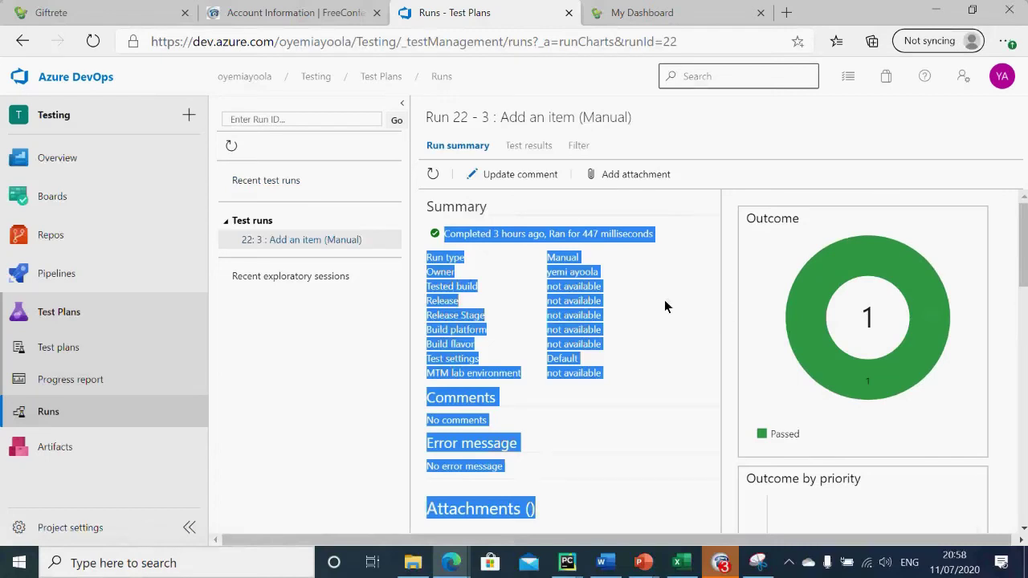
mouse_move(873, 368)
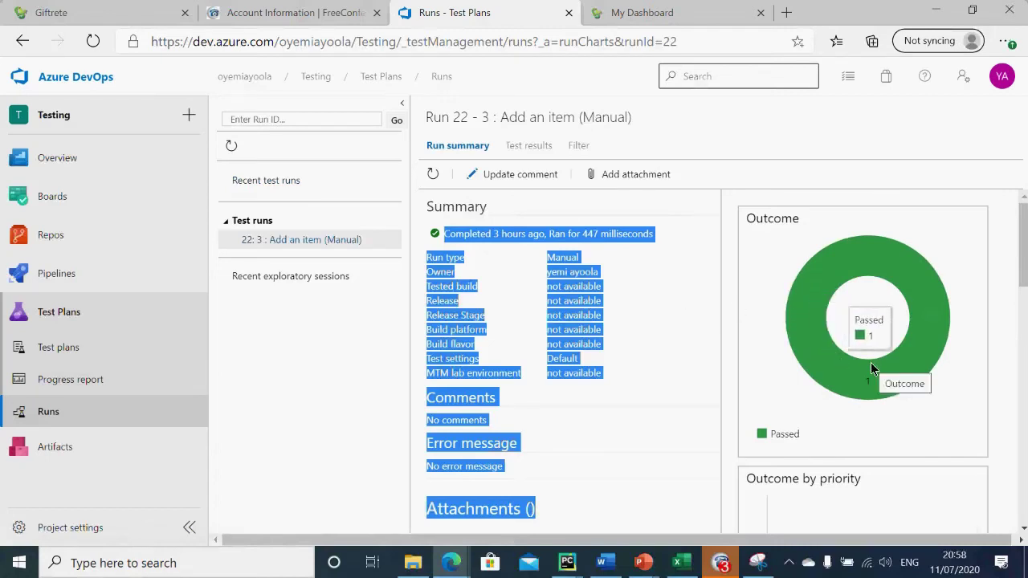
click(286, 242)
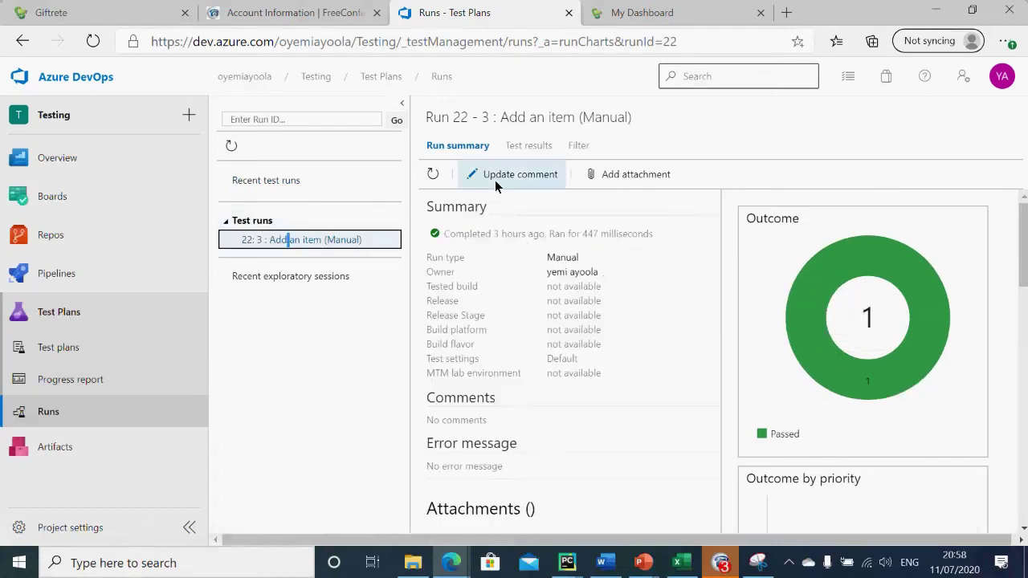
click(432, 173)
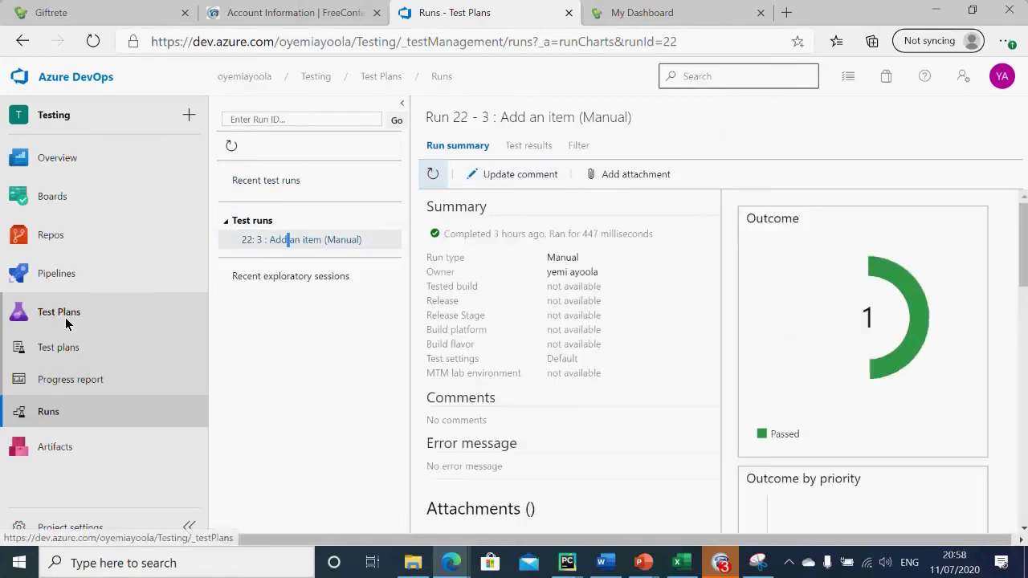
Step: Go to the project's Work items, then bring up the Azure Devops Training presentation
click(45, 195)
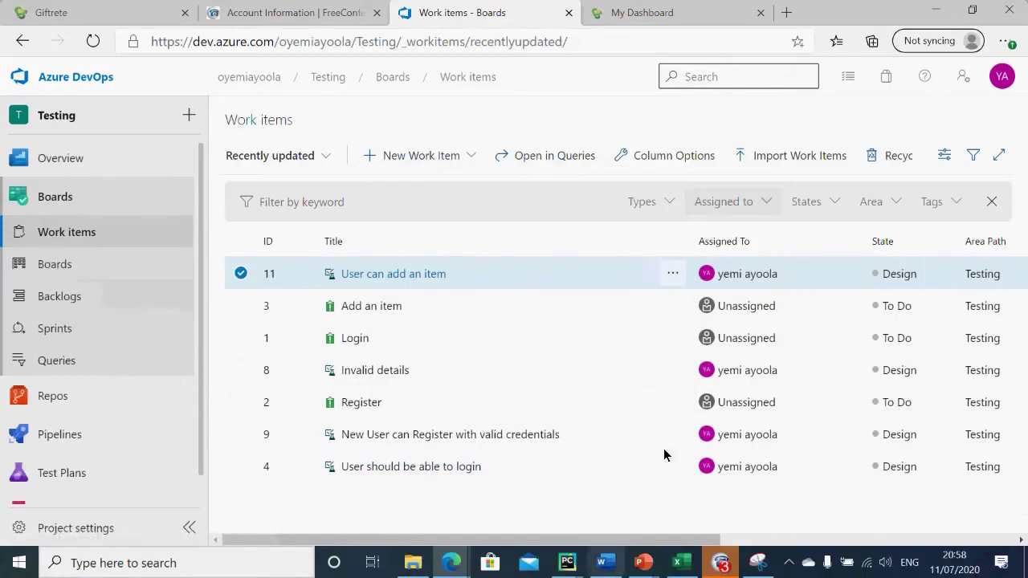
mouse_move(649, 569)
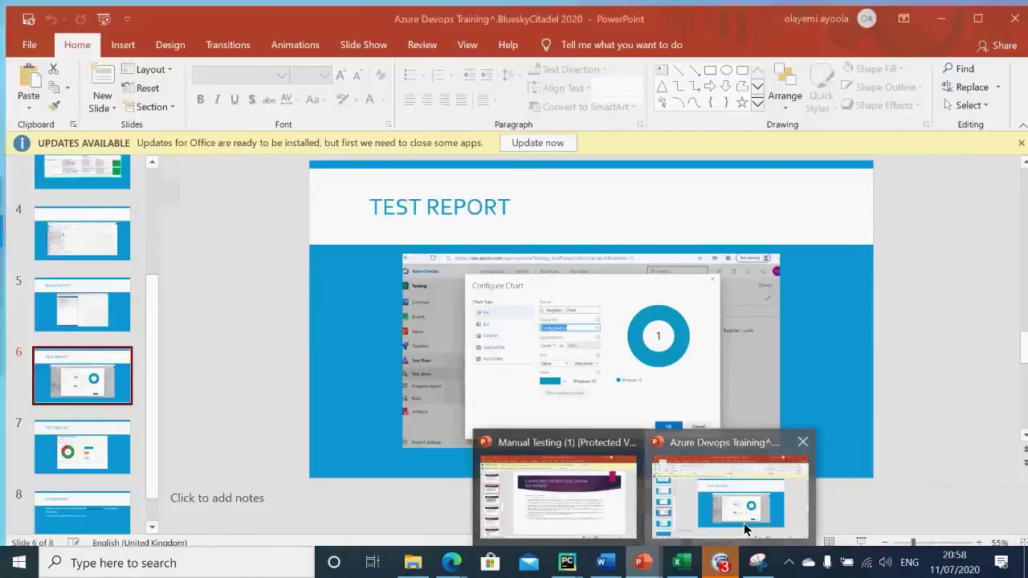
click(744, 523)
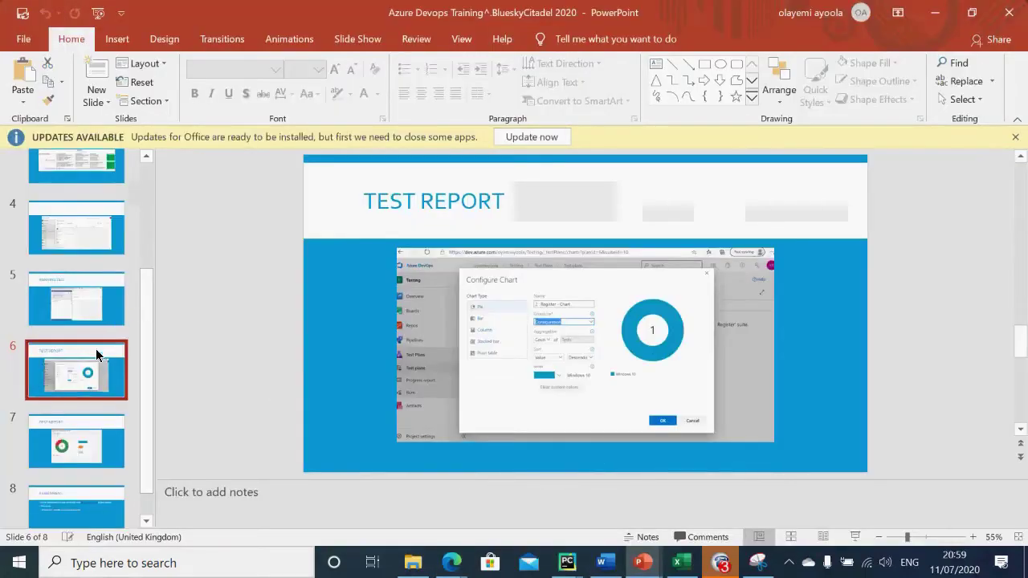
Step: Show the Objectives slide (slide 2) in PowerPoint, then minimize the presentation
drag(144, 323, 150, 146)
click(78, 265)
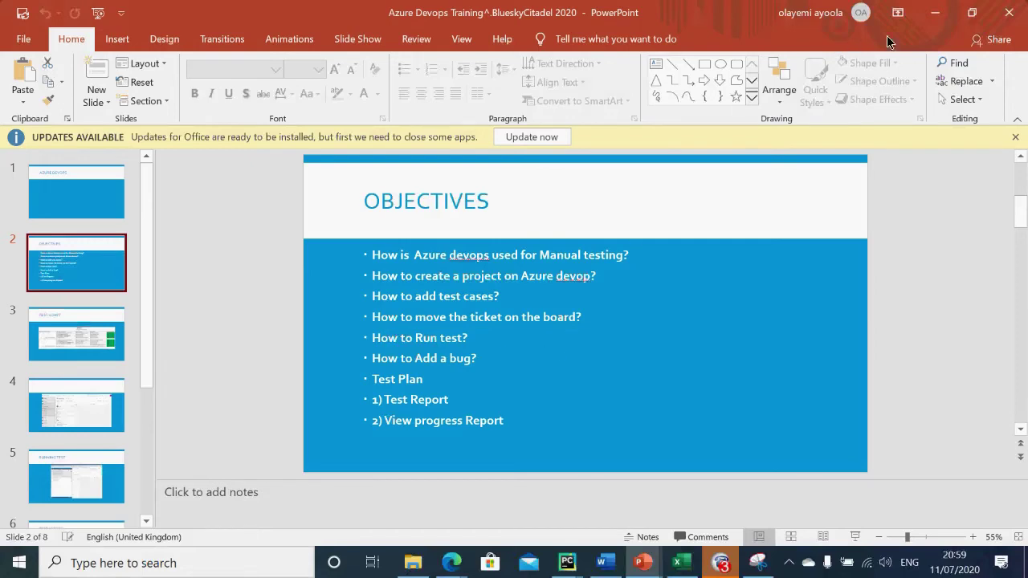
click(934, 13)
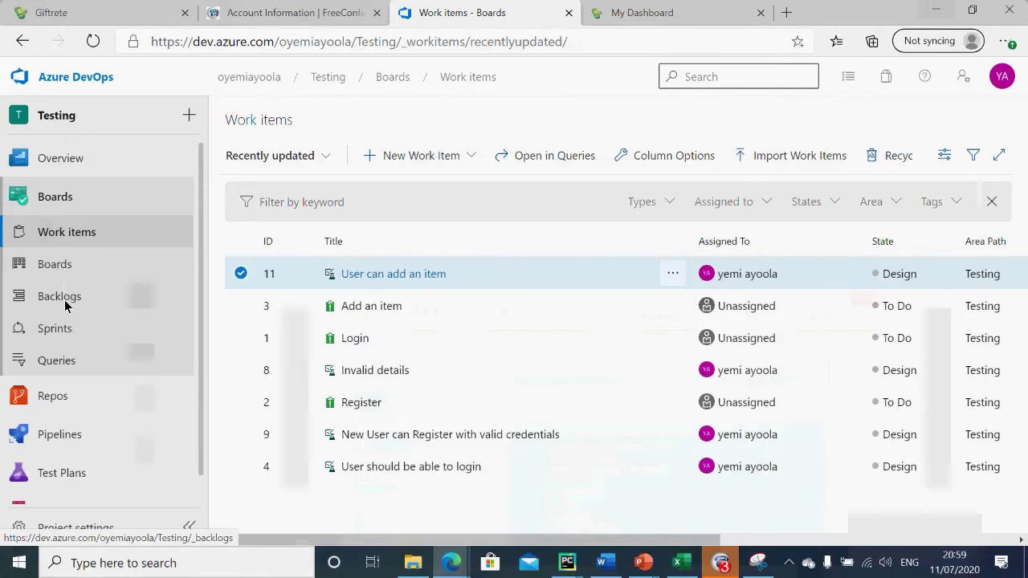
Step: Open the Testing Team Kanban board and drag the Register card back into To Do
click(61, 205)
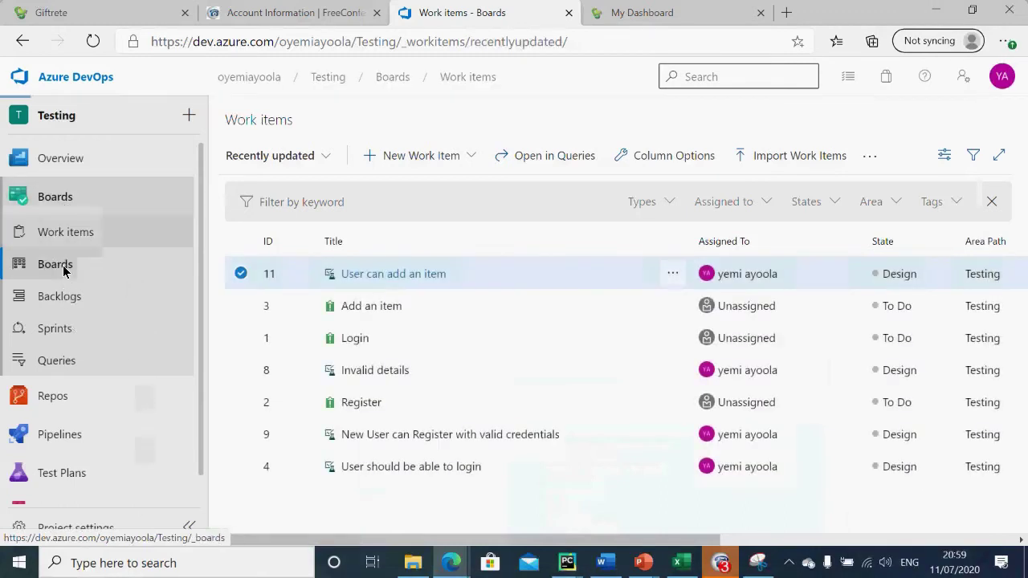
click(63, 268)
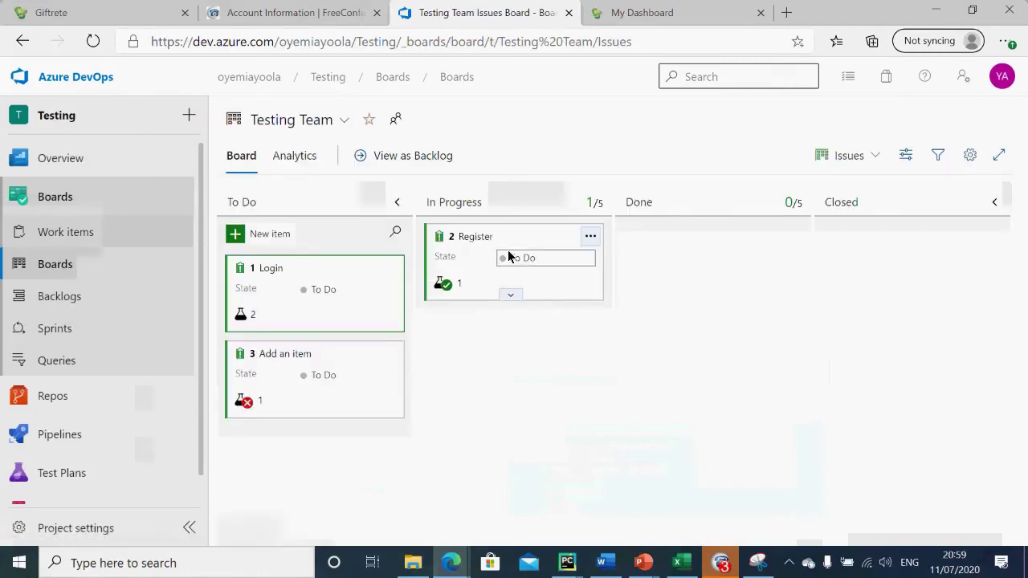
drag(498, 235, 298, 427)
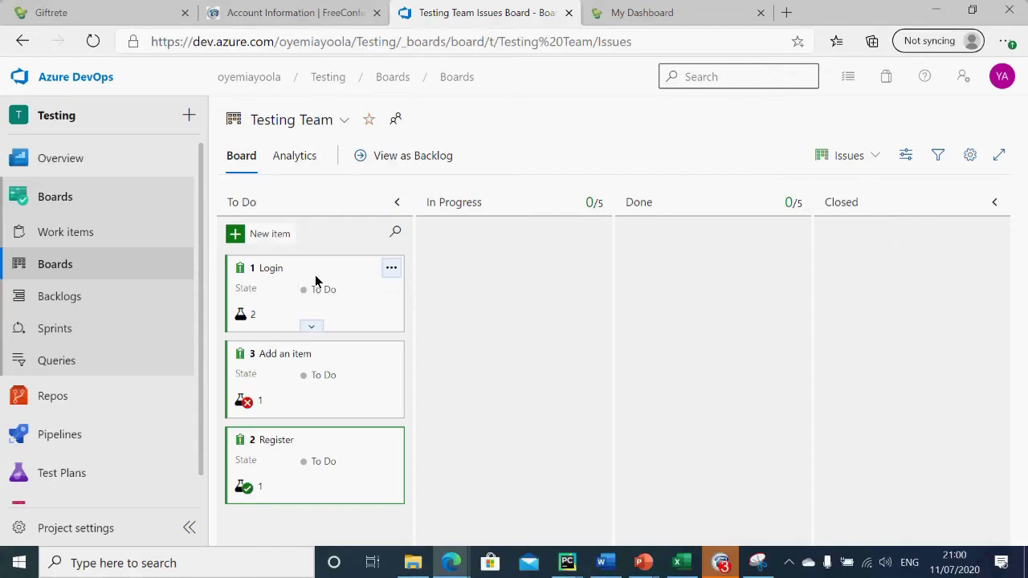
Step: Drag the Login card through In Progress and Done, finally leaving it in Closed
drag(314, 267, 516, 229)
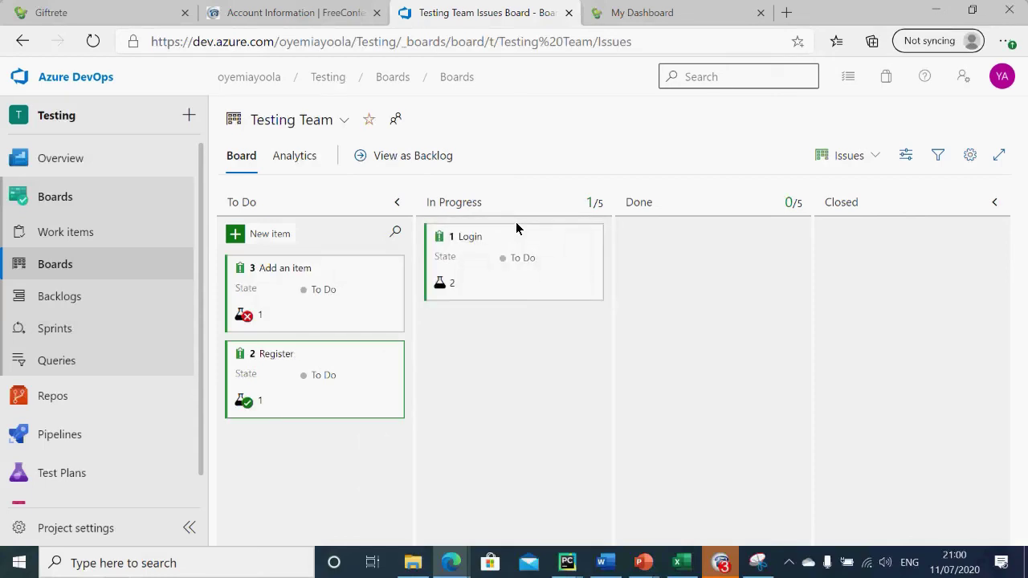
drag(519, 232, 320, 271)
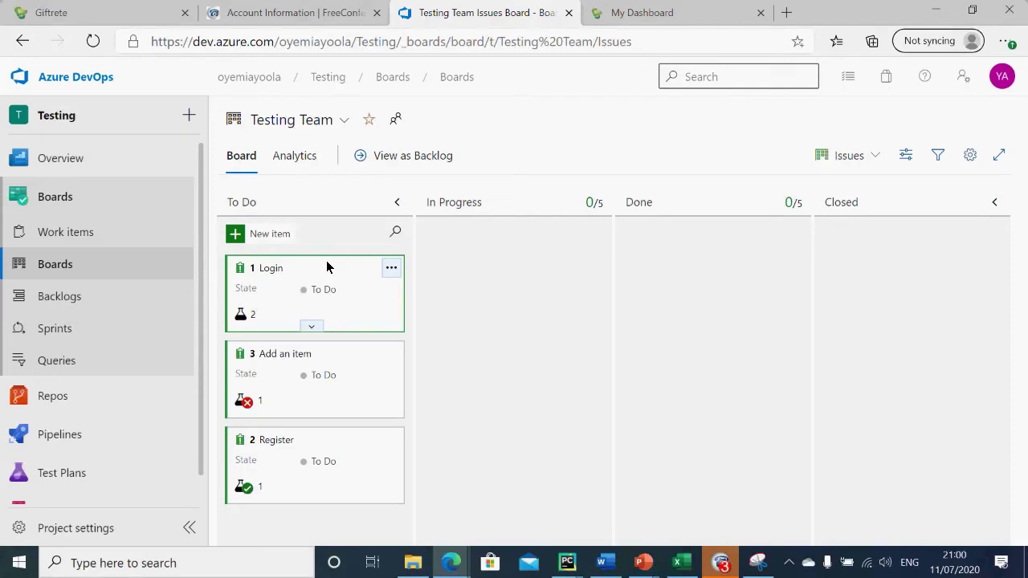
drag(327, 267, 519, 235)
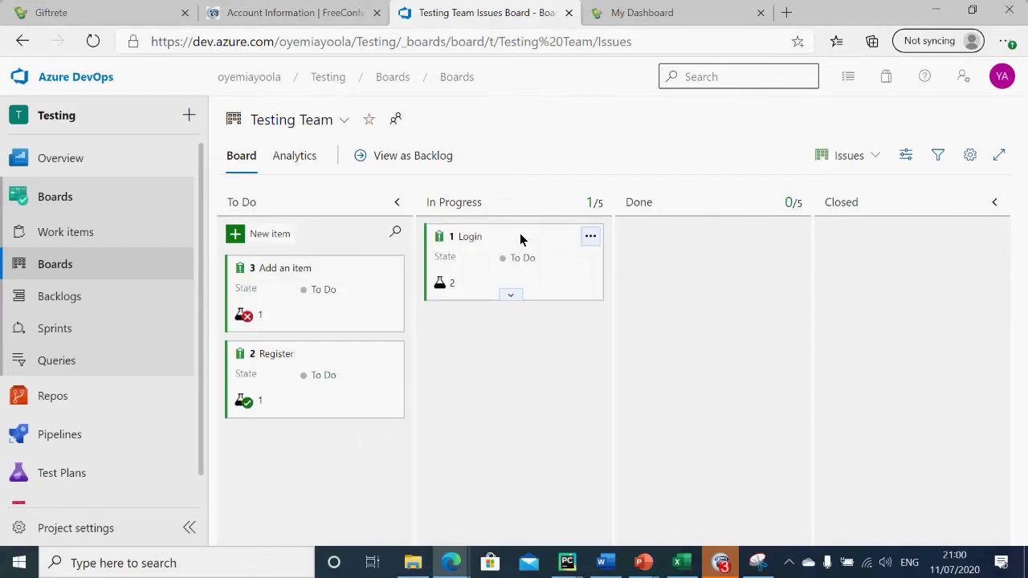
drag(520, 238, 922, 241)
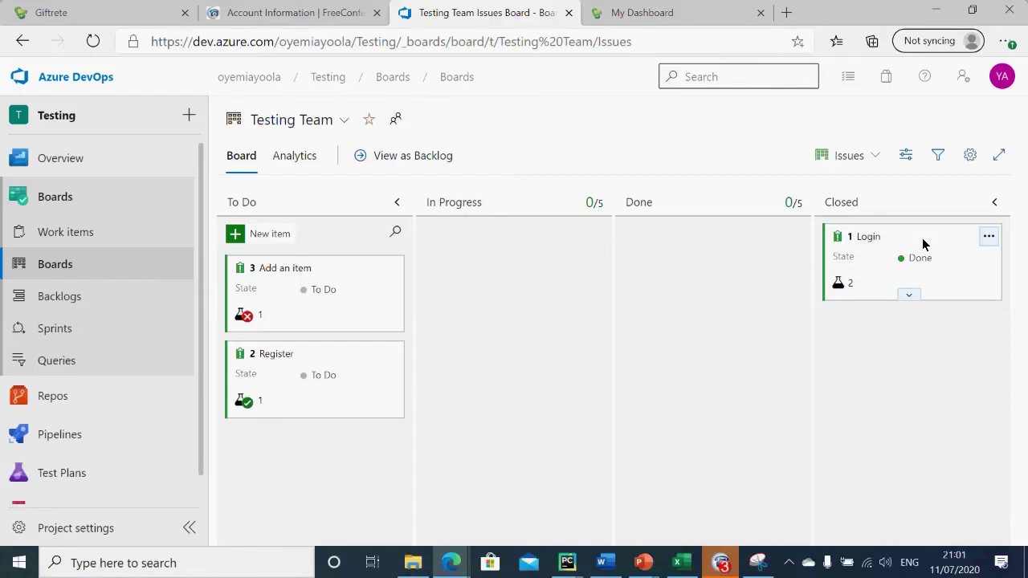
drag(922, 238, 723, 239)
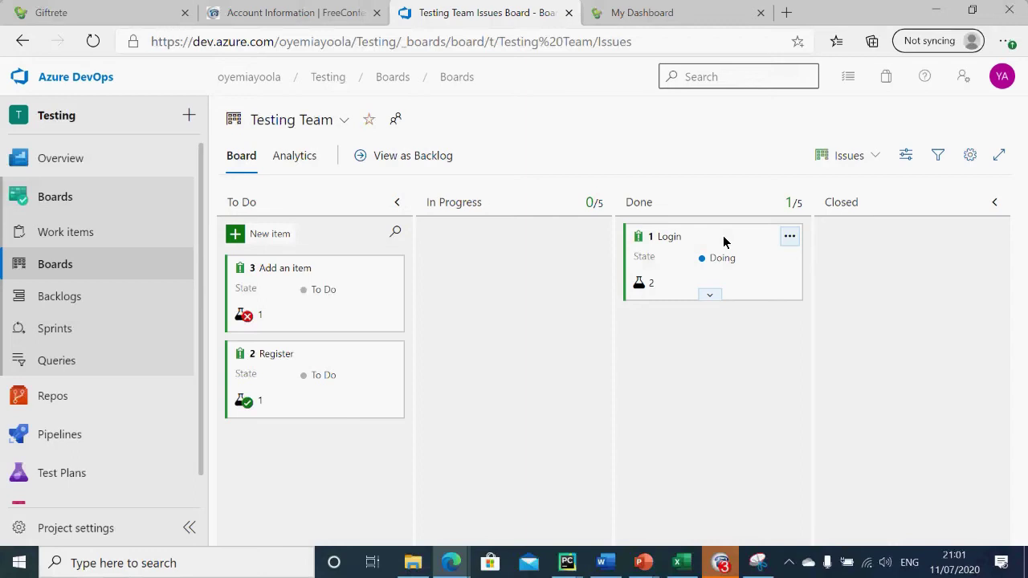
drag(724, 241, 918, 234)
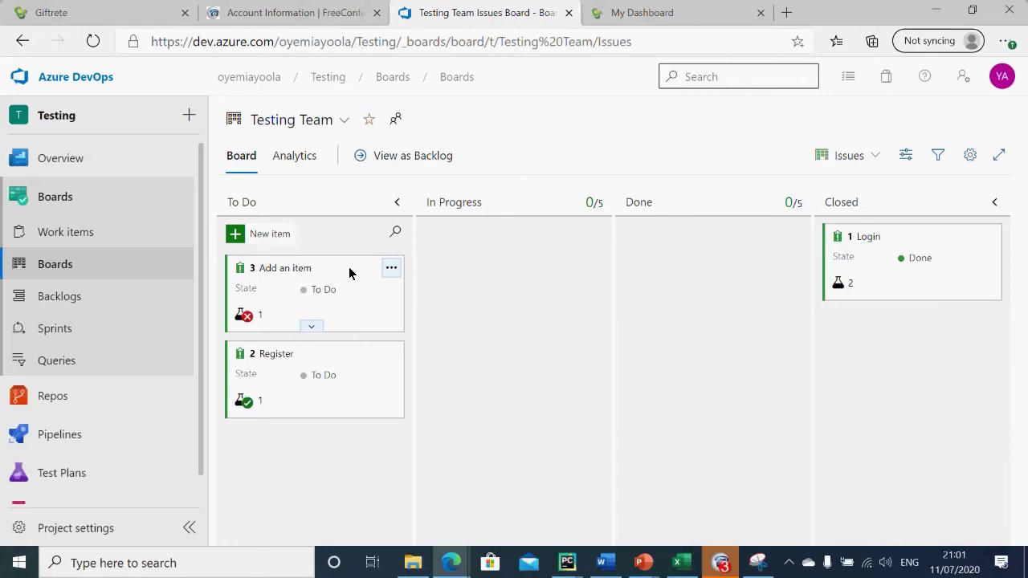
Step: Move Add an item through In Progress and Done, then back to To Do below Register
drag(349, 274, 543, 238)
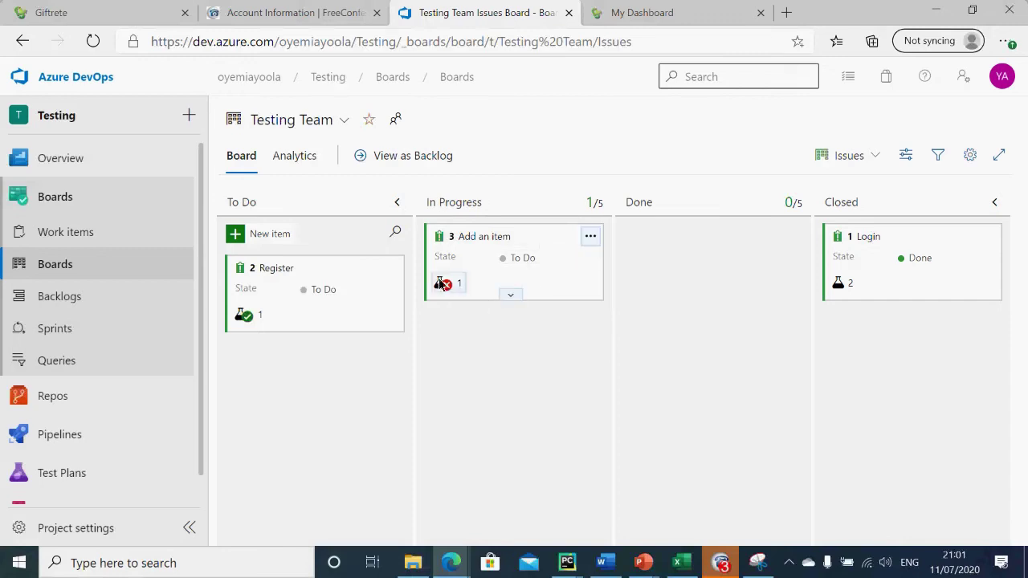
drag(535, 234, 722, 239)
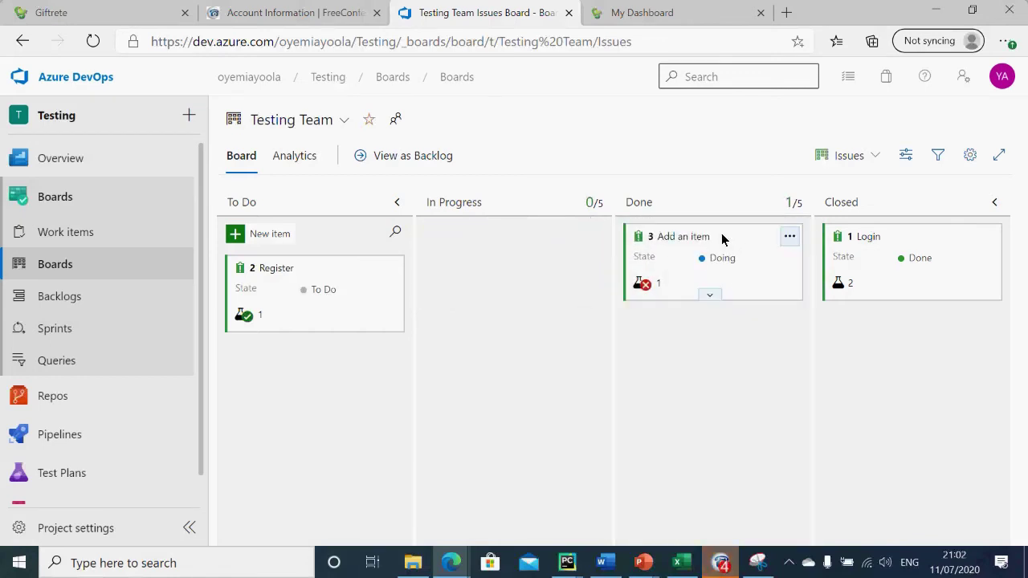
drag(722, 238, 307, 367)
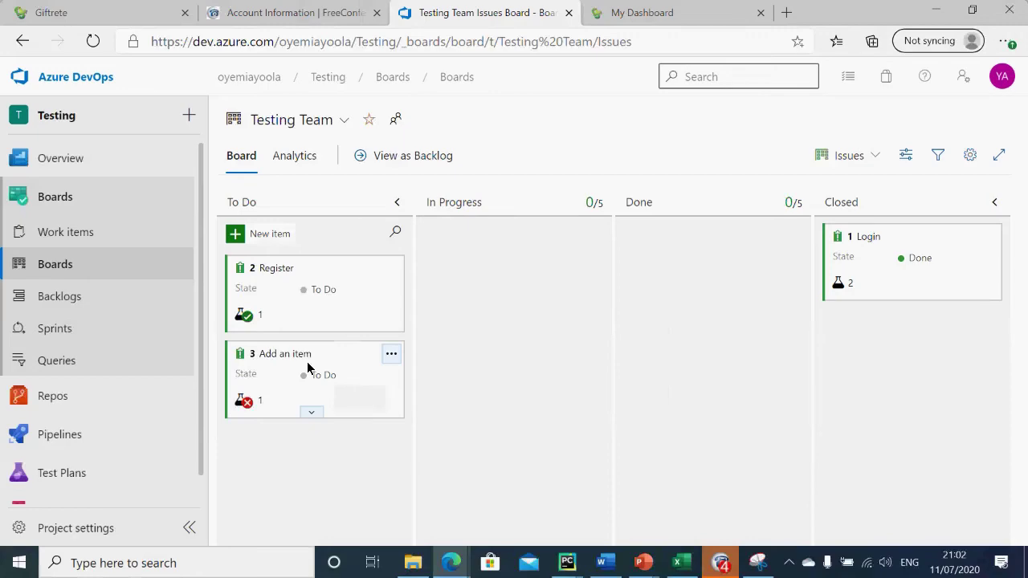
key(alt+Tab)
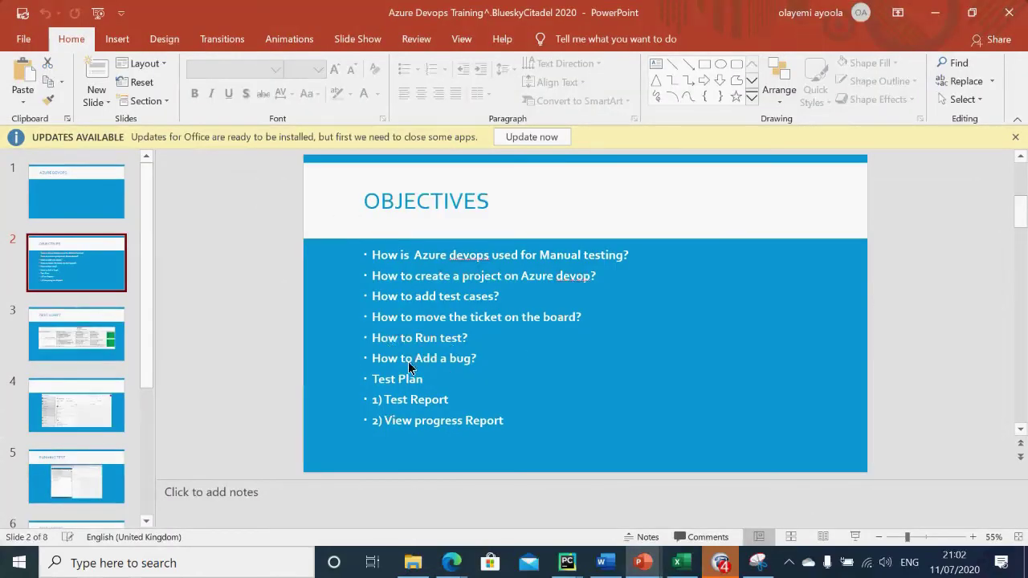
click(934, 14)
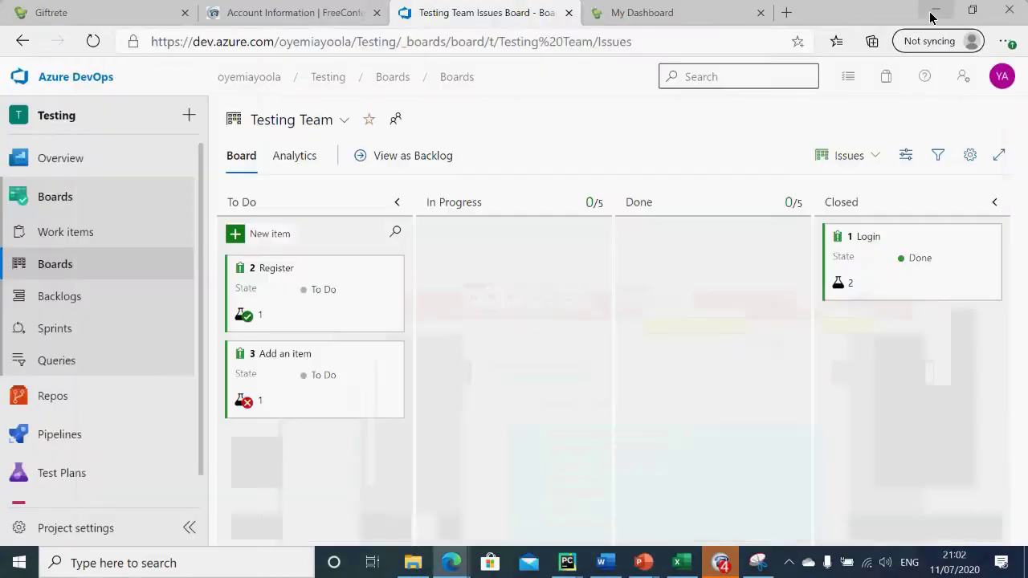
mouse_move(29, 439)
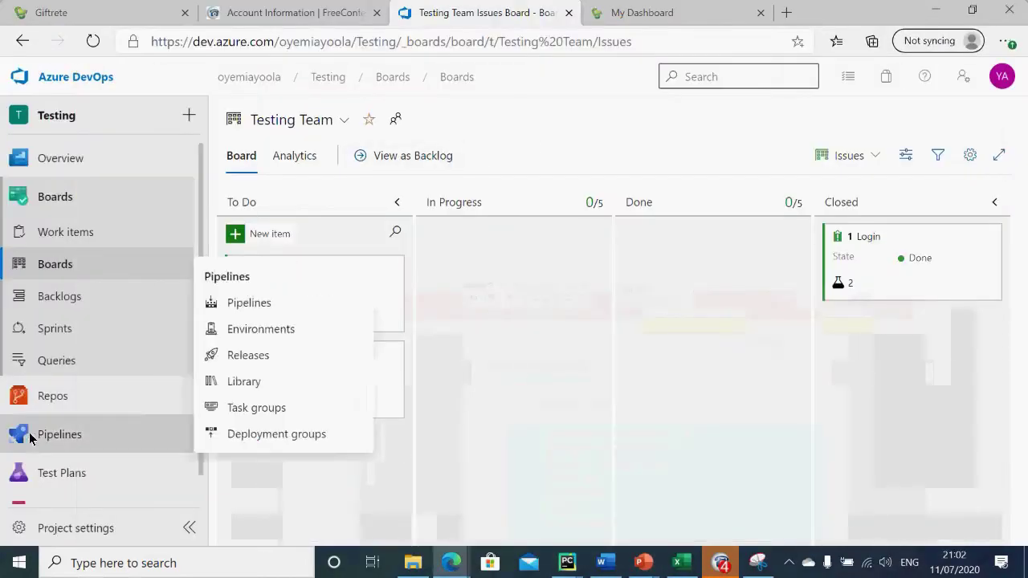
scroll(183, 326, down, 1)
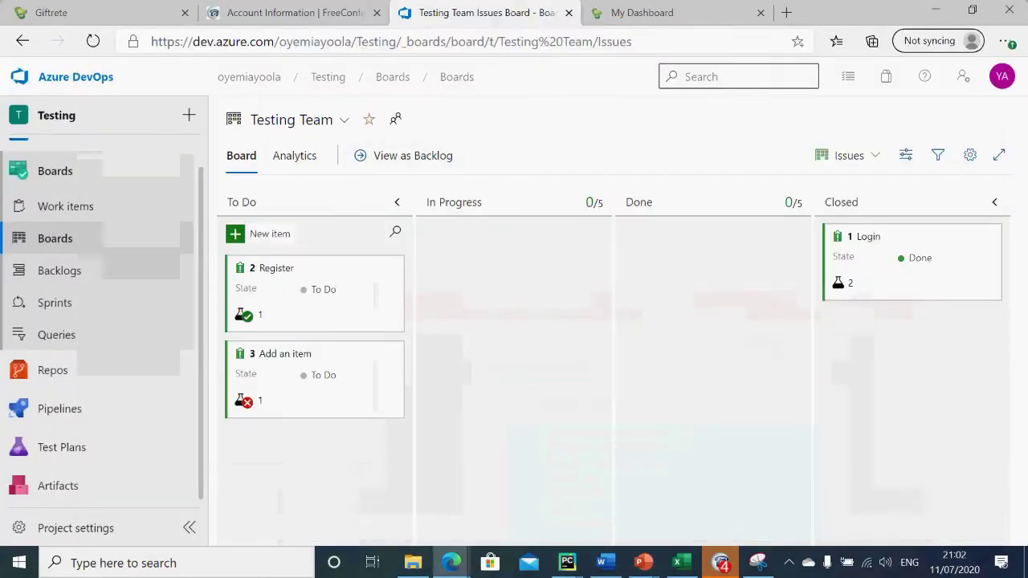
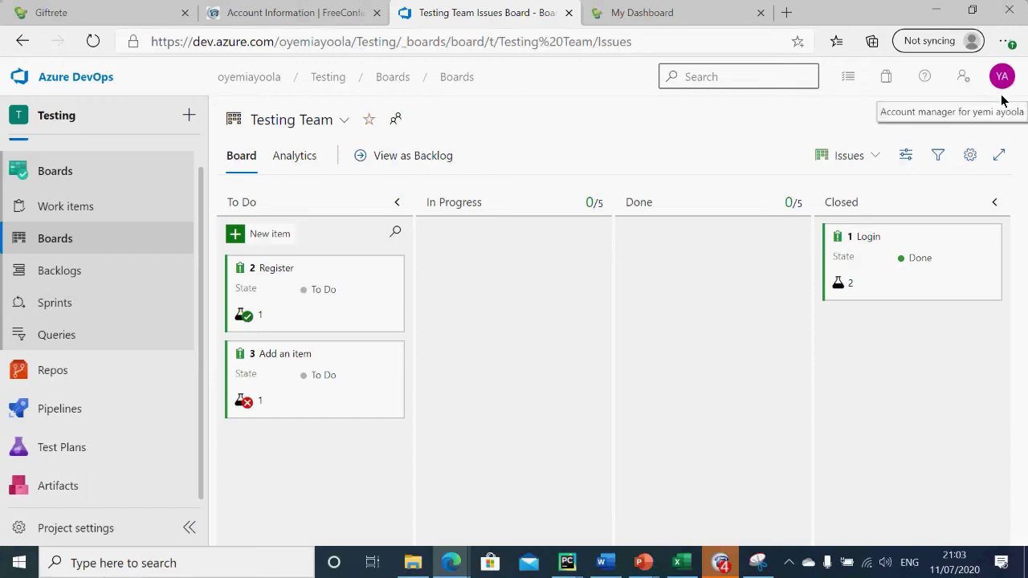
Step: Switch to the other account from the avatar menu and sign in, reaching My Information with five projects
click(1001, 78)
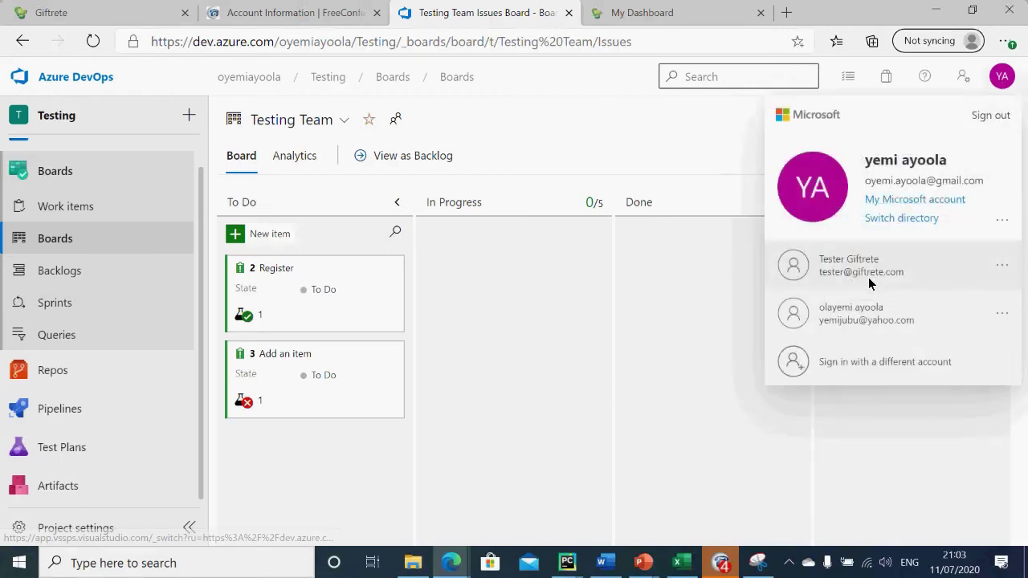
click(868, 275)
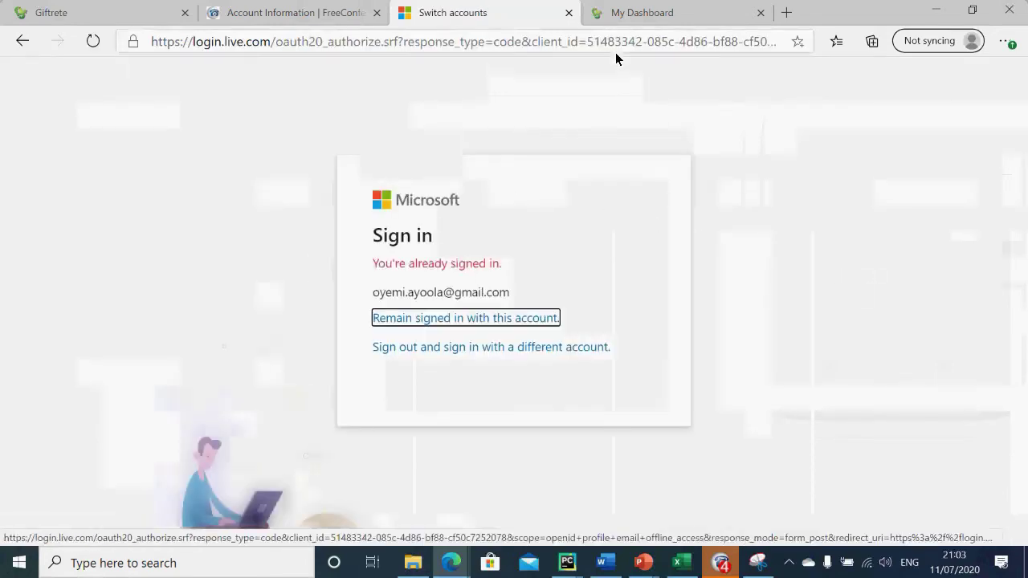
click(479, 347)
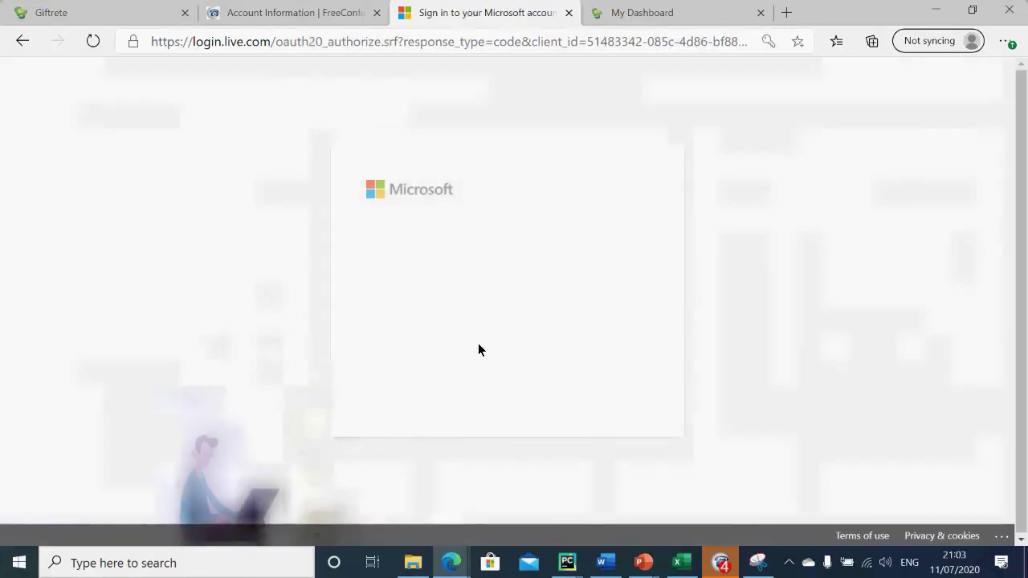
click(591, 393)
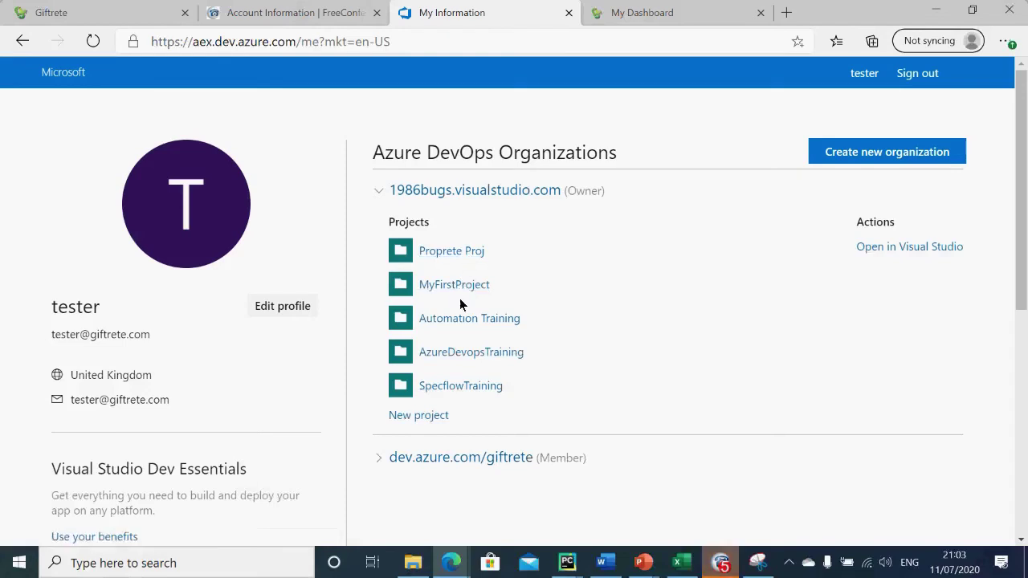
Step: Browse Proprete Proj's Work items and Boards, then return home and open its summary card
click(461, 249)
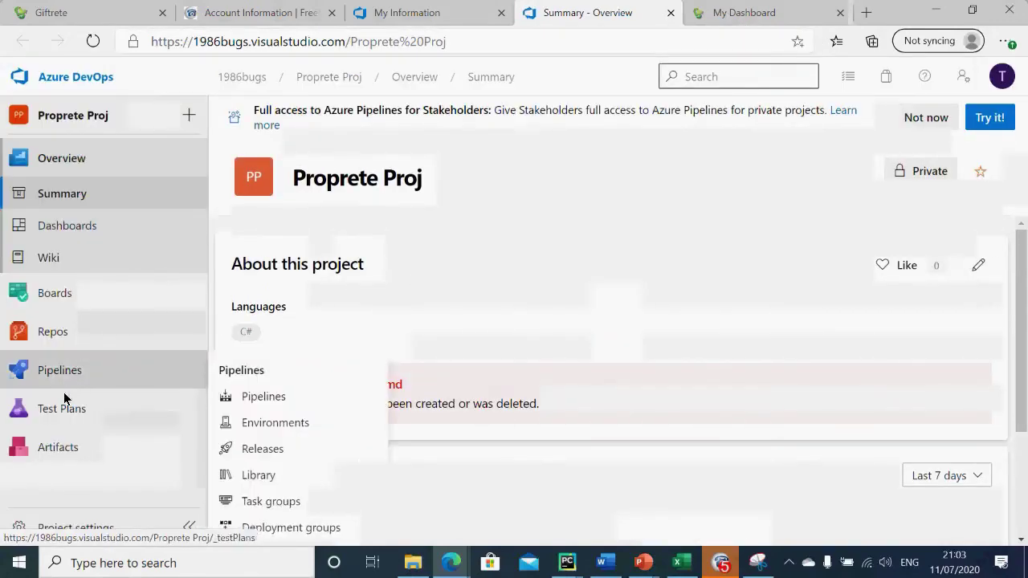
click(55, 295)
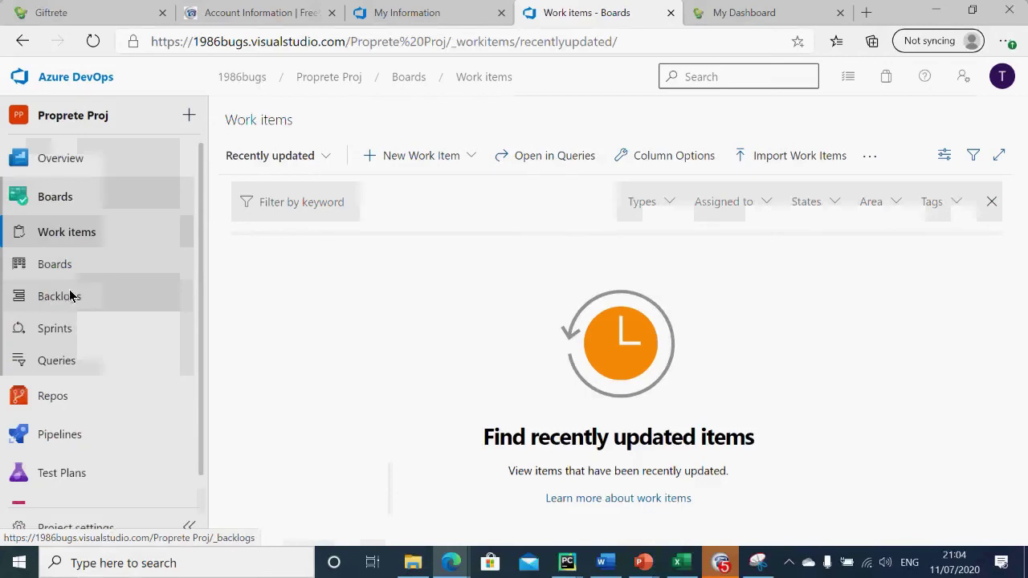
click(66, 269)
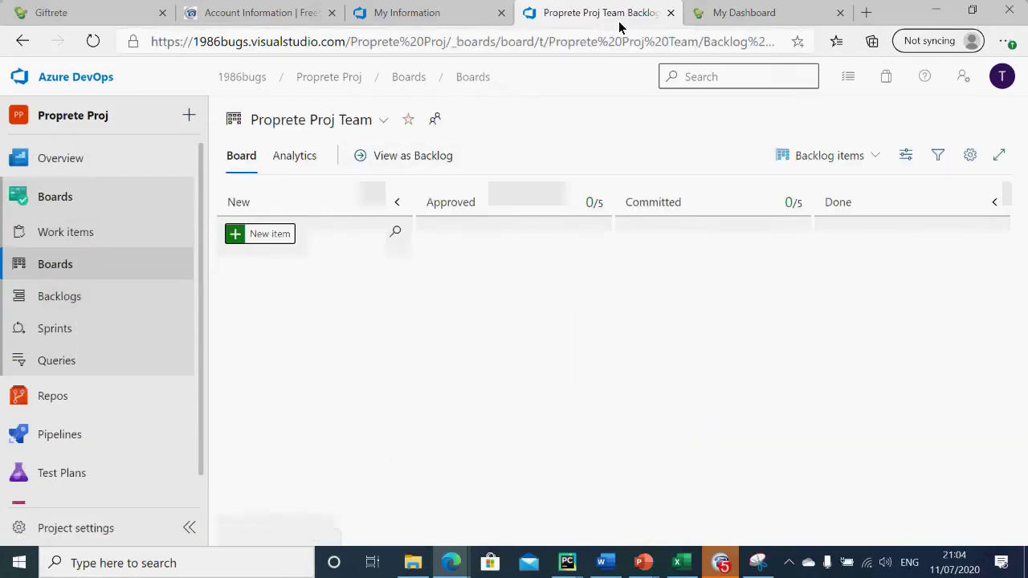
click(64, 76)
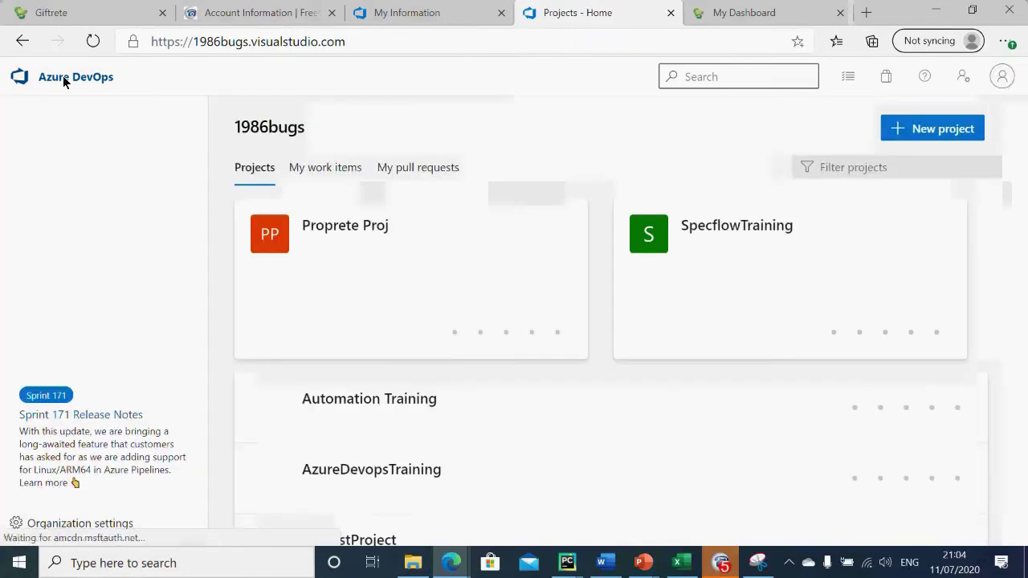
click(336, 228)
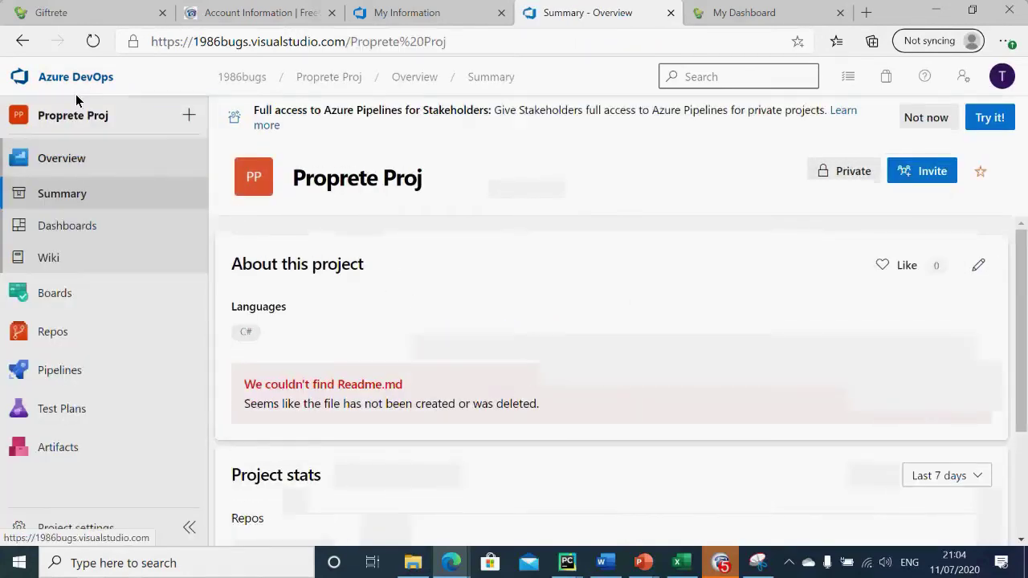
Step: Browse SpecflowTraining's Work items, Backlogs and Boards, then switch to the giftrete organization
click(79, 78)
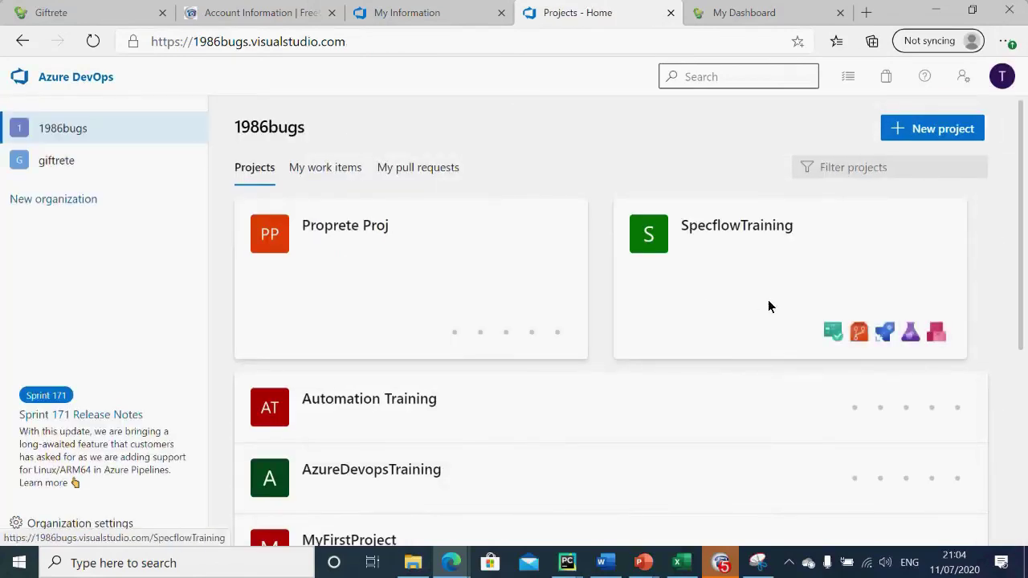
click(723, 230)
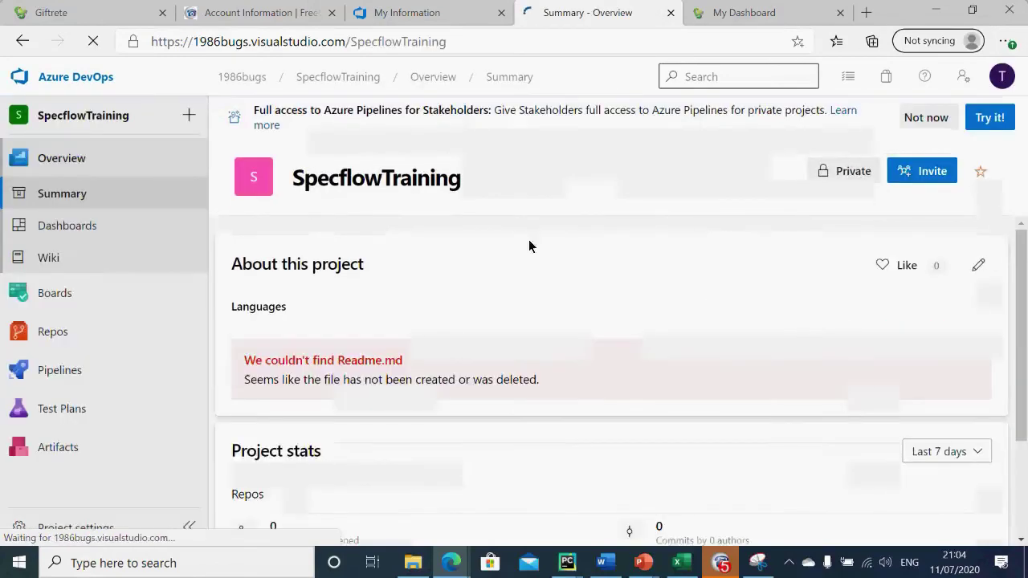
mouse_move(56, 387)
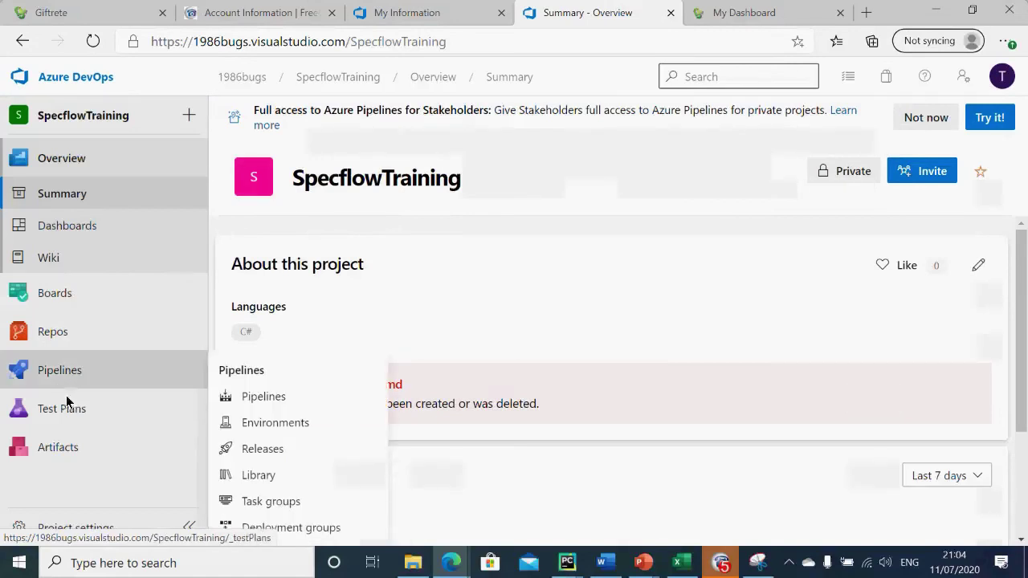
click(47, 298)
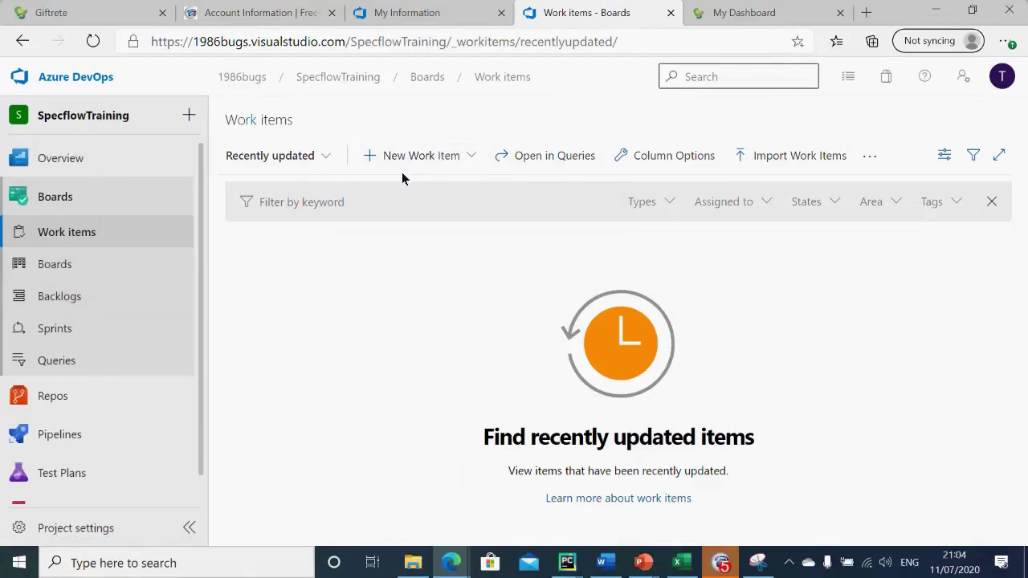
click(71, 299)
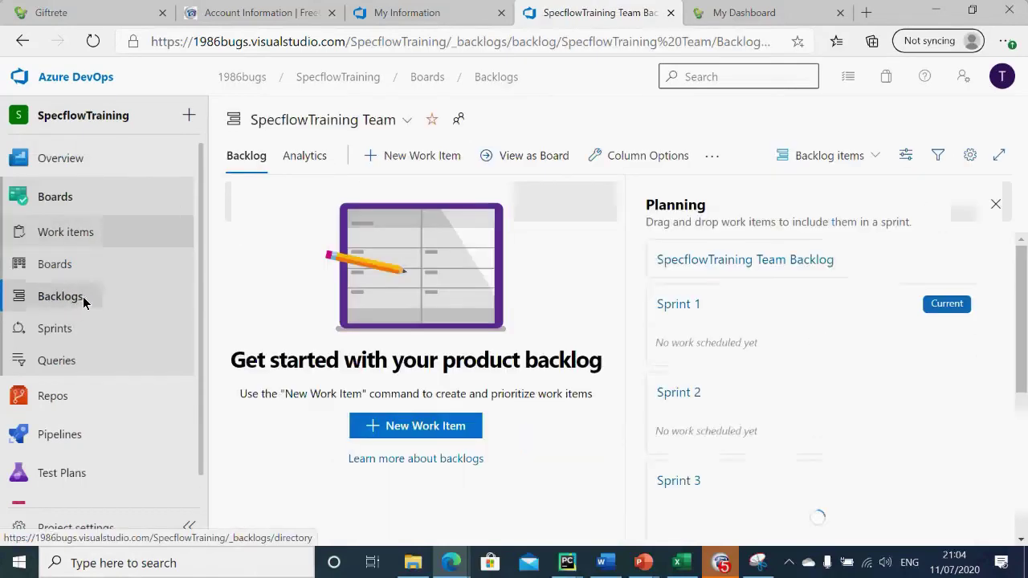
click(60, 265)
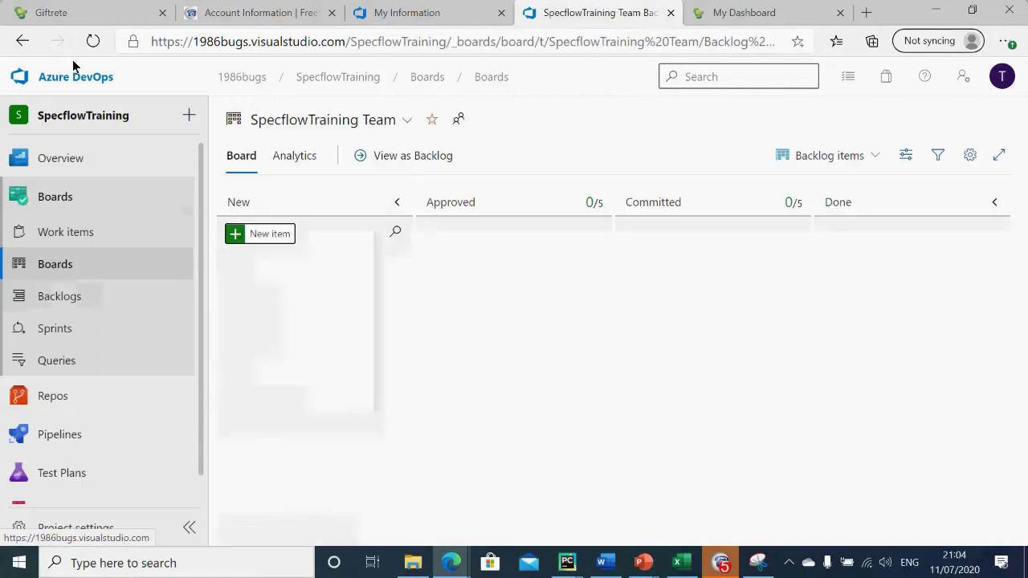
click(61, 87)
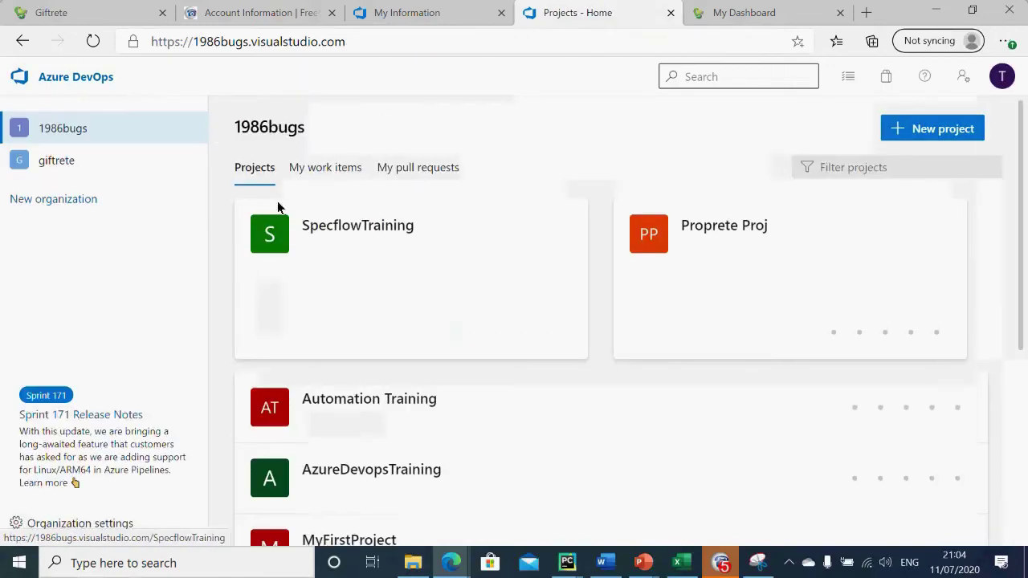
click(64, 161)
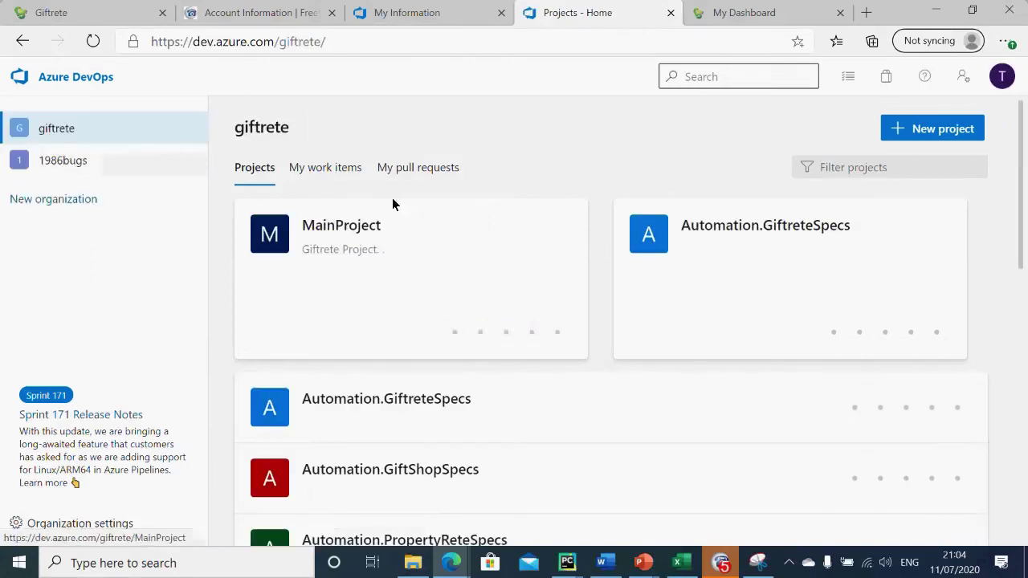
click(374, 233)
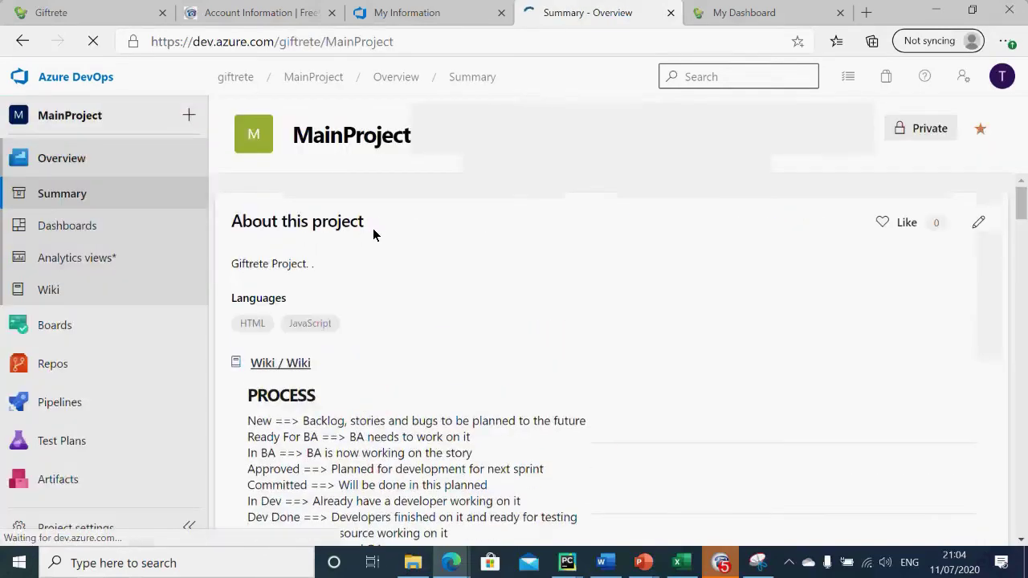
click(69, 323)
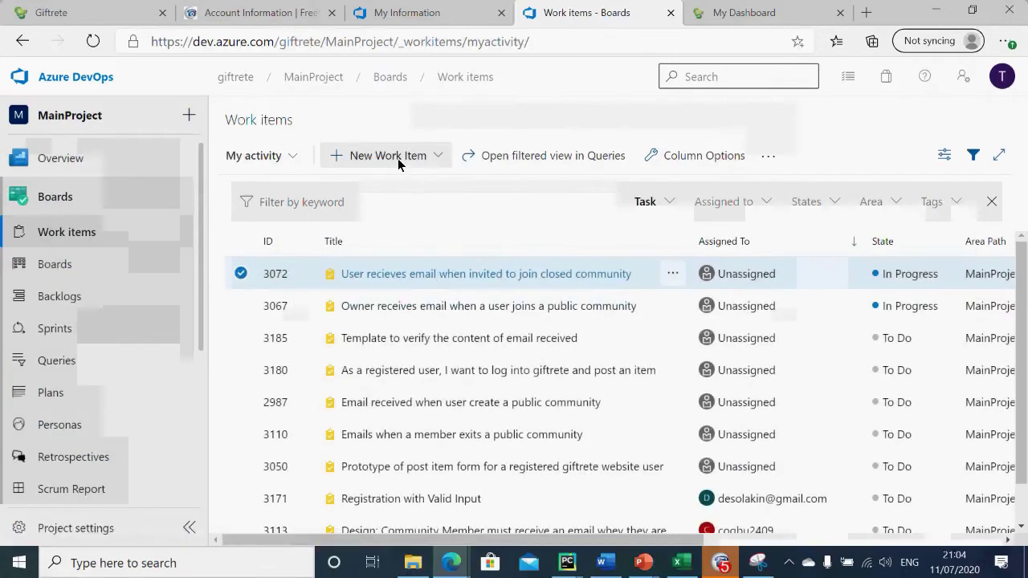
click(55, 265)
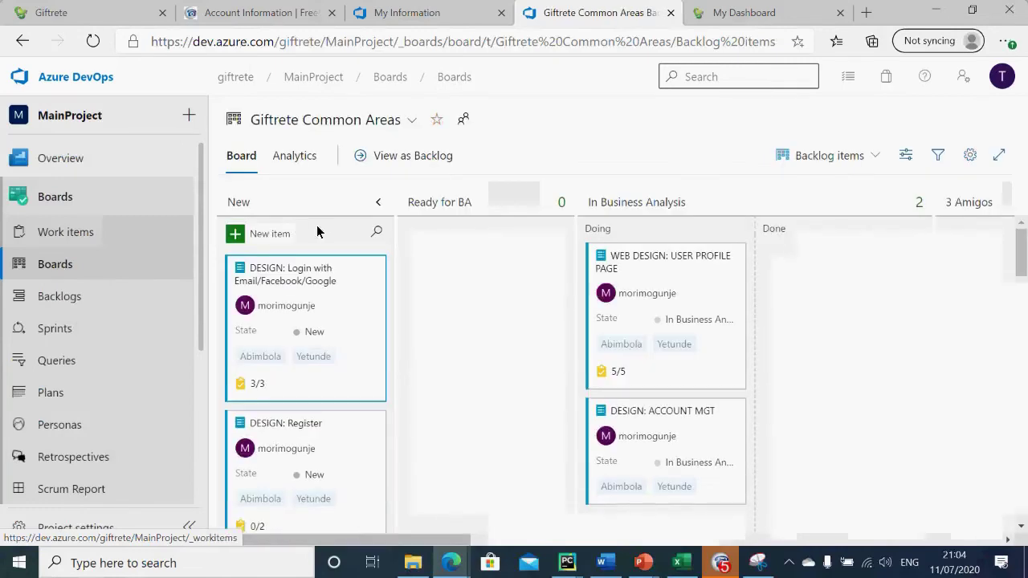
click(62, 298)
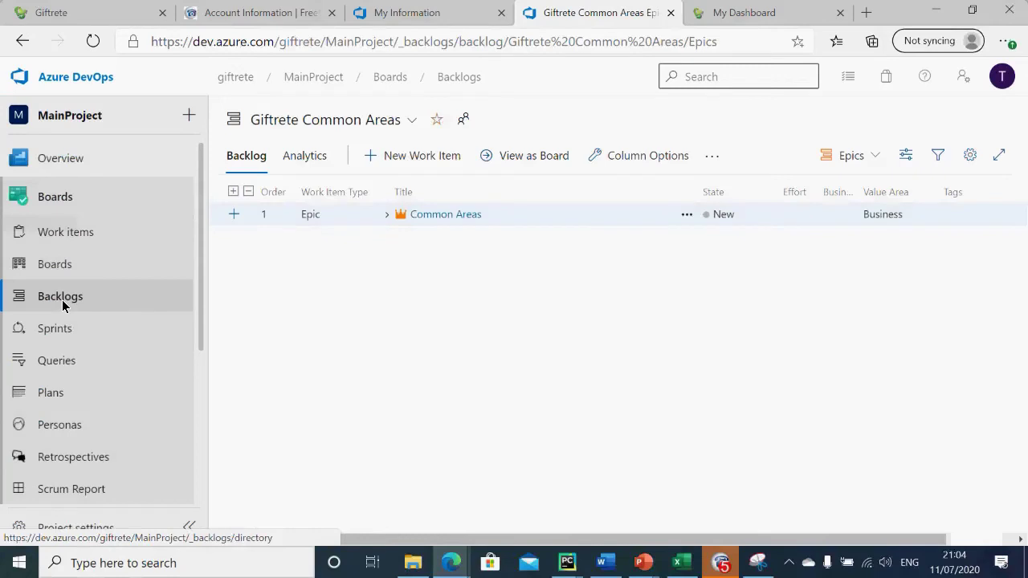
click(425, 171)
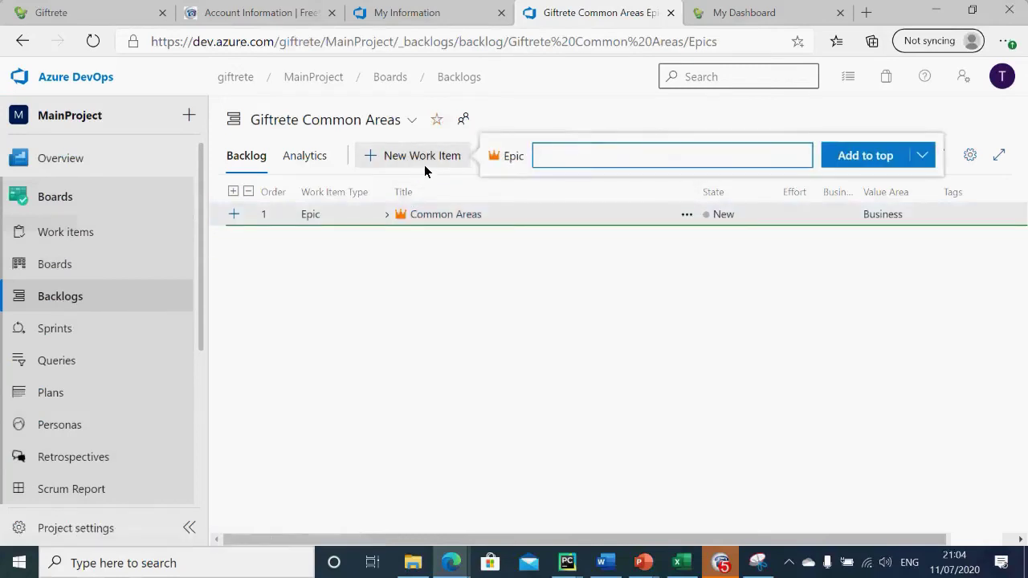
click(77, 328)
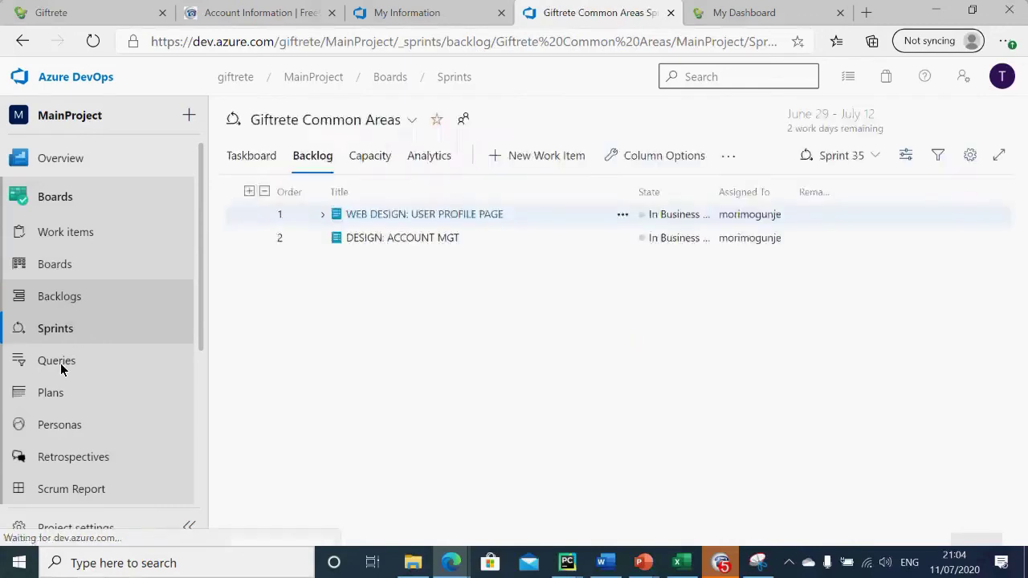
click(61, 365)
click(78, 309)
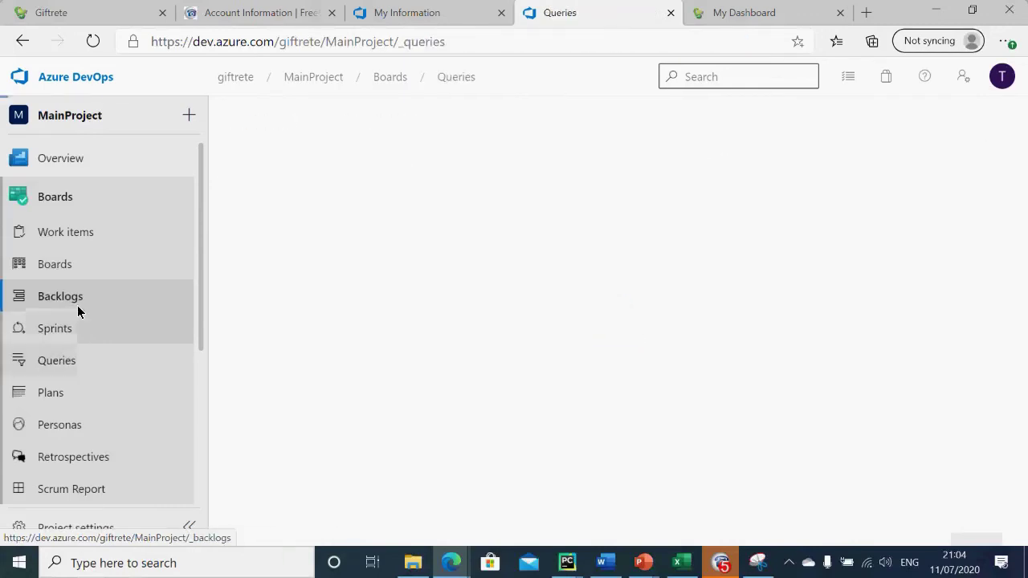
mouse_move(202, 289)
mouse_down()
mouse_move(204, 402)
mouse_move(200, 289)
mouse_up()
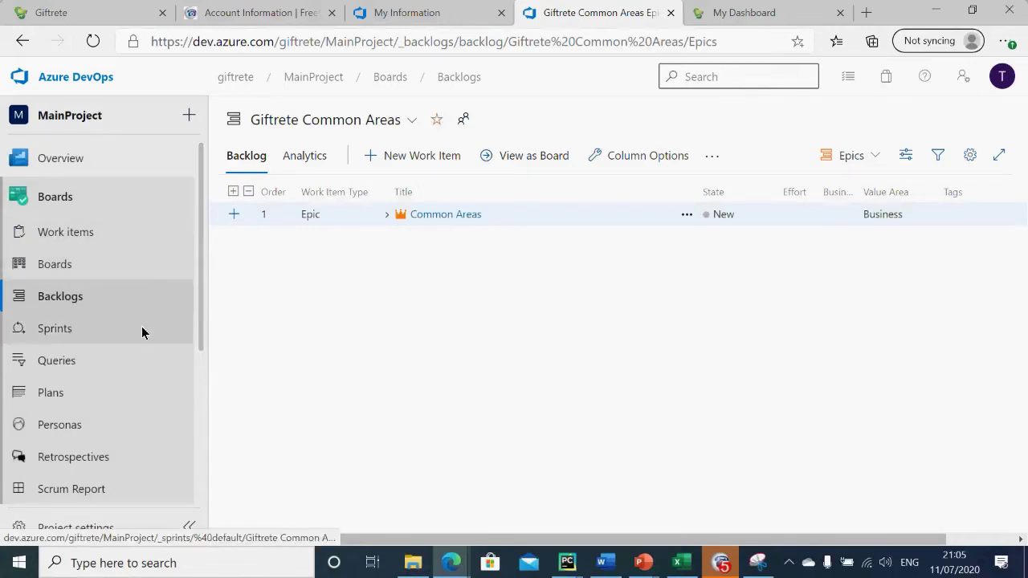
drag(205, 338, 96, 347)
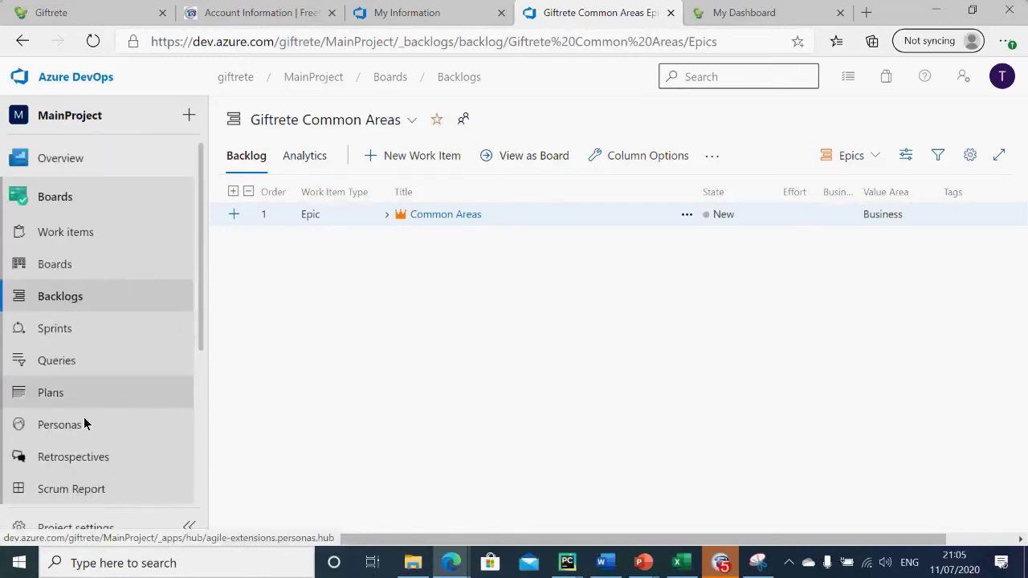
drag(197, 322, 191, 492)
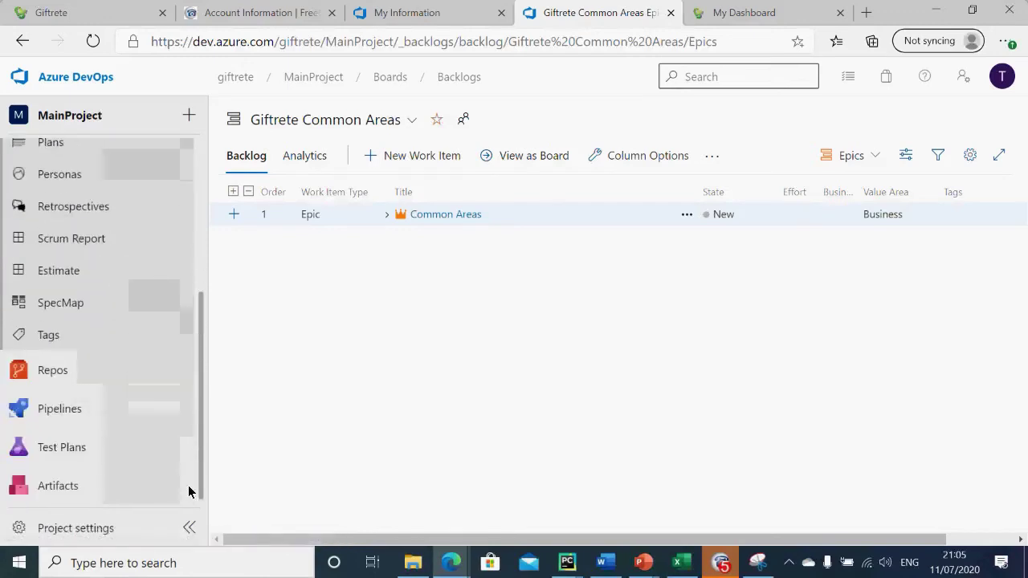
scroll(117, 327, up, 3)
drag(199, 326, 223, 535)
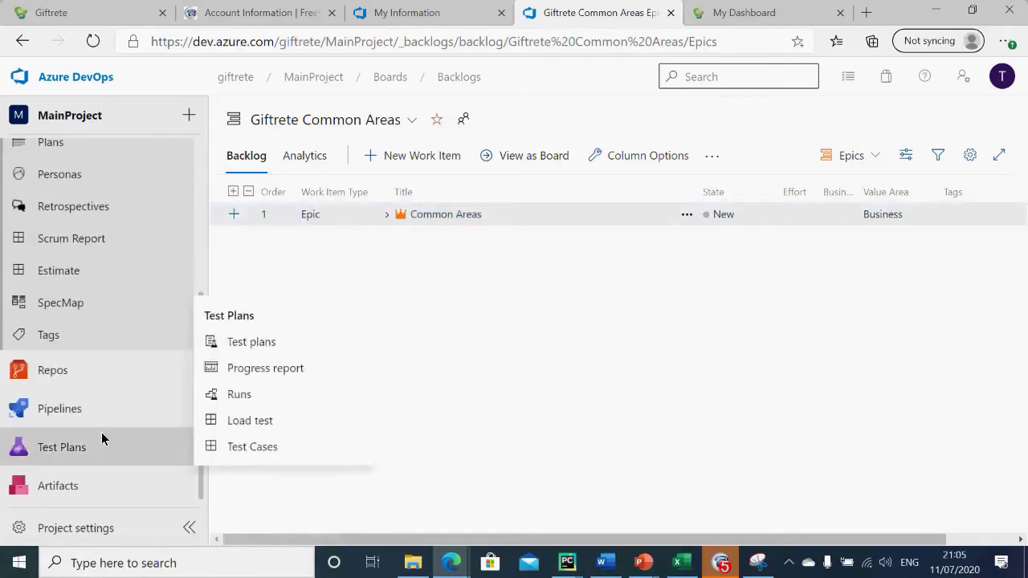
mouse_move(107, 420)
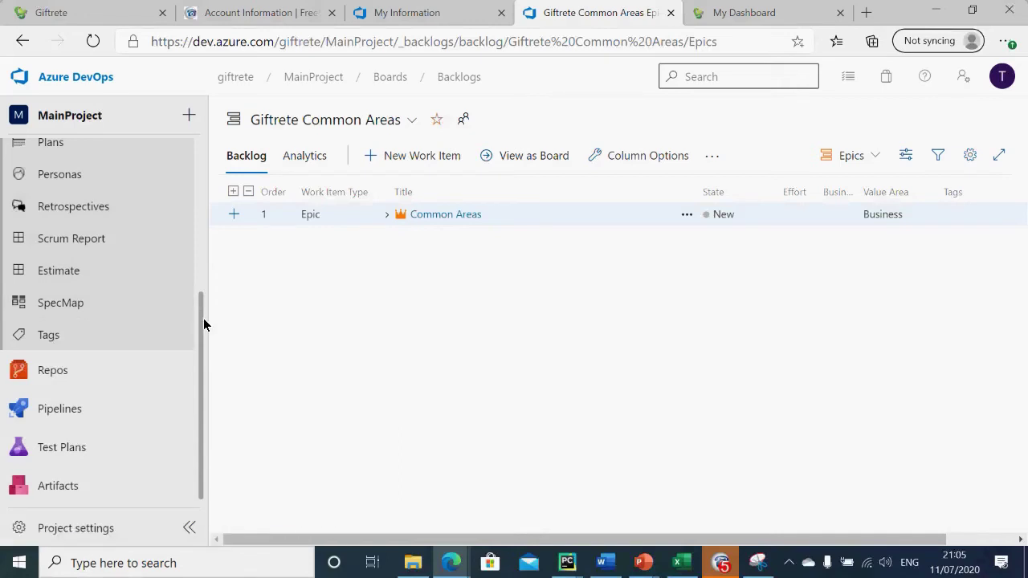
Step: Open the Progress report for the Giftrete Common Areas_Stories_MainProject test plan
click(75, 448)
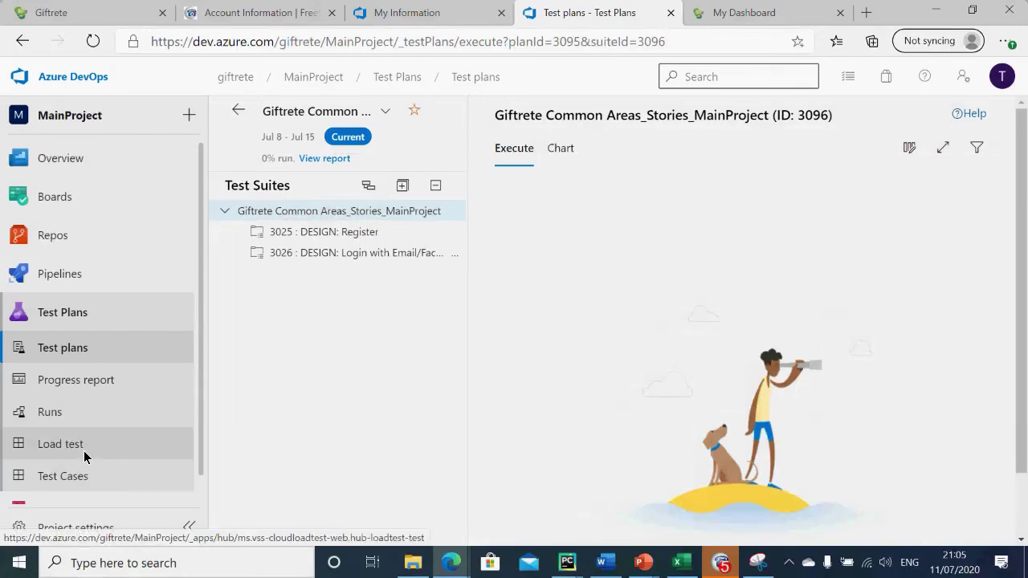
mouse_move(675, 565)
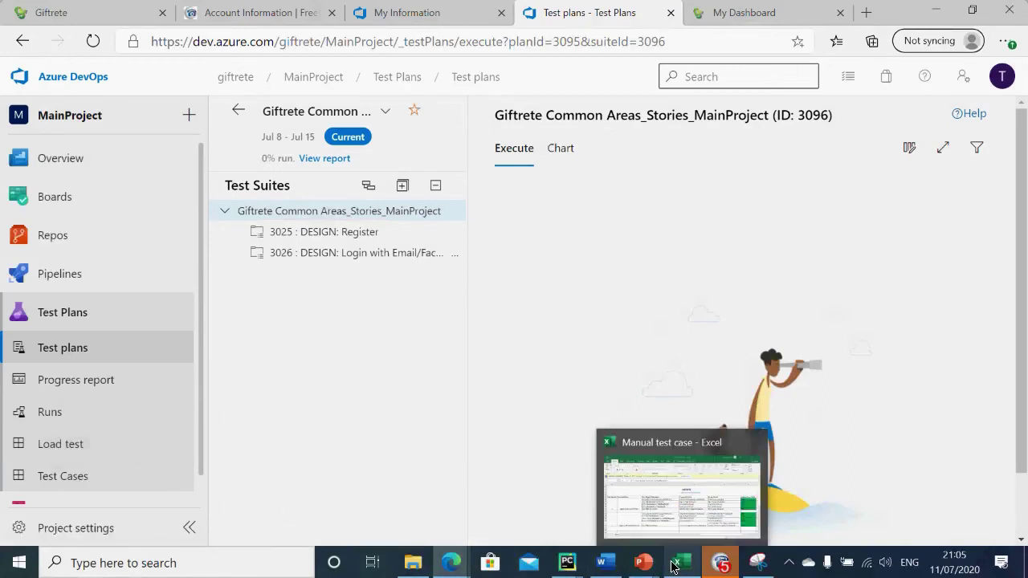
mouse_move(720, 565)
mouse_move(711, 499)
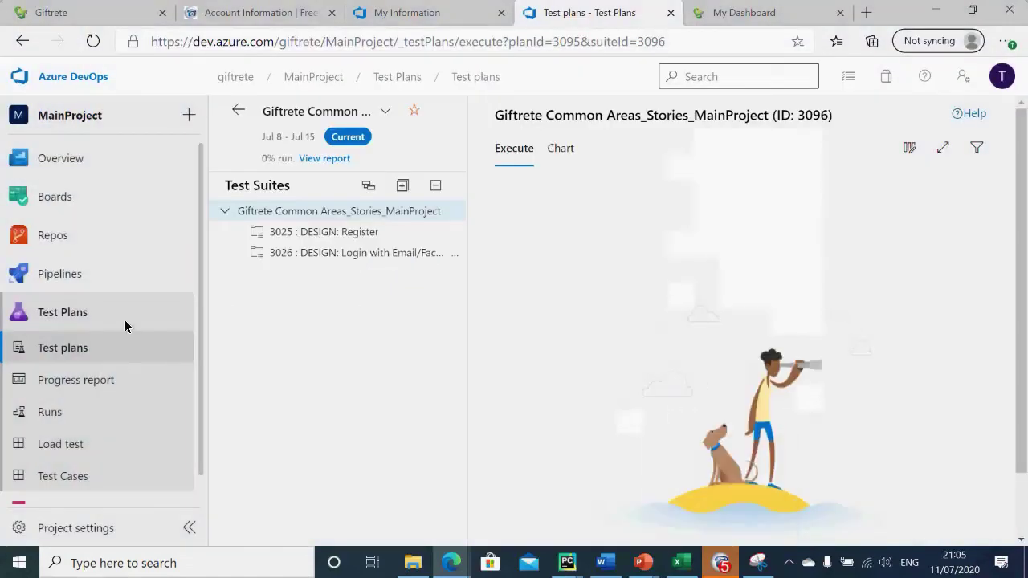
click(101, 386)
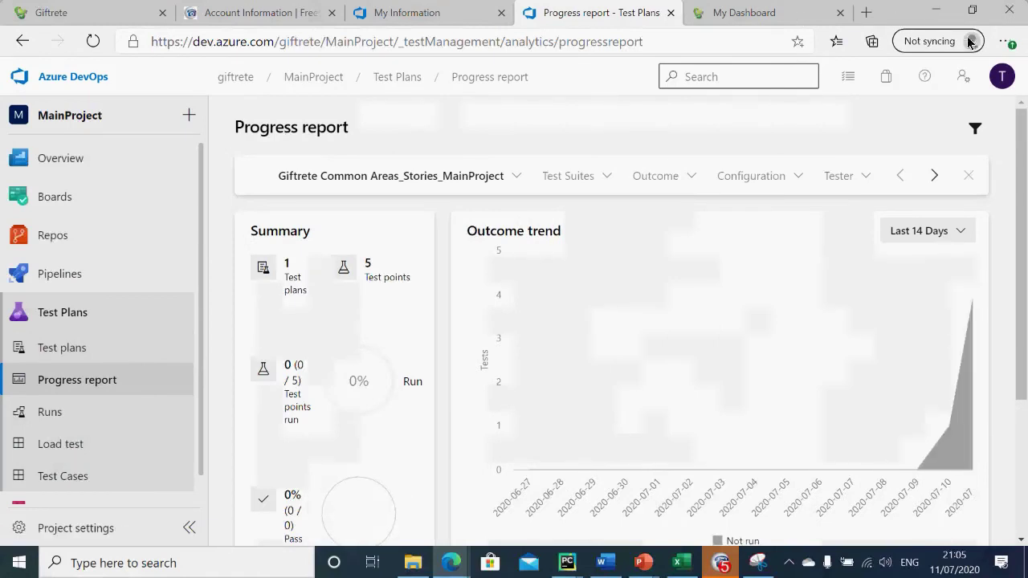
click(1001, 77)
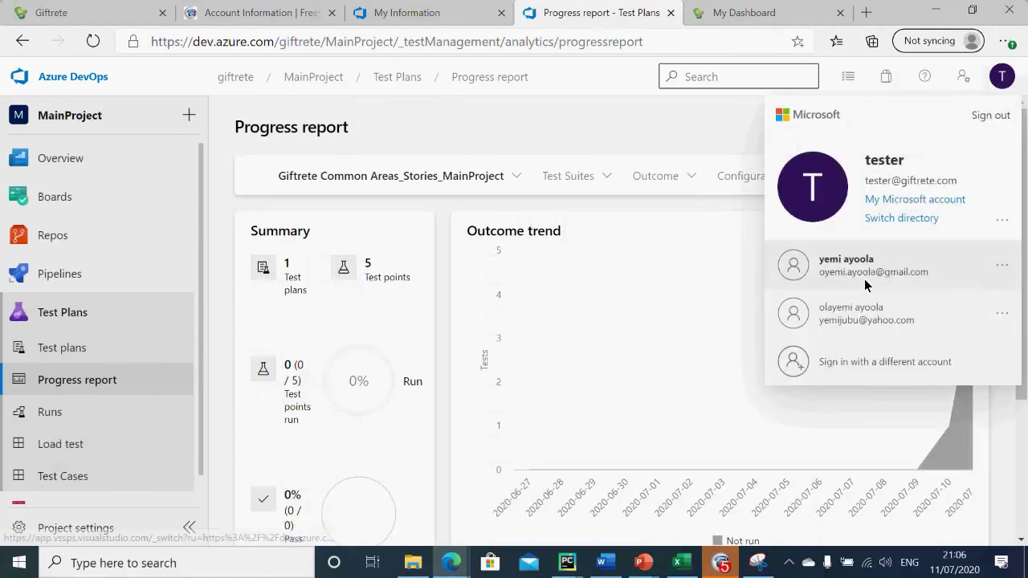
Step: Start signing in with a different Microsoft account, then return to the Azure DevOps My Information tab
click(859, 321)
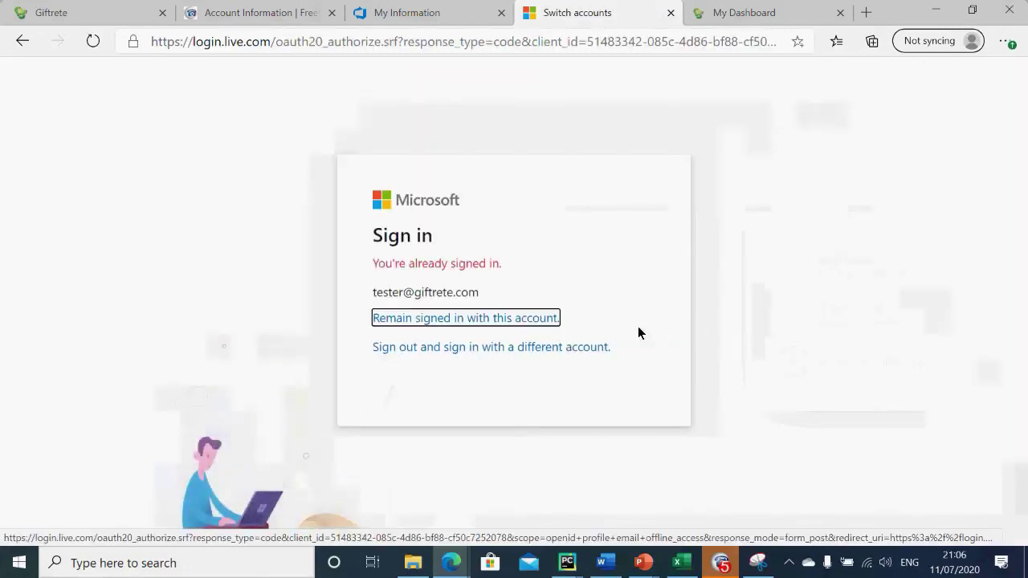
click(574, 349)
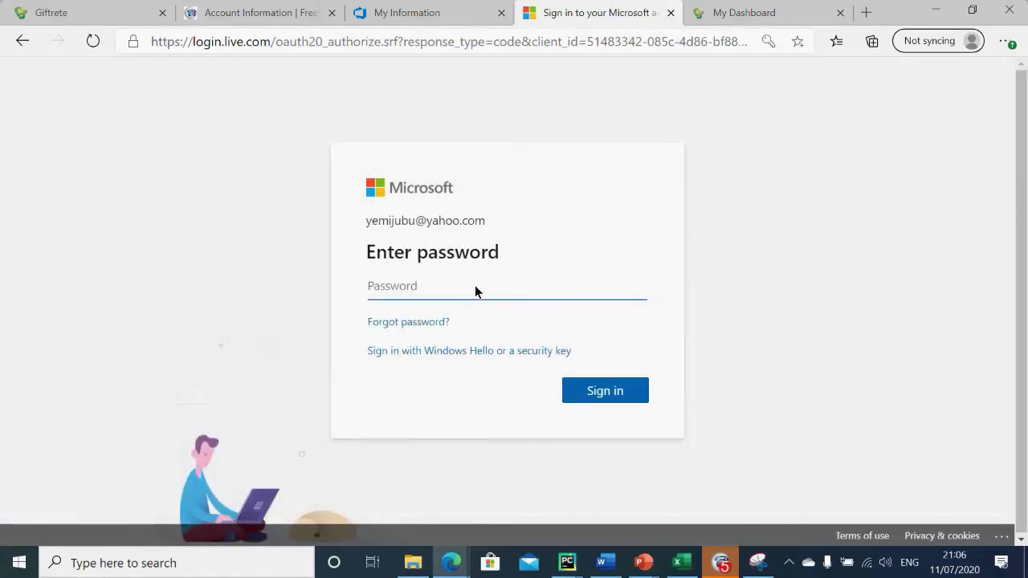
click(24, 40)
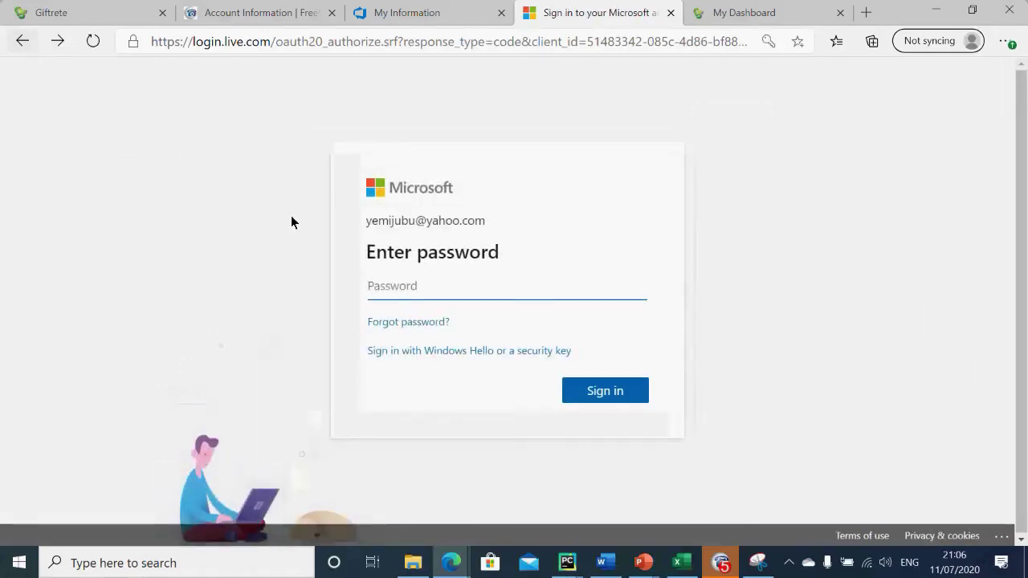
click(57, 40)
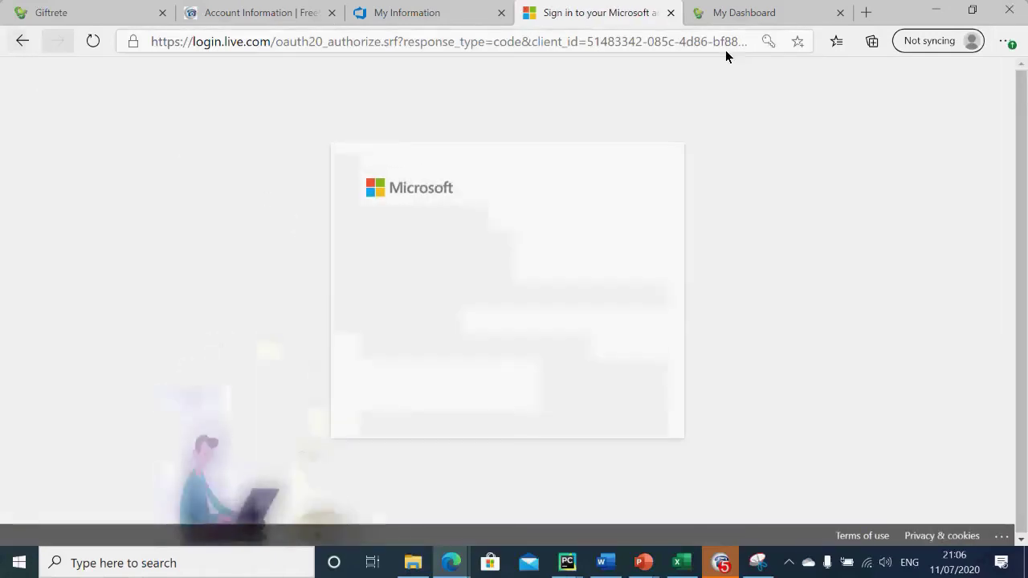
click(735, 12)
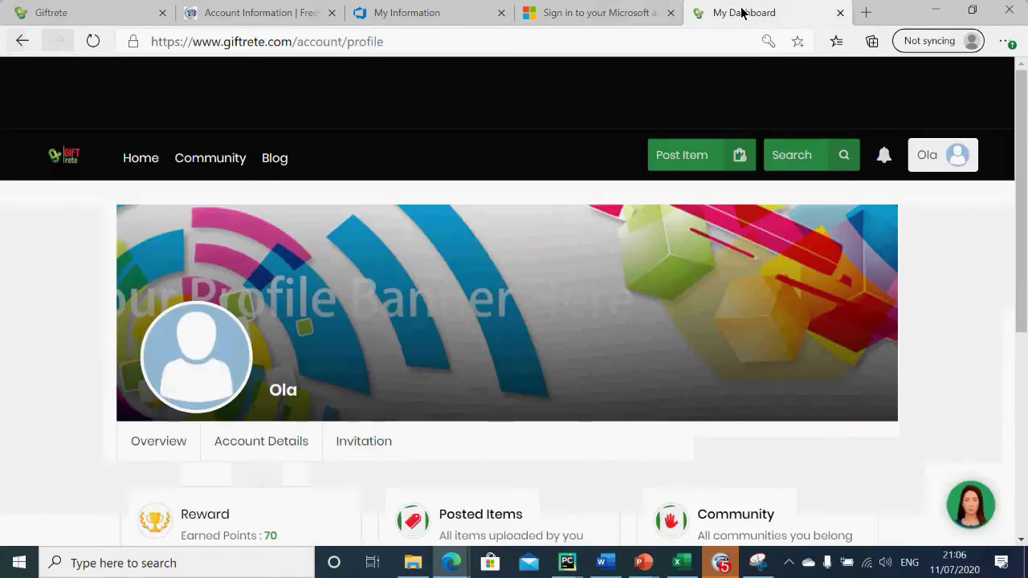
click(474, 11)
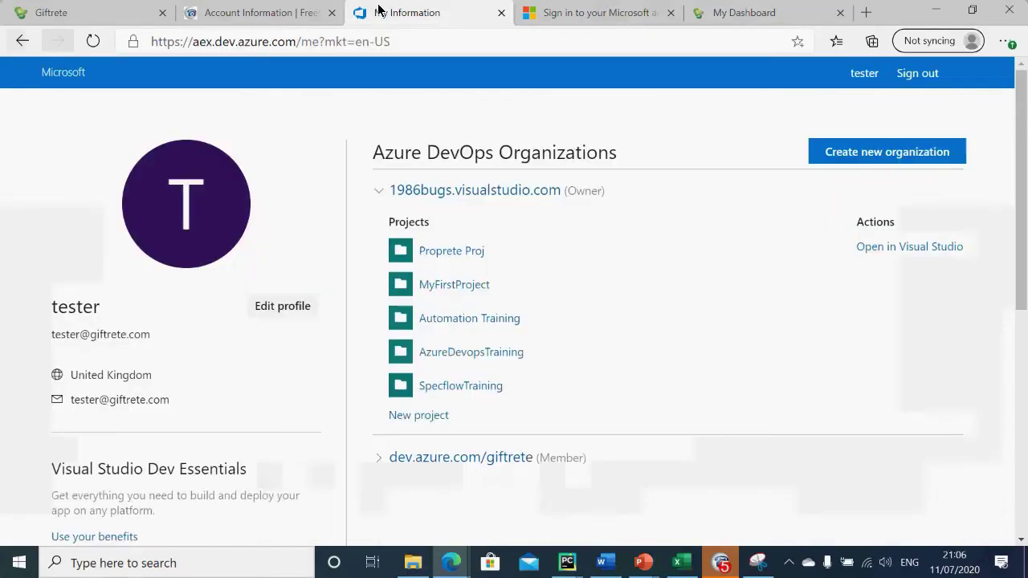
Step: Sign out of Azure DevOps and choose 'Use another account' on the sign-in page
click(916, 73)
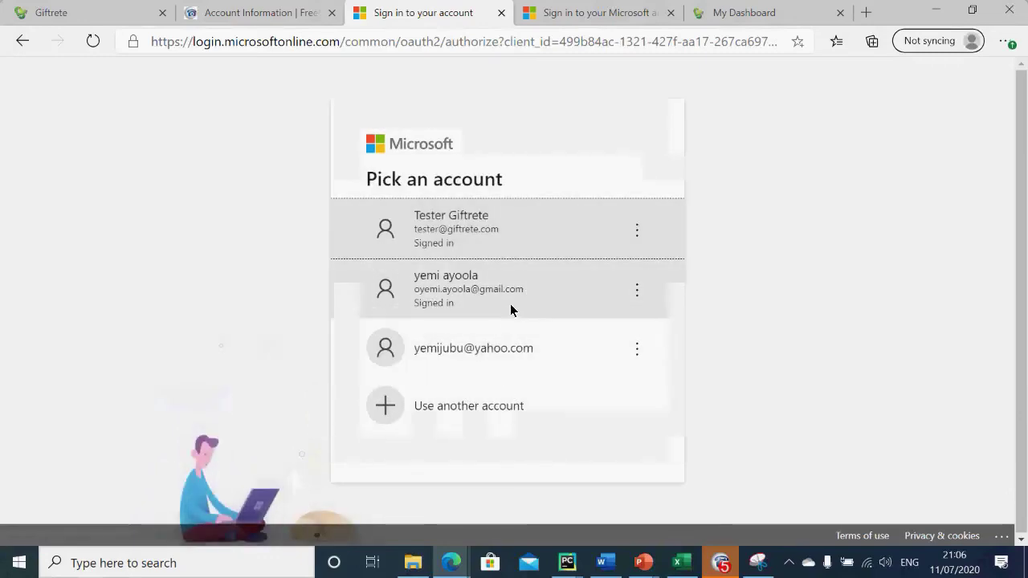
click(481, 407)
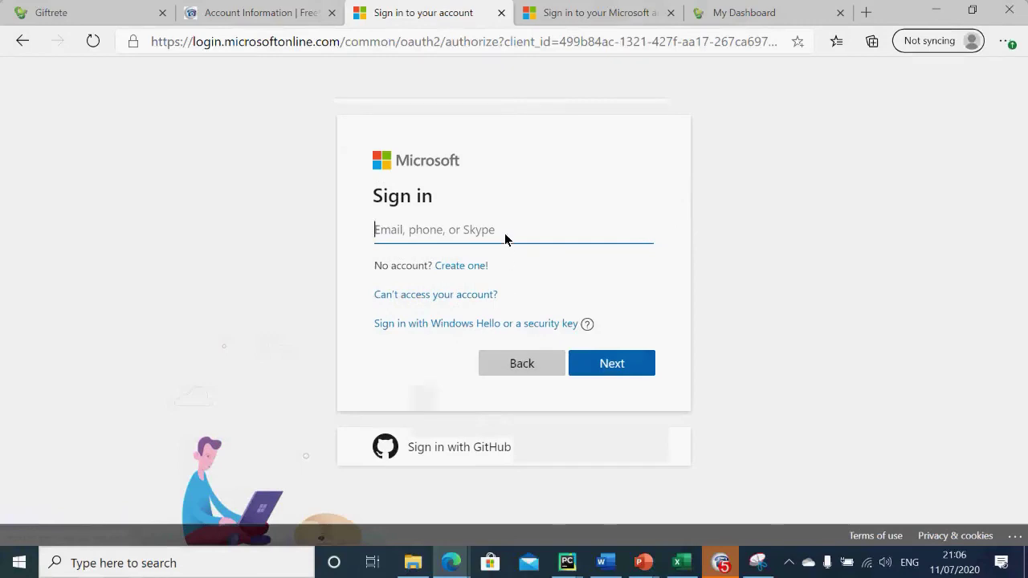
click(505, 238)
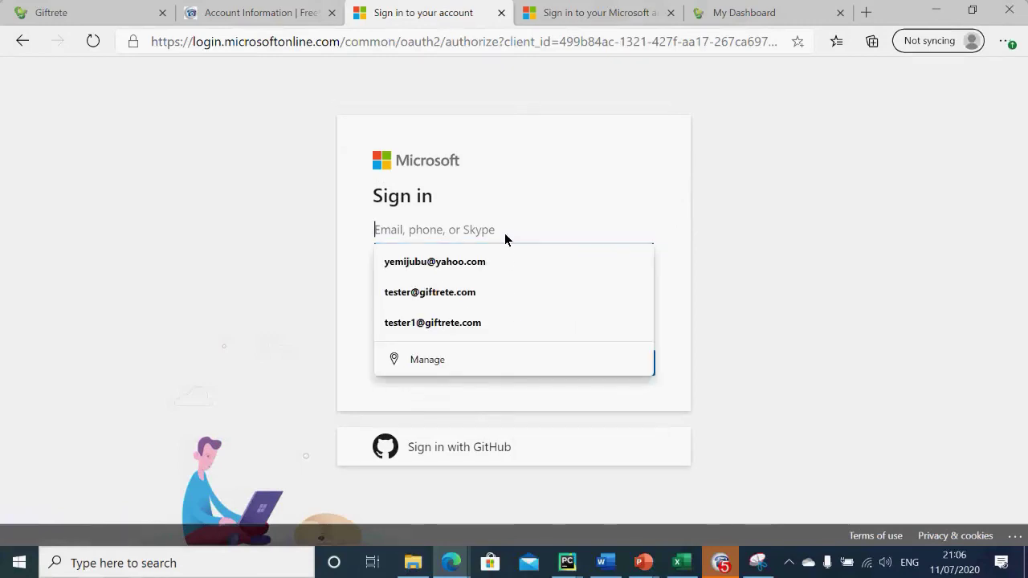
click(590, 12)
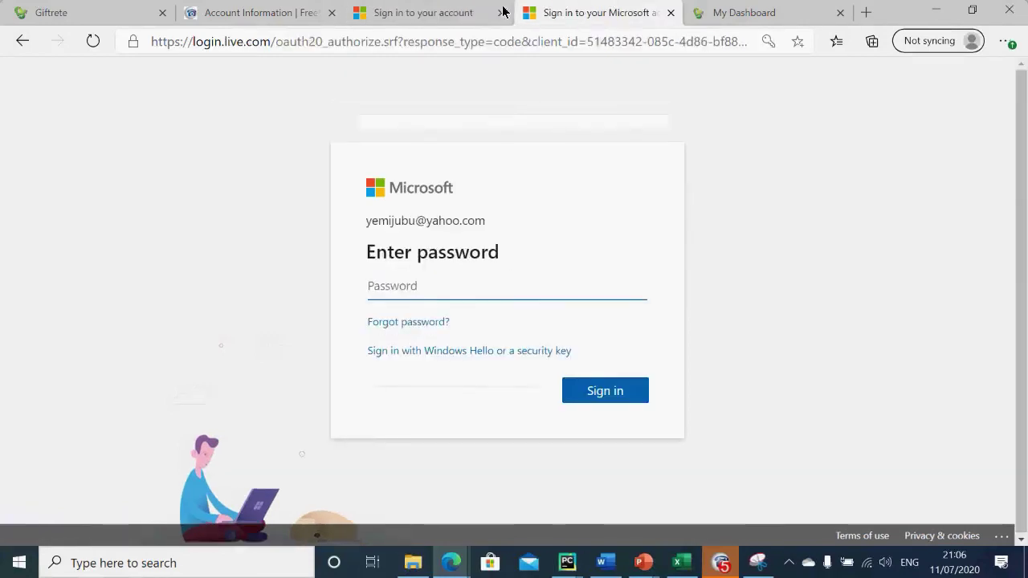
click(438, 12)
Step: Enter the other account's e-mail address in the Sign in field and submit the sign-in
click(426, 241)
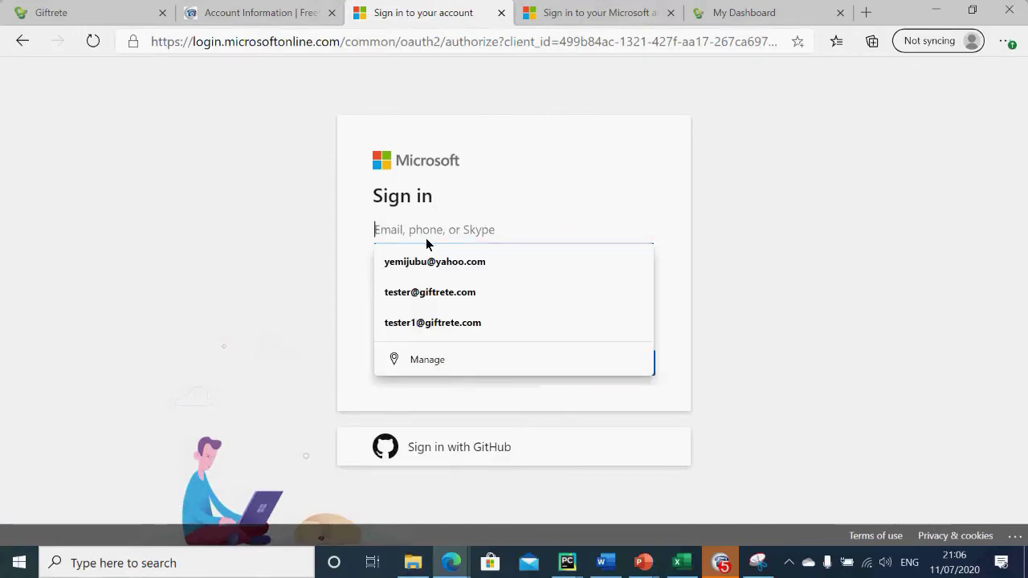
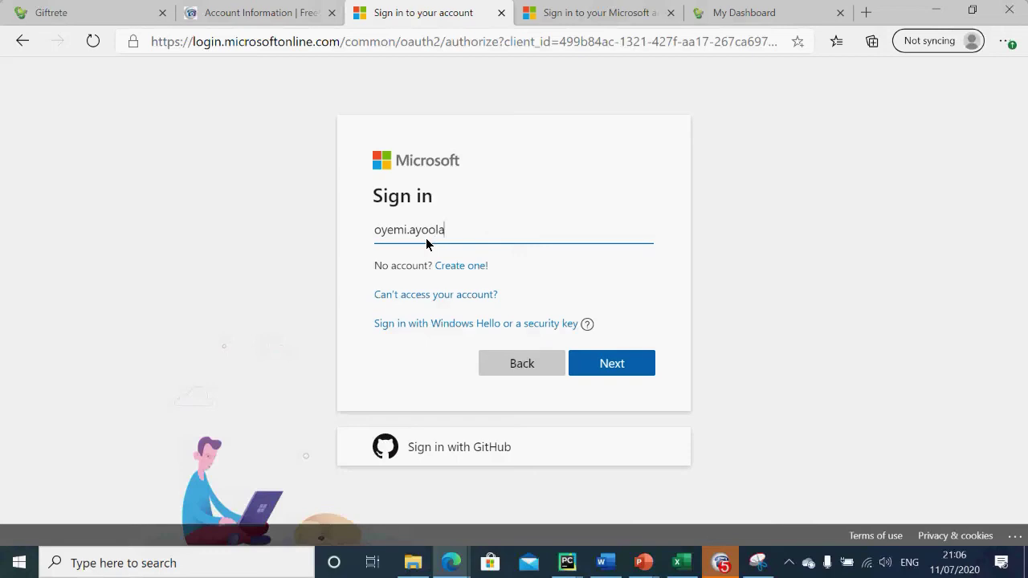
key(Return)
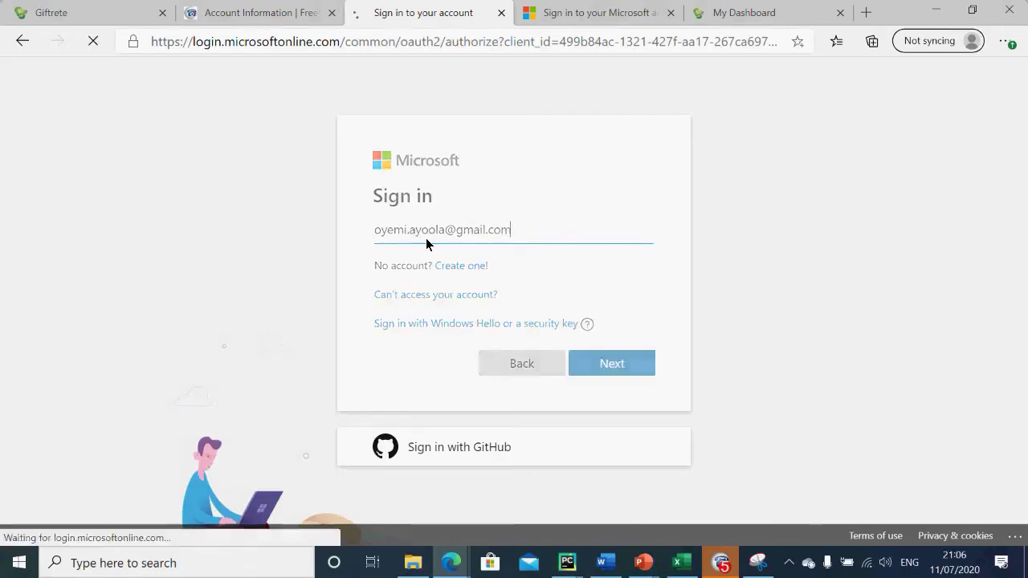
click(594, 389)
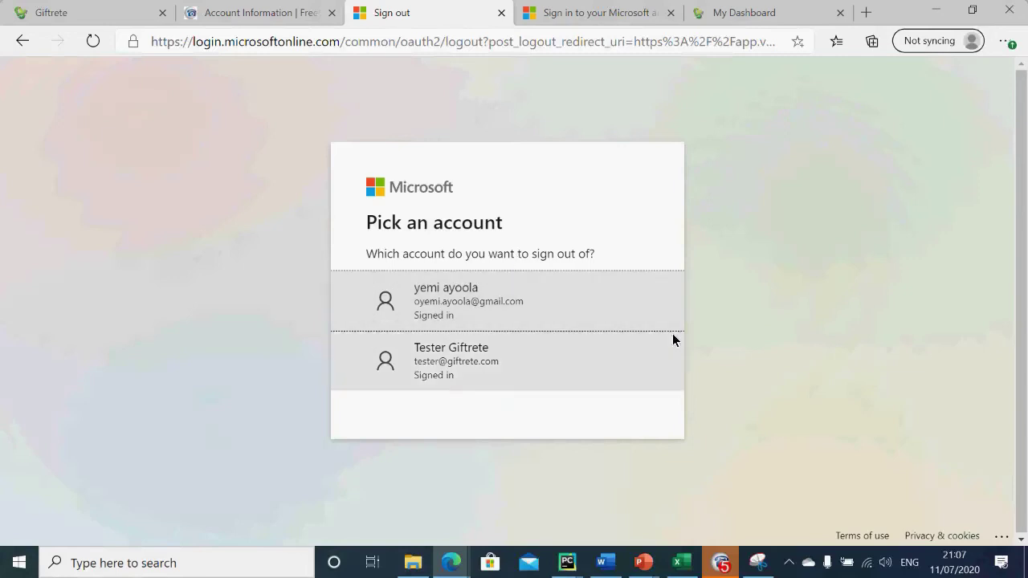
Step: Sign the personal account out, close the sign-out and sign-in tabs, and open a new tab
click(537, 315)
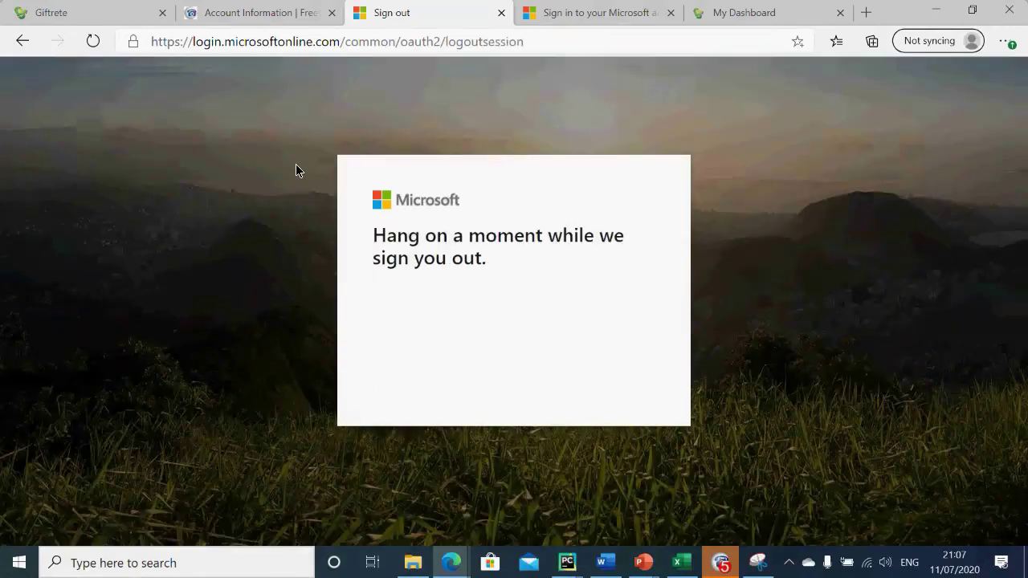
click(501, 13)
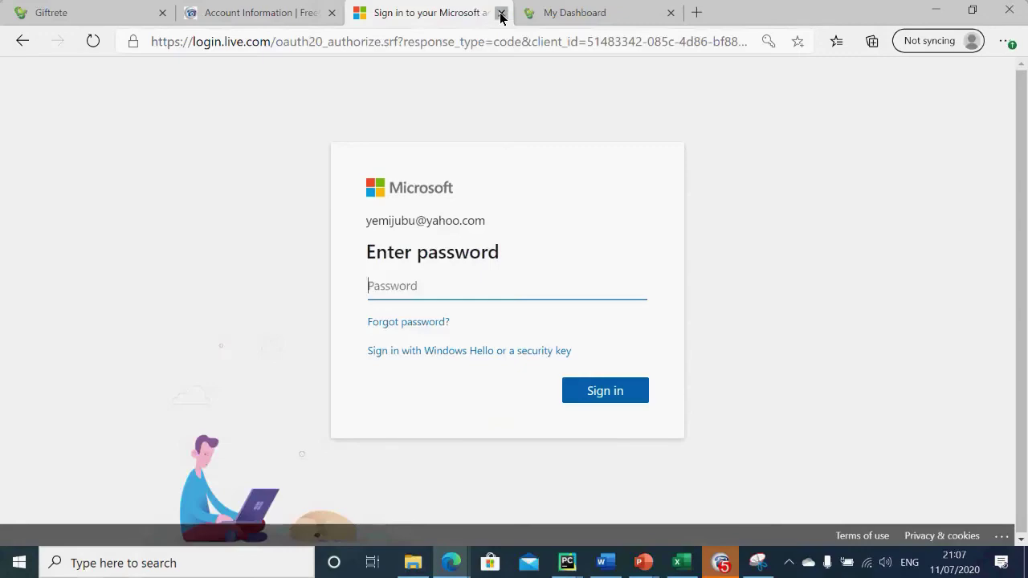
click(501, 13)
click(526, 13)
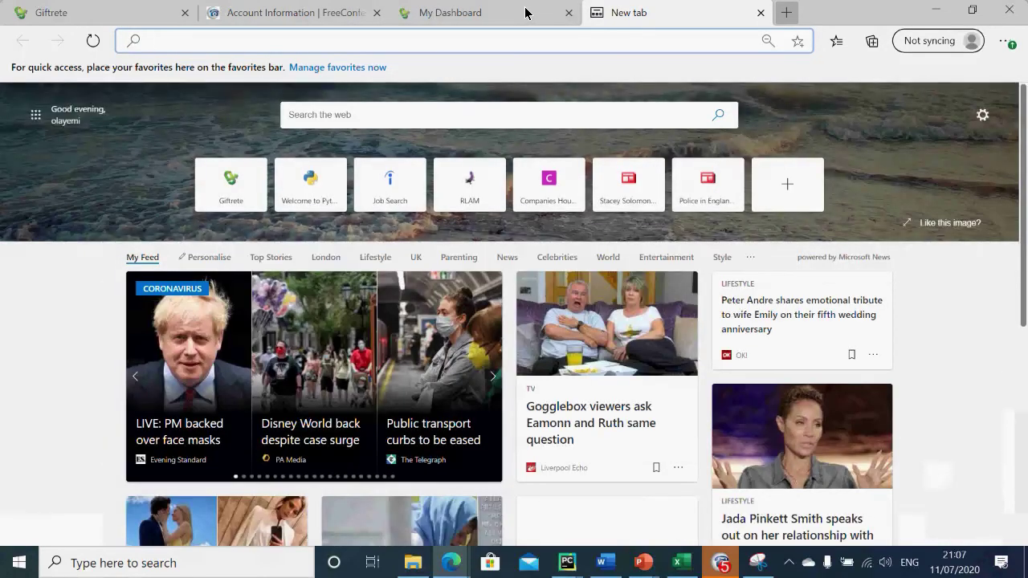
Step: Search Bing for 'azure devops' from the address bar, then bring the meeting window back up
text(a)
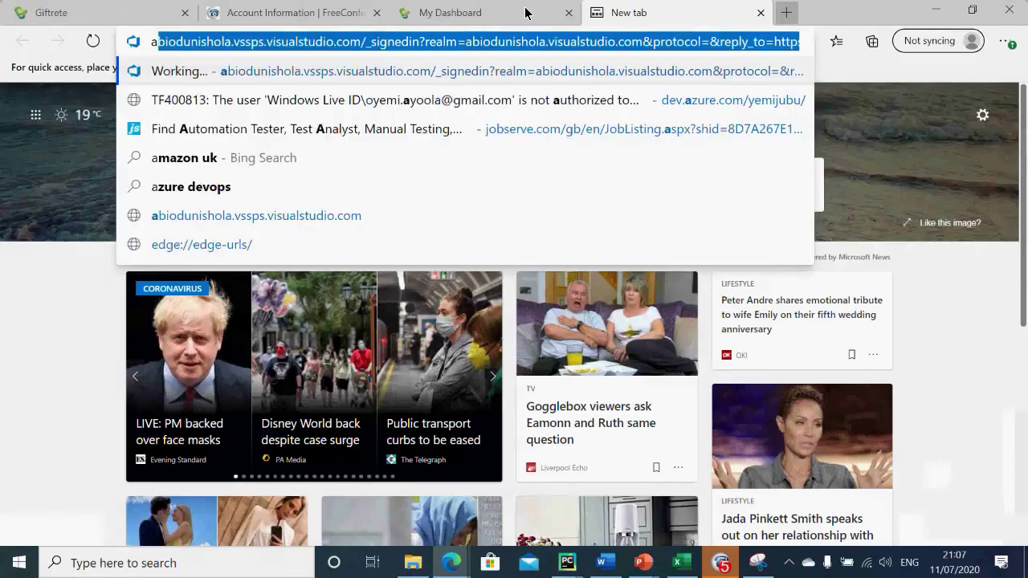
text(z)
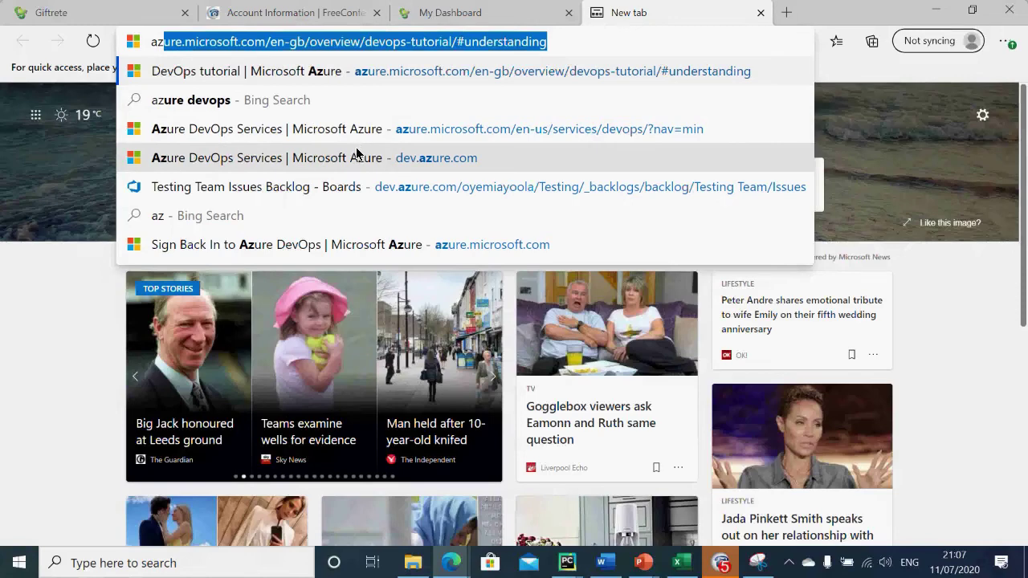
text(ure de)
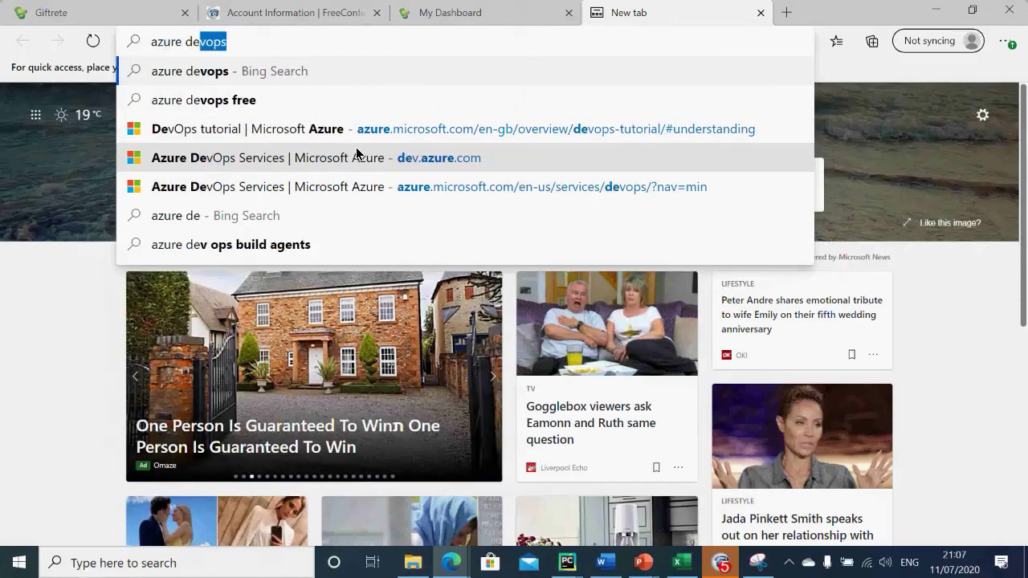
key(Return)
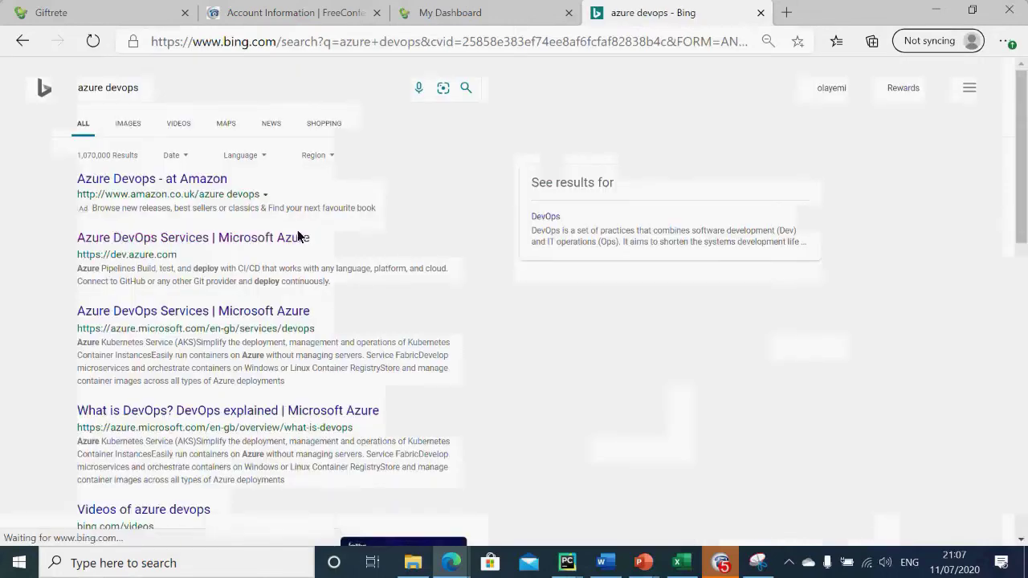
click(720, 563)
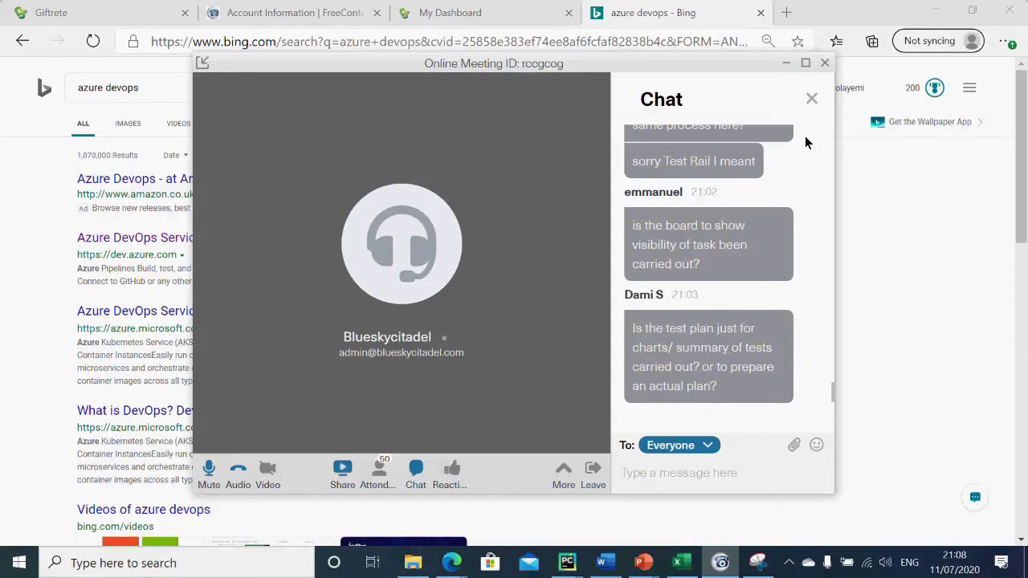
drag(828, 392, 827, 360)
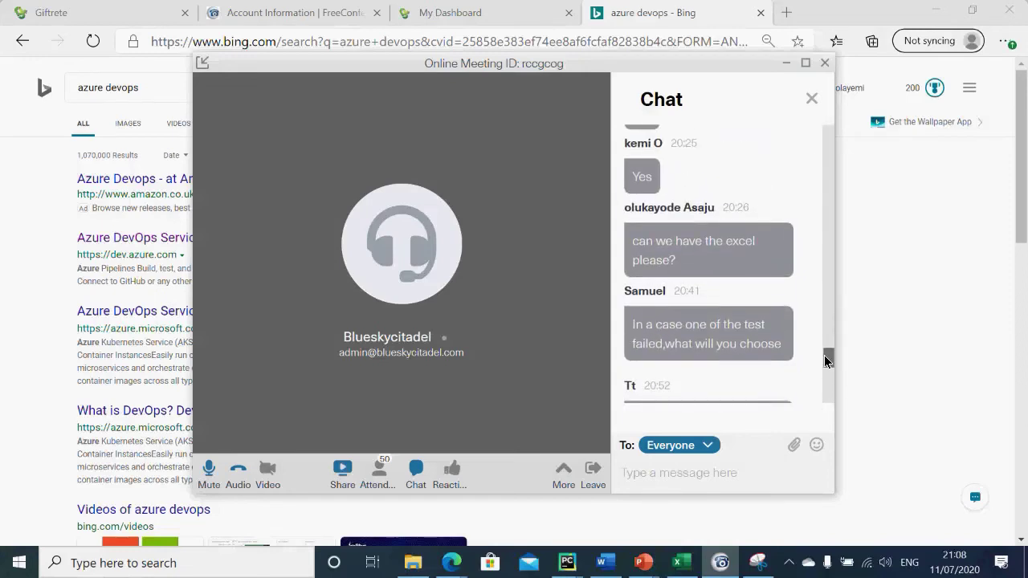
drag(827, 360, 827, 365)
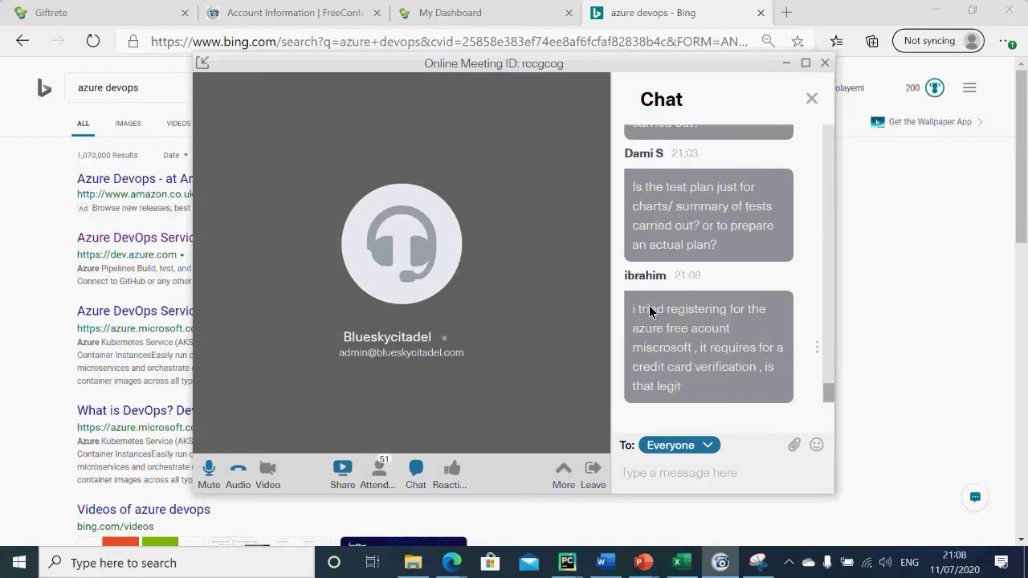
drag(825, 401, 819, 372)
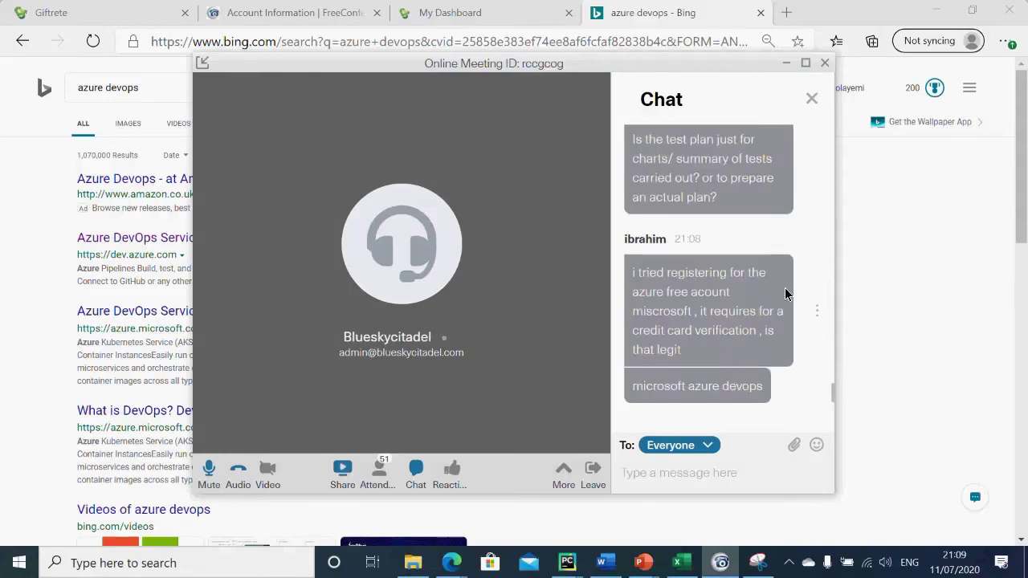
drag(830, 393, 830, 372)
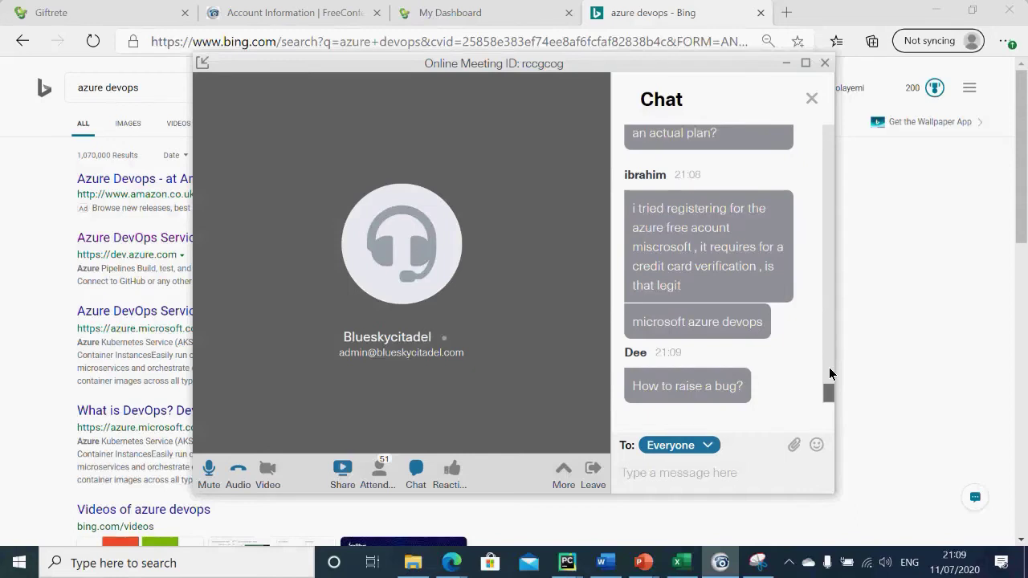
drag(828, 391, 796, 348)
drag(828, 314, 827, 359)
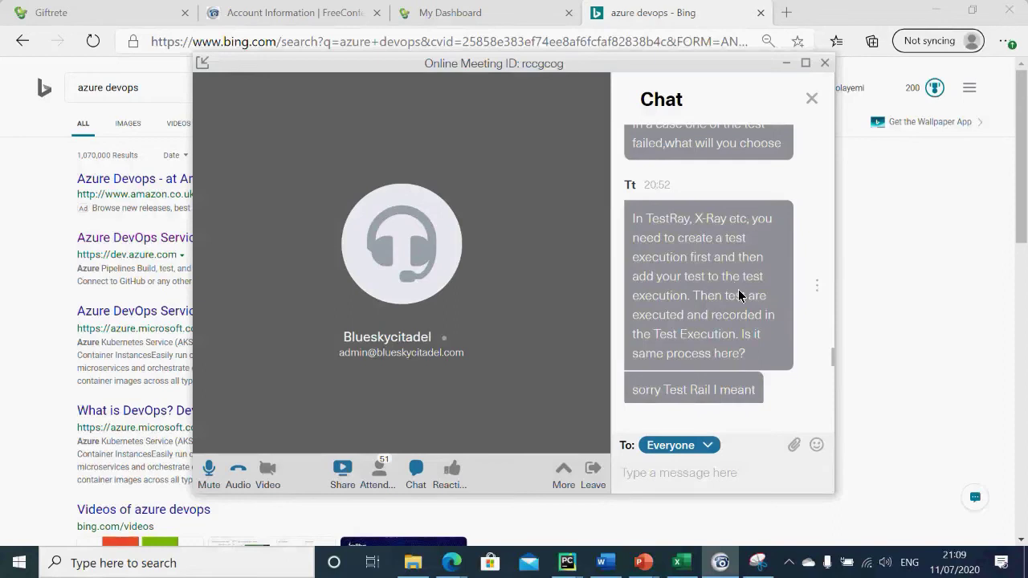
scroll(831, 378, down, 5)
drag(829, 392, 824, 355)
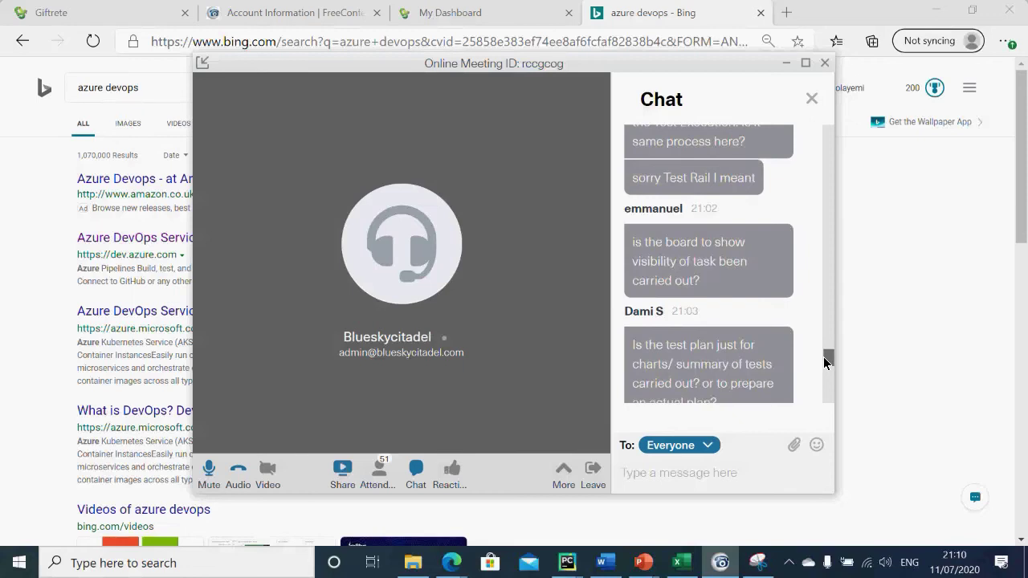
drag(826, 363, 826, 370)
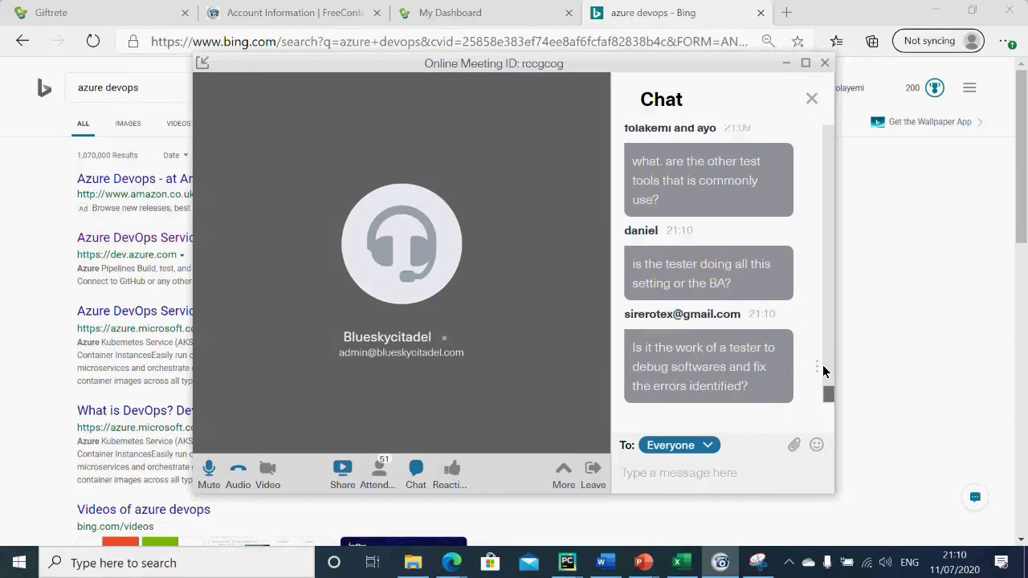
drag(831, 394, 820, 341)
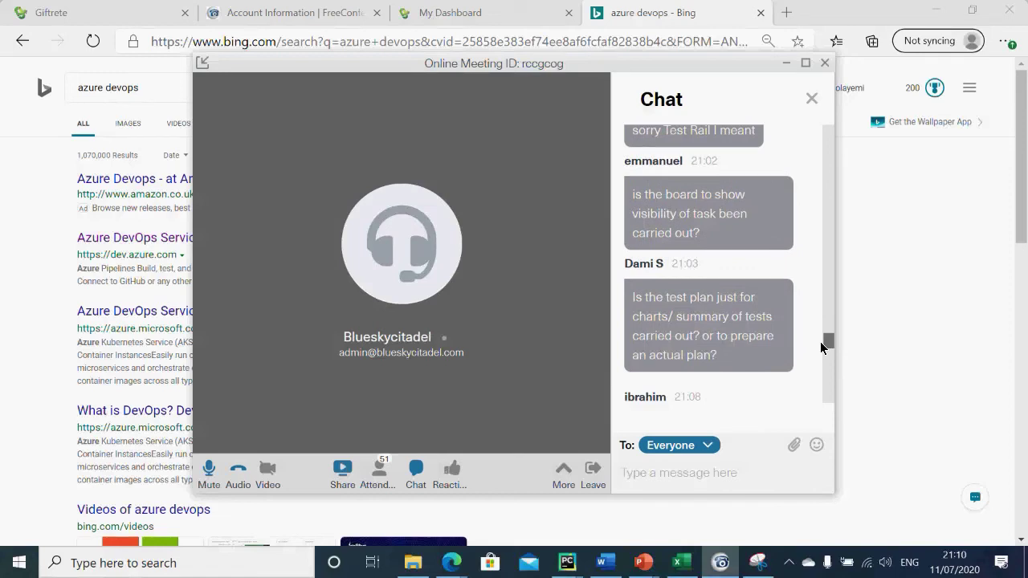
drag(821, 347, 820, 350)
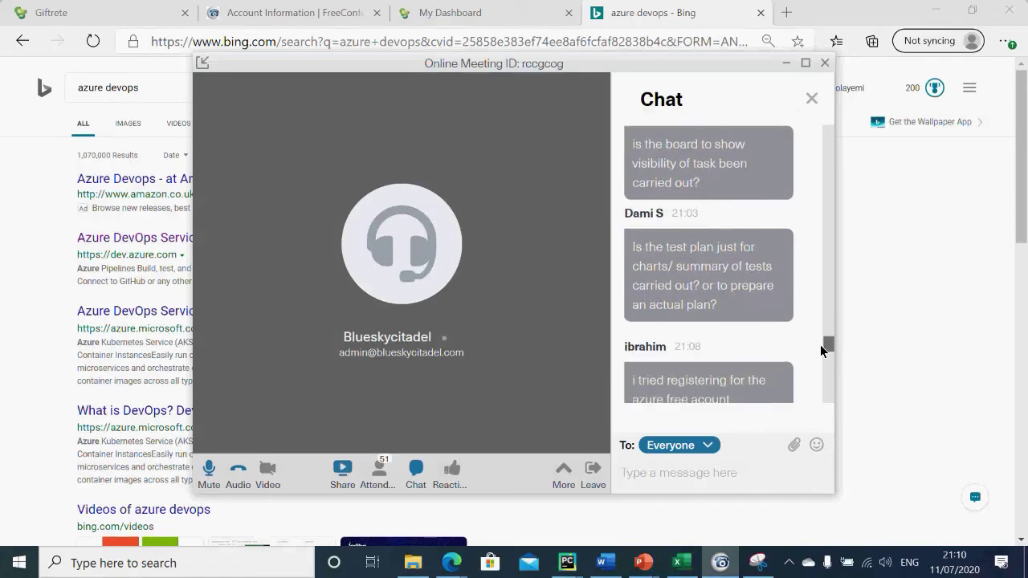
drag(820, 350, 819, 361)
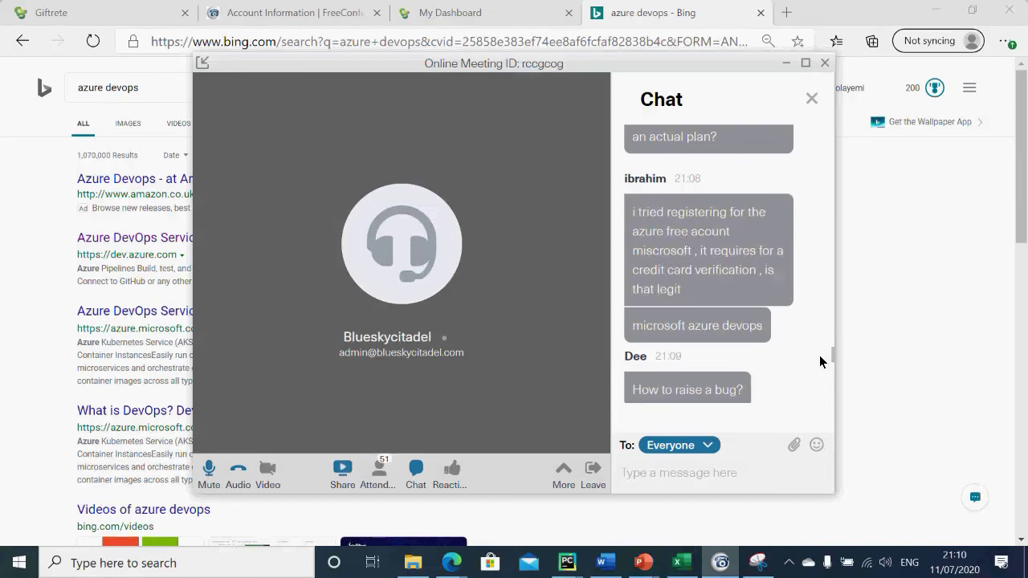
scroll(819, 362, down, 5)
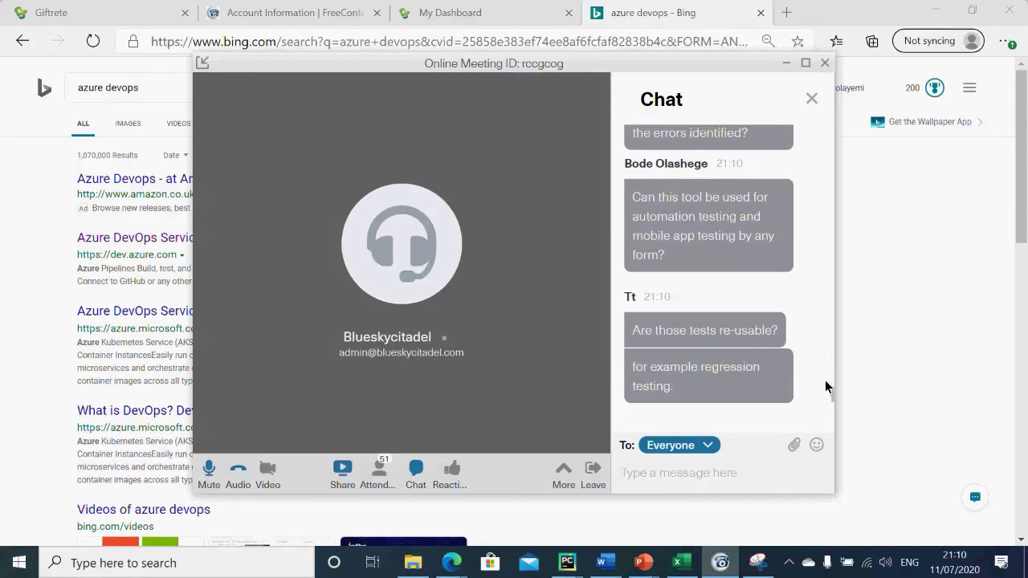
drag(830, 394, 827, 349)
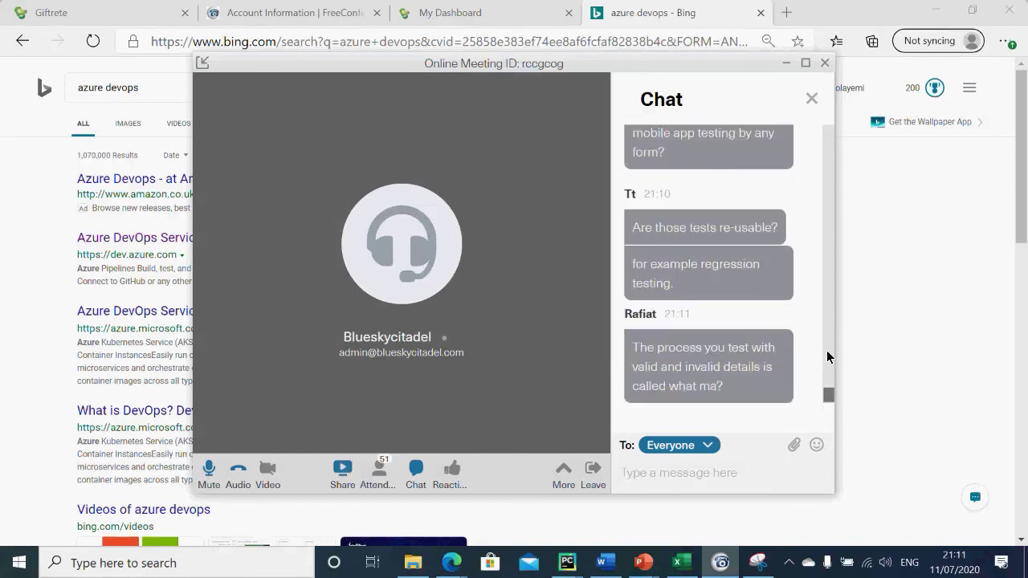
drag(826, 350, 824, 351)
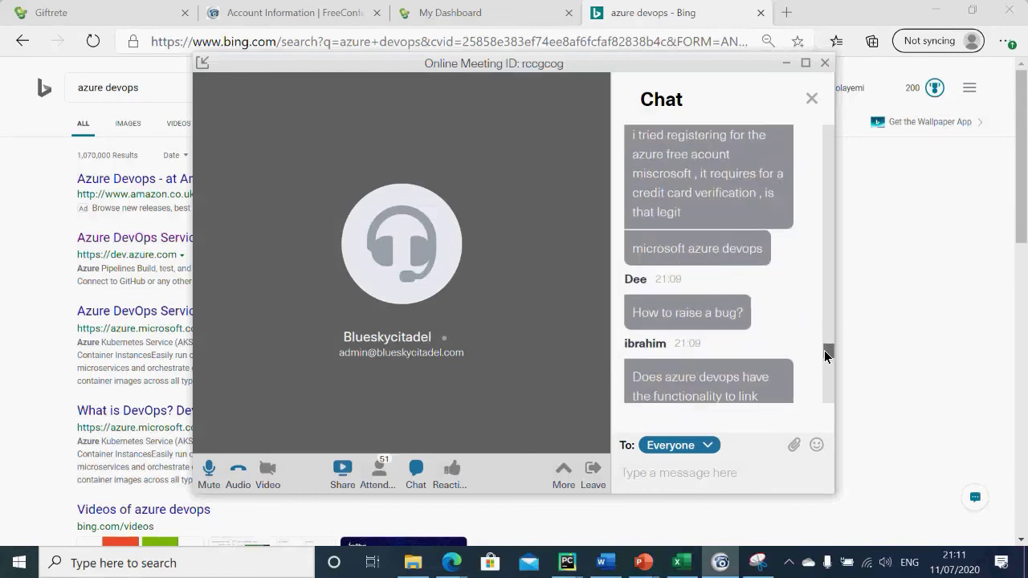
drag(824, 350, 824, 355)
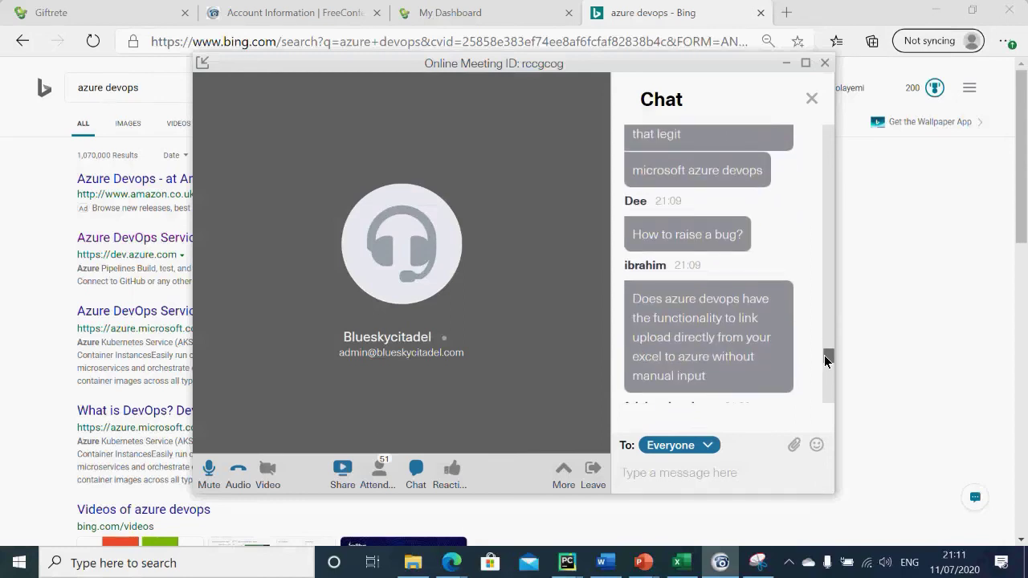
drag(824, 354, 824, 357)
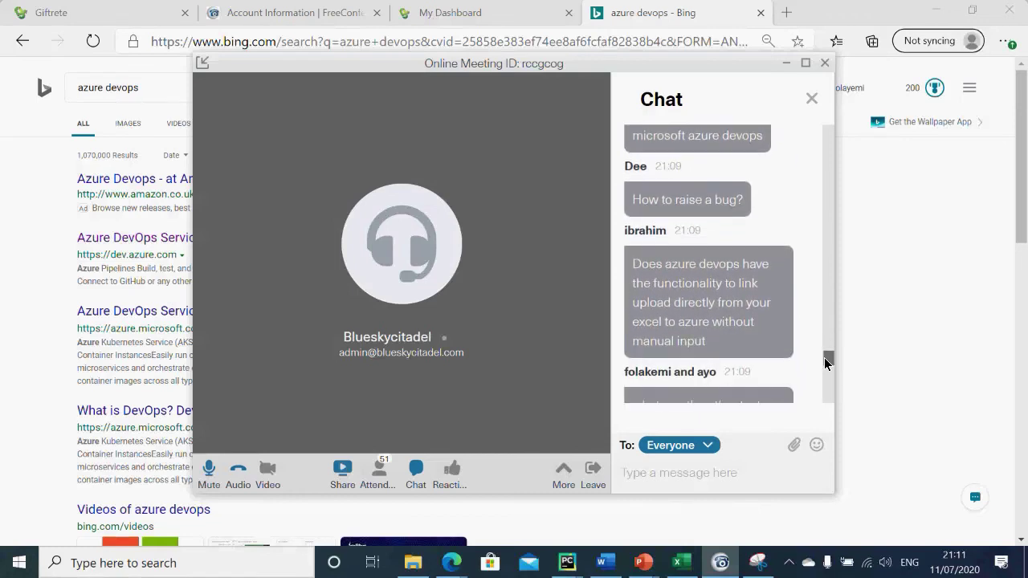
drag(824, 357, 824, 360)
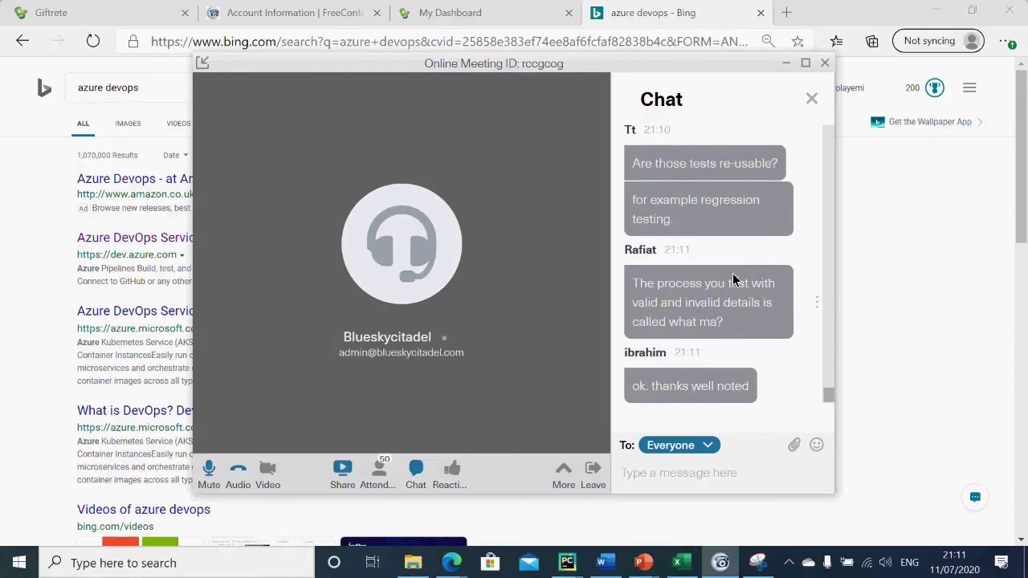
drag(832, 401, 816, 363)
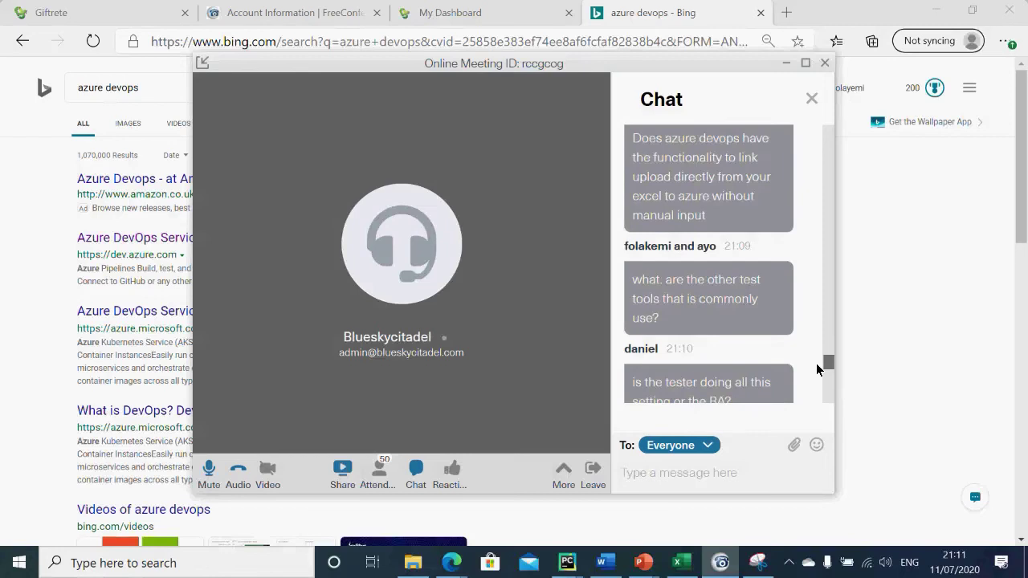
drag(816, 363, 824, 371)
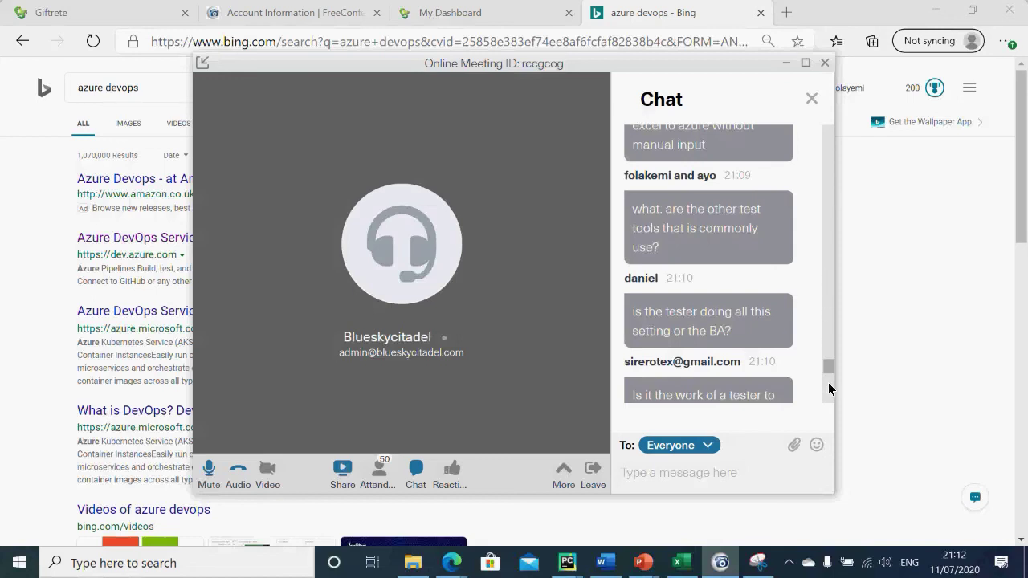
Step: Scroll the meeting chat down through attendee questions to the newest thank-you replies
mouse_move(828, 369)
mouse_down()
mouse_move(824, 339)
mouse_move(824, 350)
mouse_up()
scroll(822, 347, down, 1)
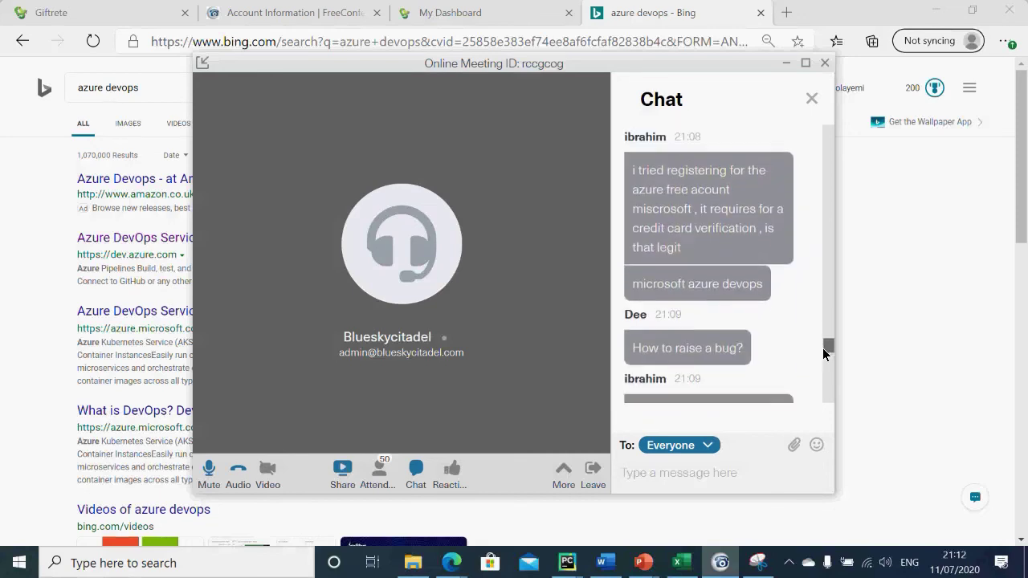
scroll(824, 348, down, 2)
drag(822, 349, 817, 326)
scroll(817, 336, down, 4)
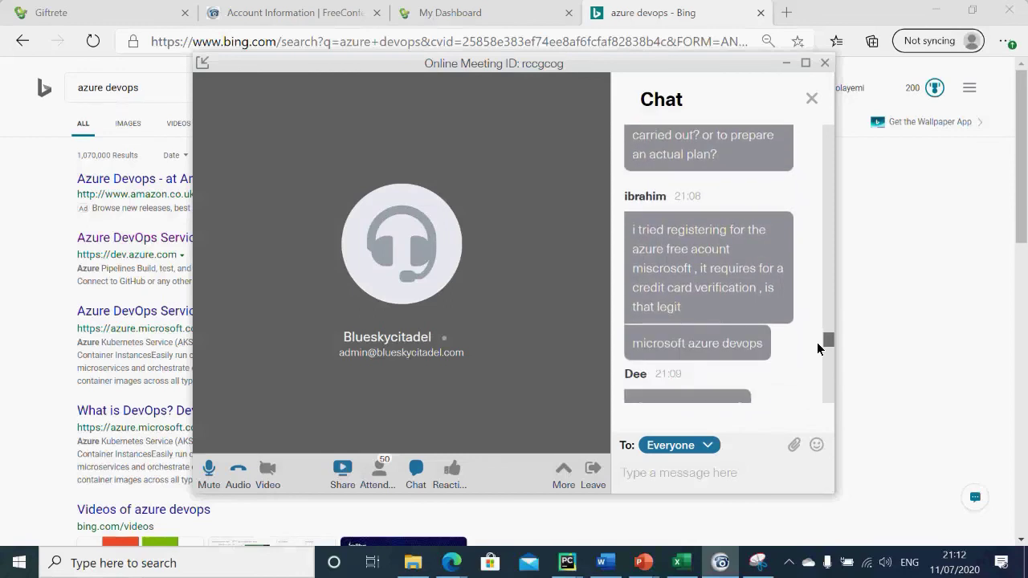
scroll(817, 348, down, 5)
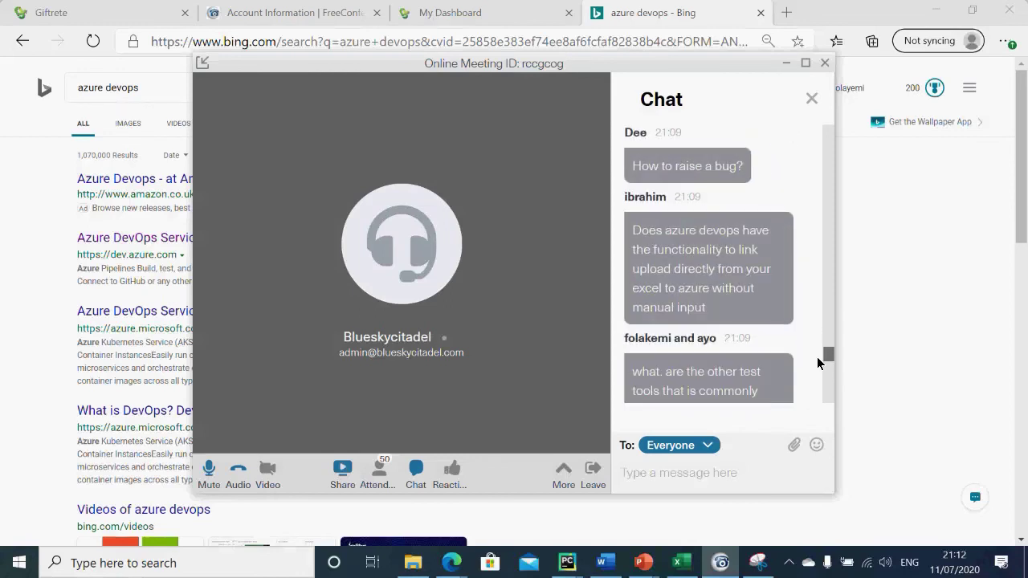
scroll(816, 356, down, 1)
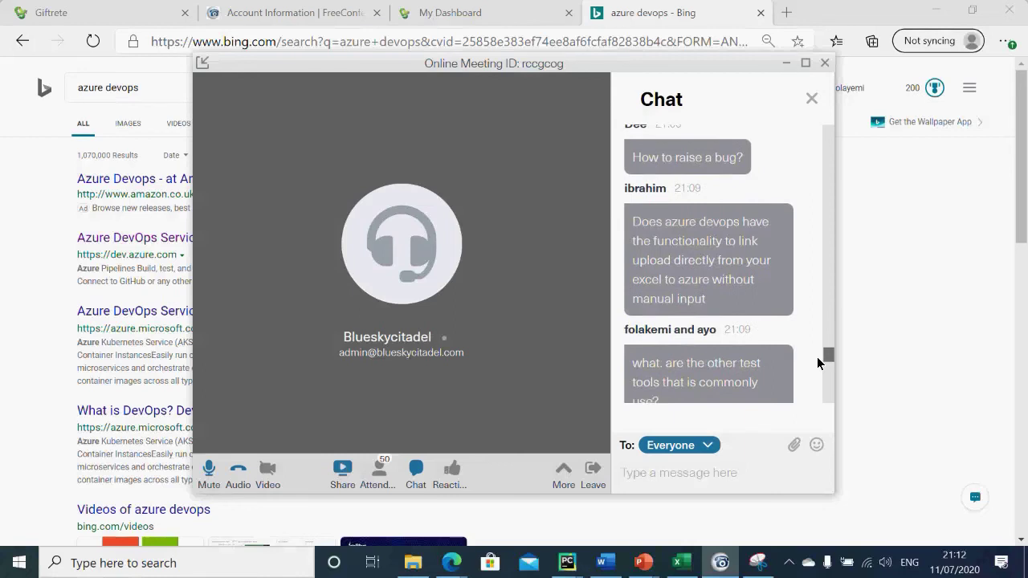
scroll(817, 363, down, 4)
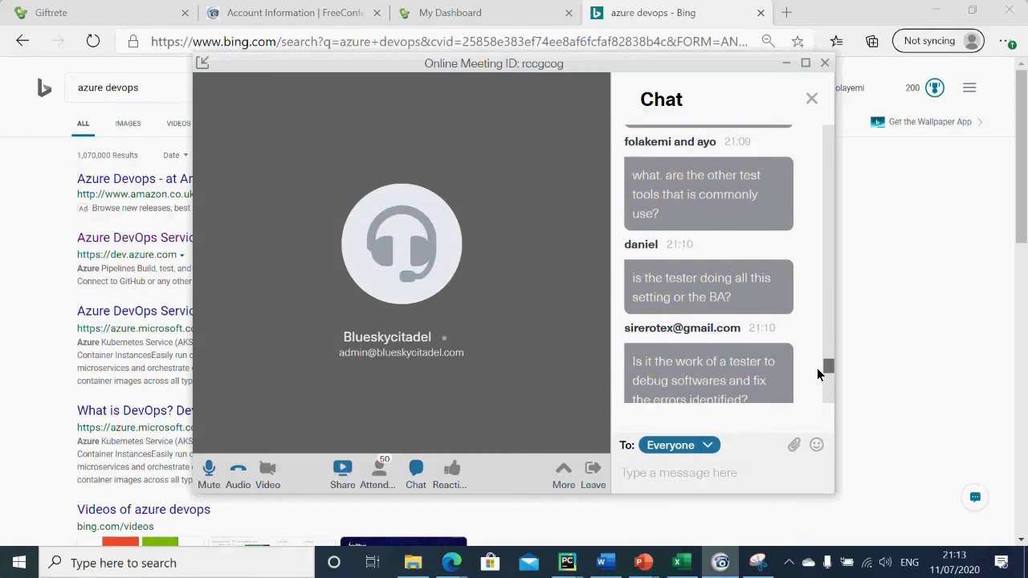
scroll(819, 373, up, 1)
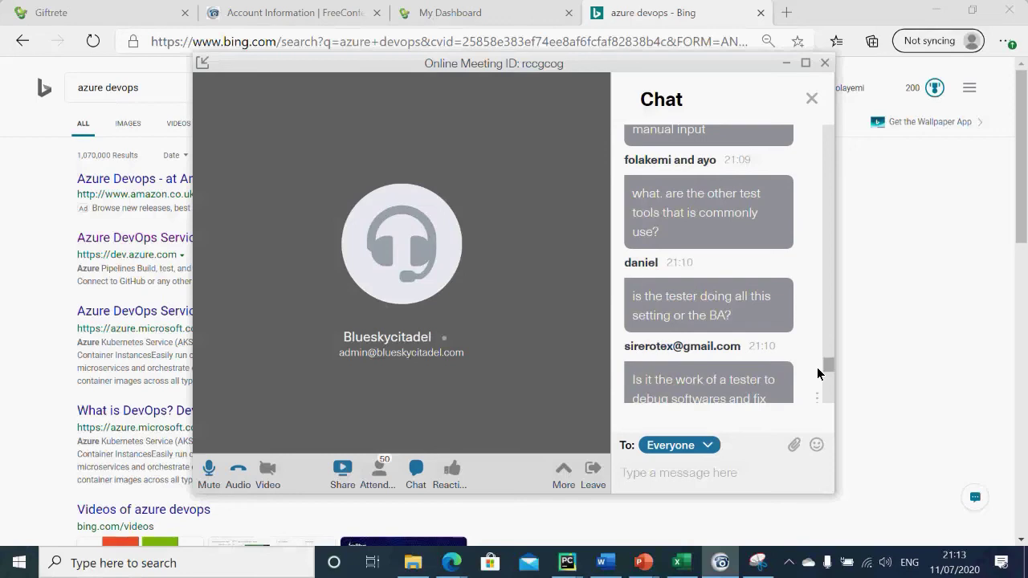
scroll(817, 374, down, 5)
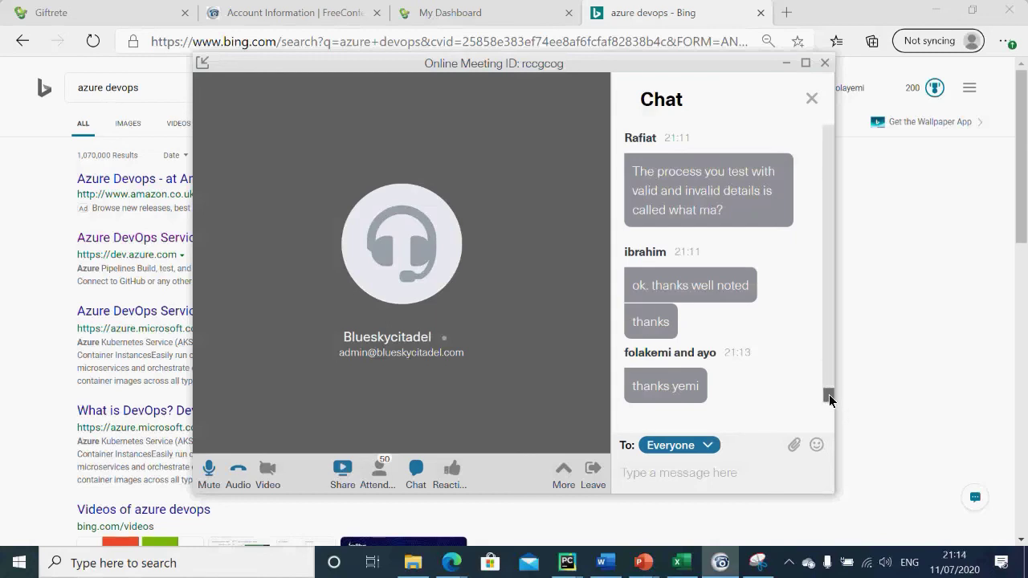
Step: Scroll the chat back up to earlier questions on automation, mobile app testing and reusable tests
scroll(827, 397, up, 2)
mouse_move(830, 391)
mouse_down()
mouse_move(829, 363)
mouse_move(830, 372)
mouse_up()
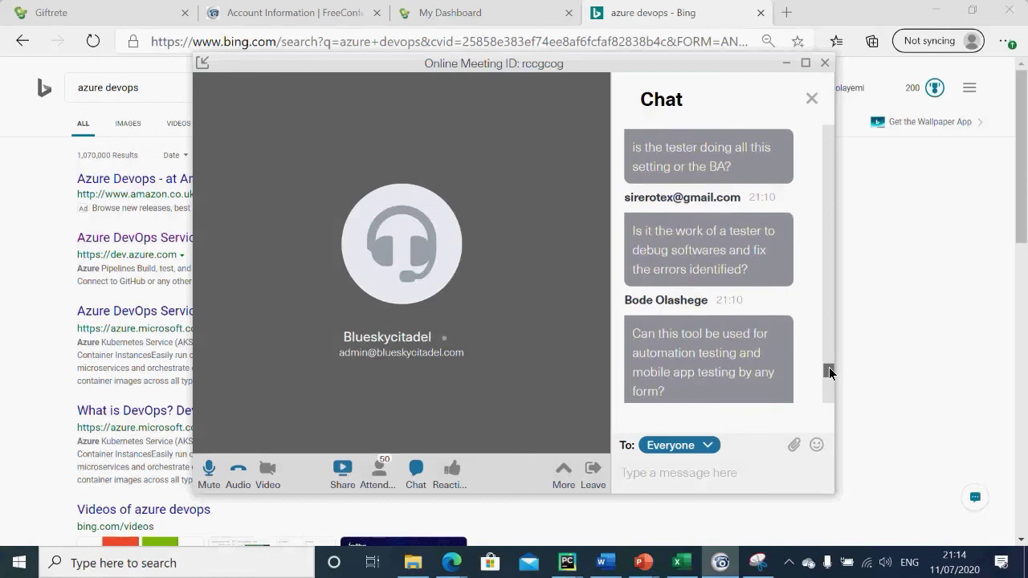
drag(830, 372, 830, 375)
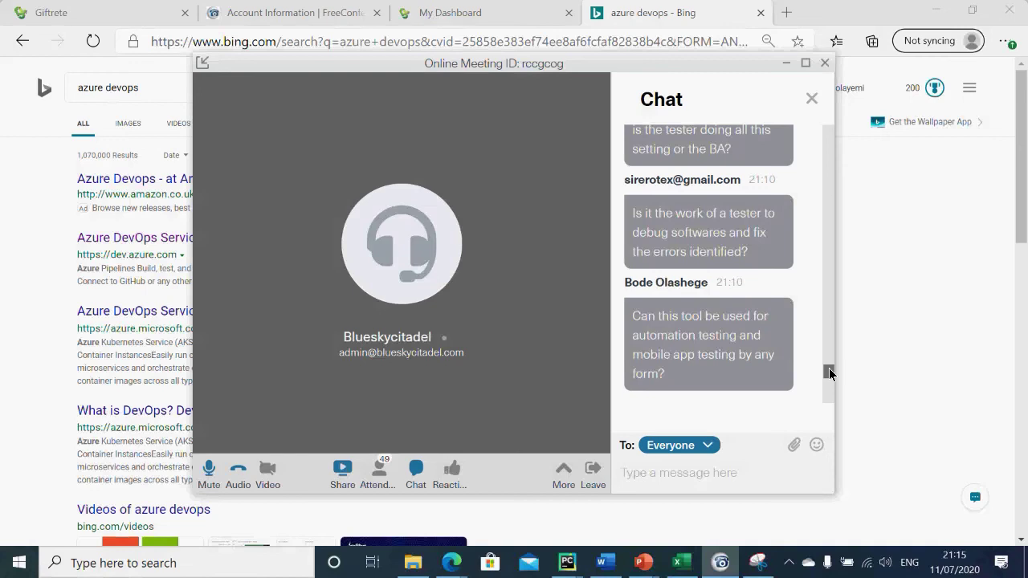
mouse_move(830, 373)
mouse_down()
mouse_move(828, 393)
mouse_move(824, 360)
mouse_move(827, 413)
mouse_move(829, 388)
mouse_up()
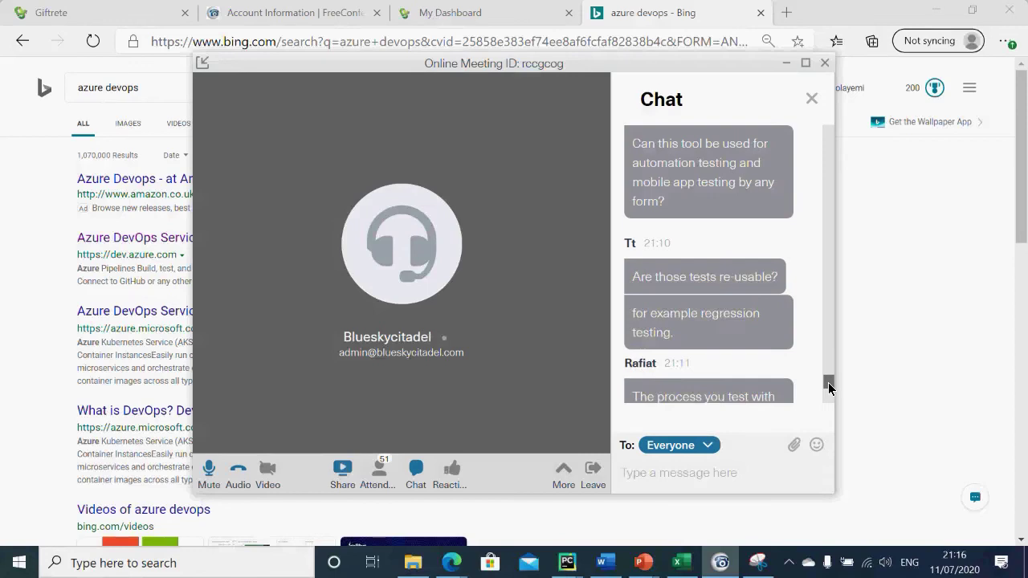
scroll(830, 388, down, 2)
scroll(830, 388, up, 3)
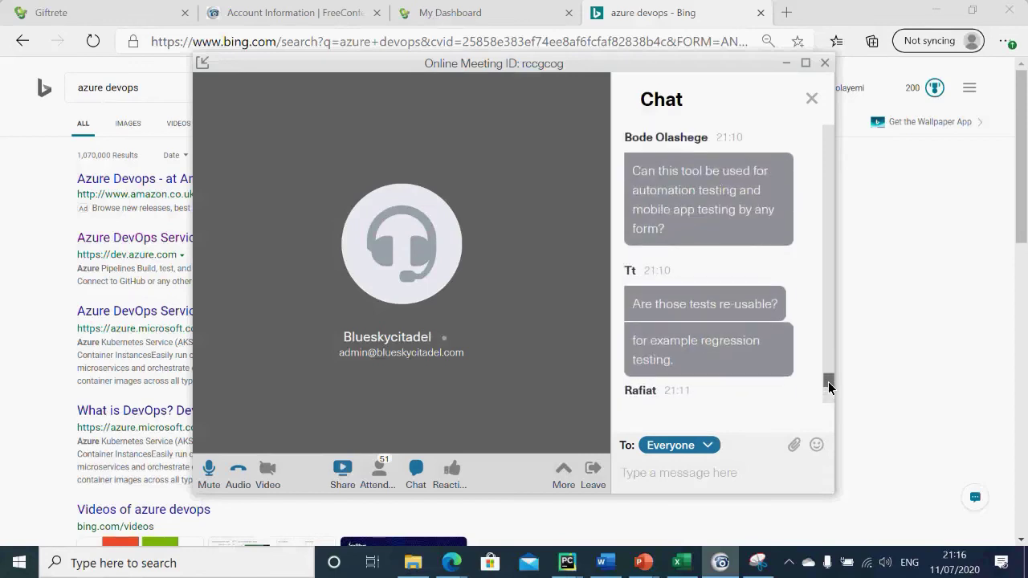
scroll(829, 386, down, 2)
scroll(829, 388, down, 2)
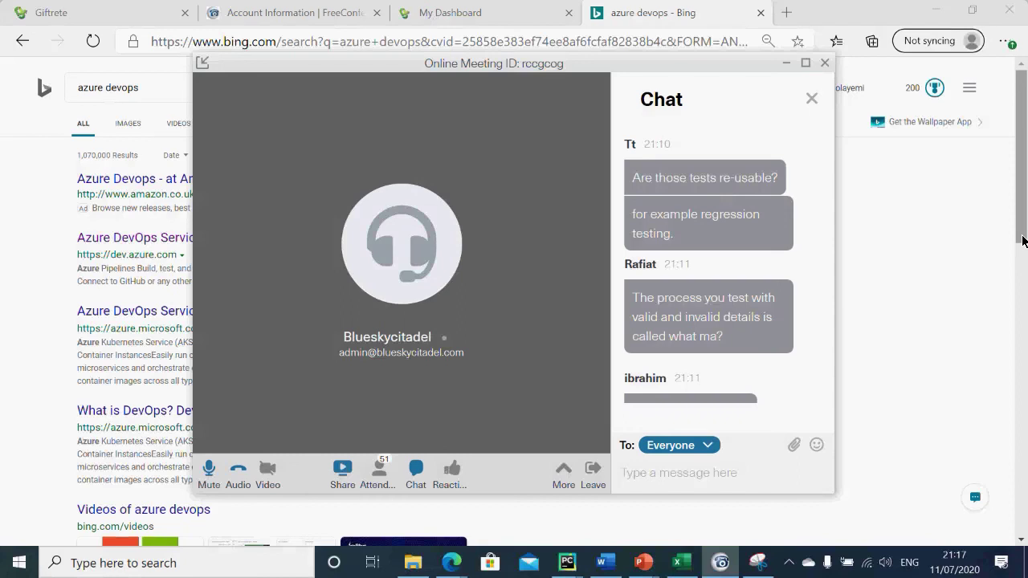
click(1022, 241)
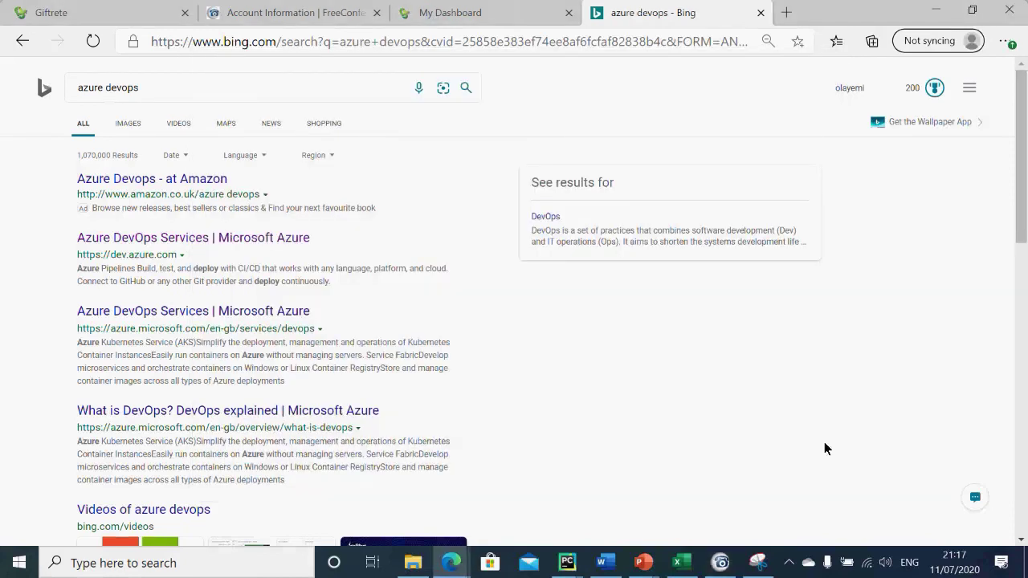
click(721, 562)
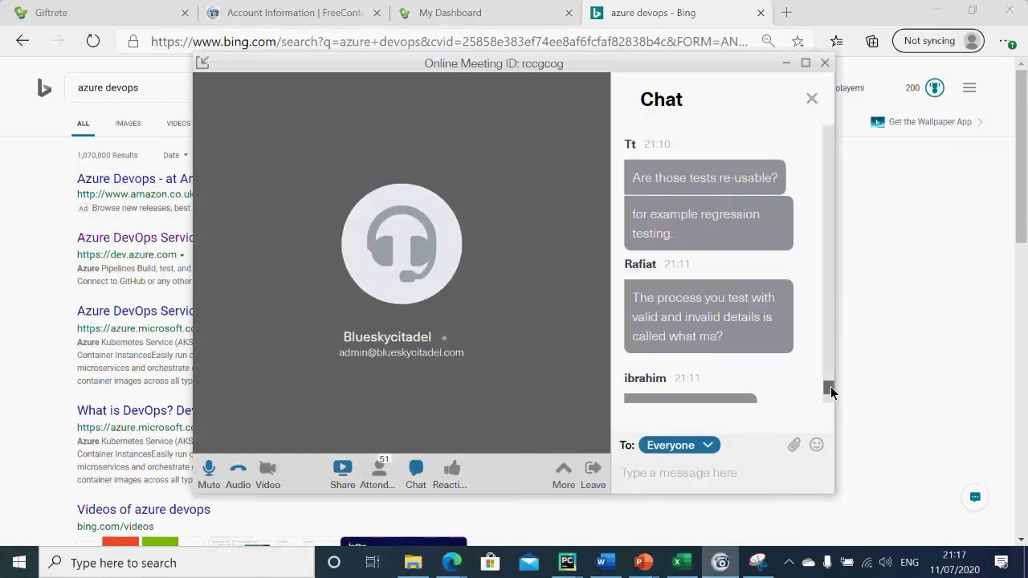
Step: Scroll the meeting chat to read questions on test scenarios and scripts, and the Azure DevOps link request
scroll(830, 388, down, 3)
mouse_move(830, 402)
mouse_down()
mouse_move(825, 375)
mouse_move(824, 397)
mouse_up()
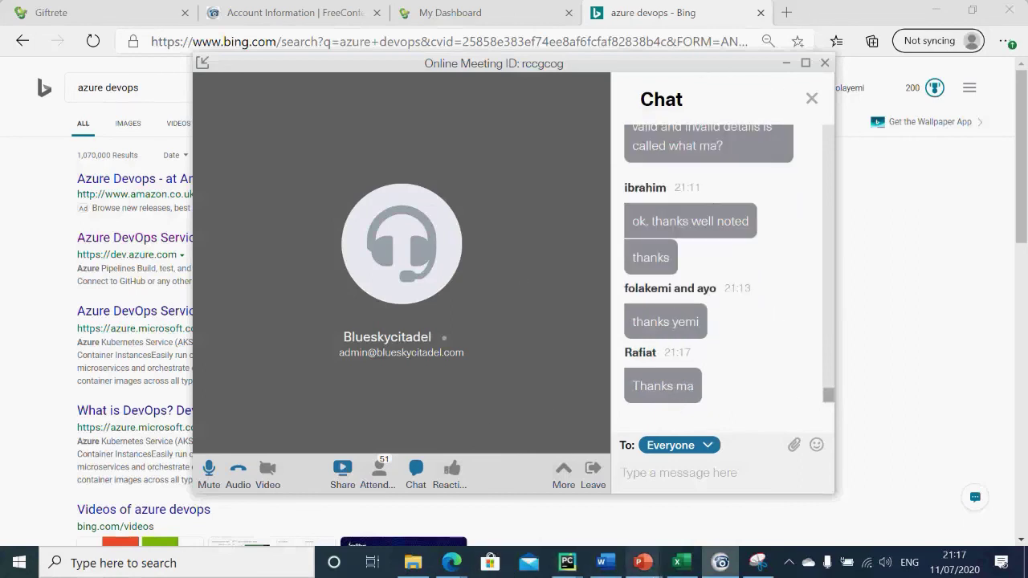
mouse_move(646, 562)
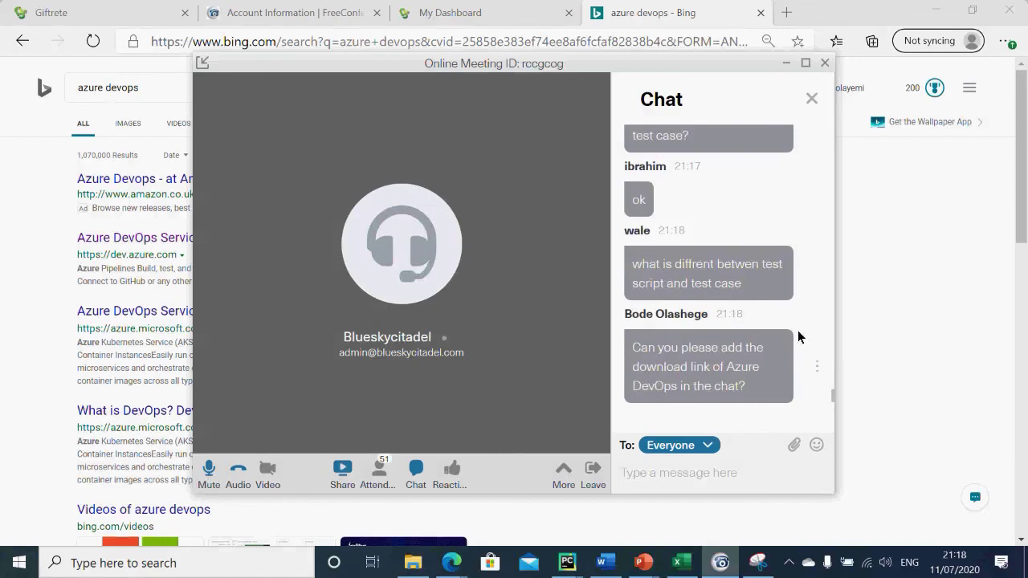
Step: Switch to the Manual test case workbook showing two GIFTRETE sign-in cases marked PASS
click(677, 563)
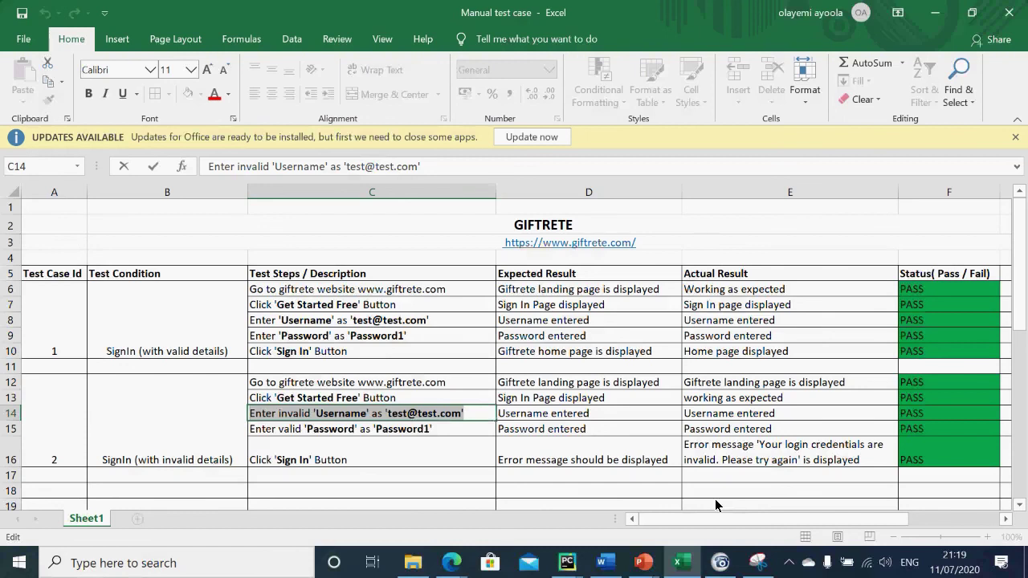
Step: Minimize Excel to bring the meeting chat with the posted Azure DevOps link back into view
click(936, 15)
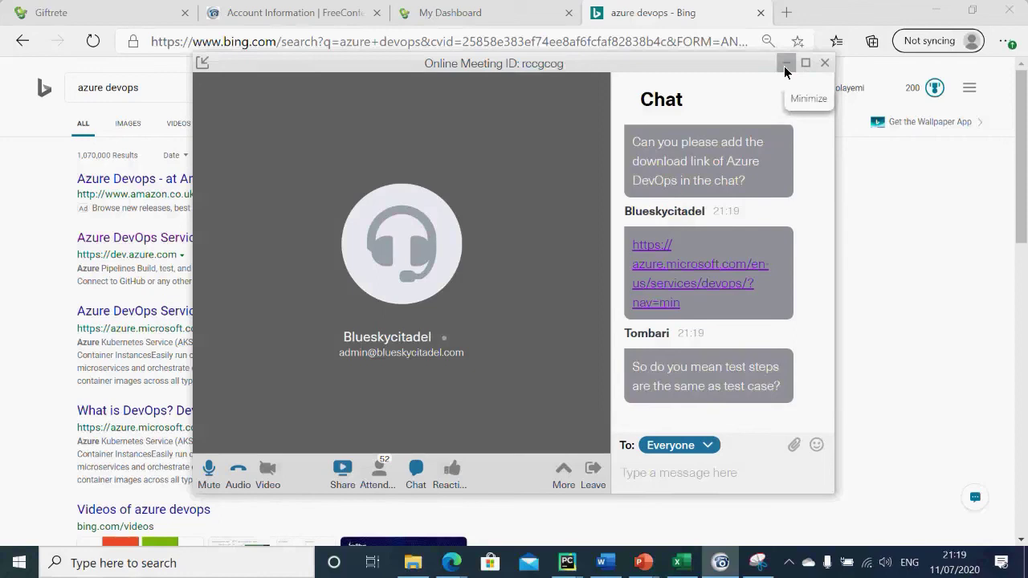
Step: Open the 'Azure DevOps Services | Microsoft Azure' Bing result and choose Start free
click(786, 64)
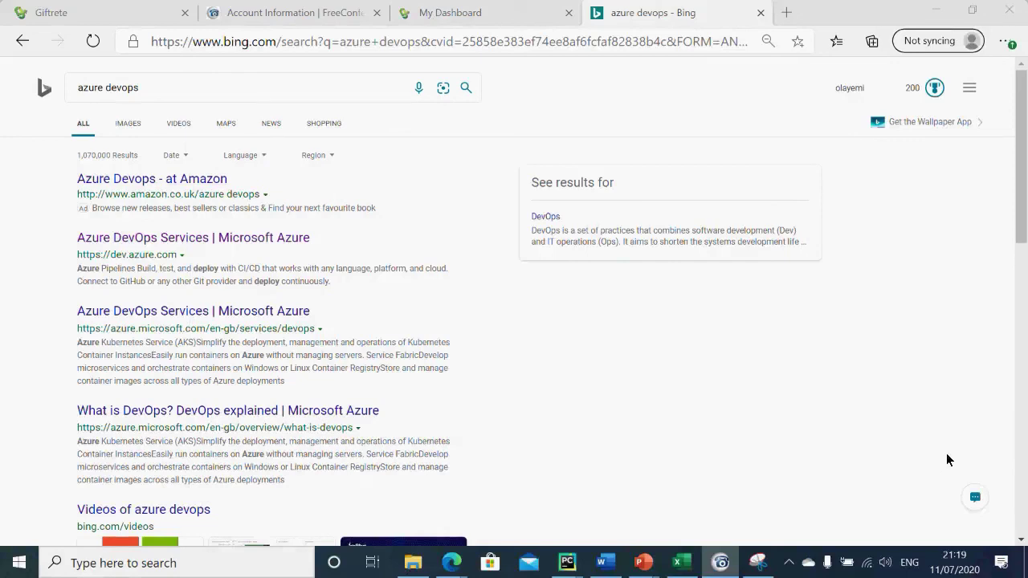
click(299, 236)
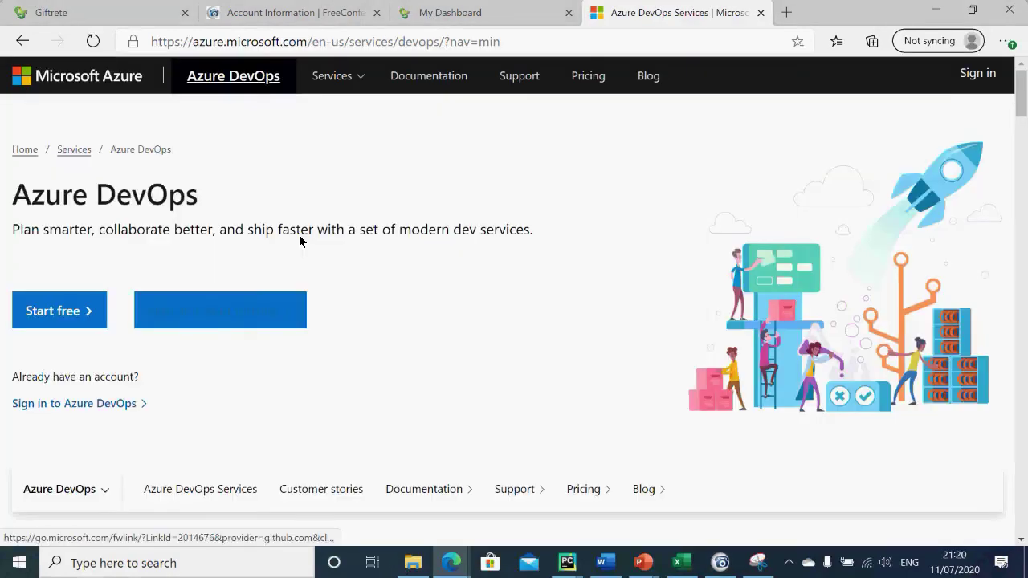
click(71, 319)
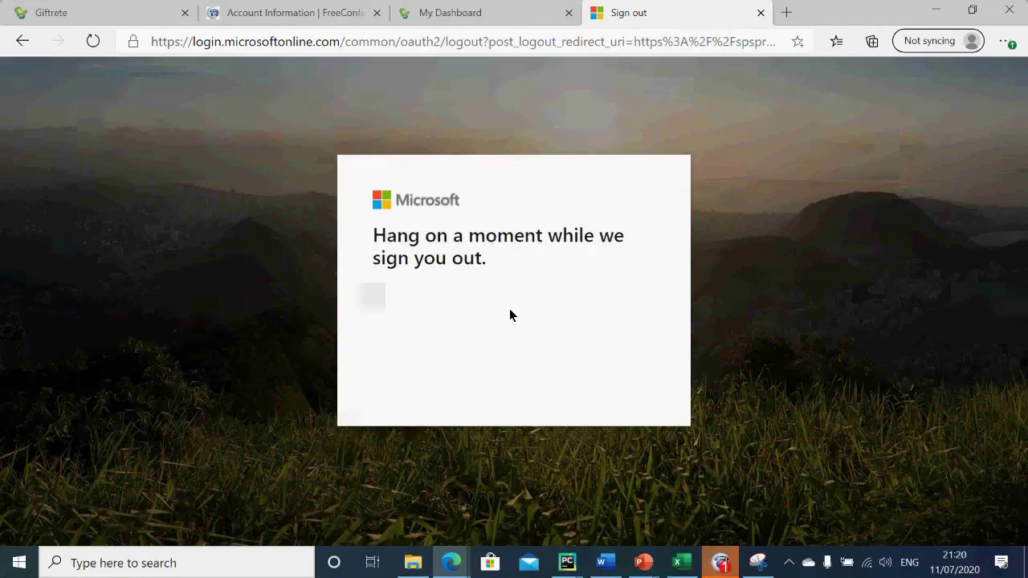
Step: Glance at the meeting chat, then sign in with the personal Gmail account's saved password
click(723, 559)
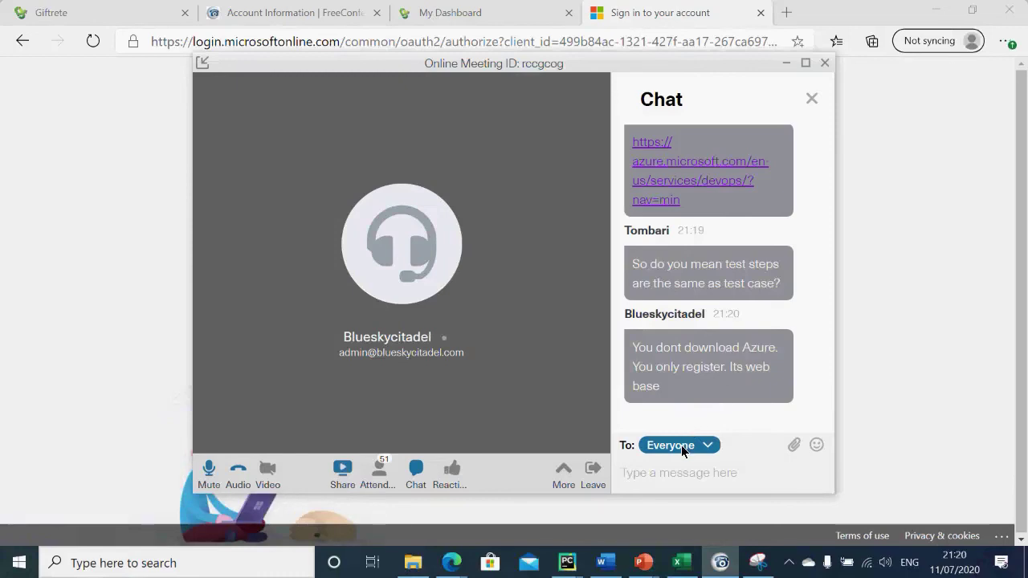
click(788, 68)
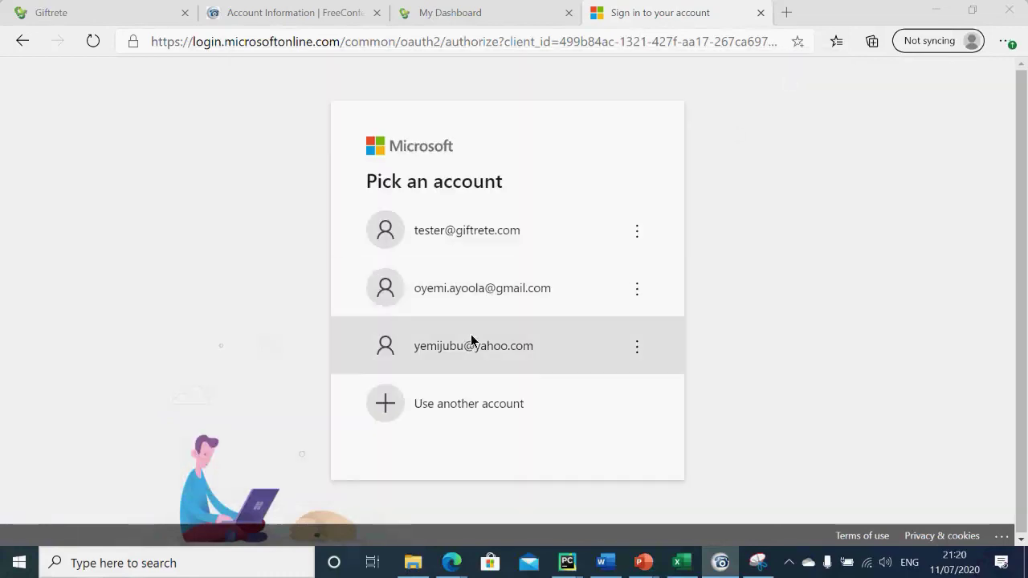
click(503, 286)
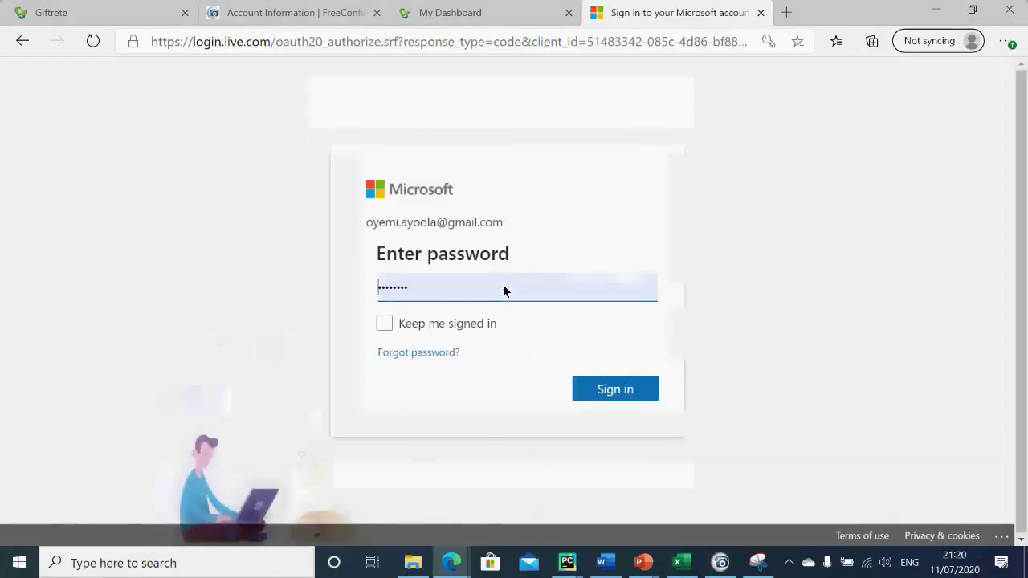
click(601, 389)
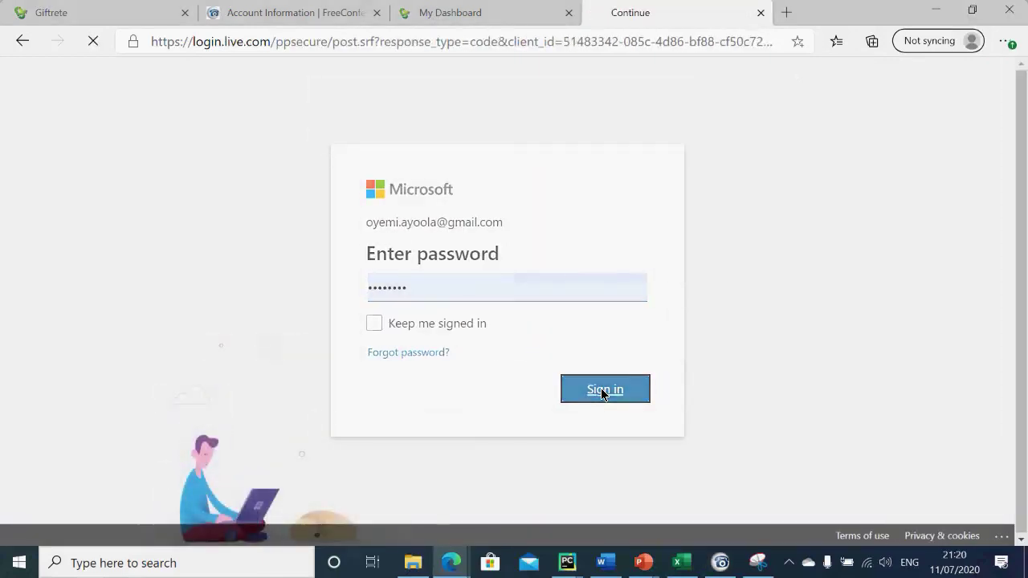
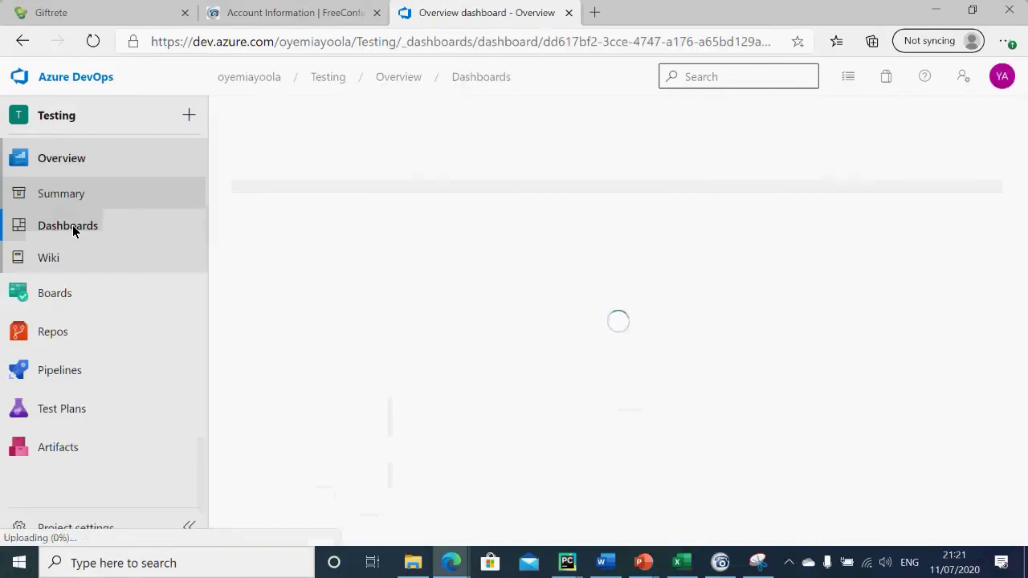
Step: Visit the project summary, Work items and the team's Issues backlog, starting a new issue
click(67, 200)
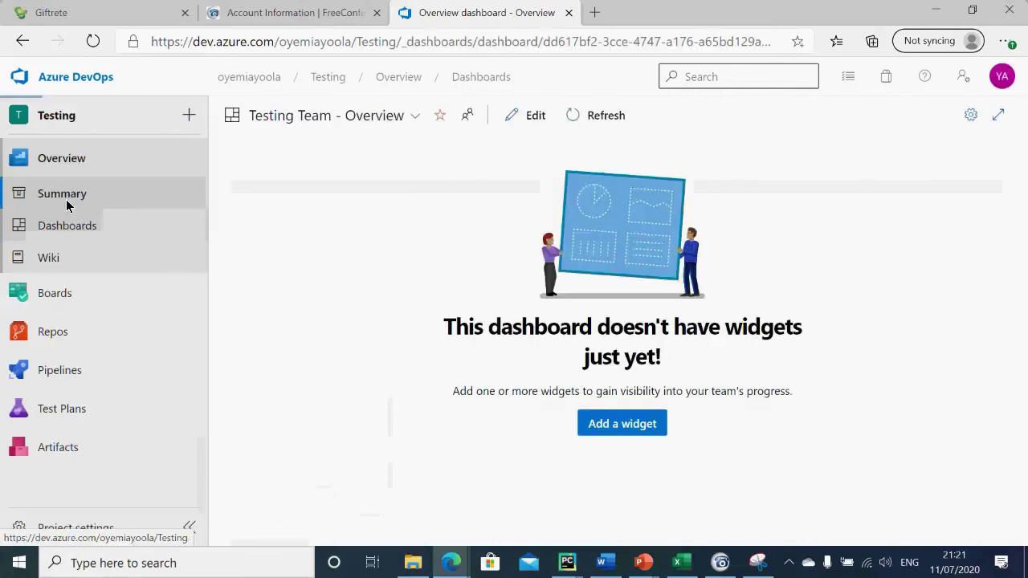
click(32, 297)
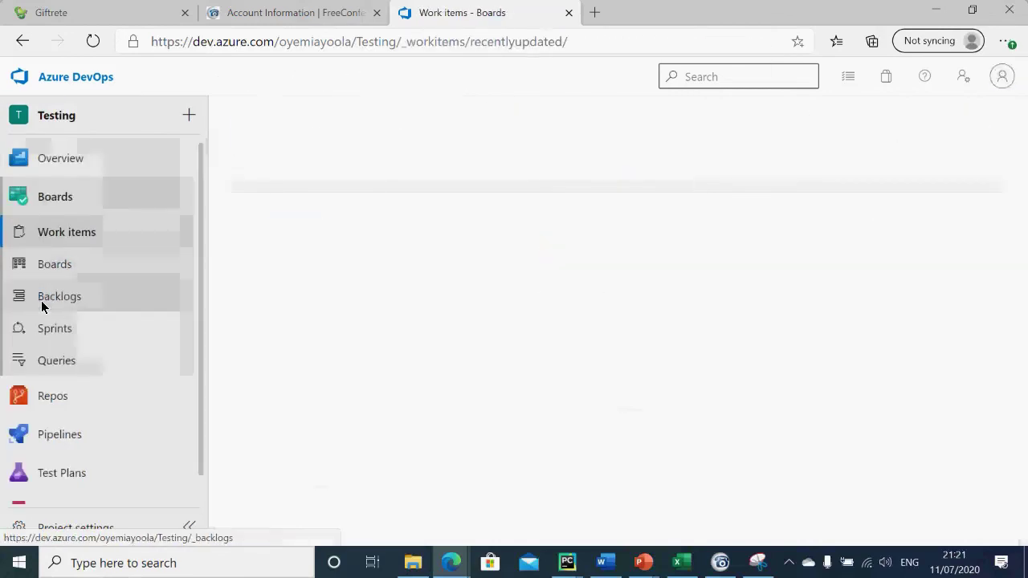
click(57, 299)
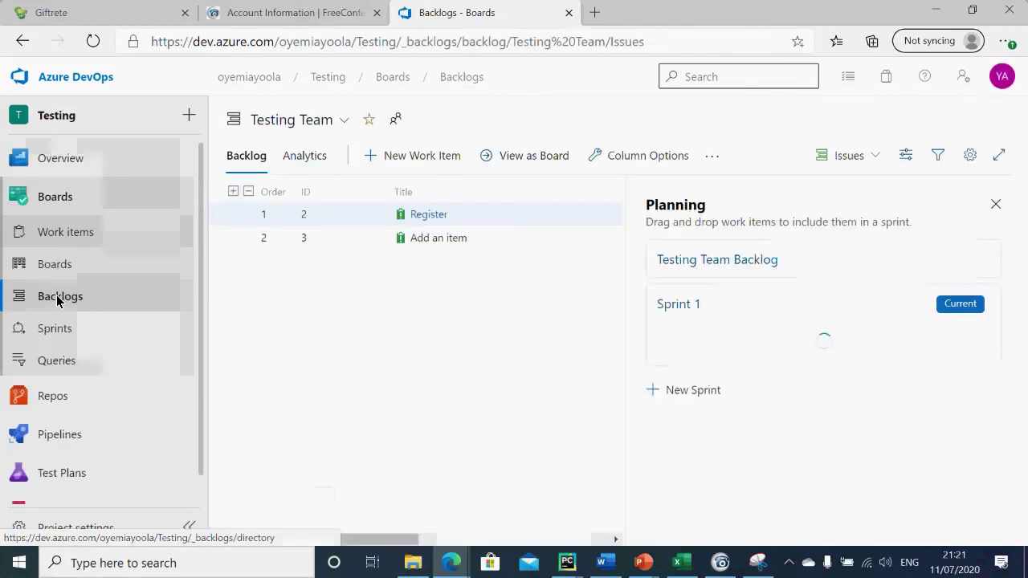
click(430, 160)
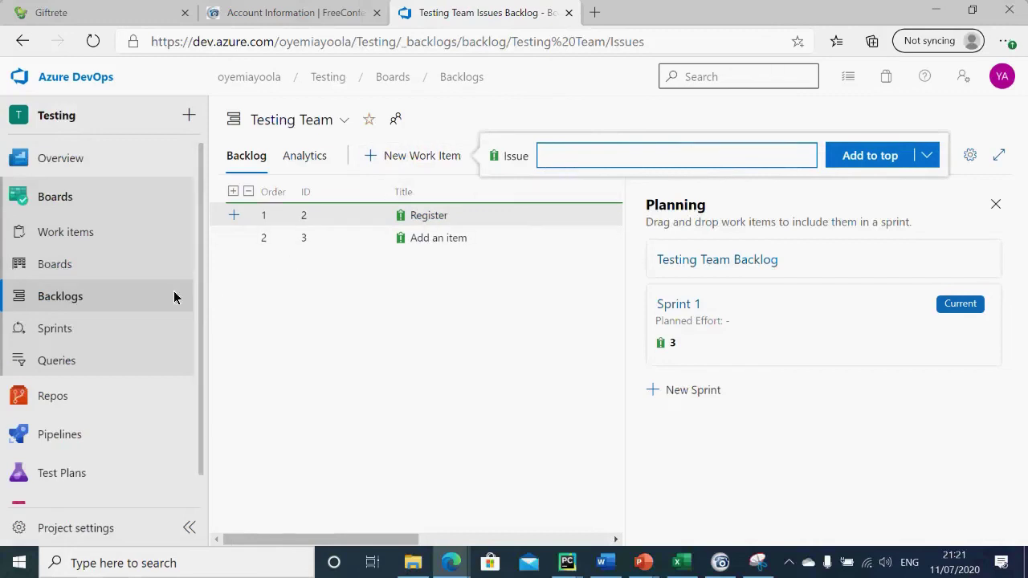
Step: View the Sprint 1 taskboard and the Issues board, then go to Test plans
click(78, 331)
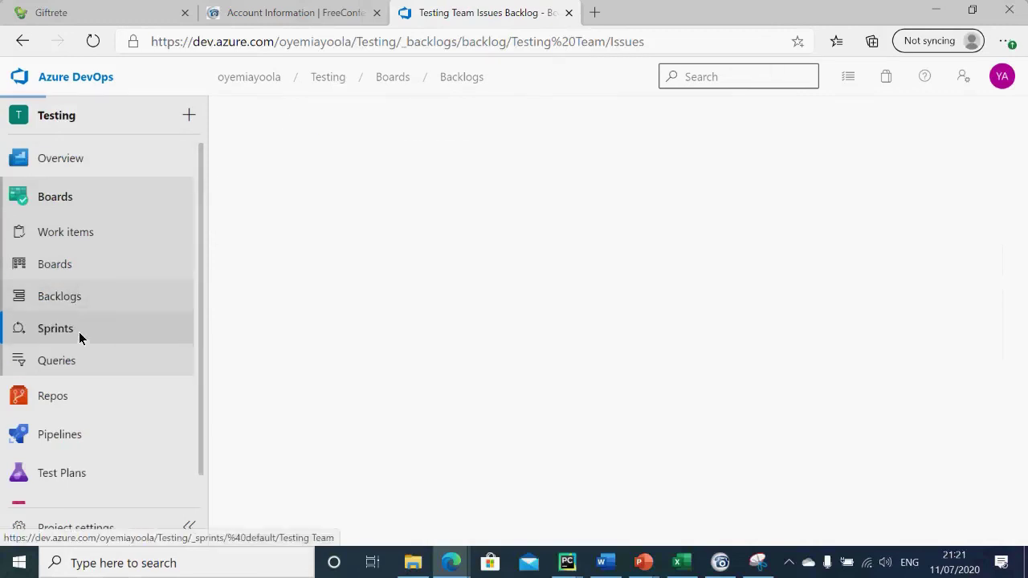
click(70, 274)
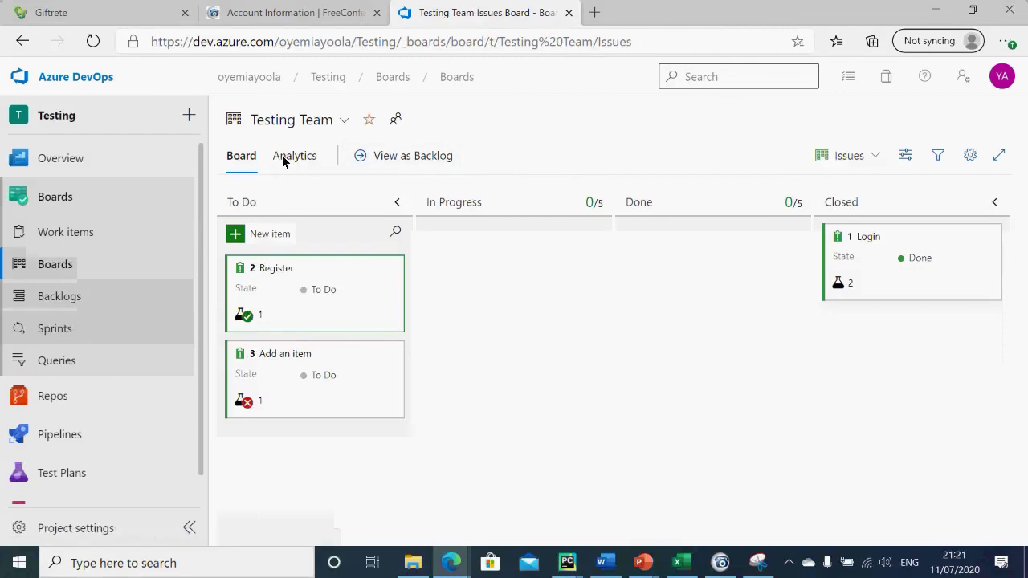
click(69, 472)
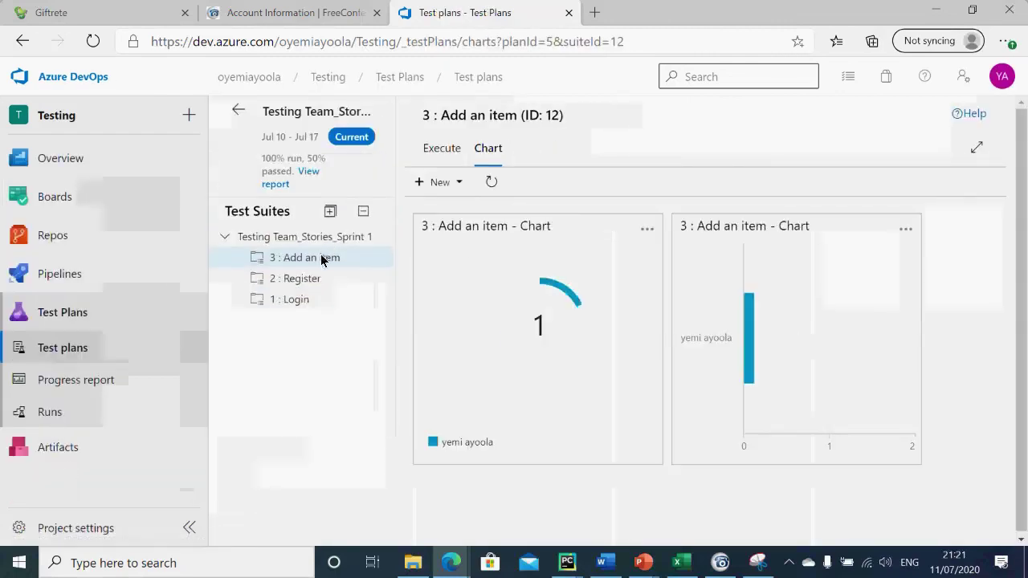
Step: Review the Sprint 1 suite charts and progress report (4 points, 50% passed), then open Work items
click(329, 236)
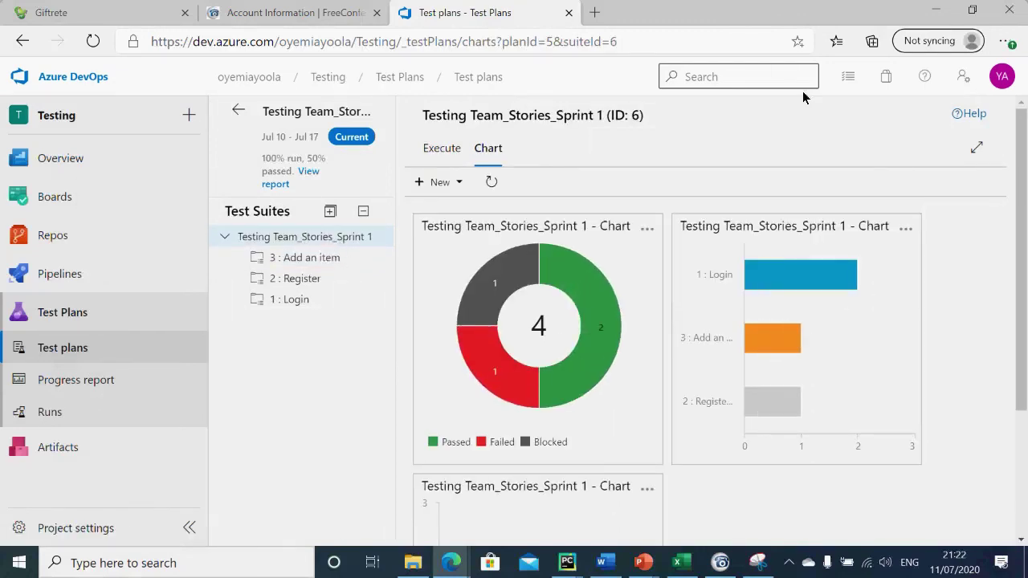
click(64, 382)
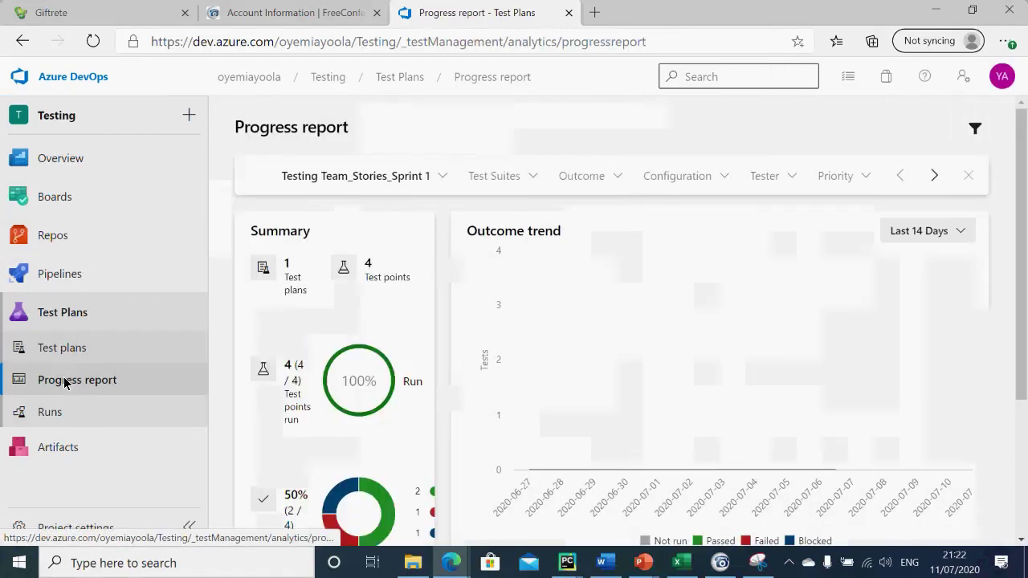
click(58, 197)
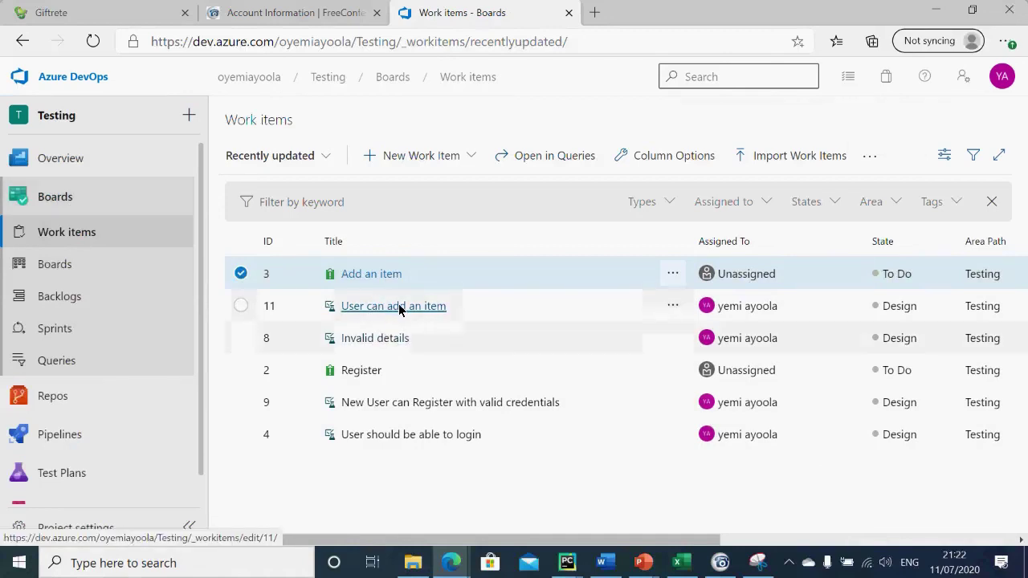
Step: Inspect the Invalid details test case, open the work items as a query, then return to Test plans
click(393, 339)
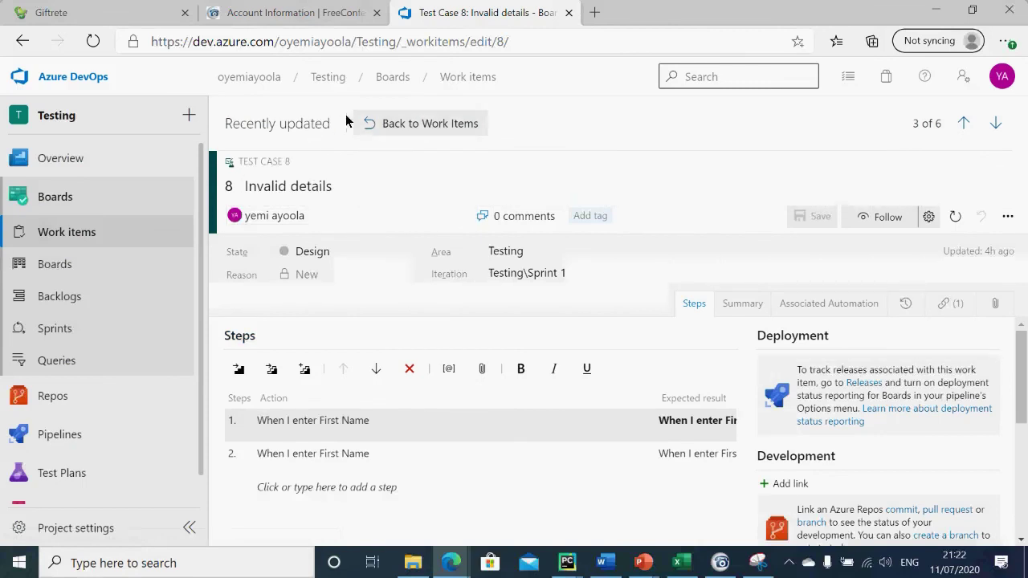
click(401, 125)
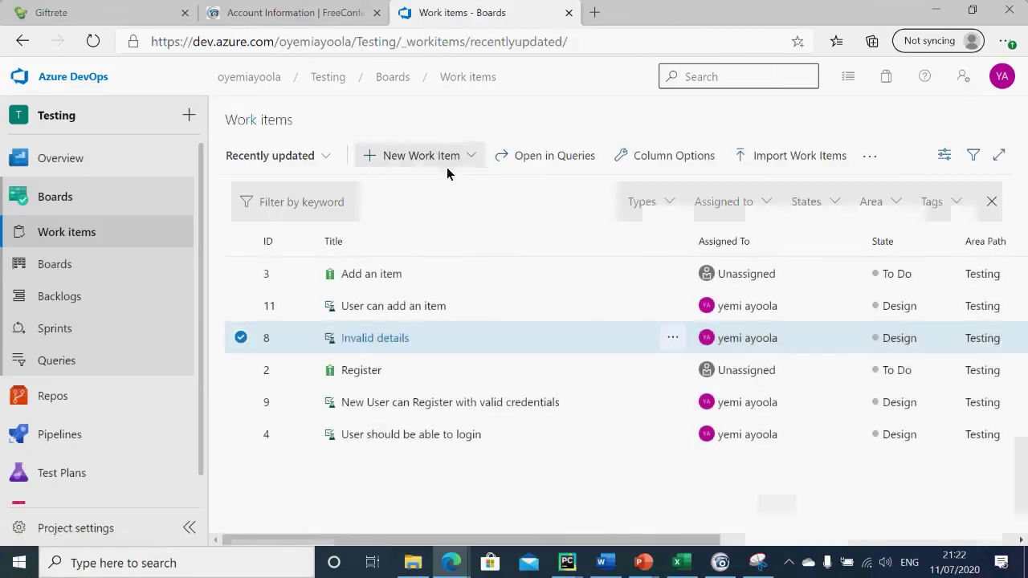
click(552, 162)
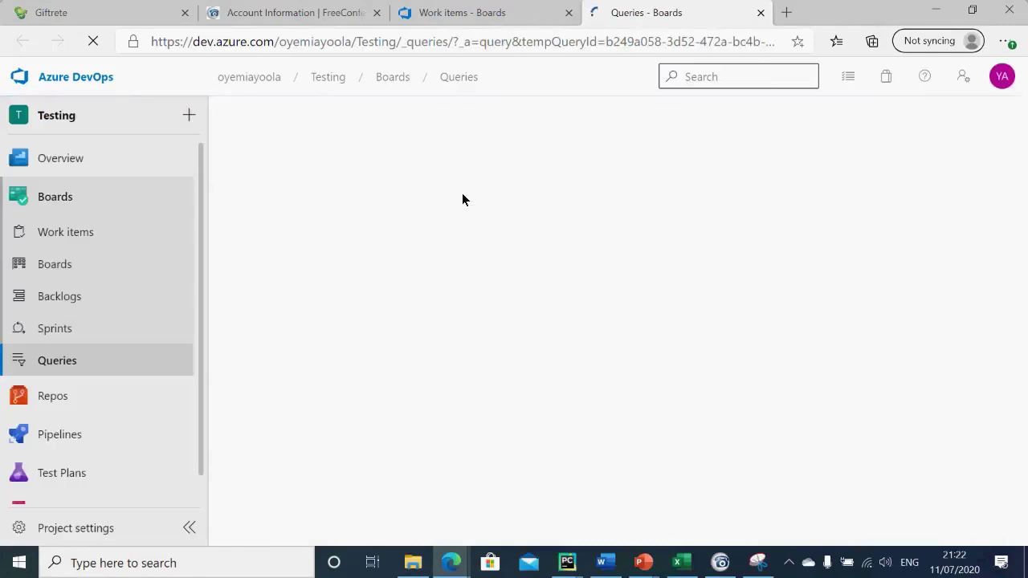
click(61, 474)
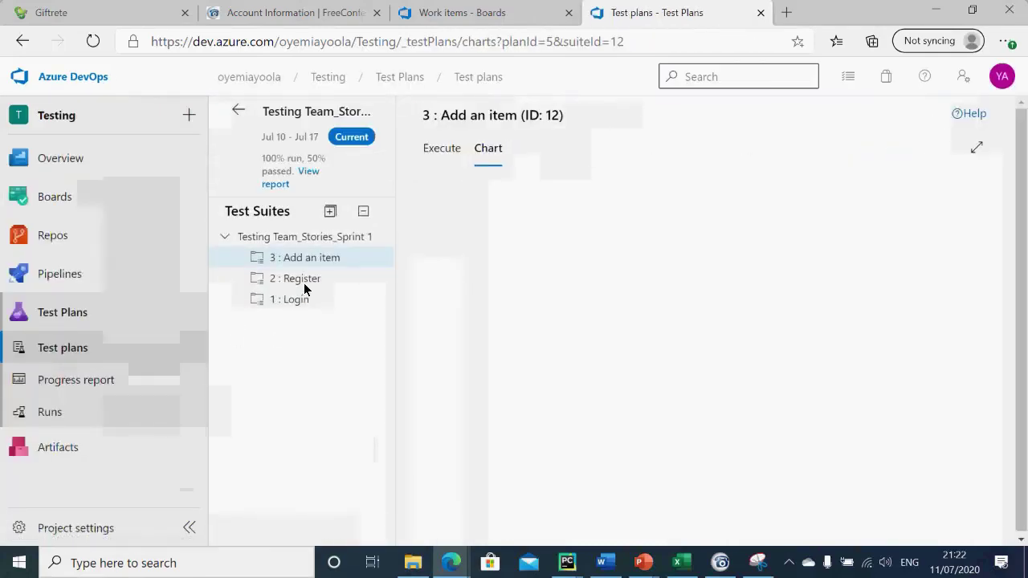
Step: Compare charts for the Sprint 1, Add an item and Login suites, then open the test Runs page
click(320, 239)
mouse_move(50, 252)
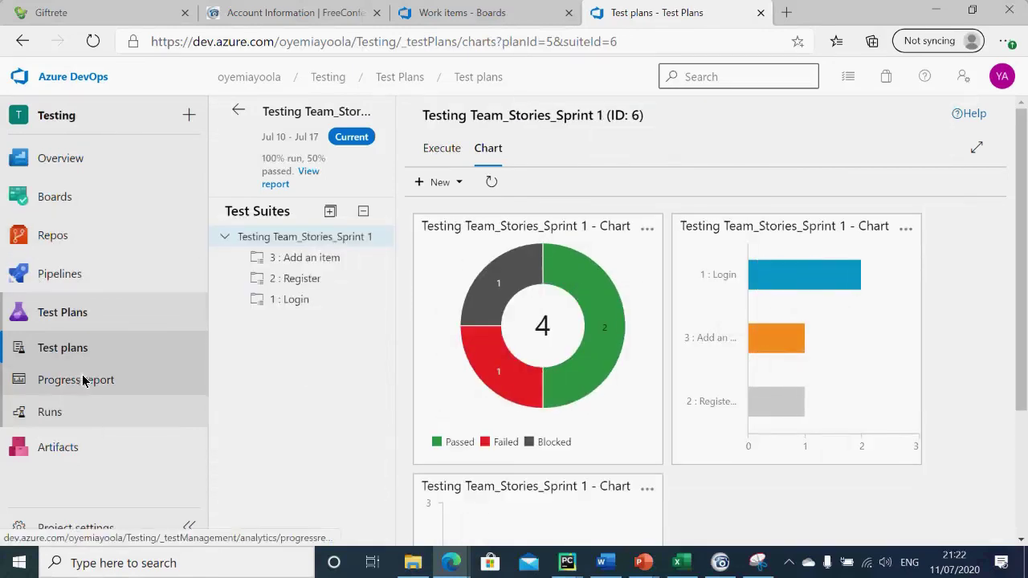
click(315, 258)
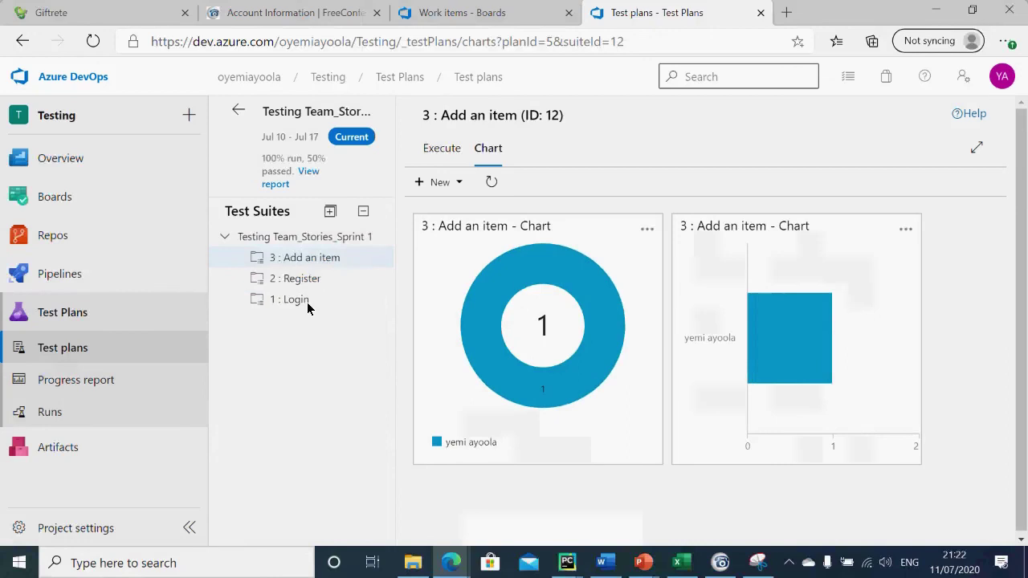
click(306, 300)
click(56, 412)
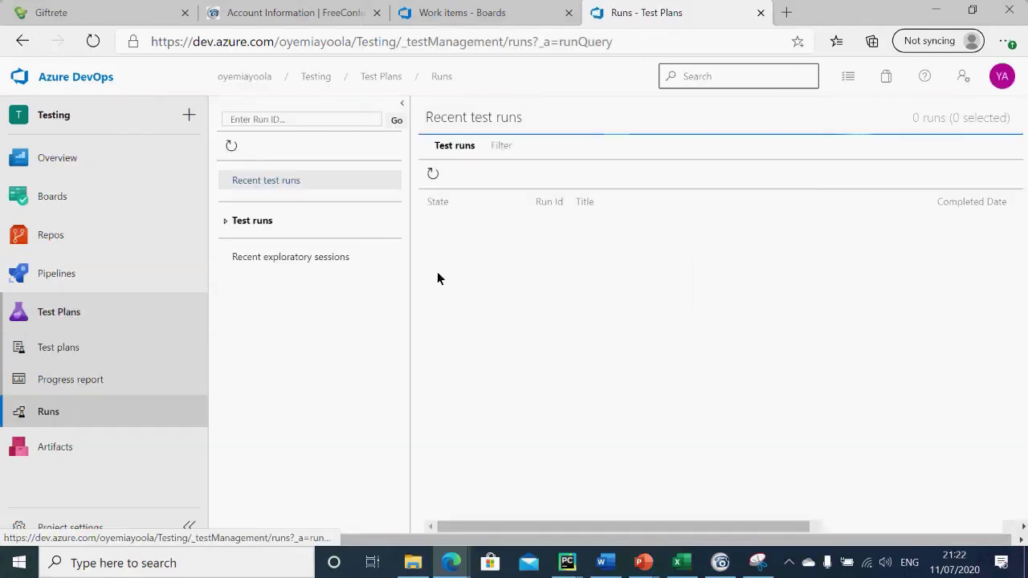
Step: Filter the test runs with a Run Id = 22 clause and run the filter
click(509, 143)
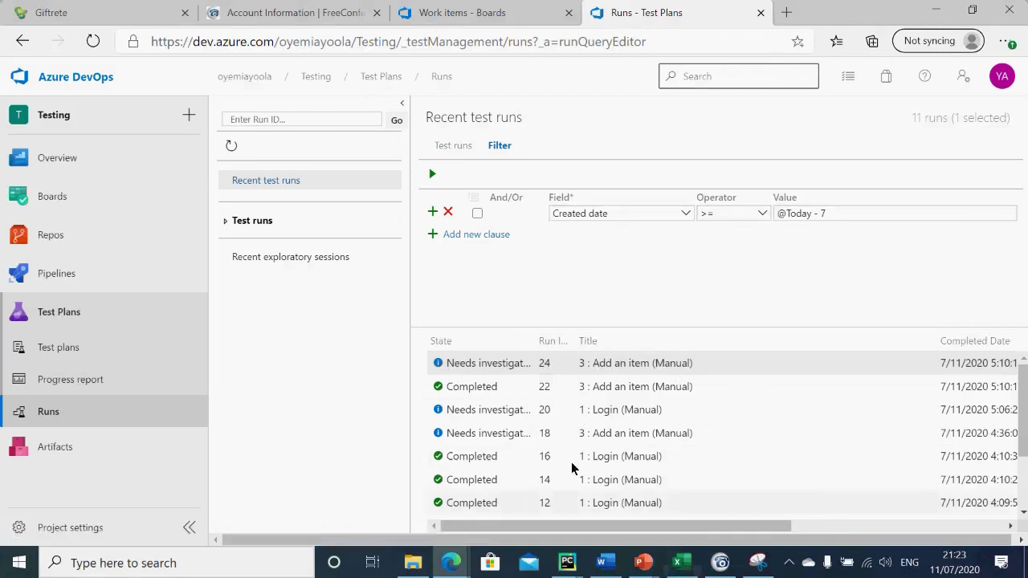
click(470, 237)
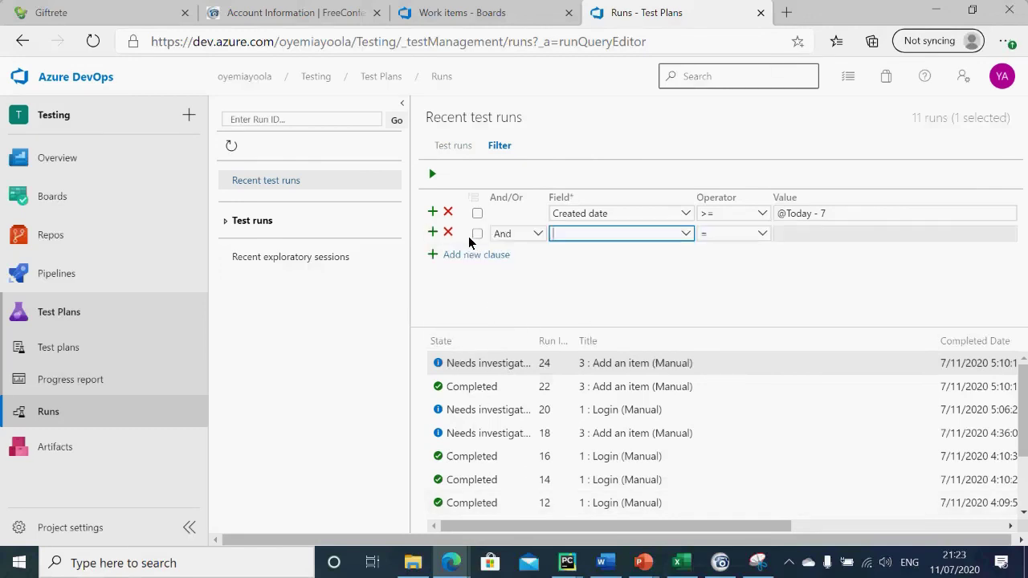
click(684, 234)
click(698, 303)
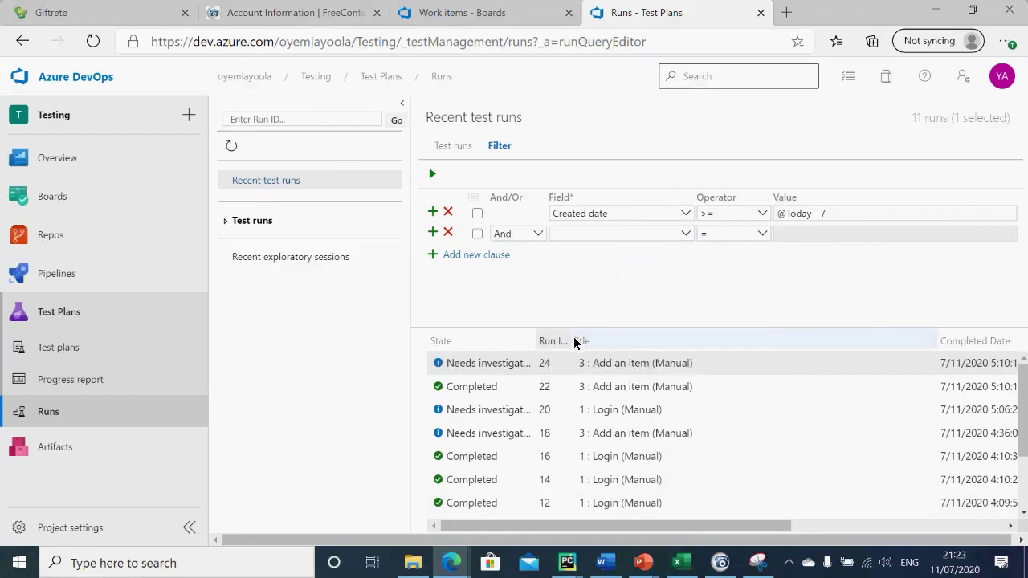
drag(574, 341, 593, 341)
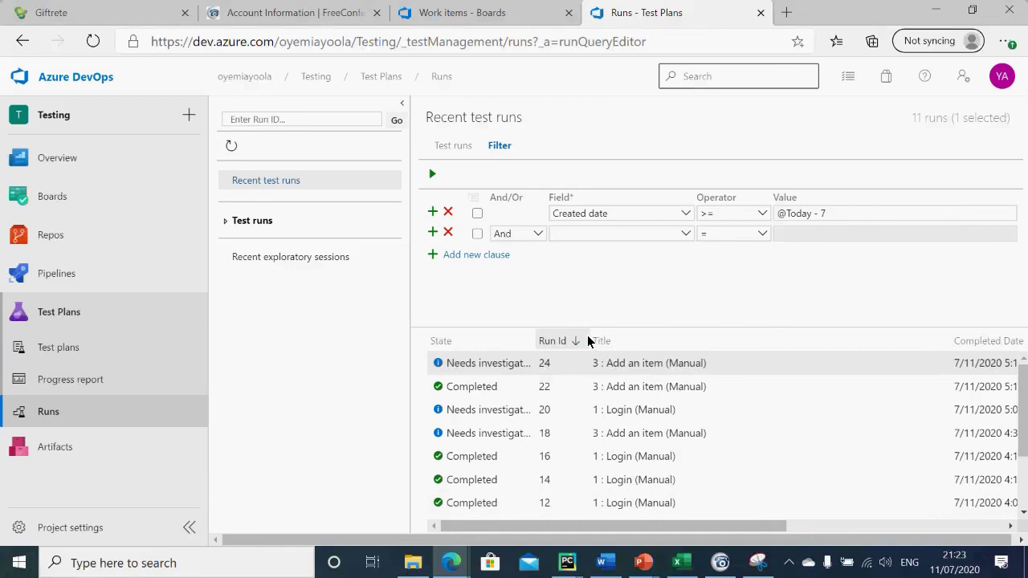
click(685, 235)
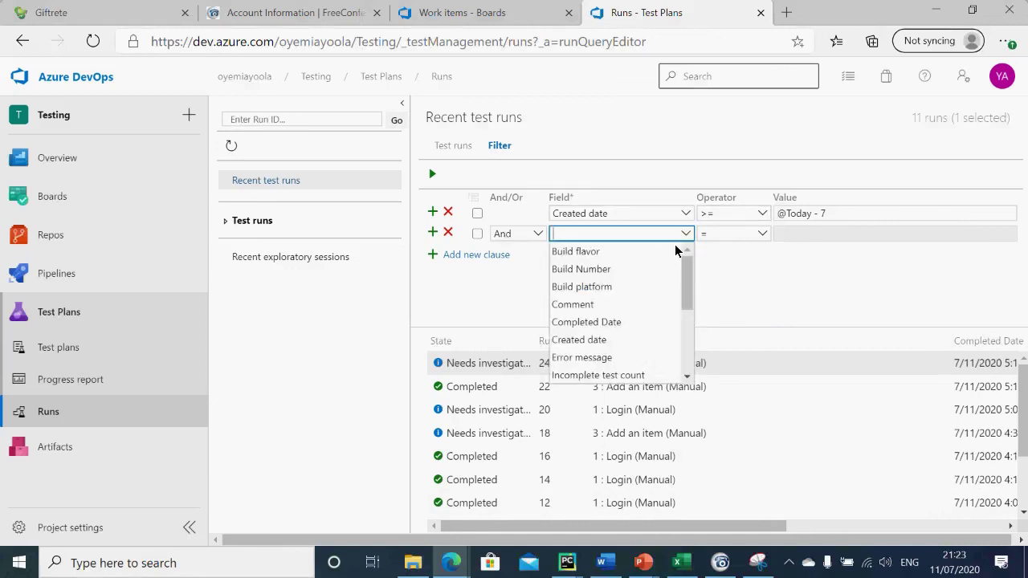
scroll(675, 252, down, 3)
key(Down)
key(Down)
key(Return)
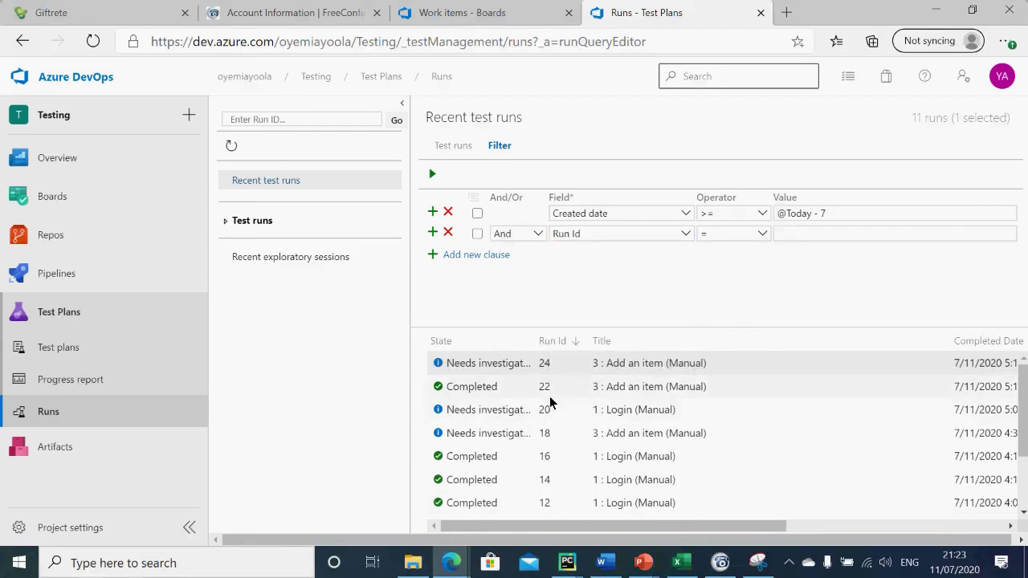
click(847, 235)
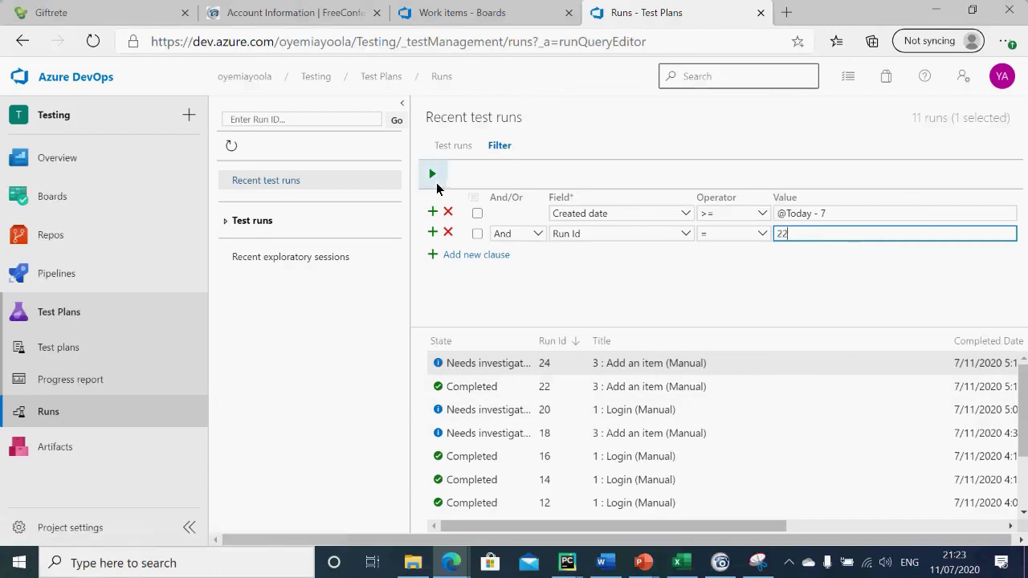
click(432, 176)
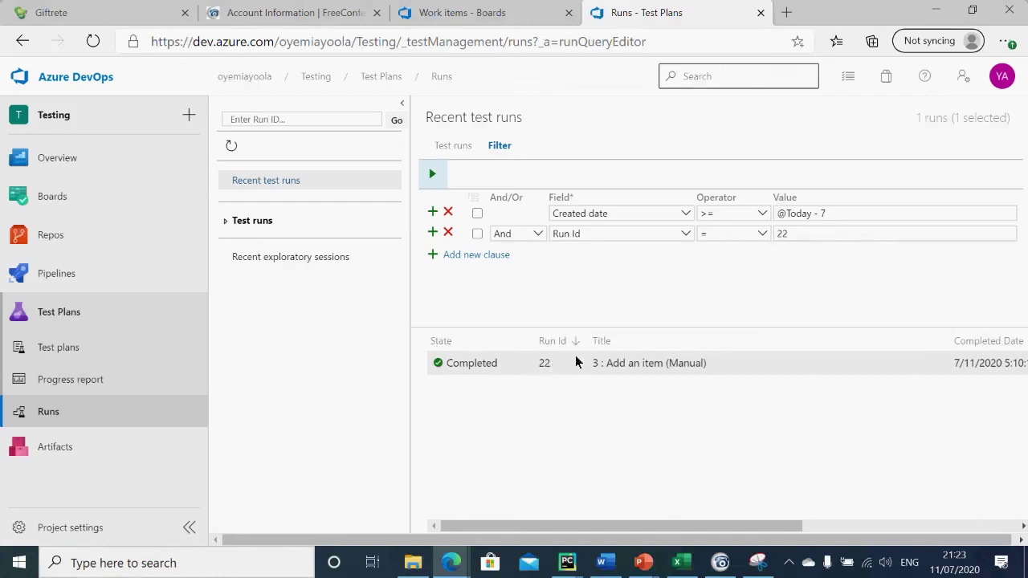
Step: Clear a stray text selection and return to the recently updated work items list
drag(714, 110, 498, 335)
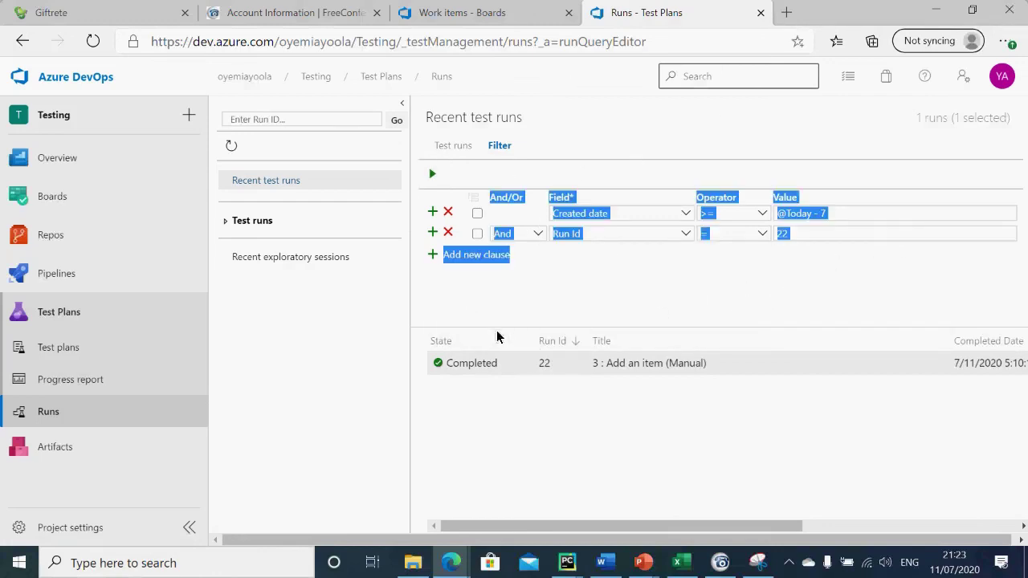
click(566, 286)
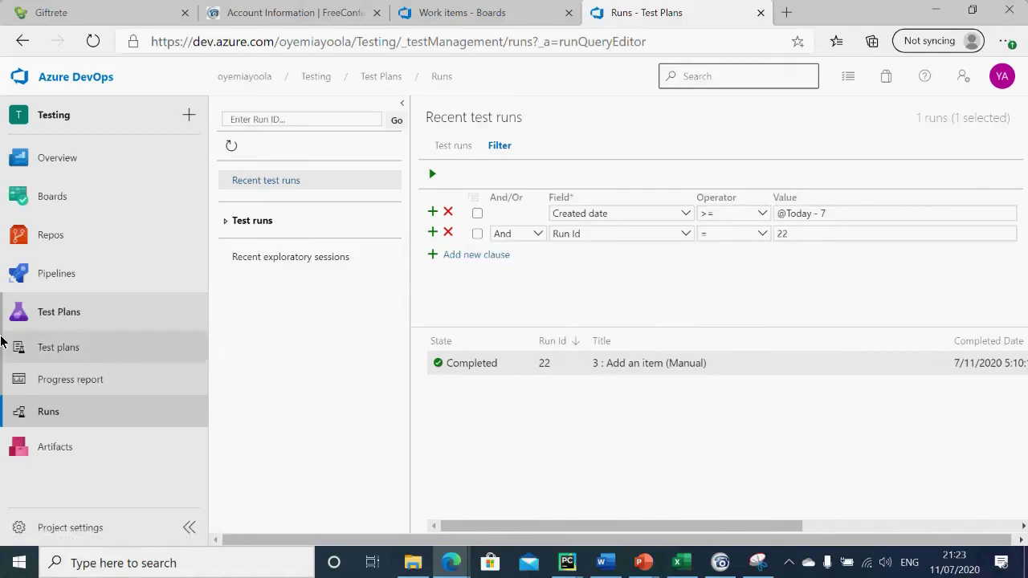
click(53, 201)
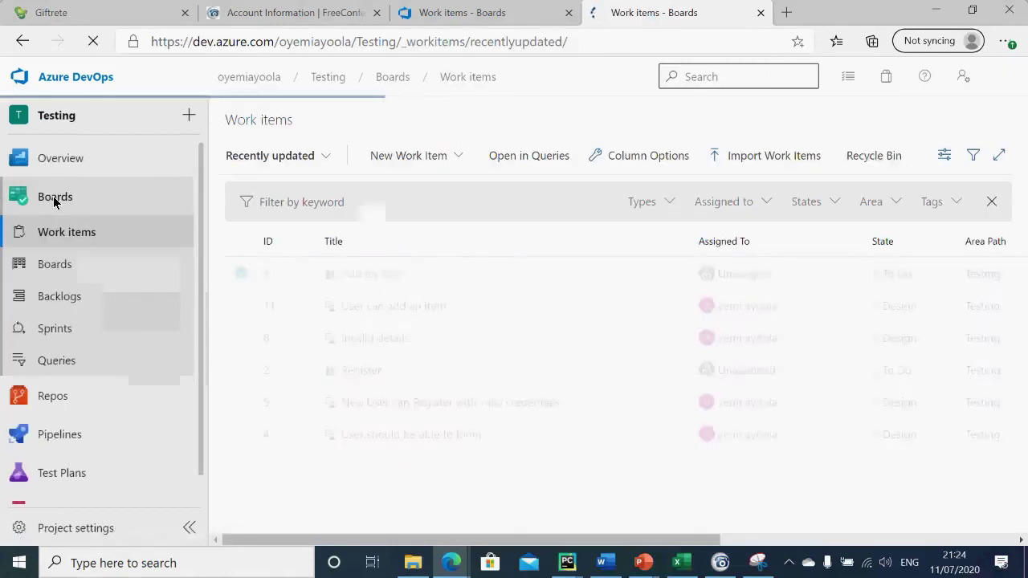
Step: Start a new work item query, then switch over to the recent test runs list
click(57, 361)
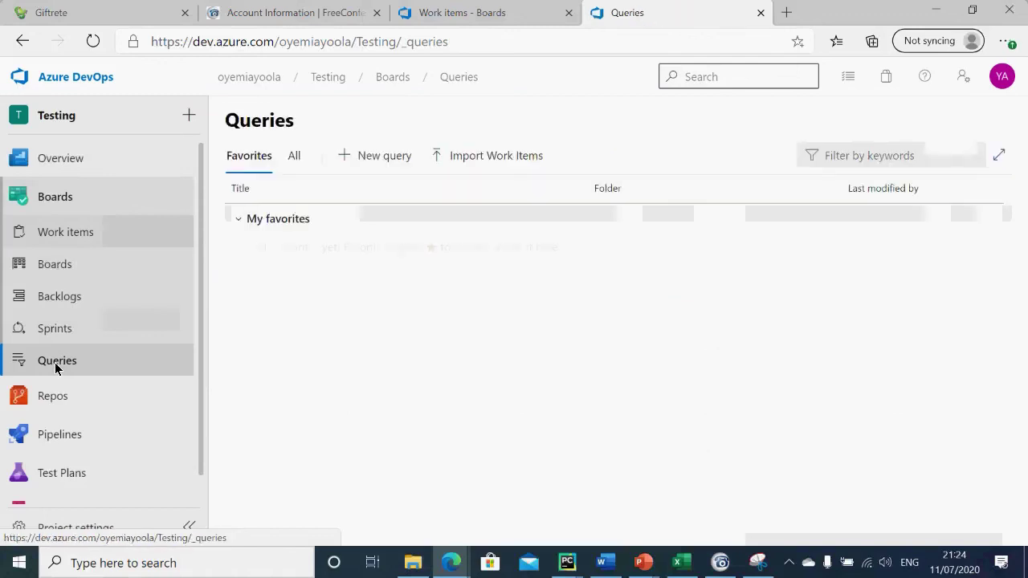
click(382, 158)
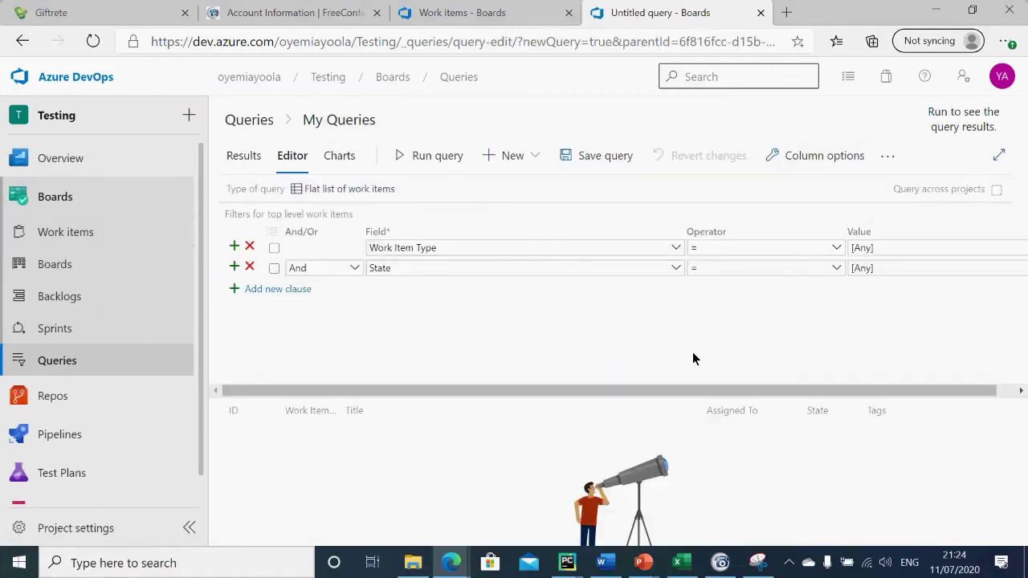
click(100, 479)
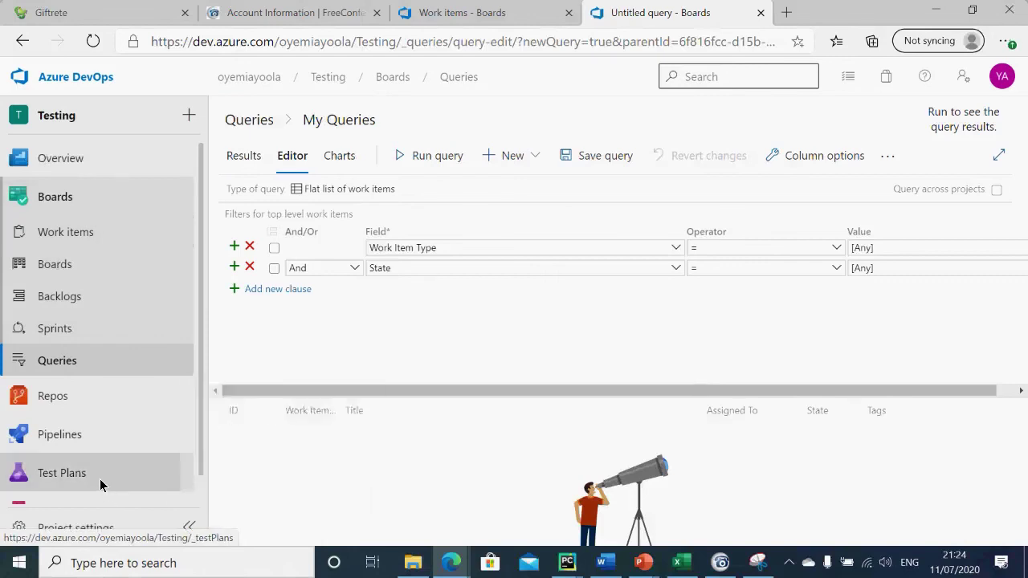
click(87, 411)
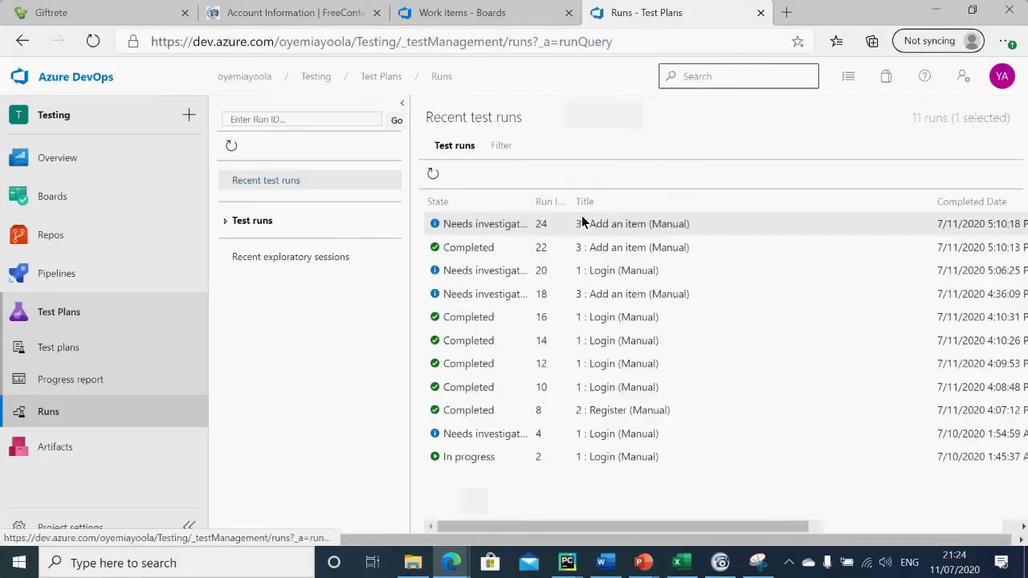
Step: Select test run 22 and show its filter conditions, then return to the work items list
click(593, 257)
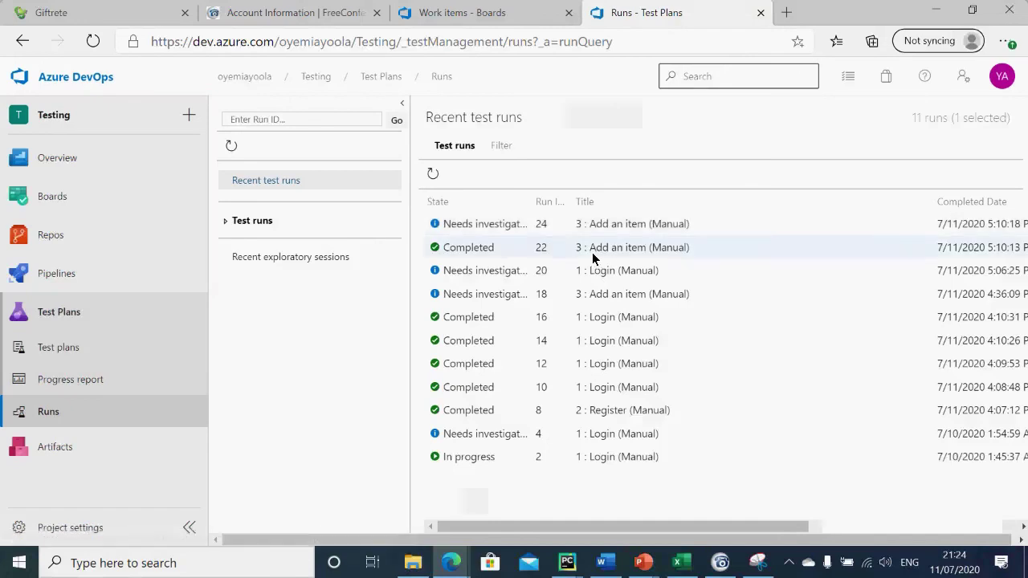
click(503, 146)
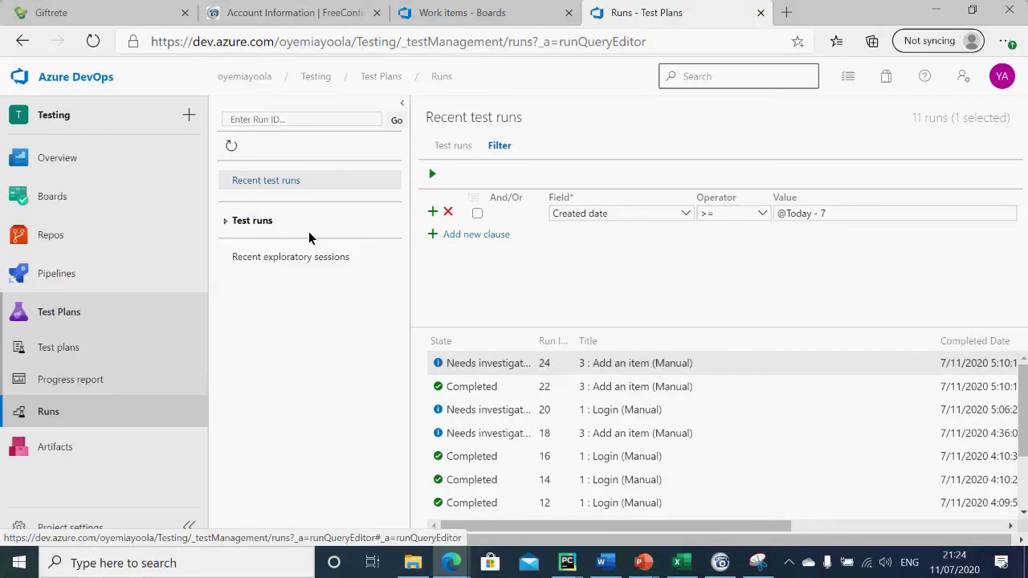
mouse_move(21, 251)
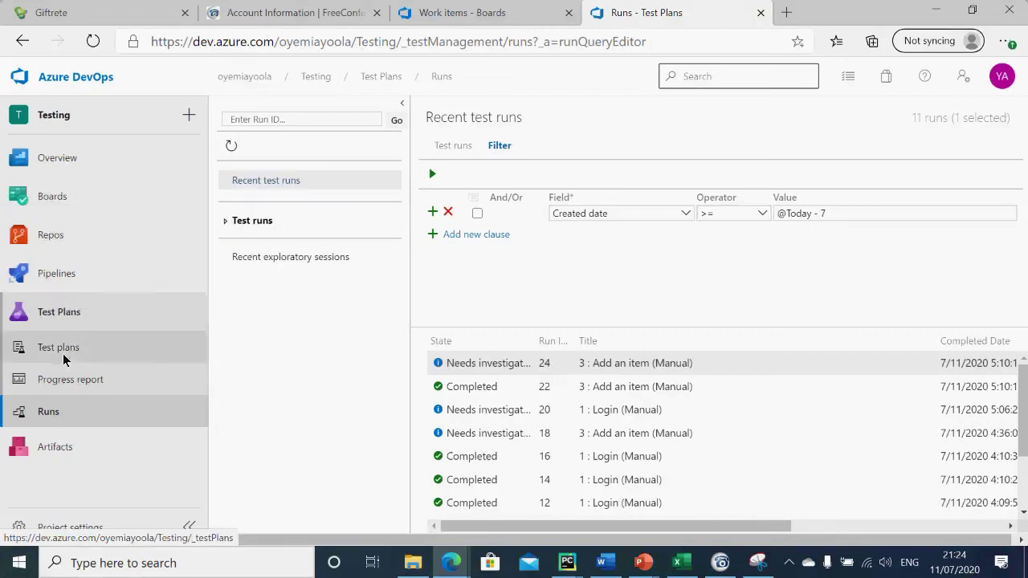
mouse_move(71, 228)
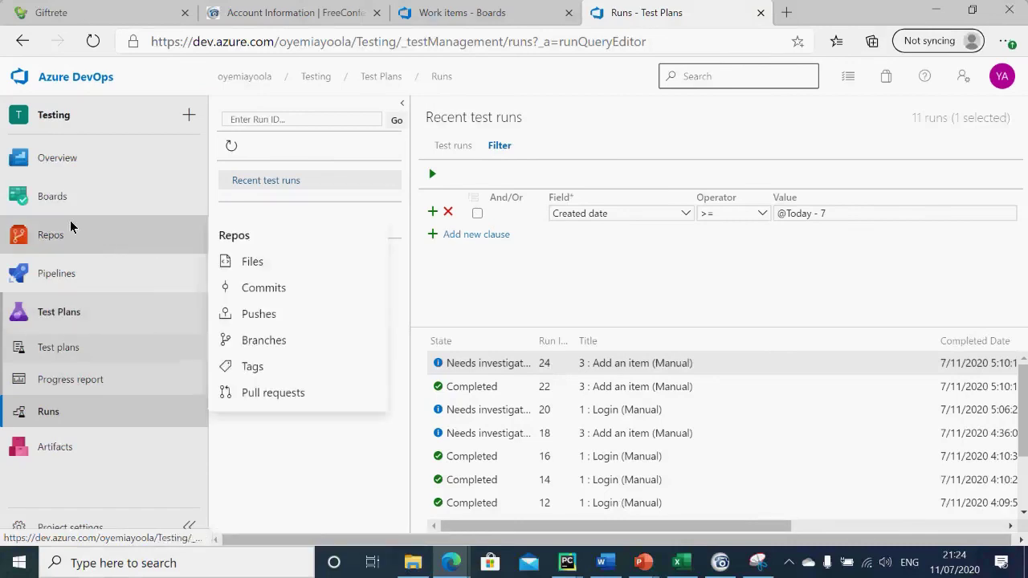
click(60, 200)
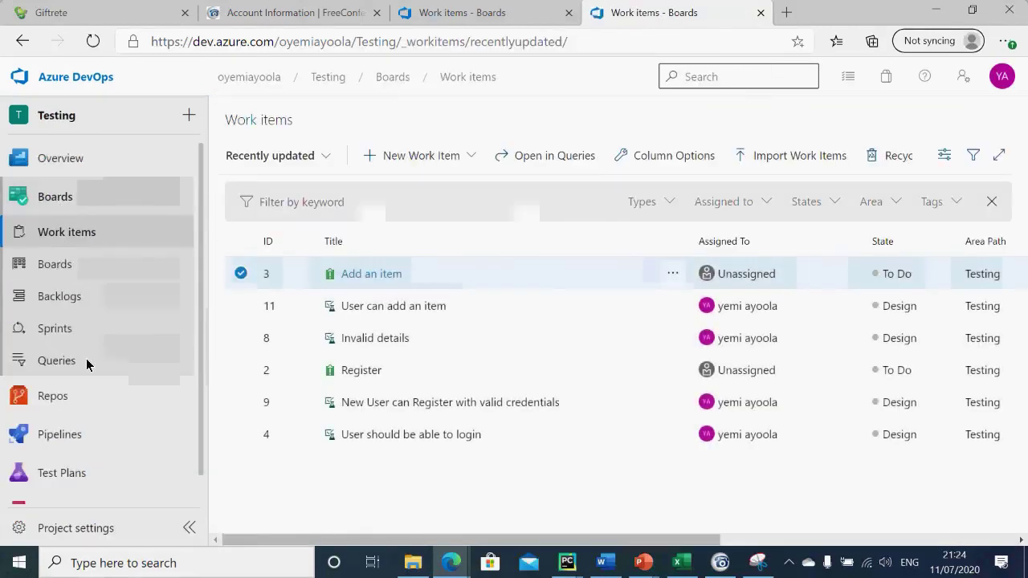
Step: Build a new query with Work Item Type = Test Case and run it, listing four test cases
click(88, 362)
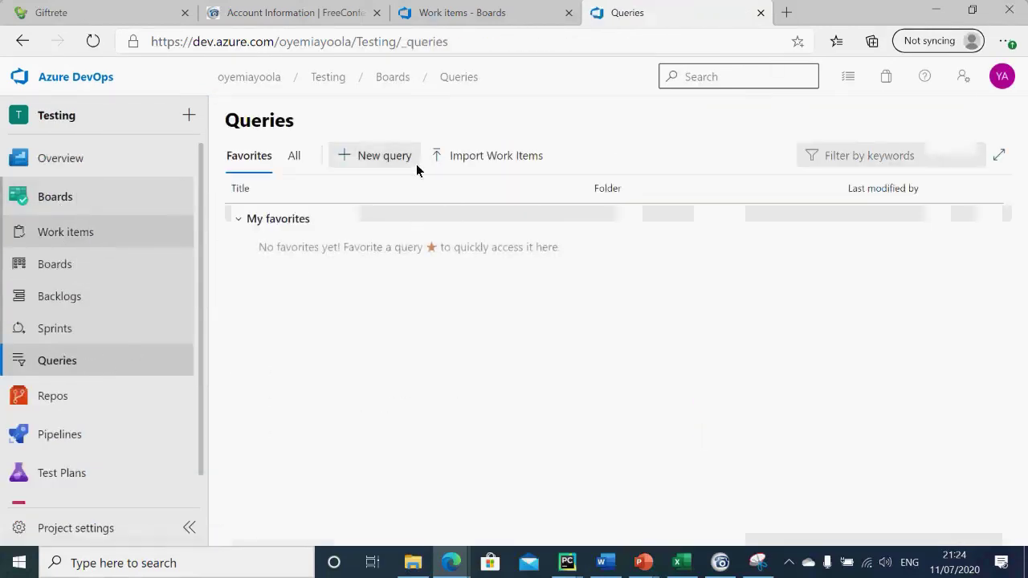
click(384, 156)
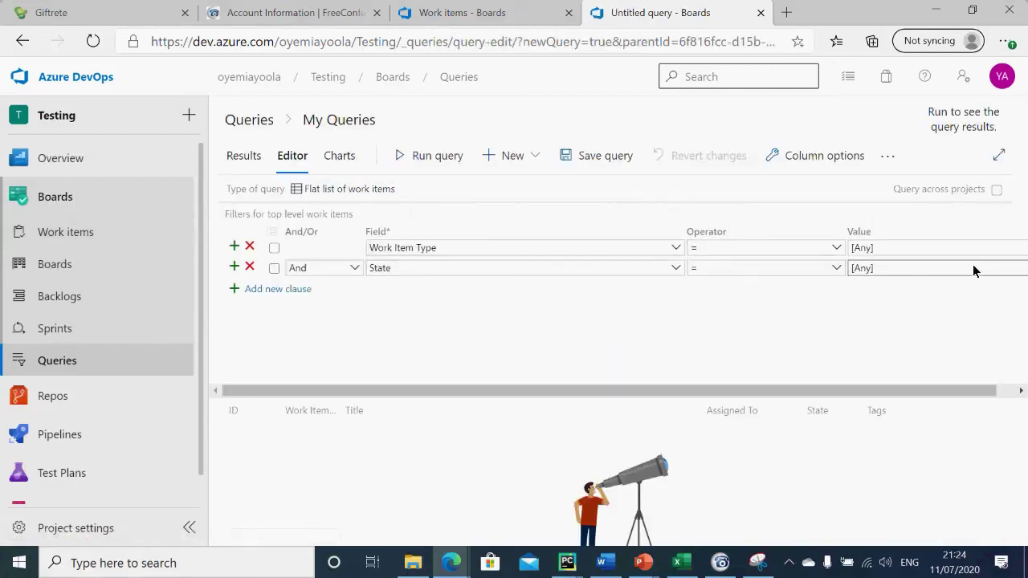
drag(835, 391, 903, 390)
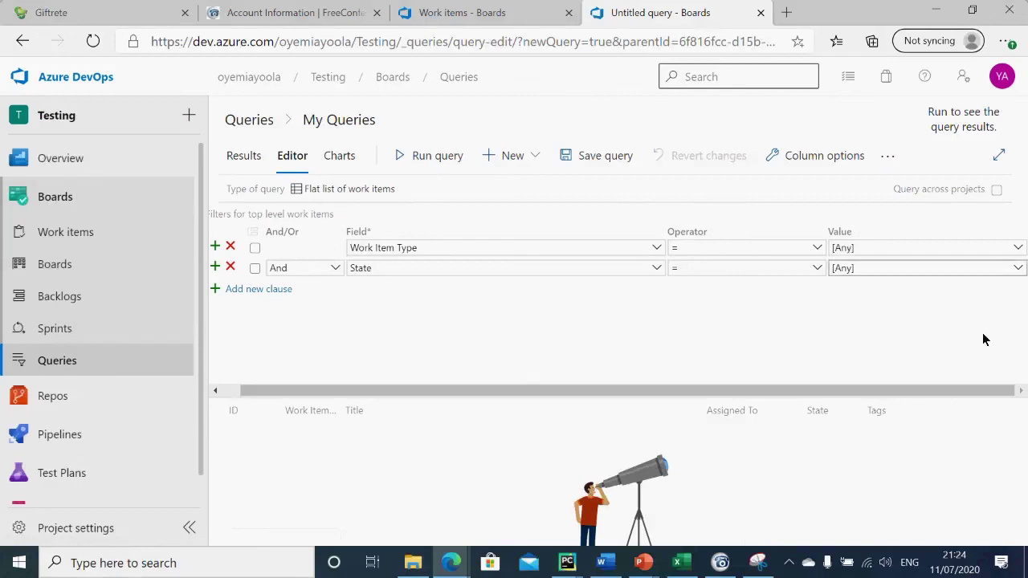
click(1017, 250)
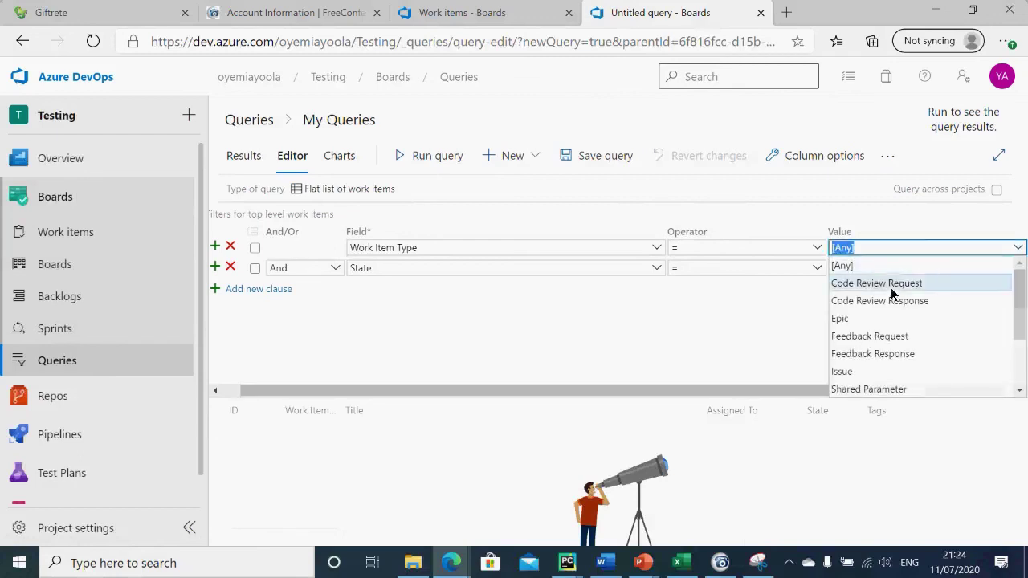
click(1019, 365)
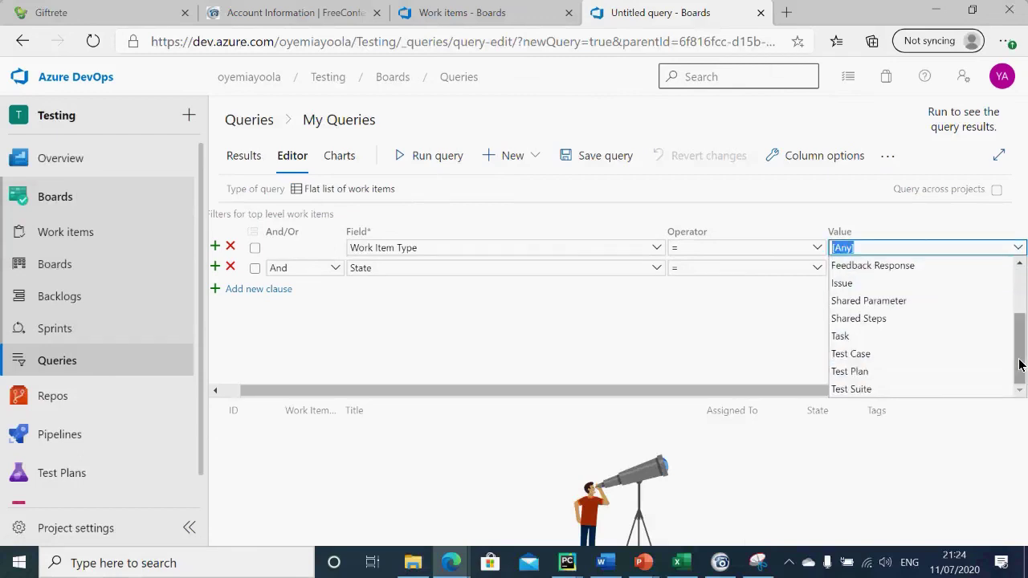
click(863, 356)
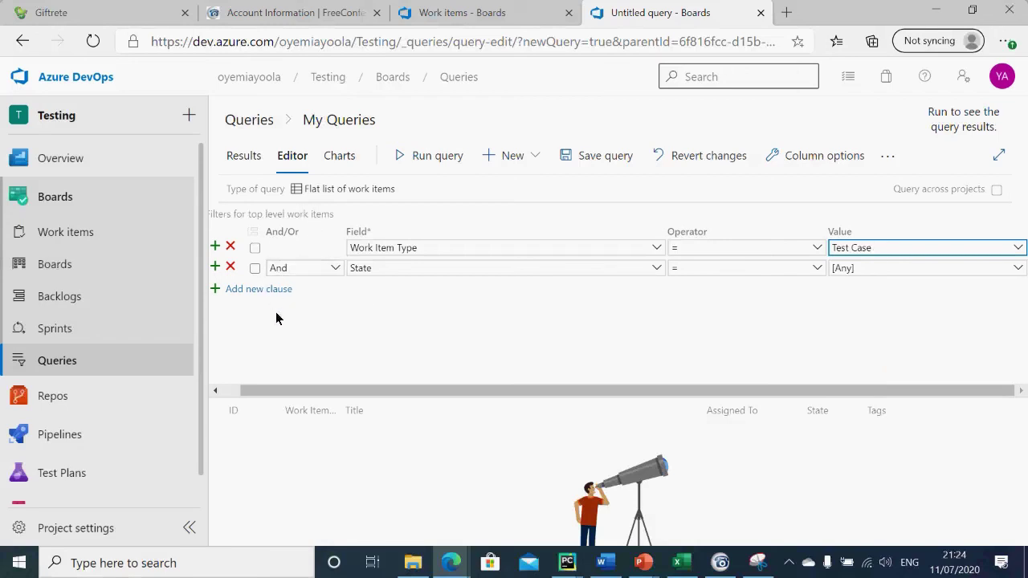
drag(315, 387, 246, 382)
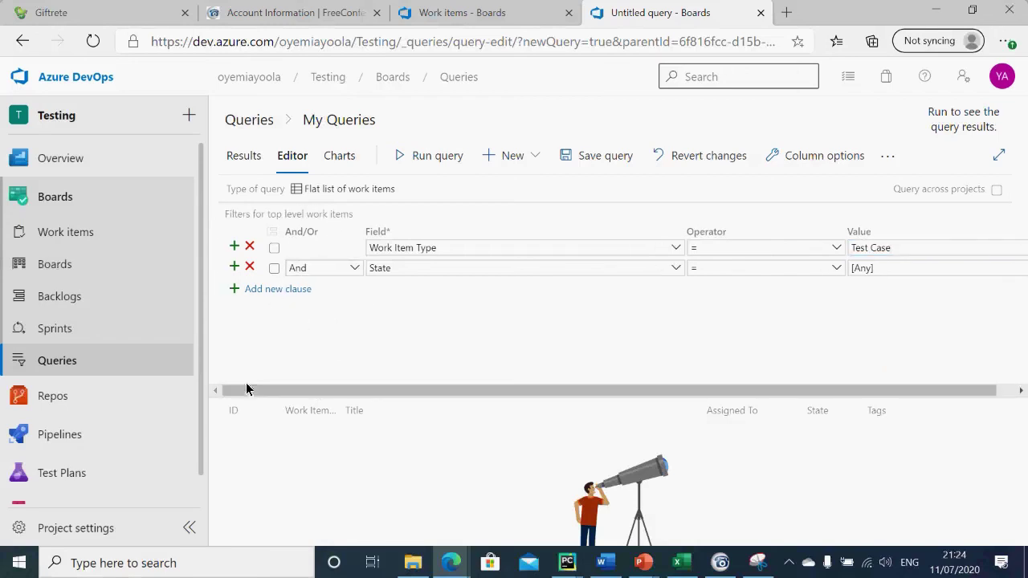
click(448, 153)
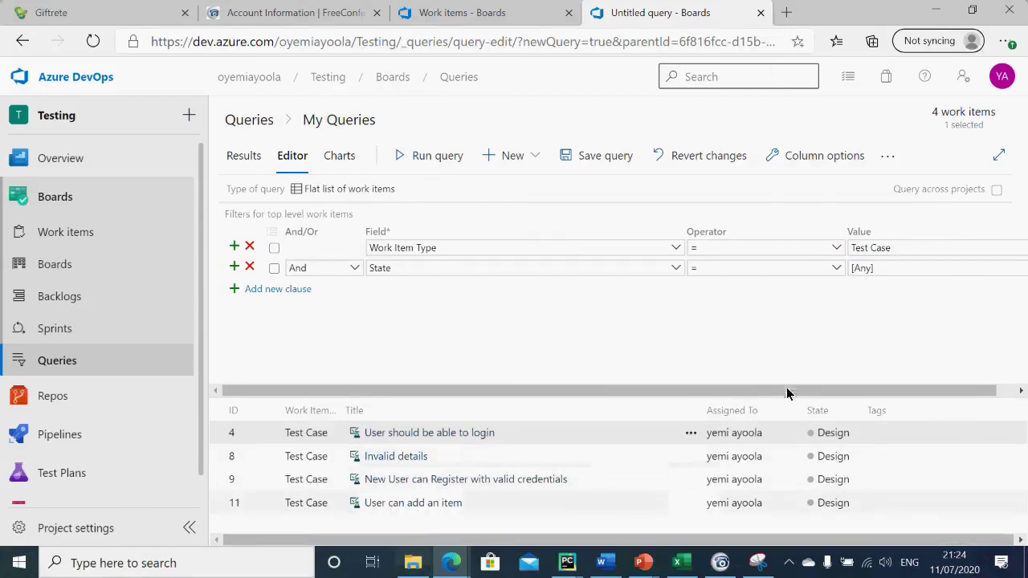
drag(771, 398, 754, 331)
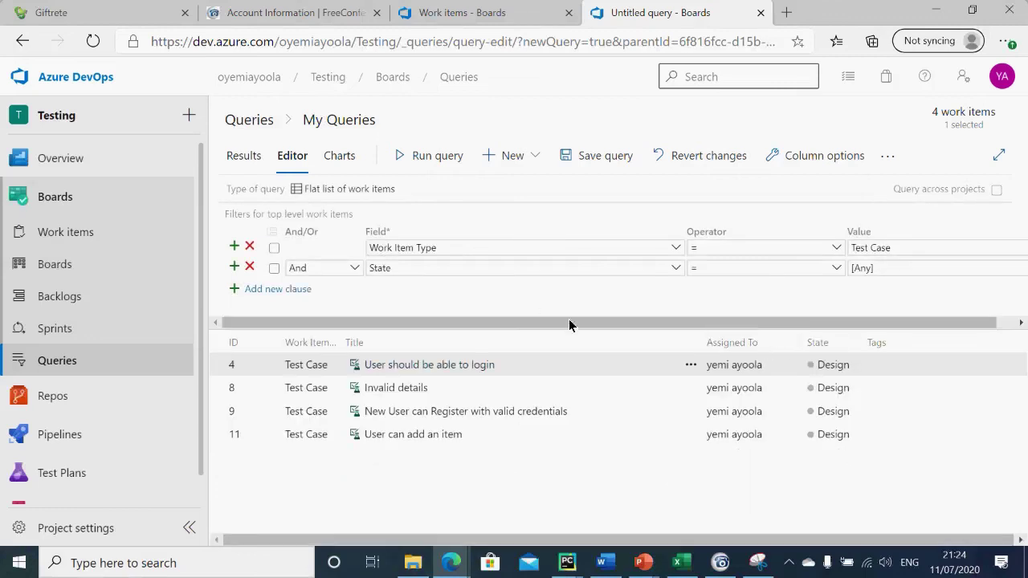
click(515, 157)
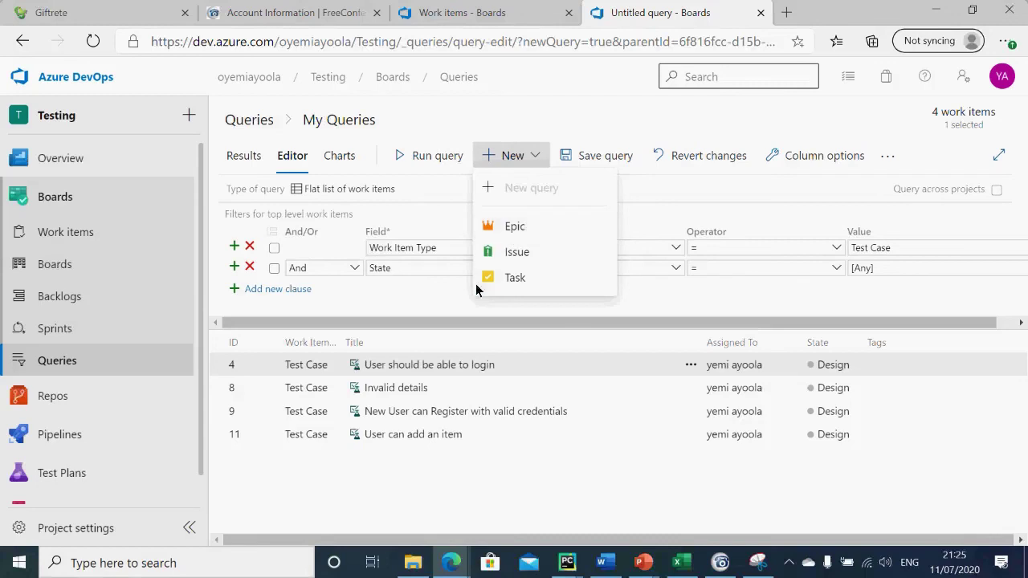
click(329, 165)
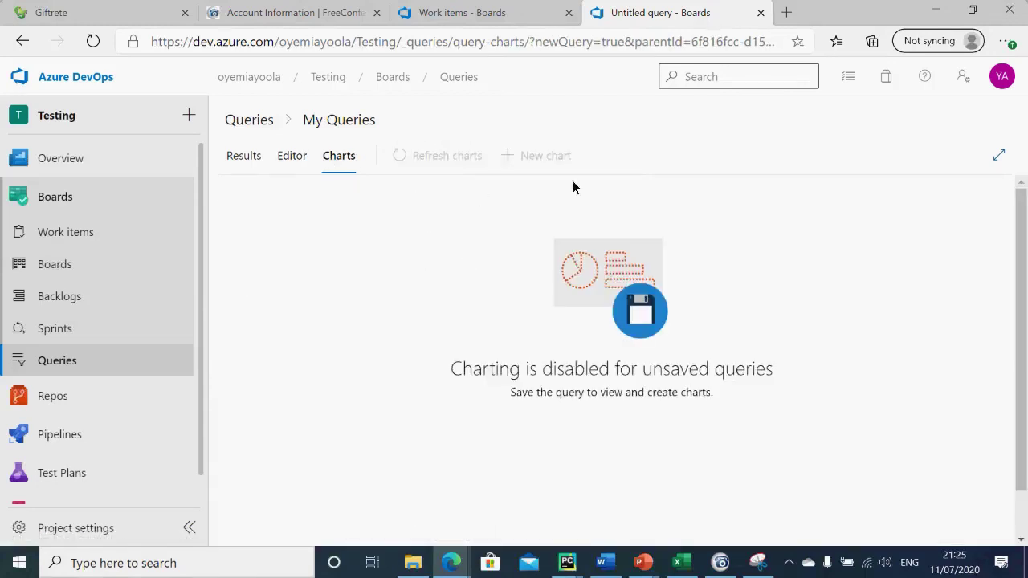
click(281, 160)
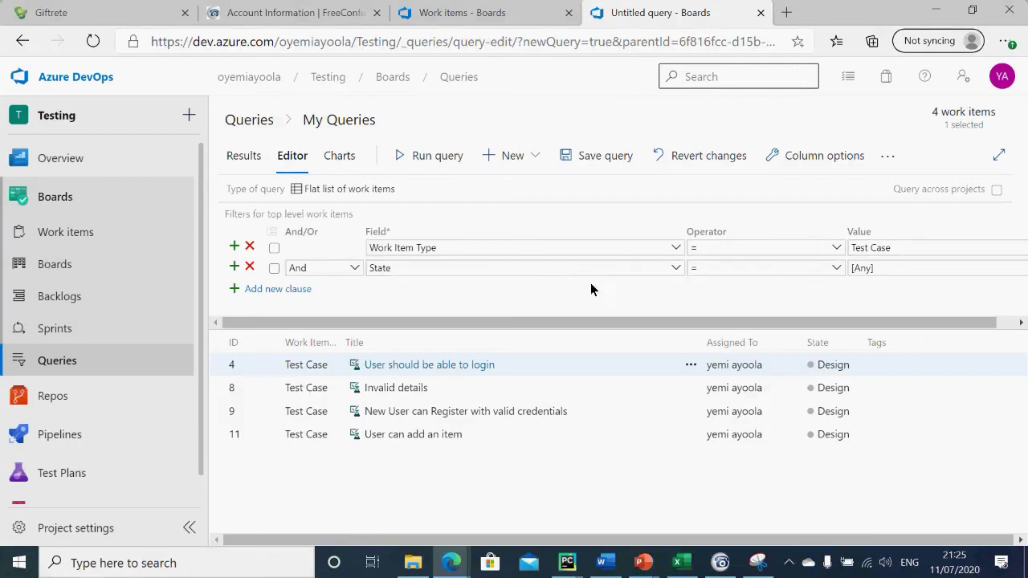
click(674, 269)
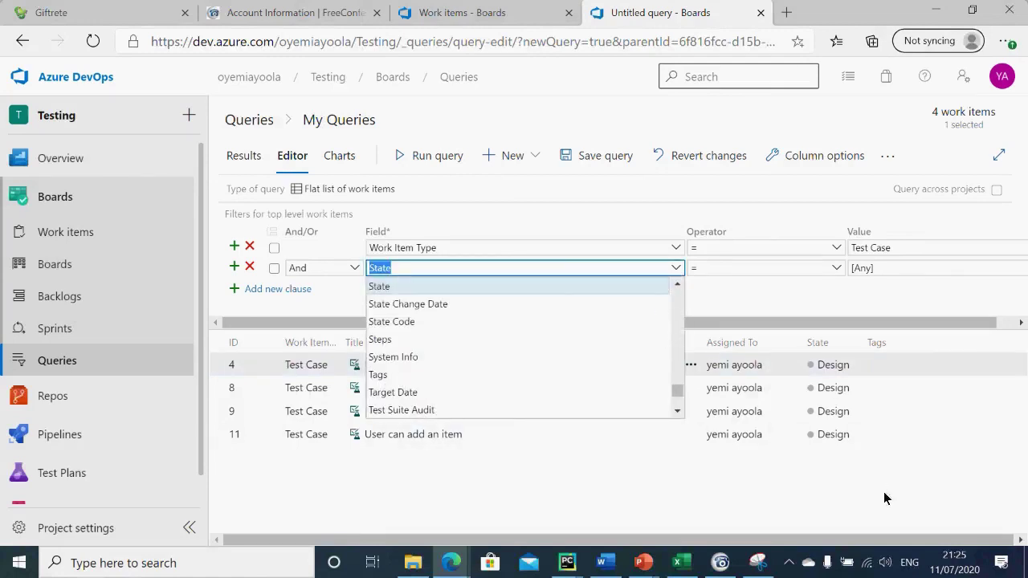
click(982, 410)
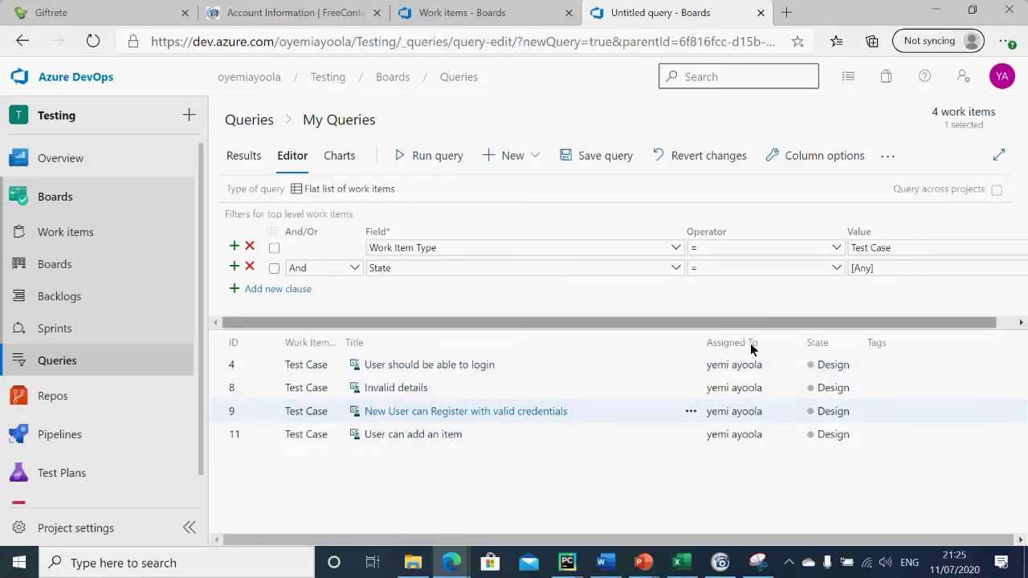
click(763, 437)
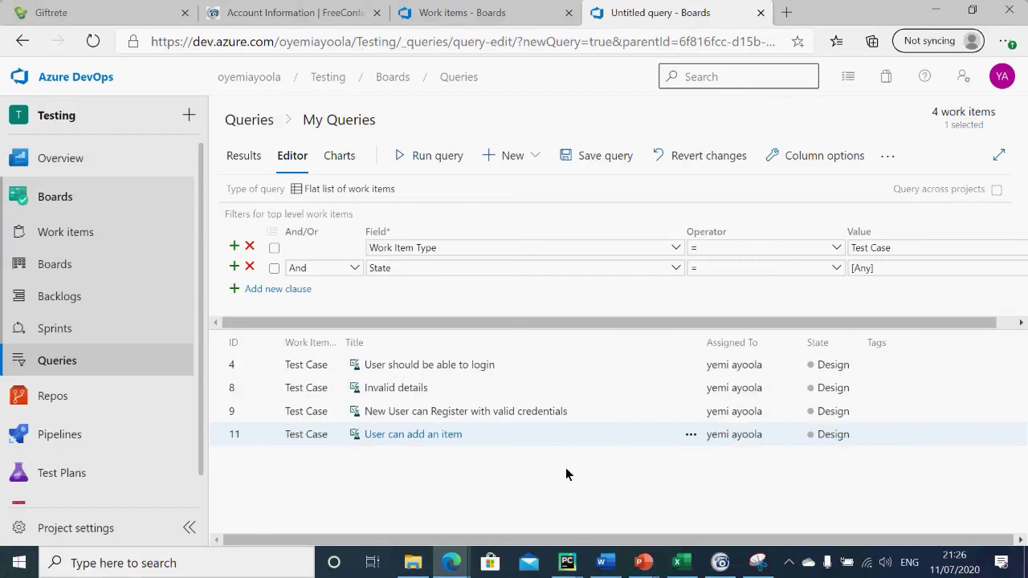
Step: Discard the unsaved query for the Issues board and drag the Login card from Closed to To Do
click(57, 262)
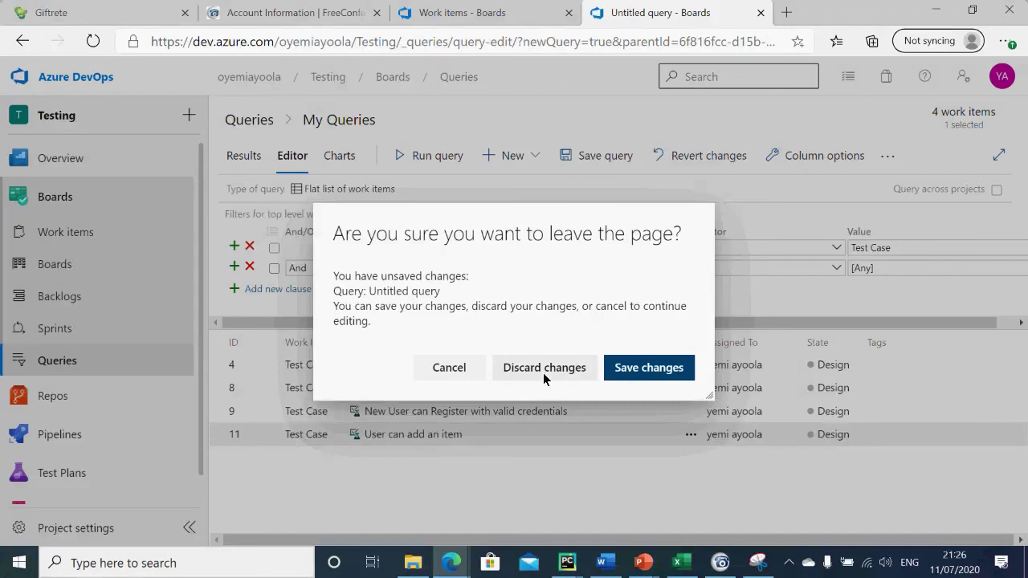
click(460, 366)
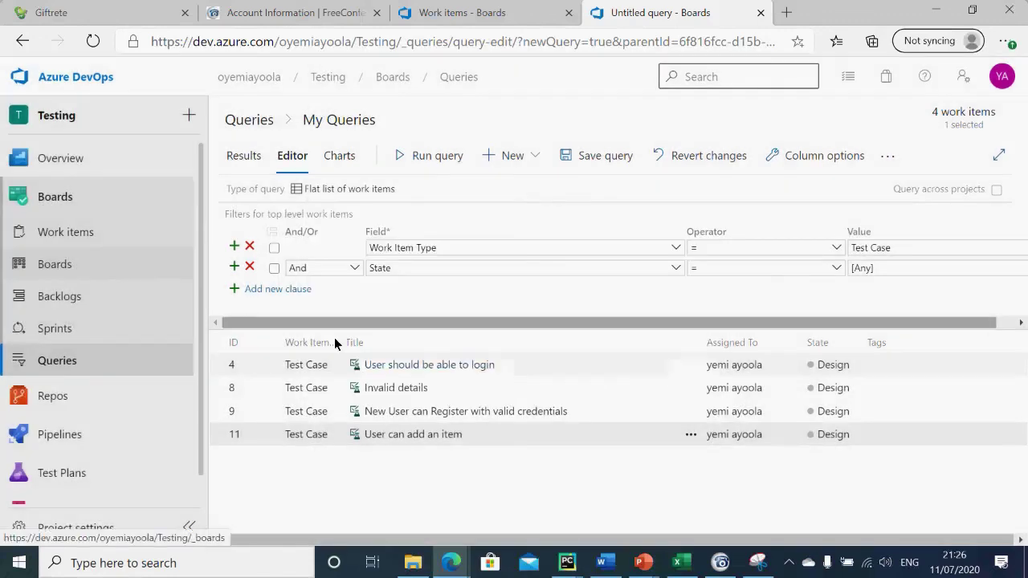
click(79, 263)
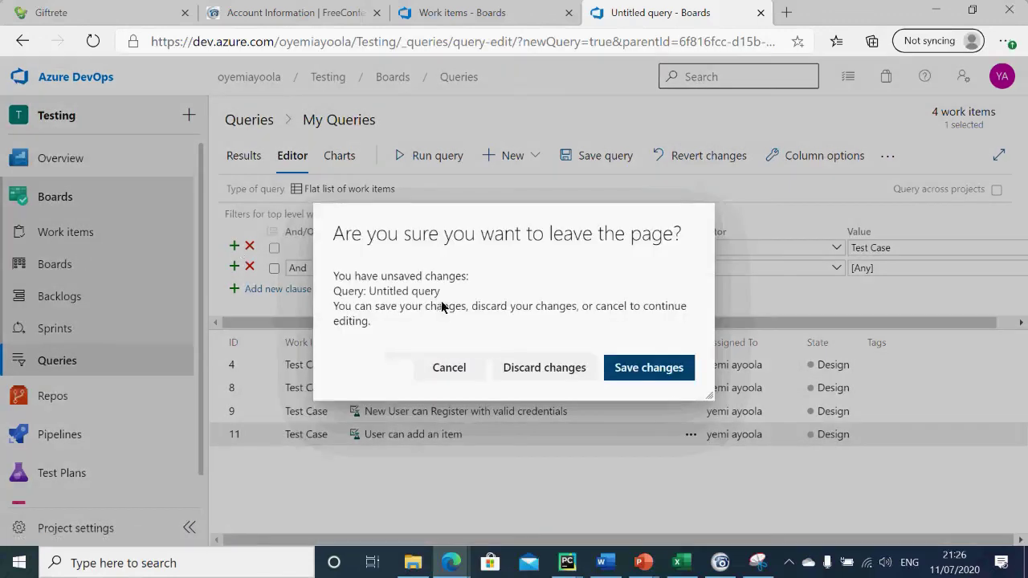
click(572, 369)
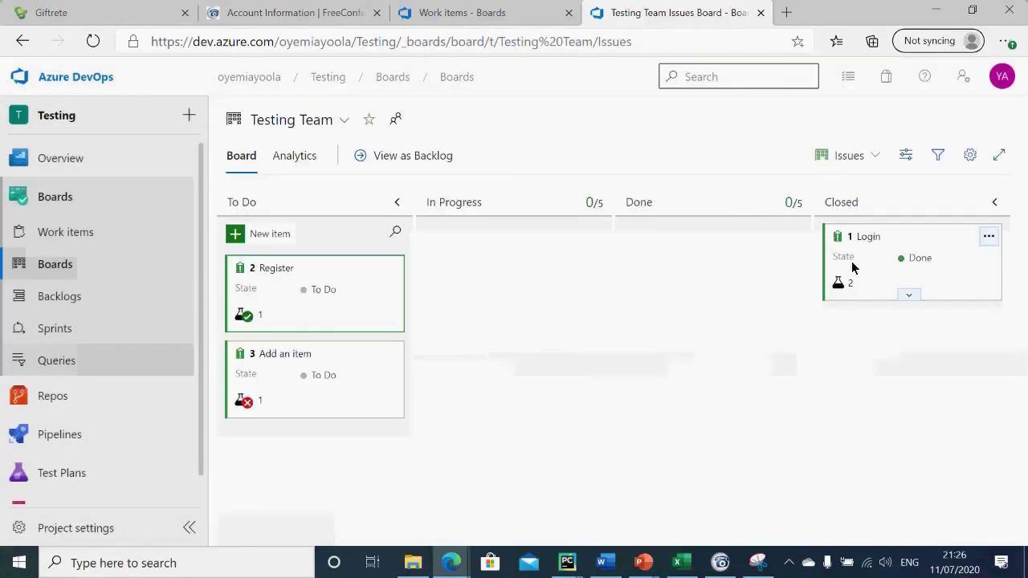
drag(911, 232, 313, 351)
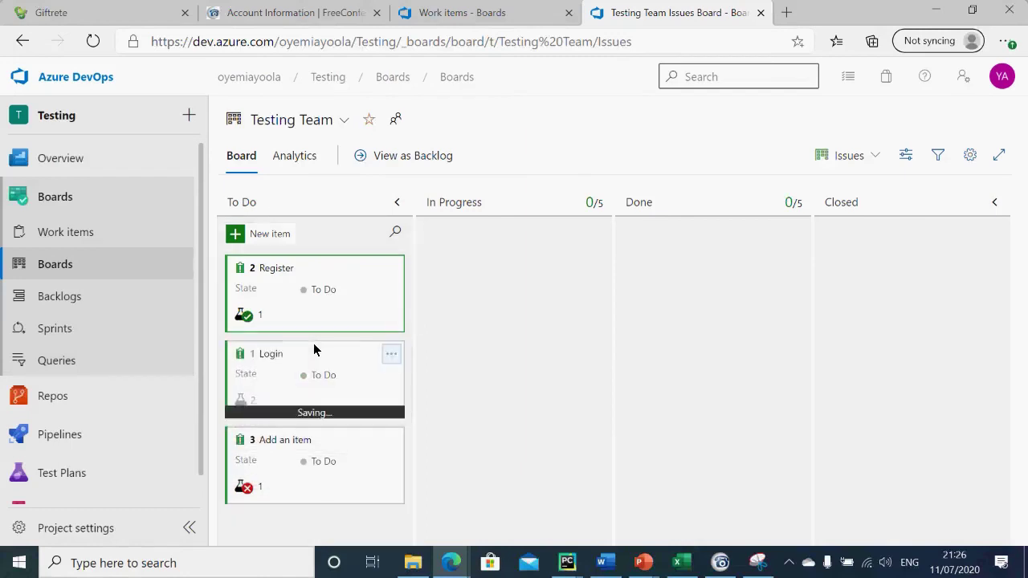